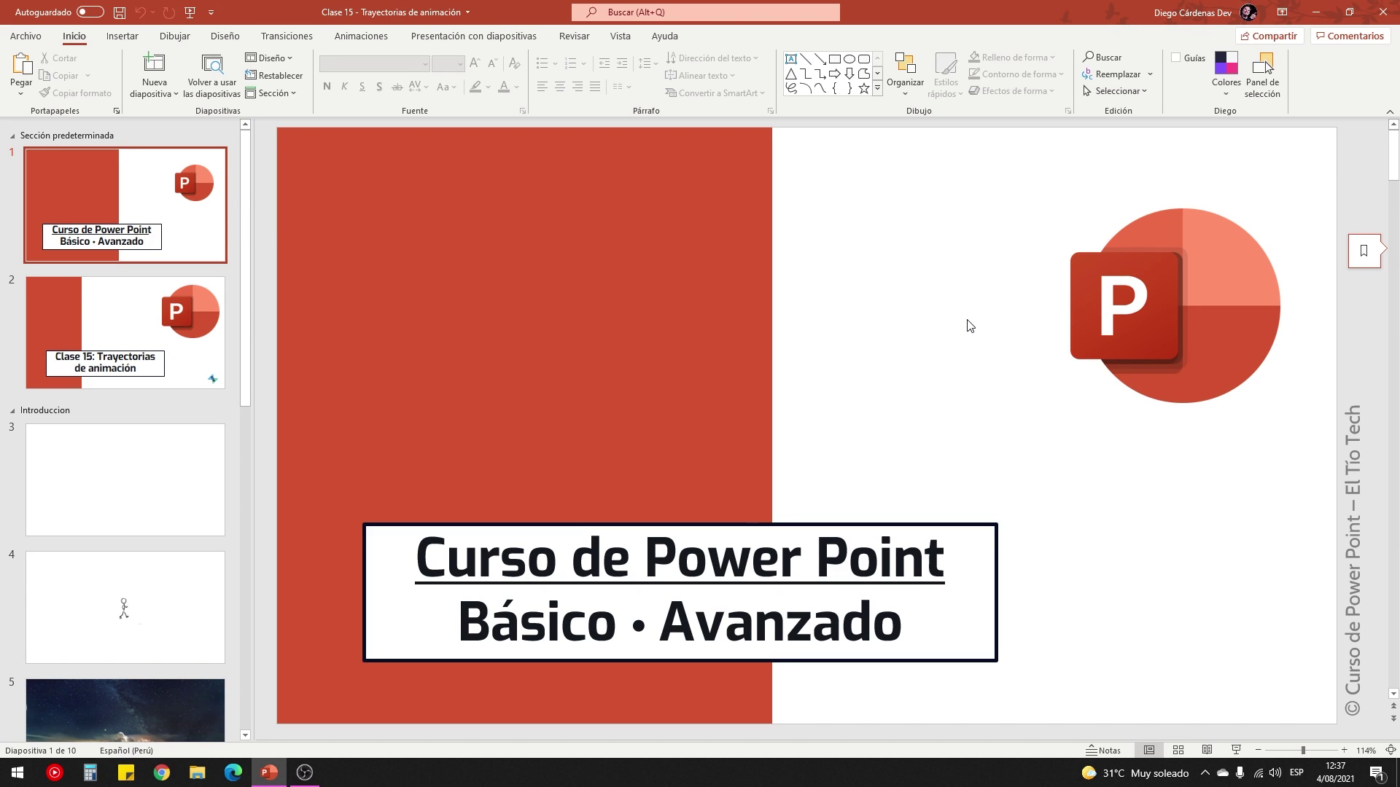
Go to the blank slide 3 of the deck with the Animaciones effects showing.
key("Page_Down")
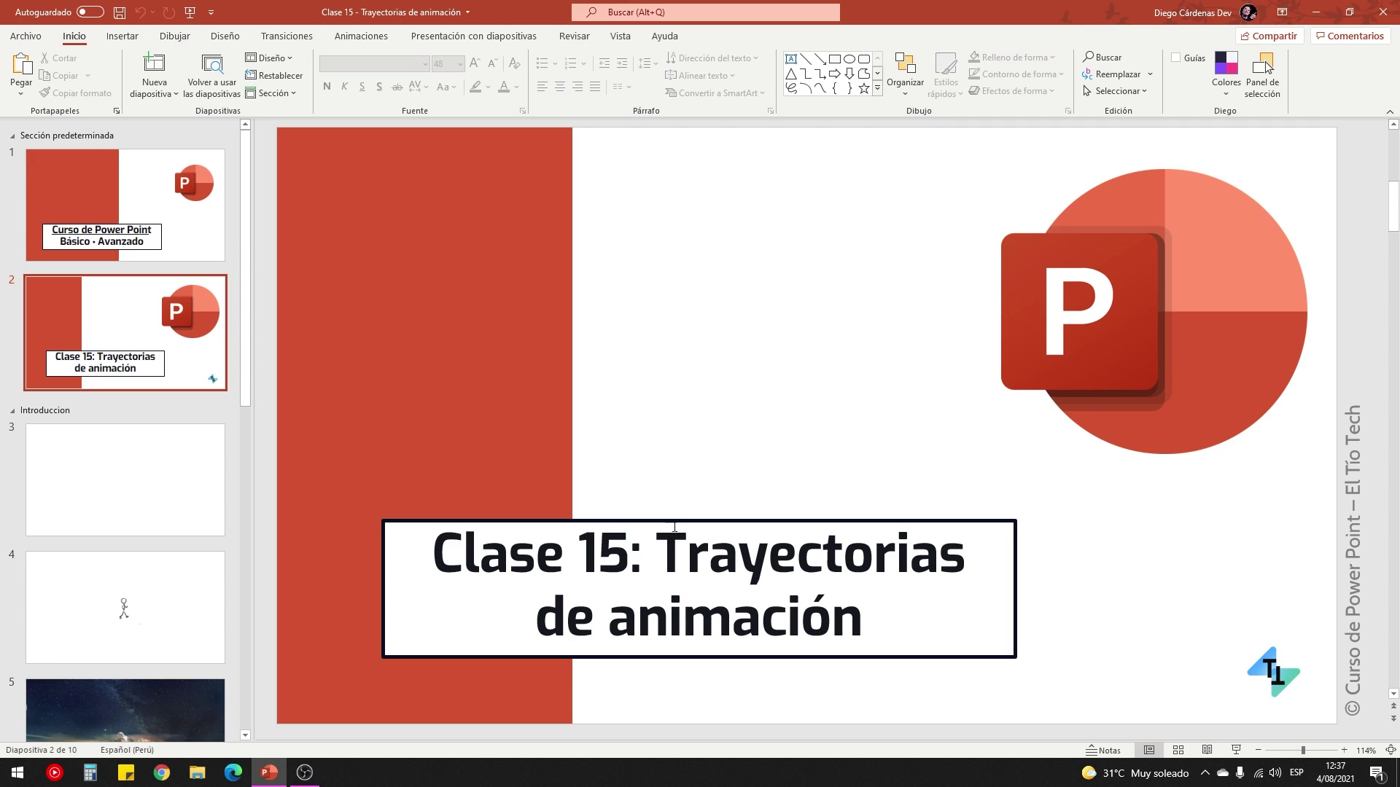
left_click(173, 502)
left_click(361, 36)
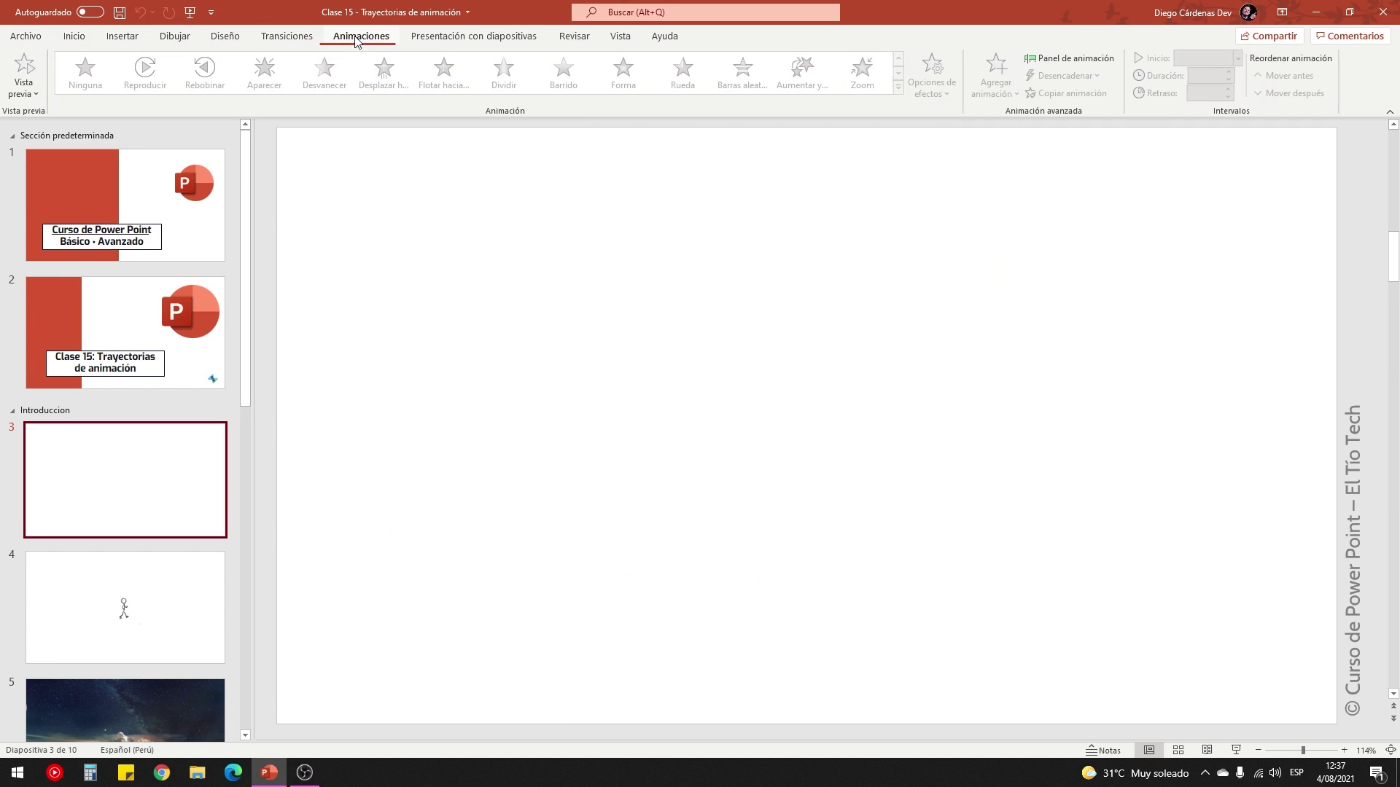
Draw a star shape on slide 3 and shift it left.
left_click(76, 37)
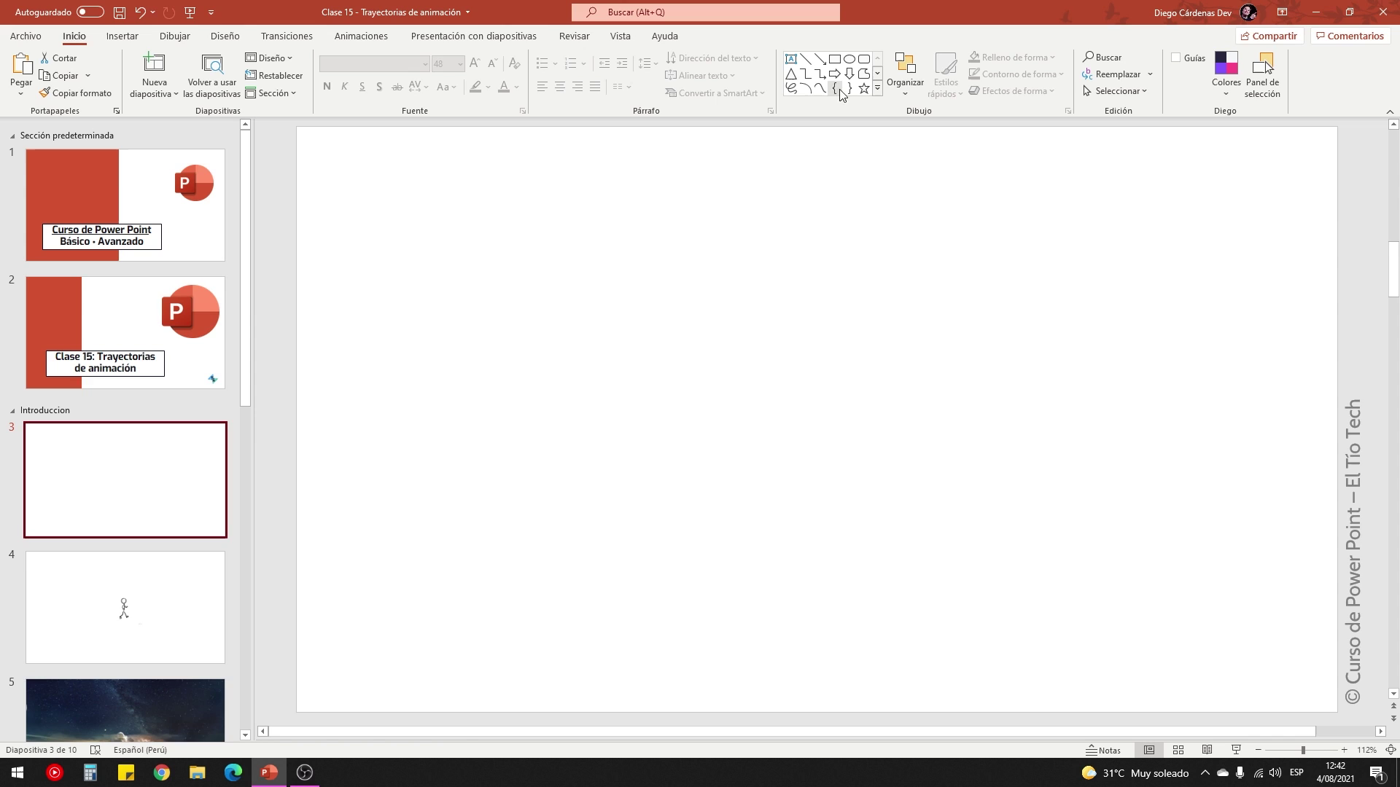
left_click(864, 88)
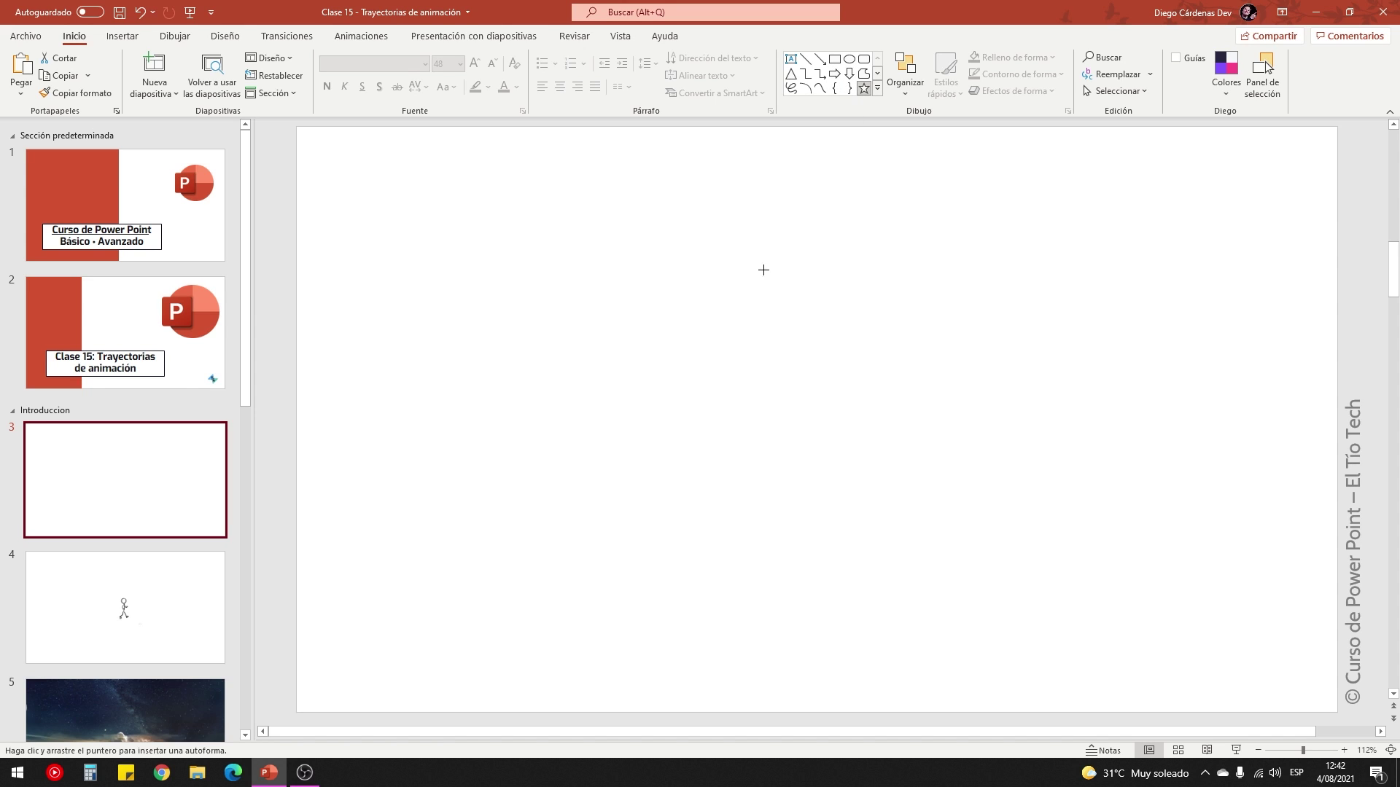
mouse_move(549, 289)
left_mouse_down()
mouse_move(746, 423)
mouse_move(806, 544)
left_mouse_up()
left_click_drag(707, 426, 607, 426)
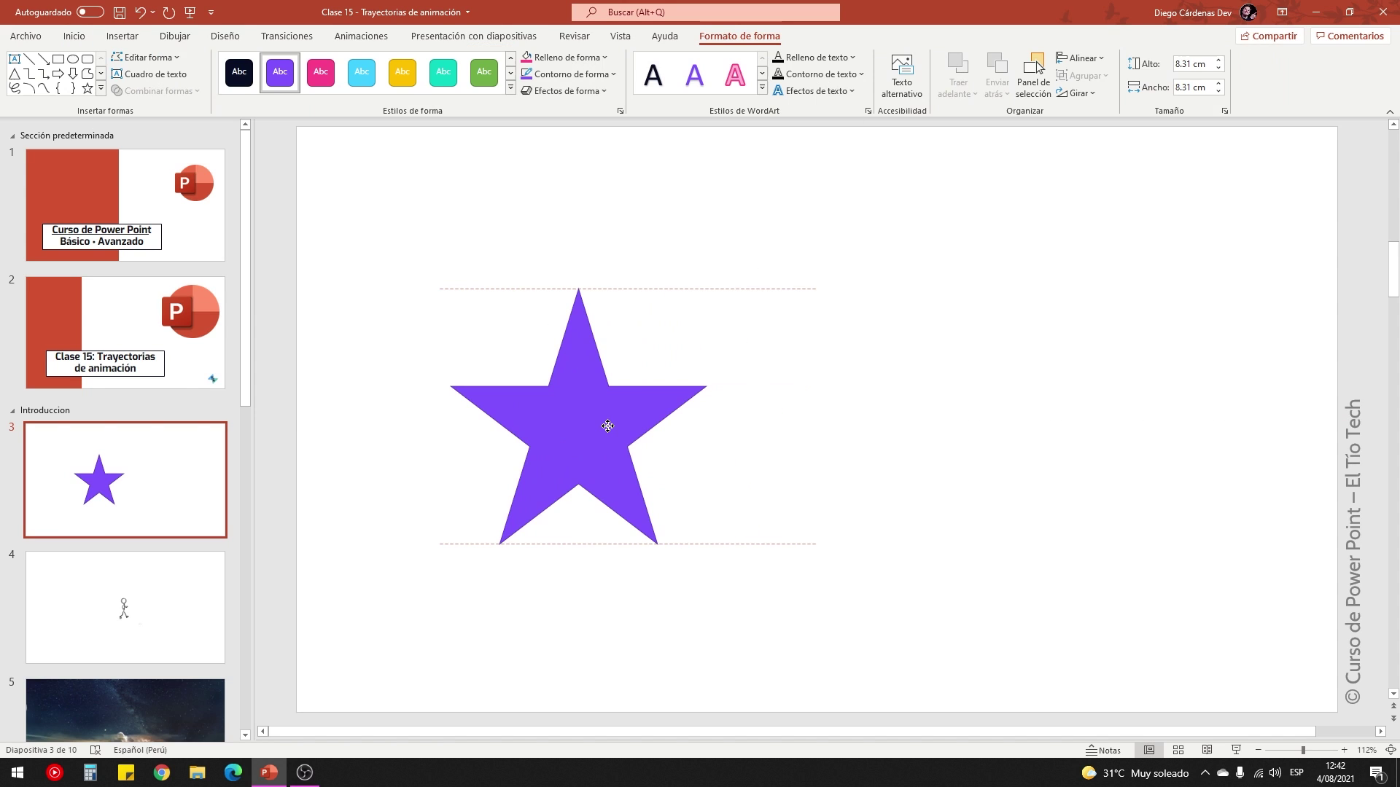
Give the star a Líneas straight-line motion path.
left_click(376, 41)
left_click(898, 86)
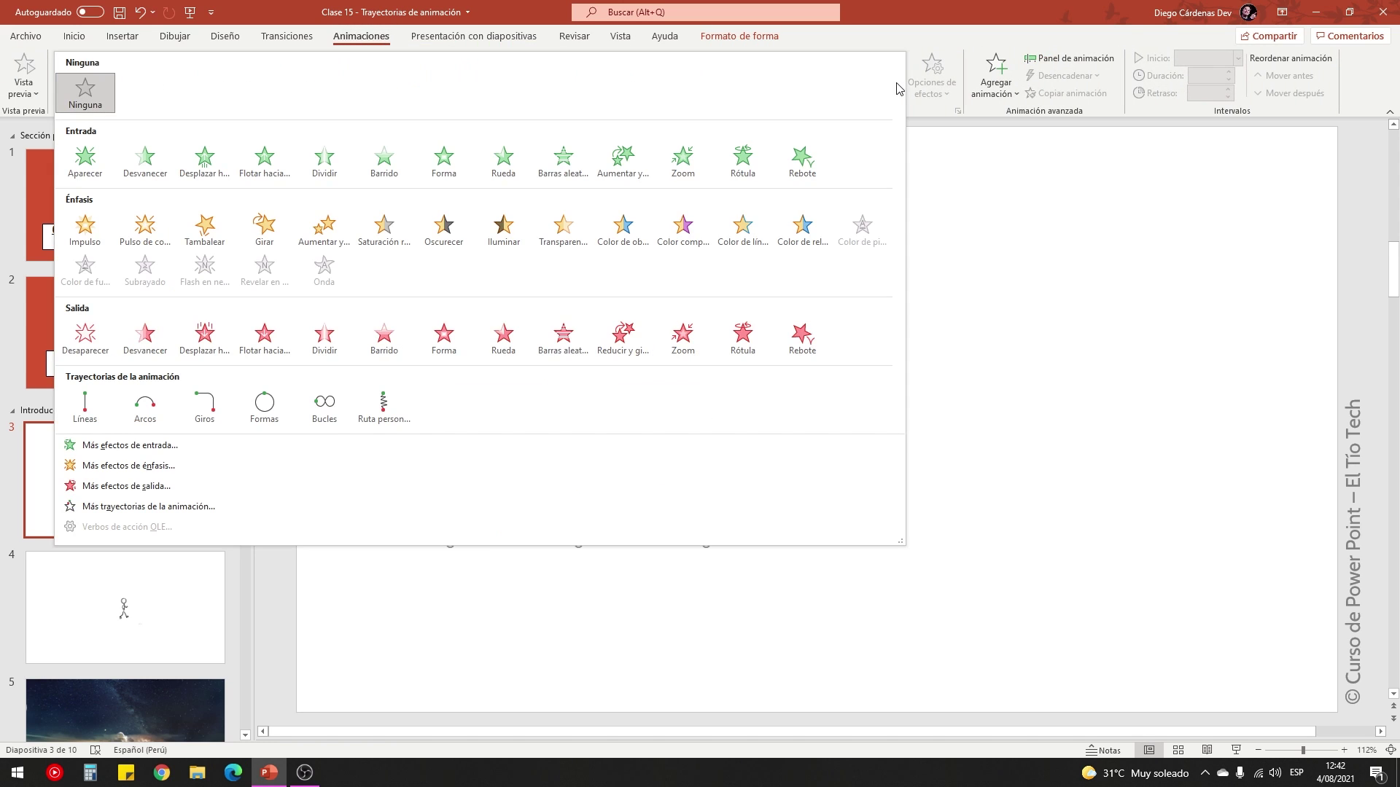
left_click(88, 412)
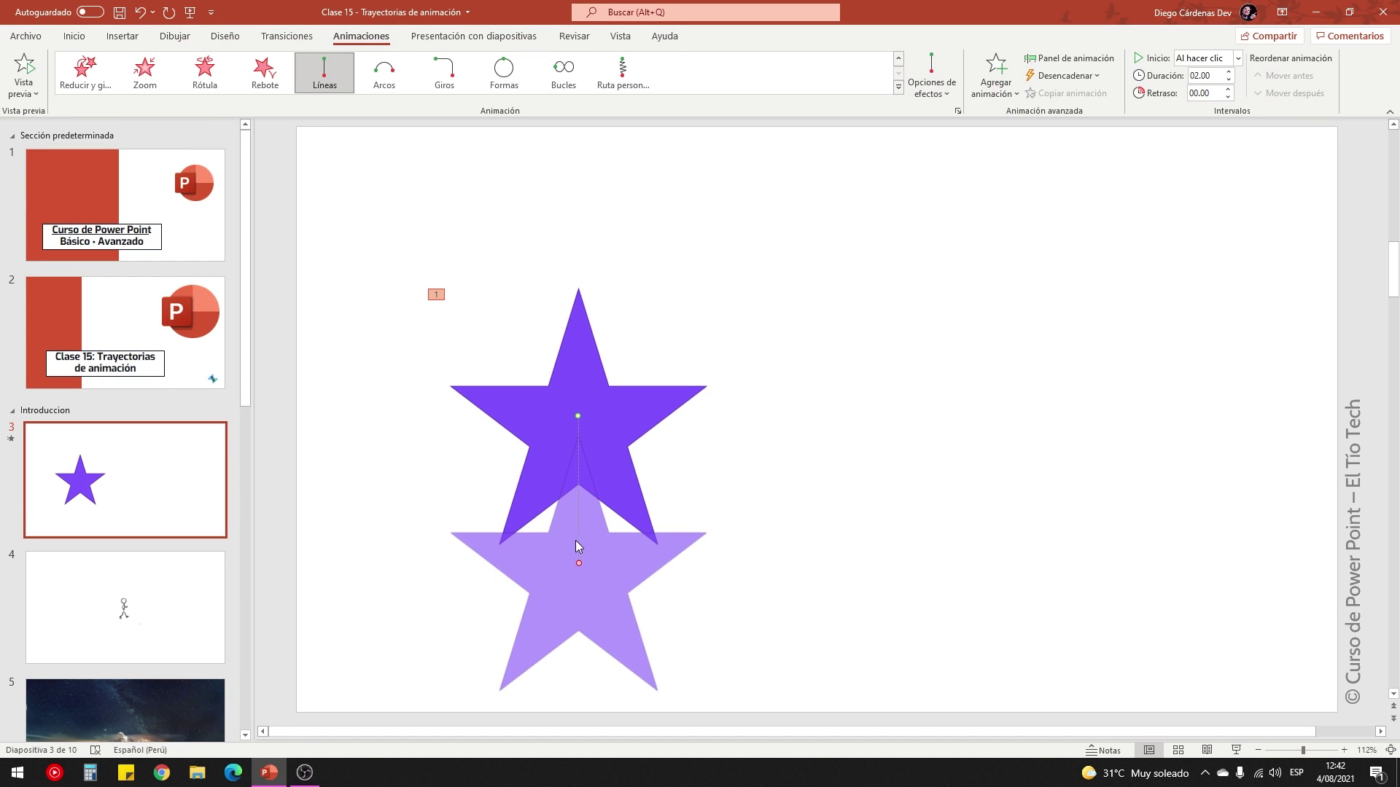
Reshape the star's line path to start upper left and end at the slide's right edge.
mouse_move(576, 561)
left_mouse_down()
mouse_move(977, 250)
mouse_move(1009, 272)
left_mouse_up()
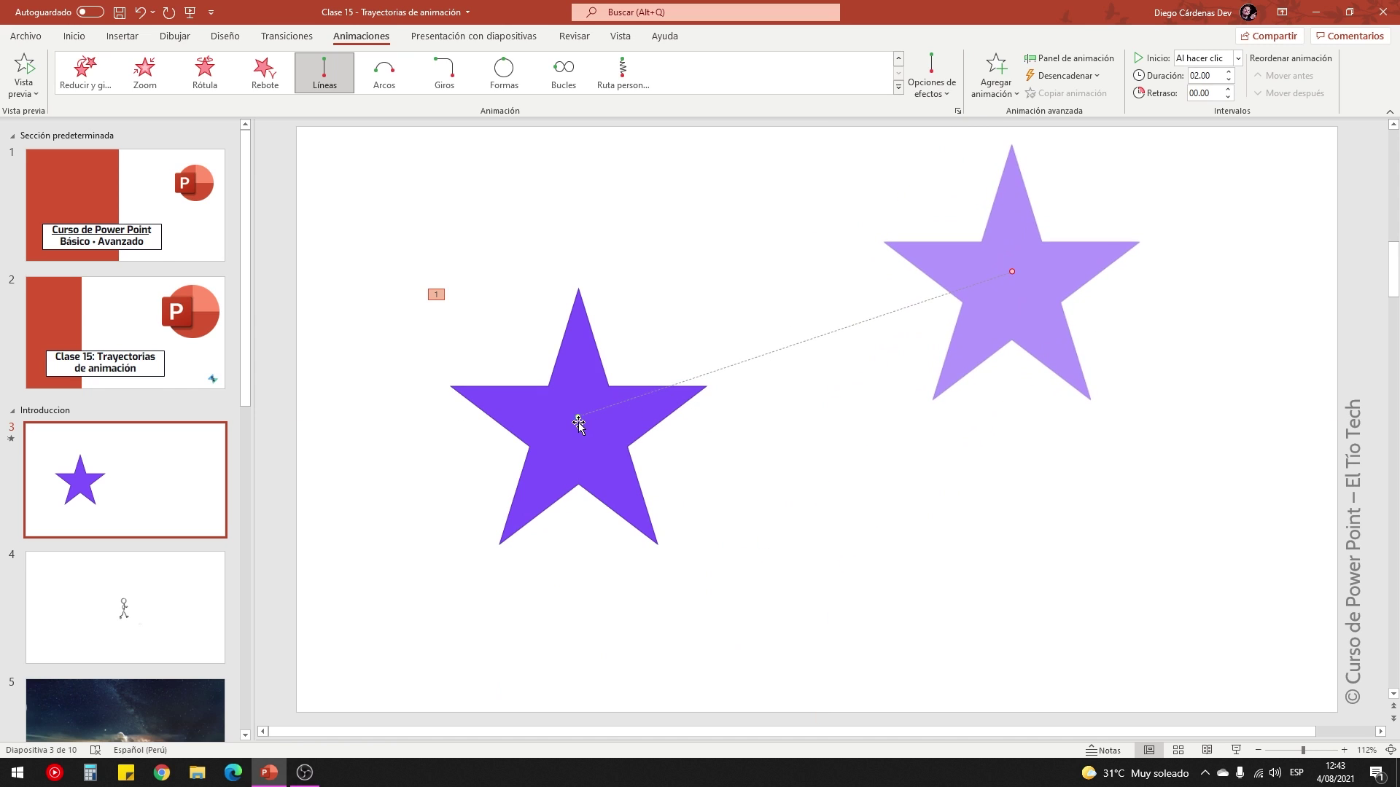
left_click_drag(579, 416, 422, 275)
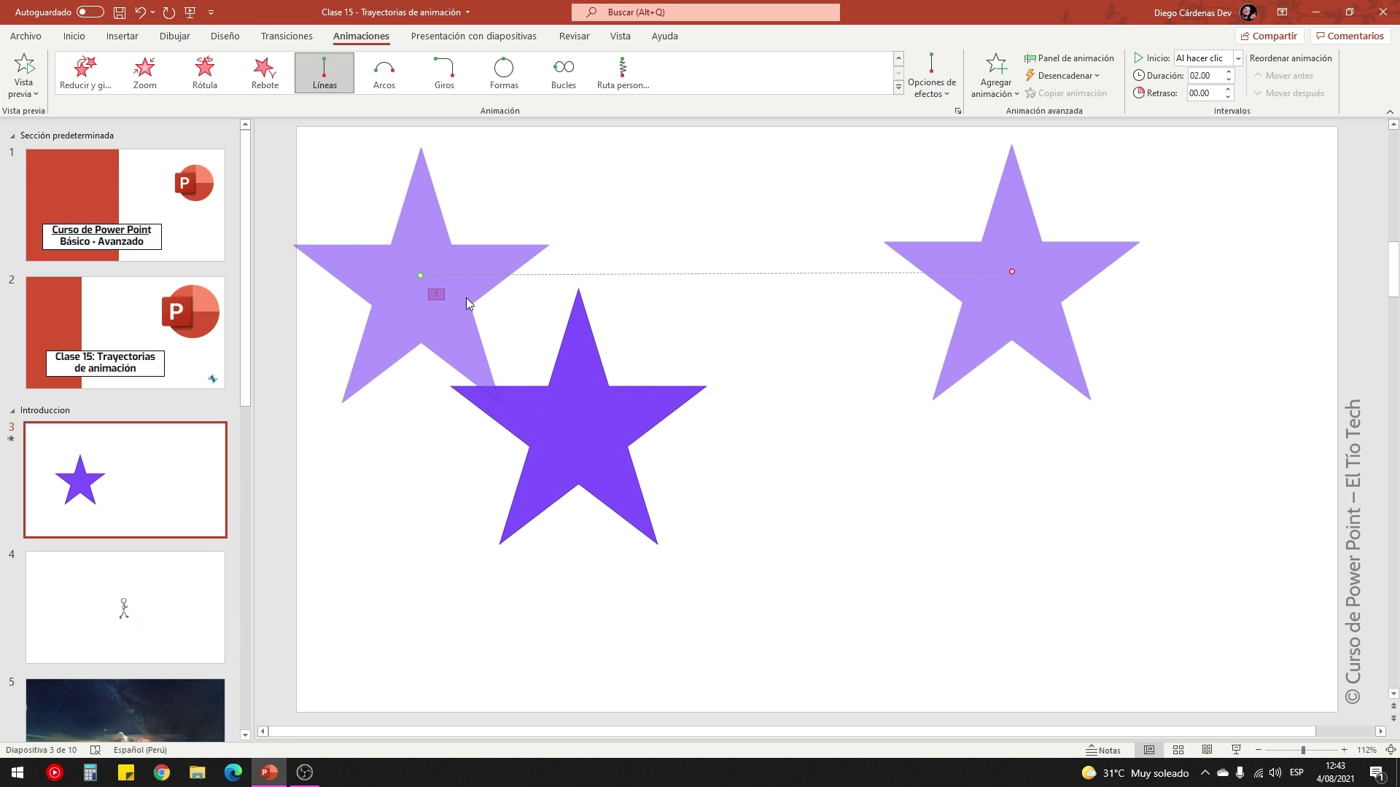
left_click_drag(420, 274, 389, 236)
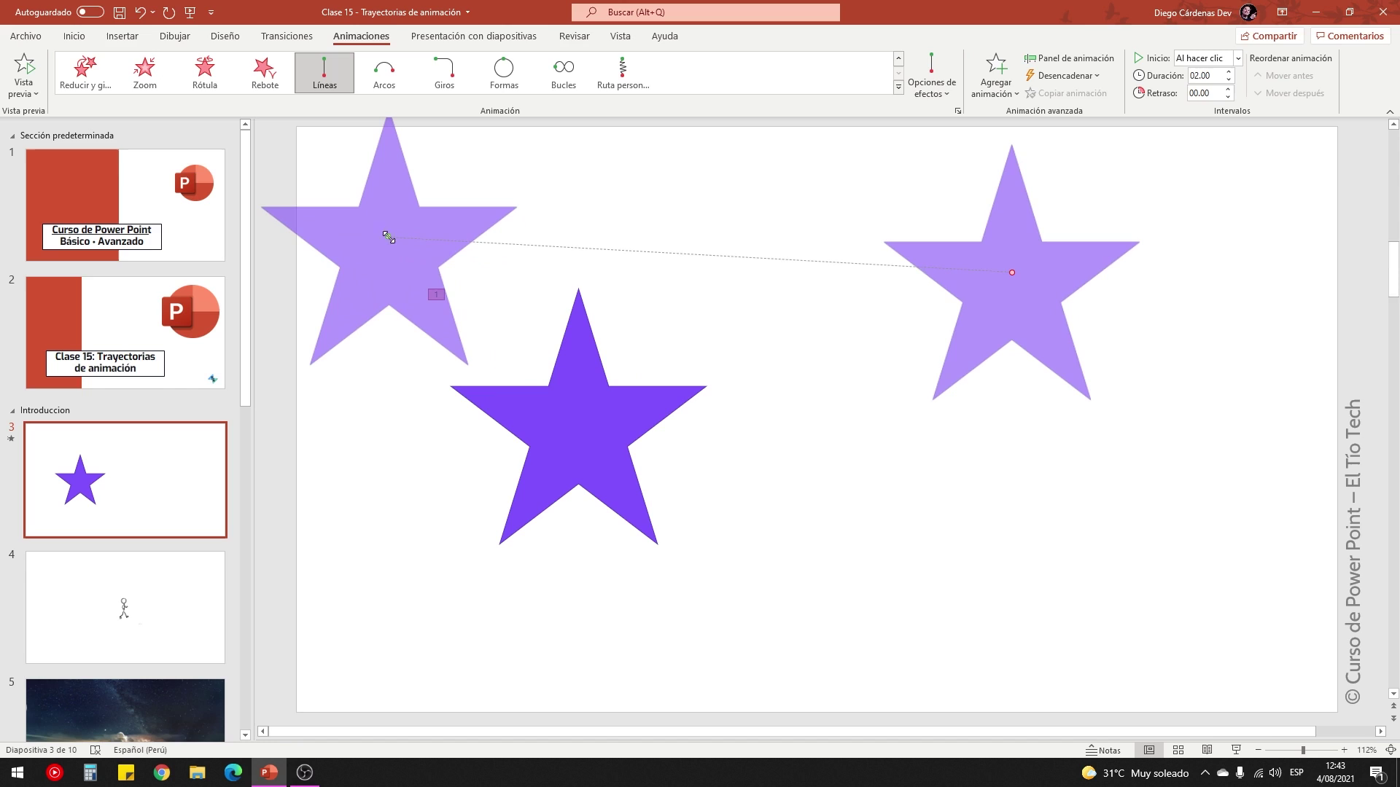
left_click_drag(1017, 277, 1274, 400)
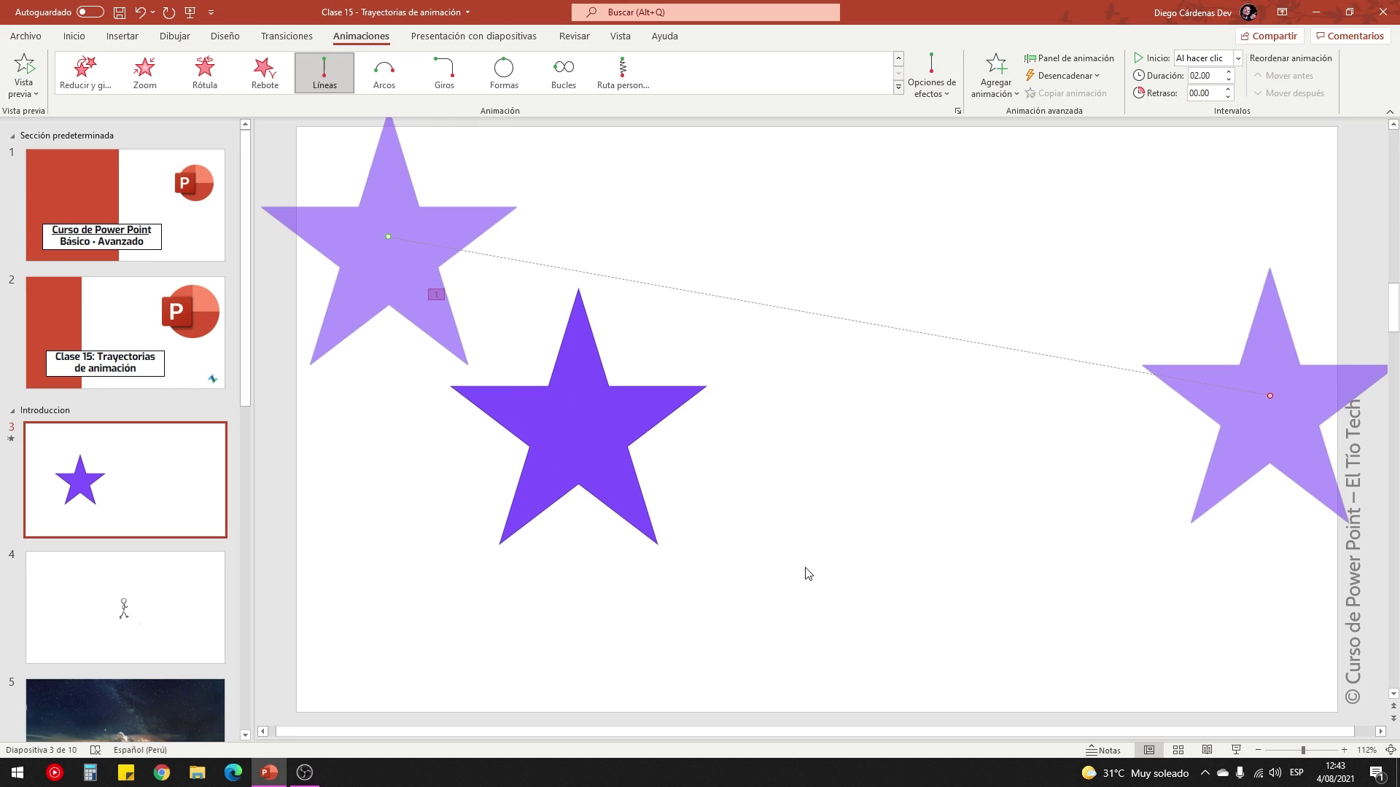
Preview the star's motion in a slide show from slide 3.
left_click(1236, 750)
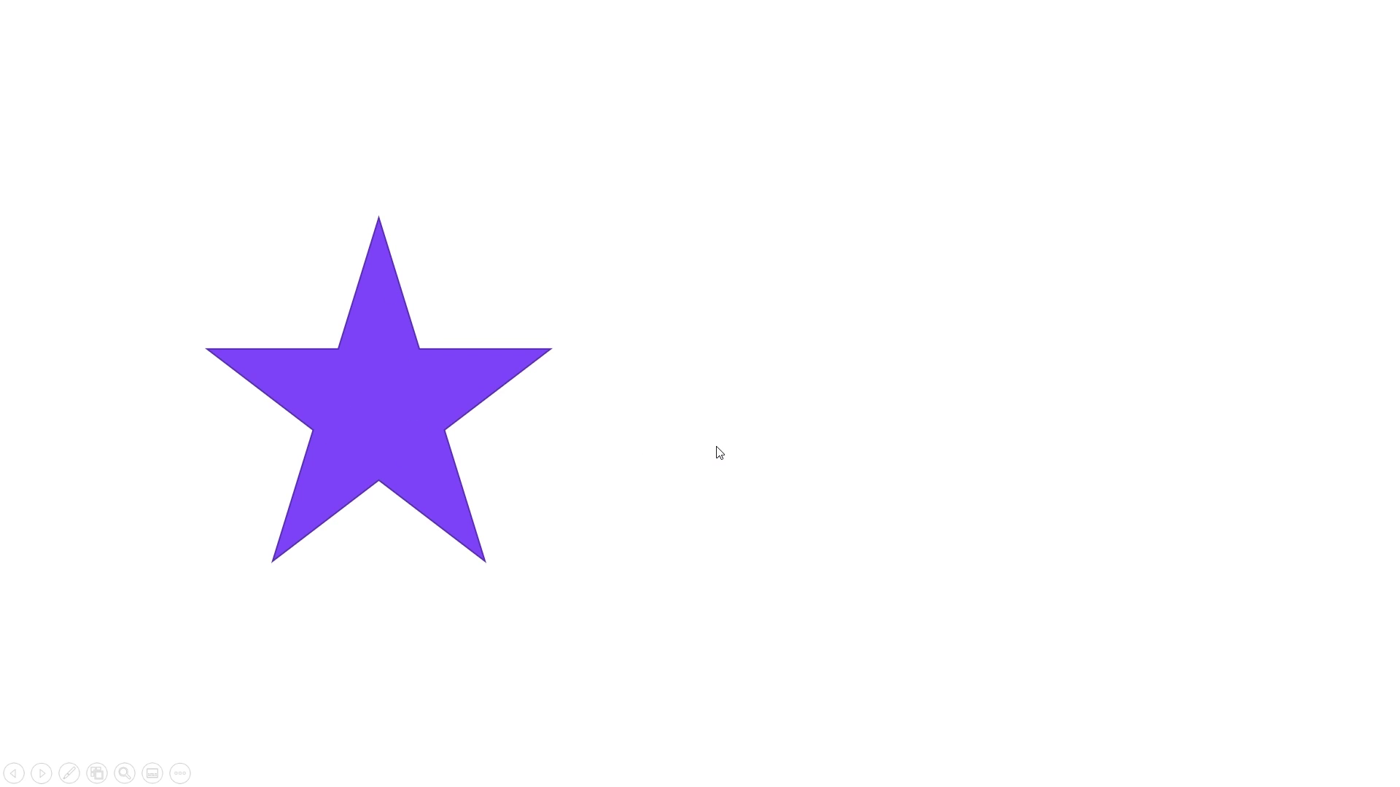
left_click(730, 464)
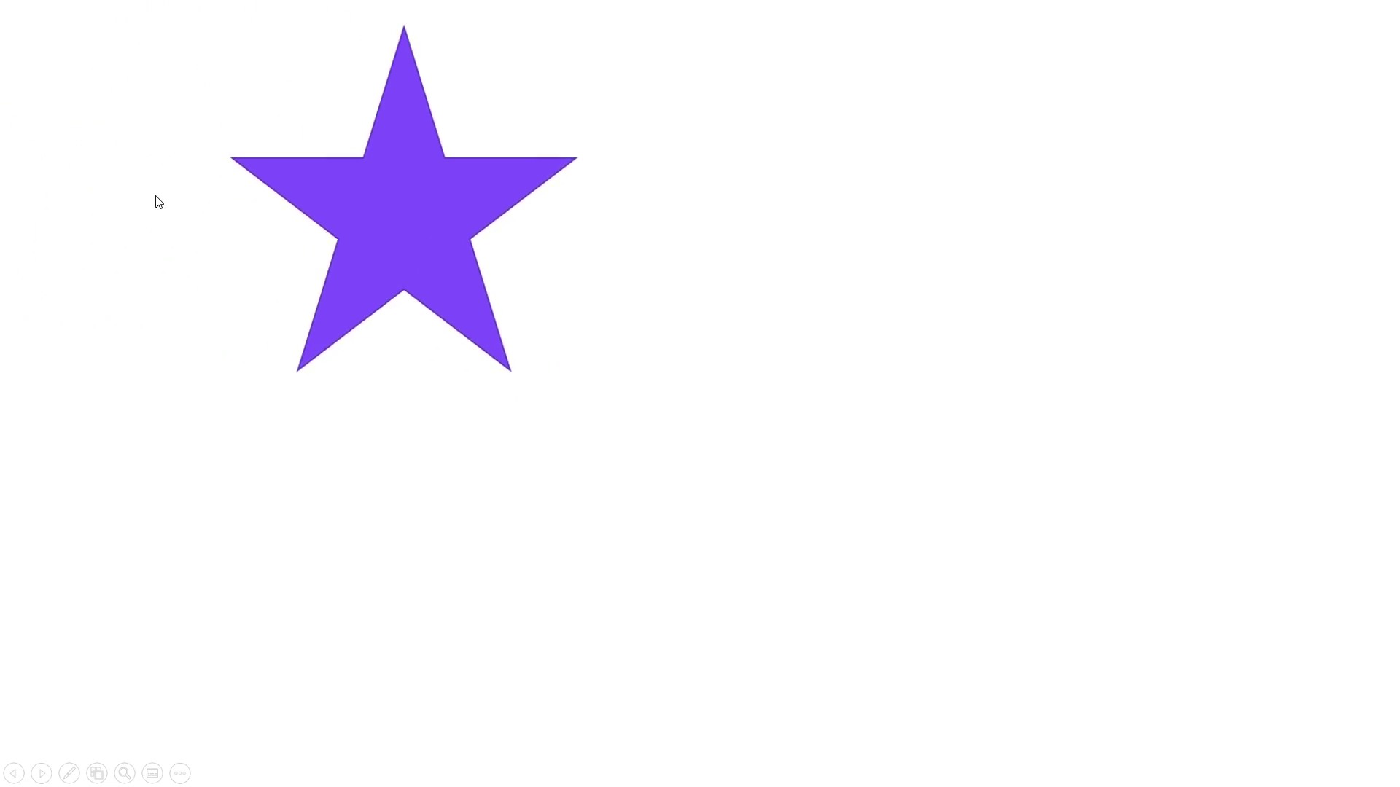
key("Escape")
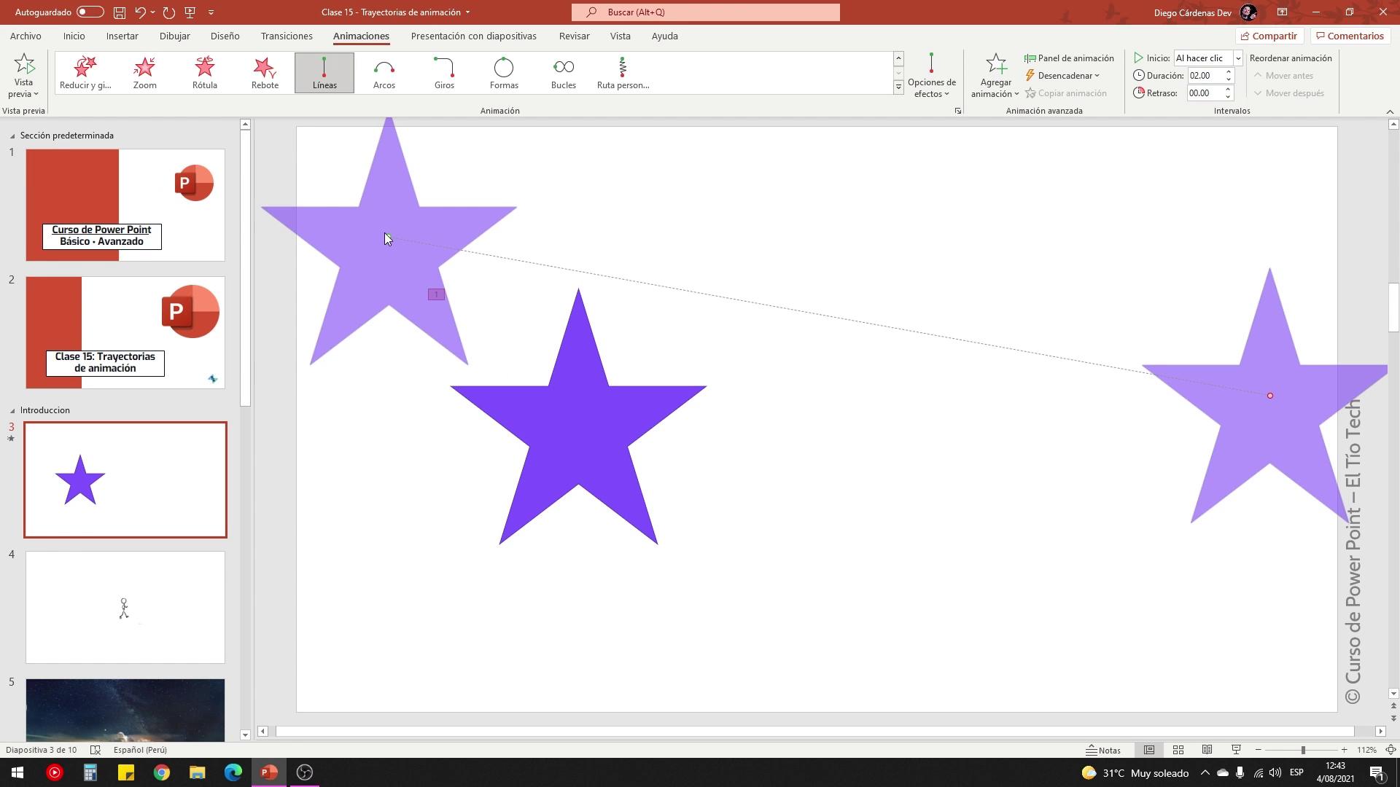
Anchor the path's start back on the star, recheck it, and move the star up-left.
mouse_move(385, 235)
left_mouse_down()
mouse_move(556, 411)
mouse_move(577, 414)
left_mouse_up()
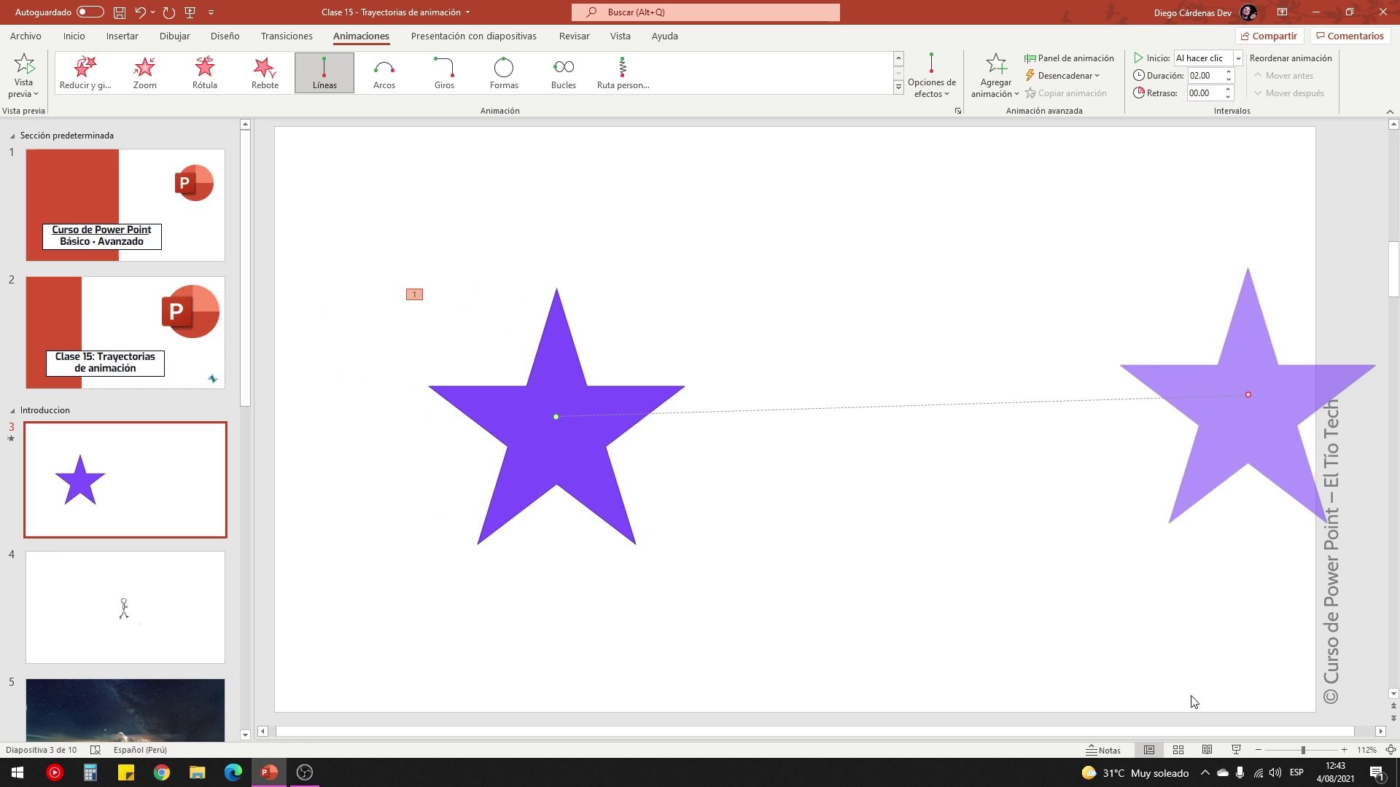
left_click(1236, 751)
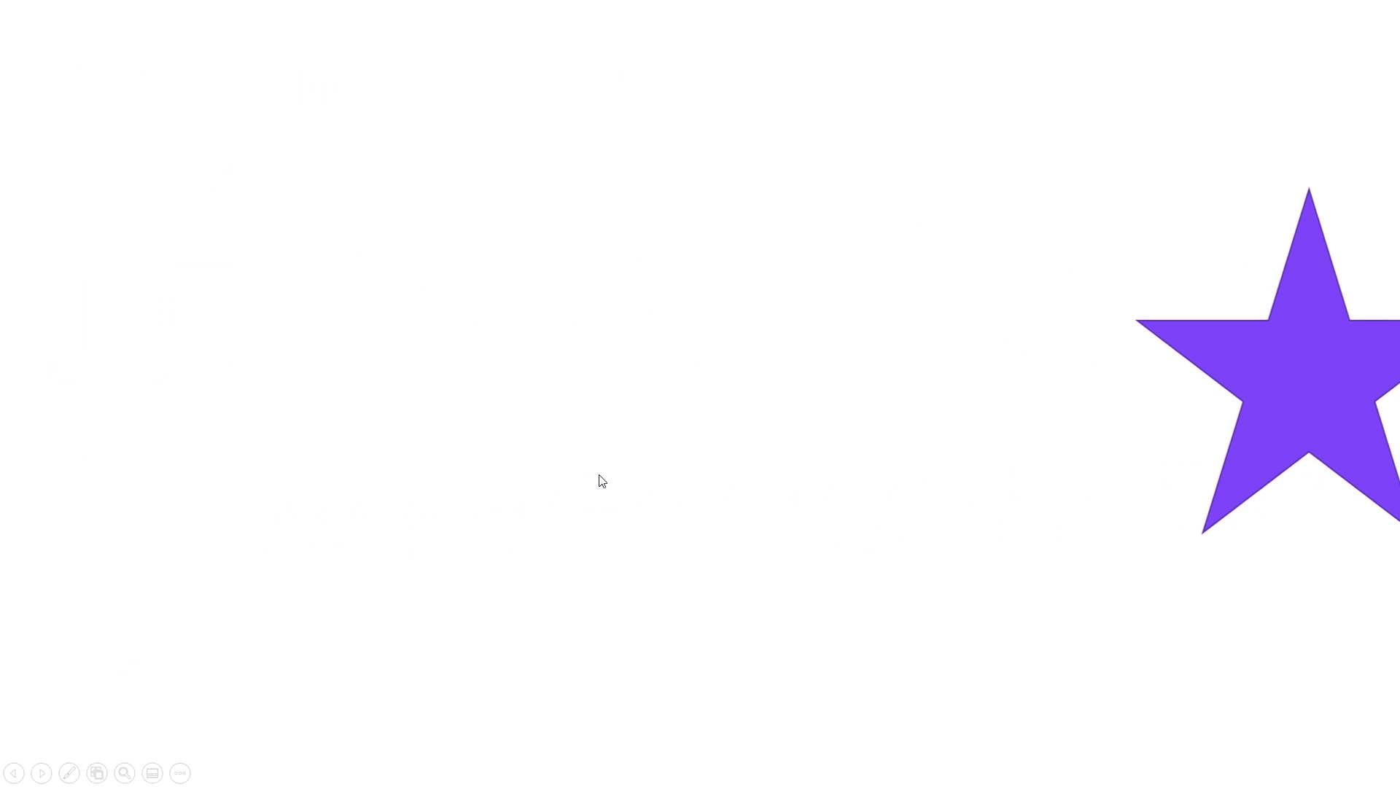
key("Escape")
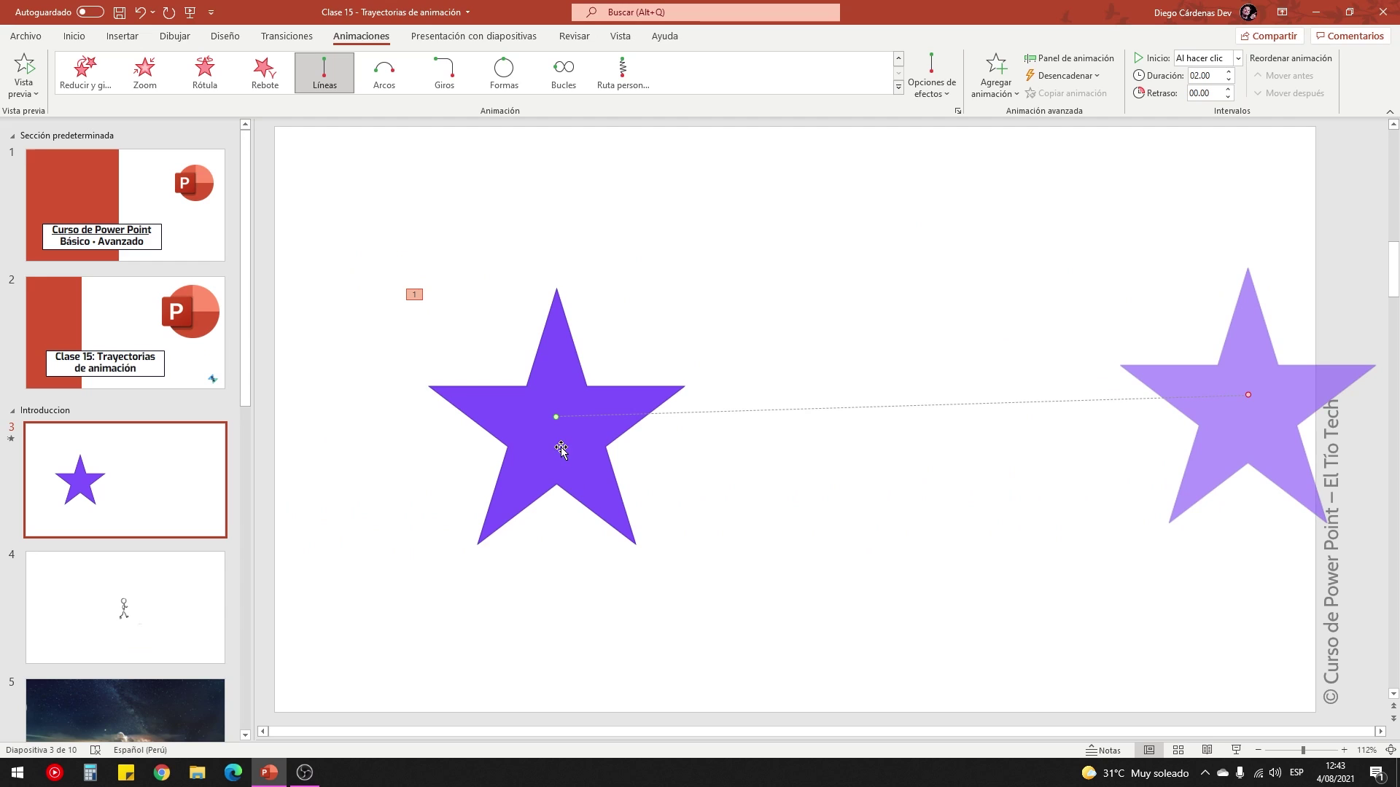
mouse_move(568, 478)
left_mouse_down()
mouse_move(440, 435)
mouse_move(449, 448)
left_mouse_up()
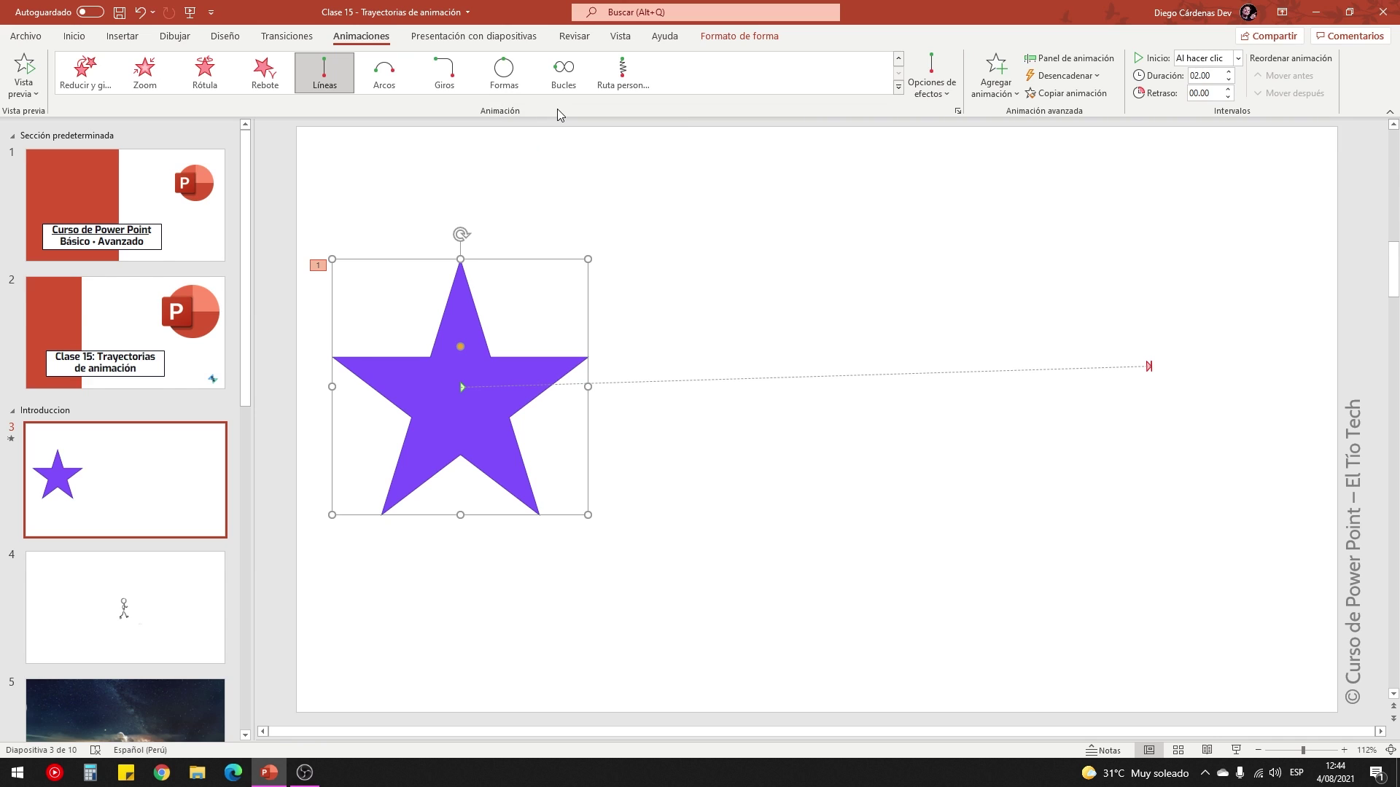
Switch the star to a Formas elliptical path, centre it, and preview.
left_click(504, 71)
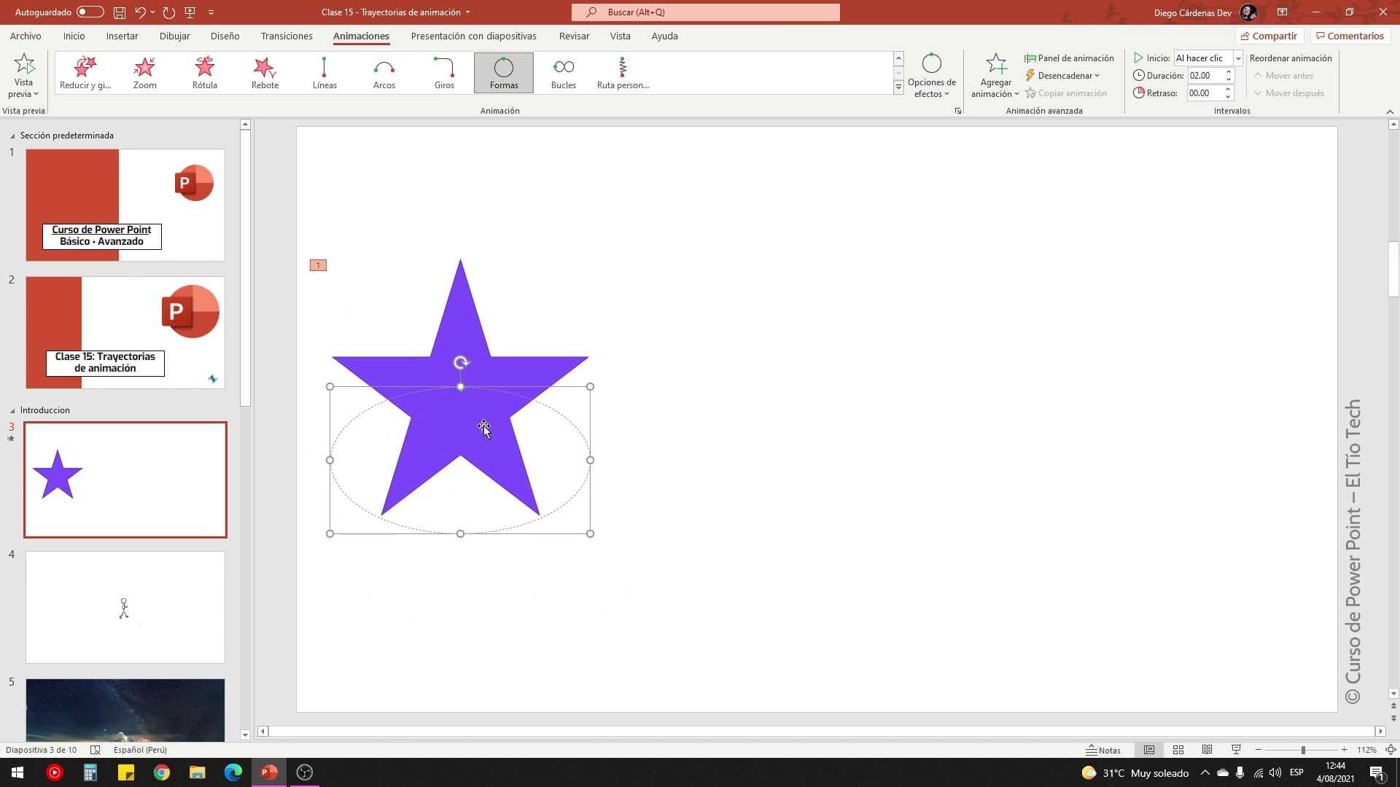
left_click_drag(484, 429, 758, 439)
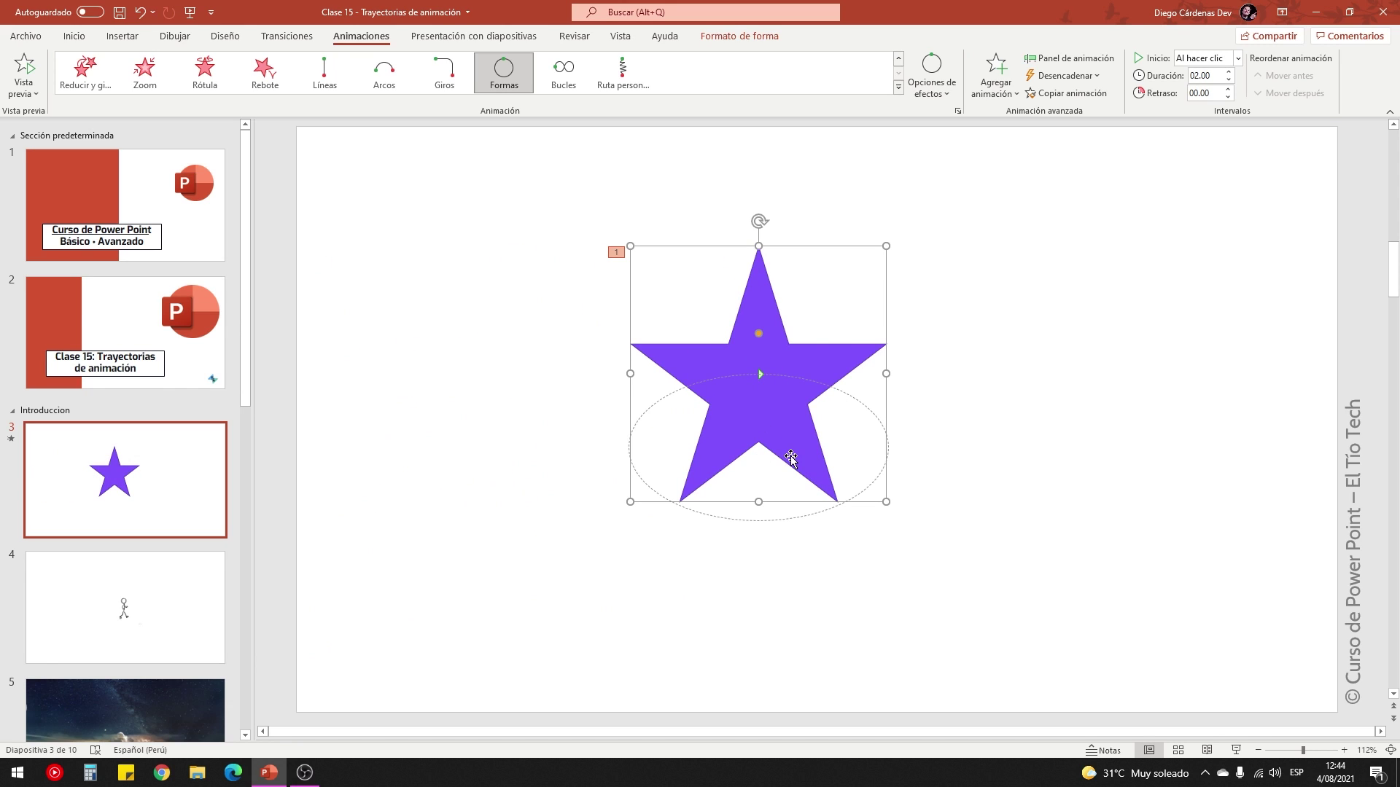
left_click(20, 67)
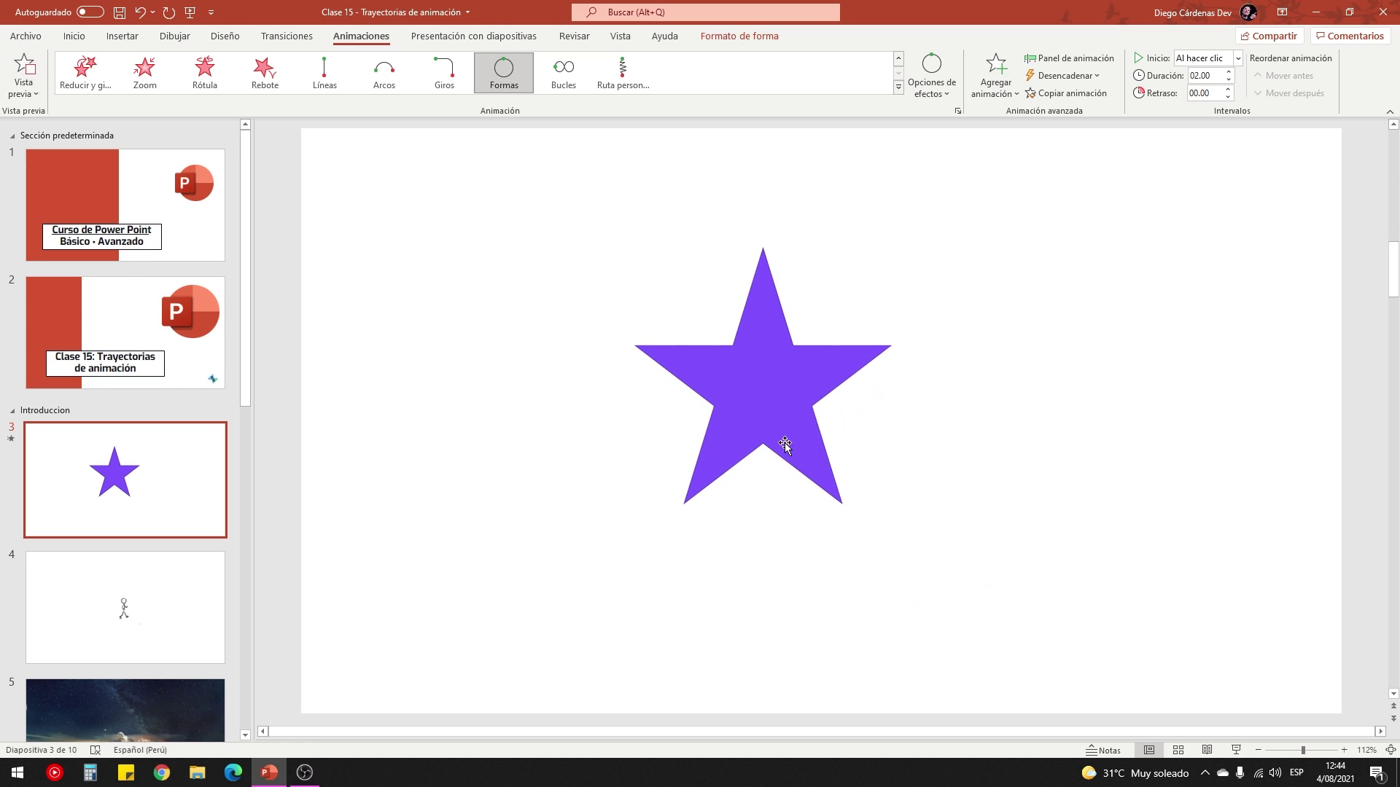
Stretch the ellipse path downward into a tall oval, then go to slide 4.
left_click(785, 525)
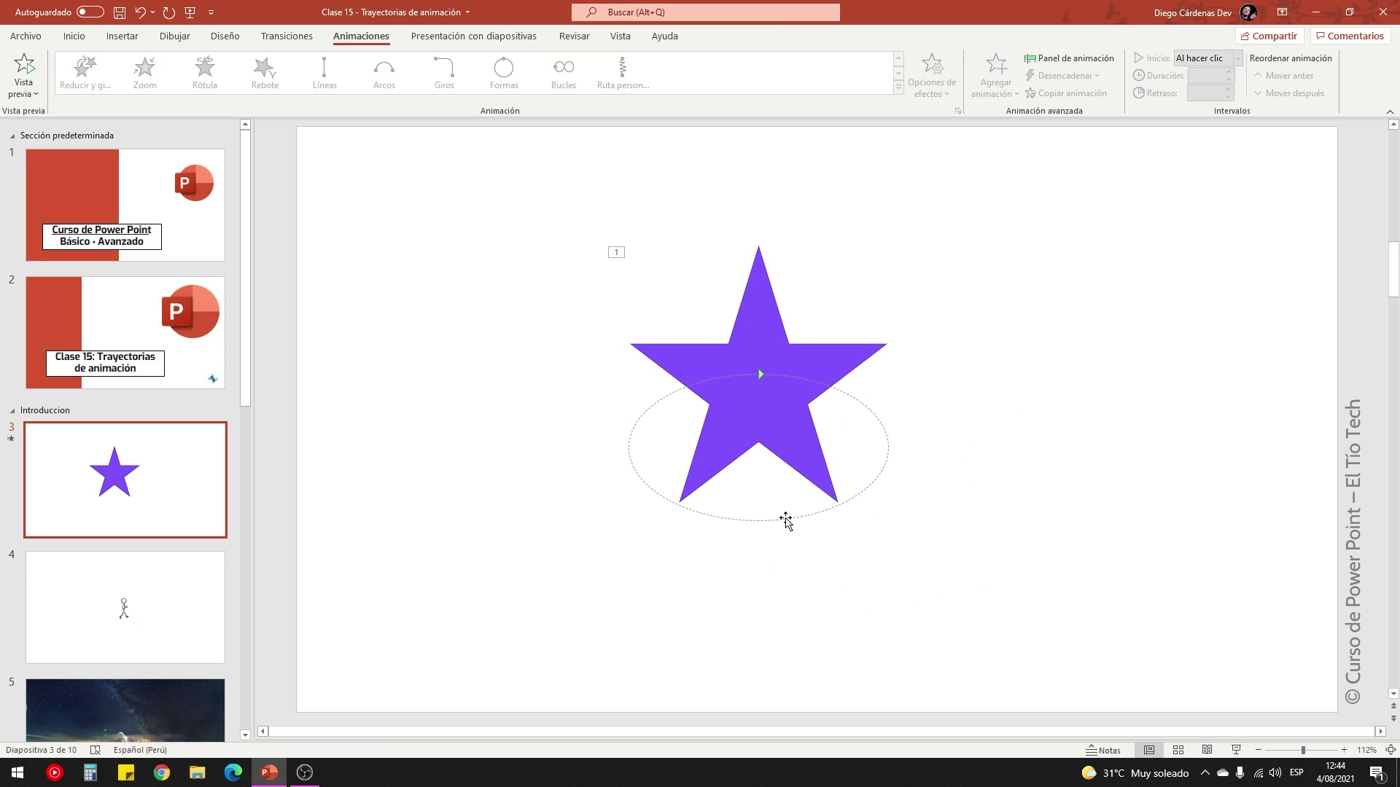
left_click(784, 522)
left_click_drag(757, 520, 758, 711)
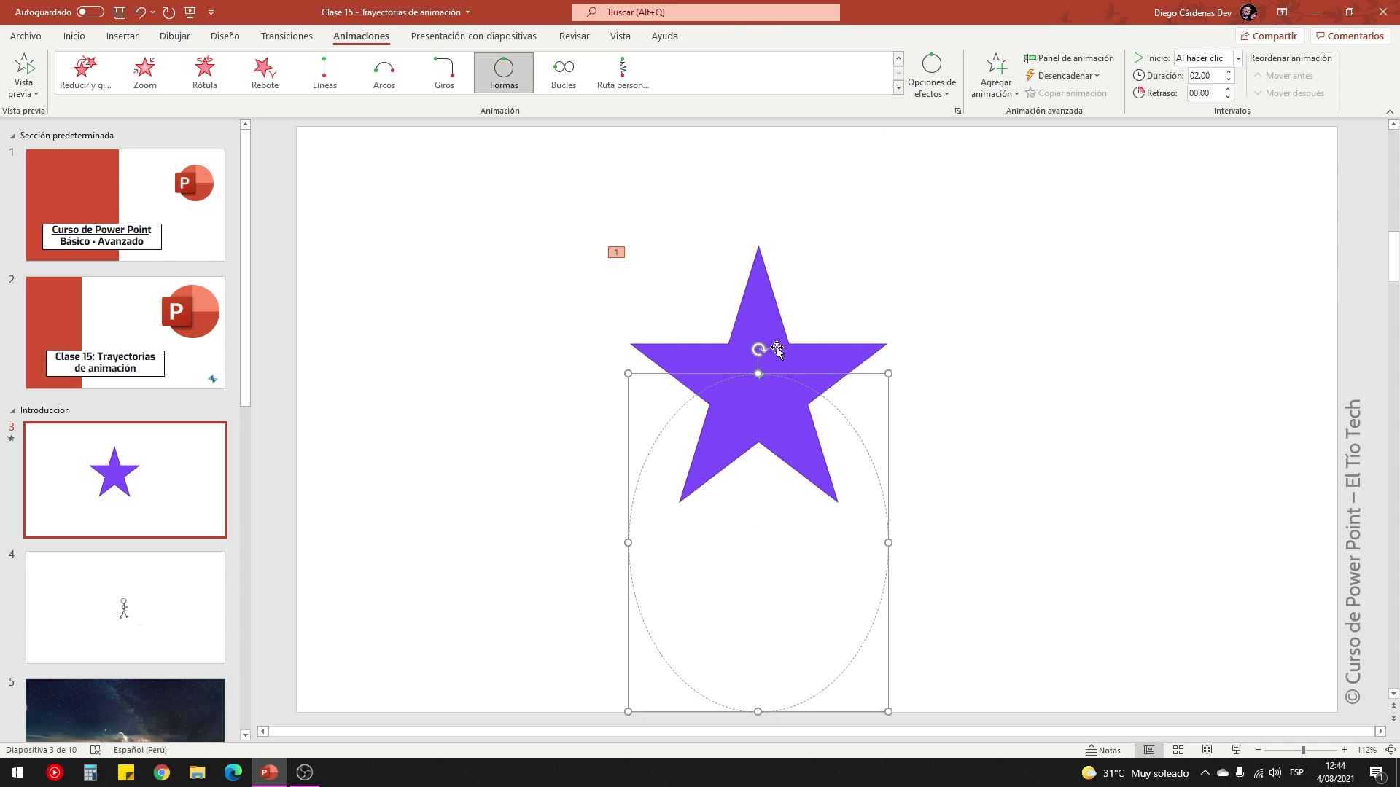
left_click_drag(777, 350, 777, 260)
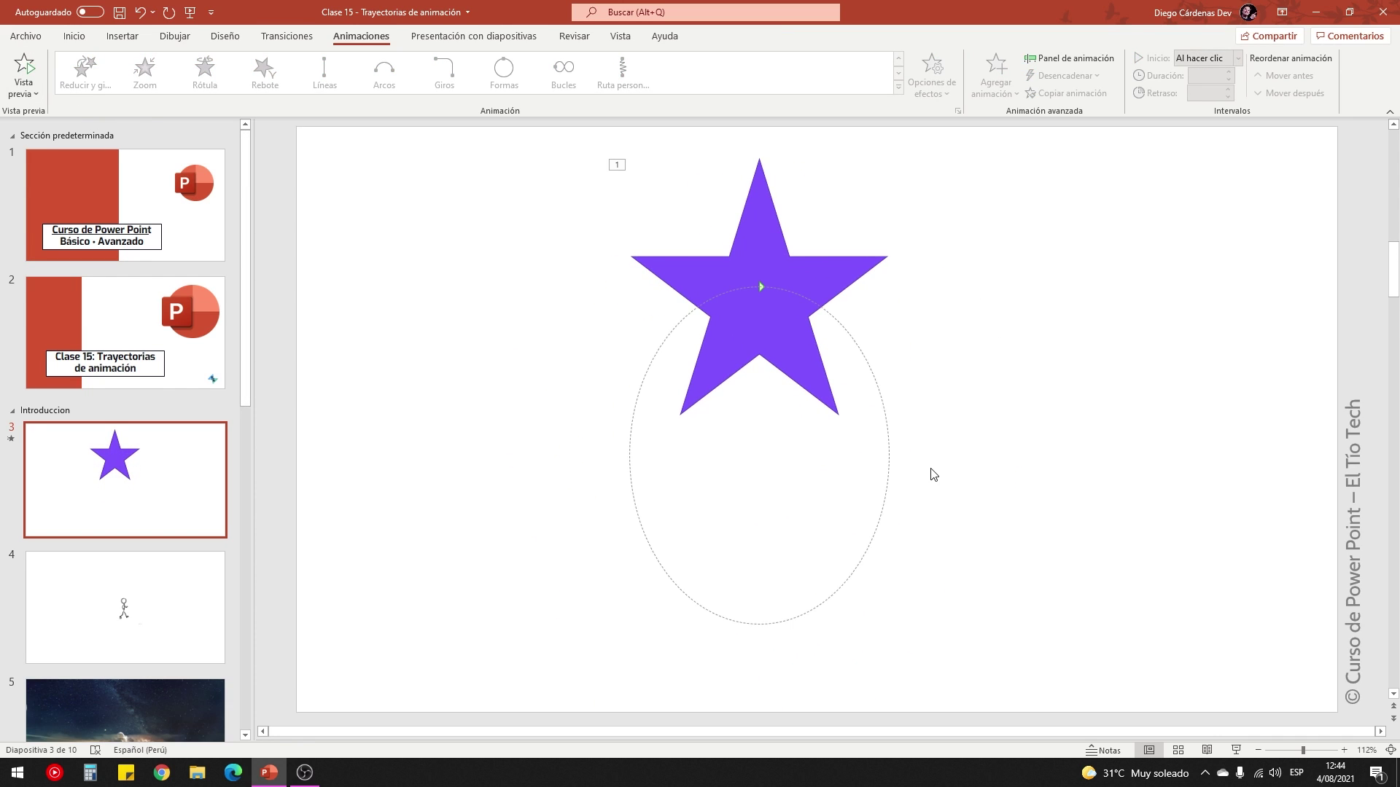
key("ctrl+z")
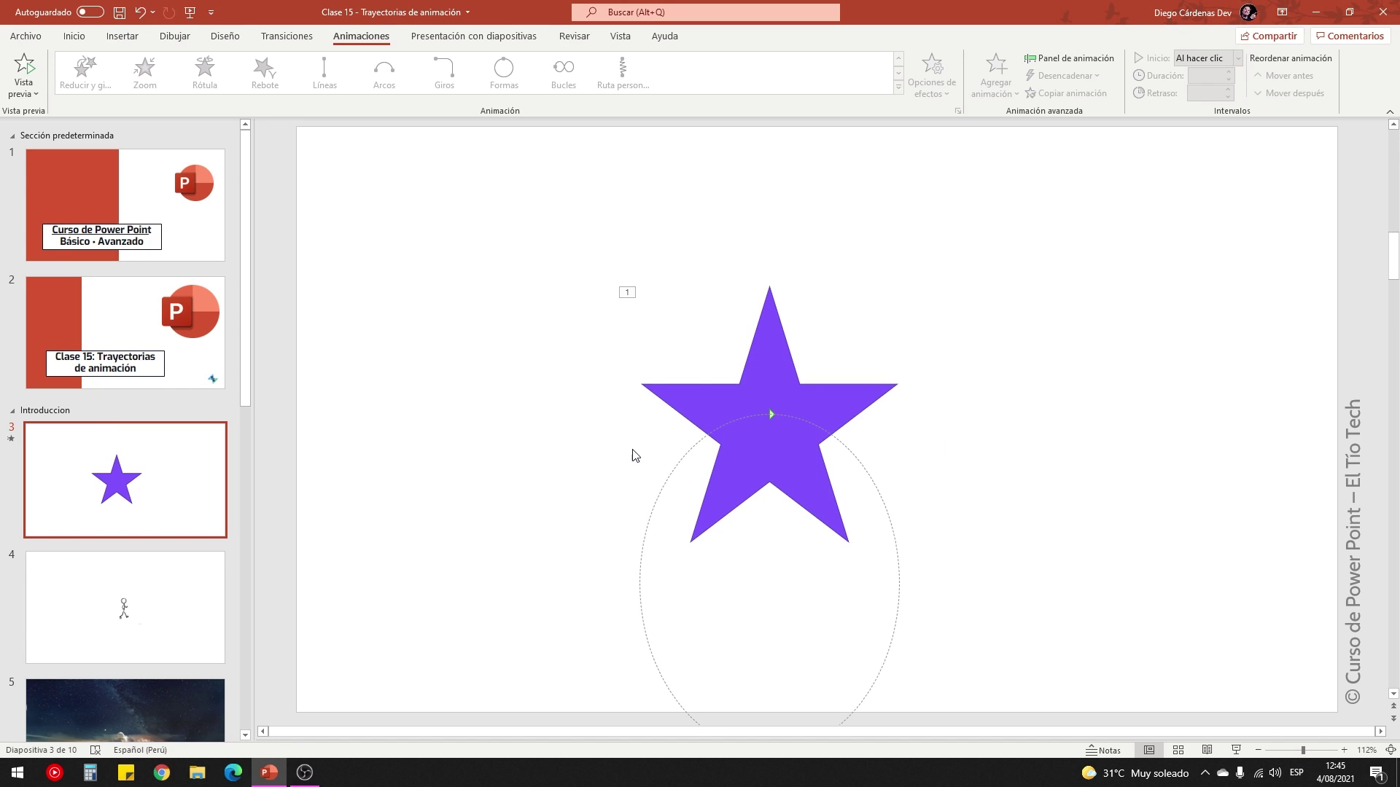
left_click(154, 591)
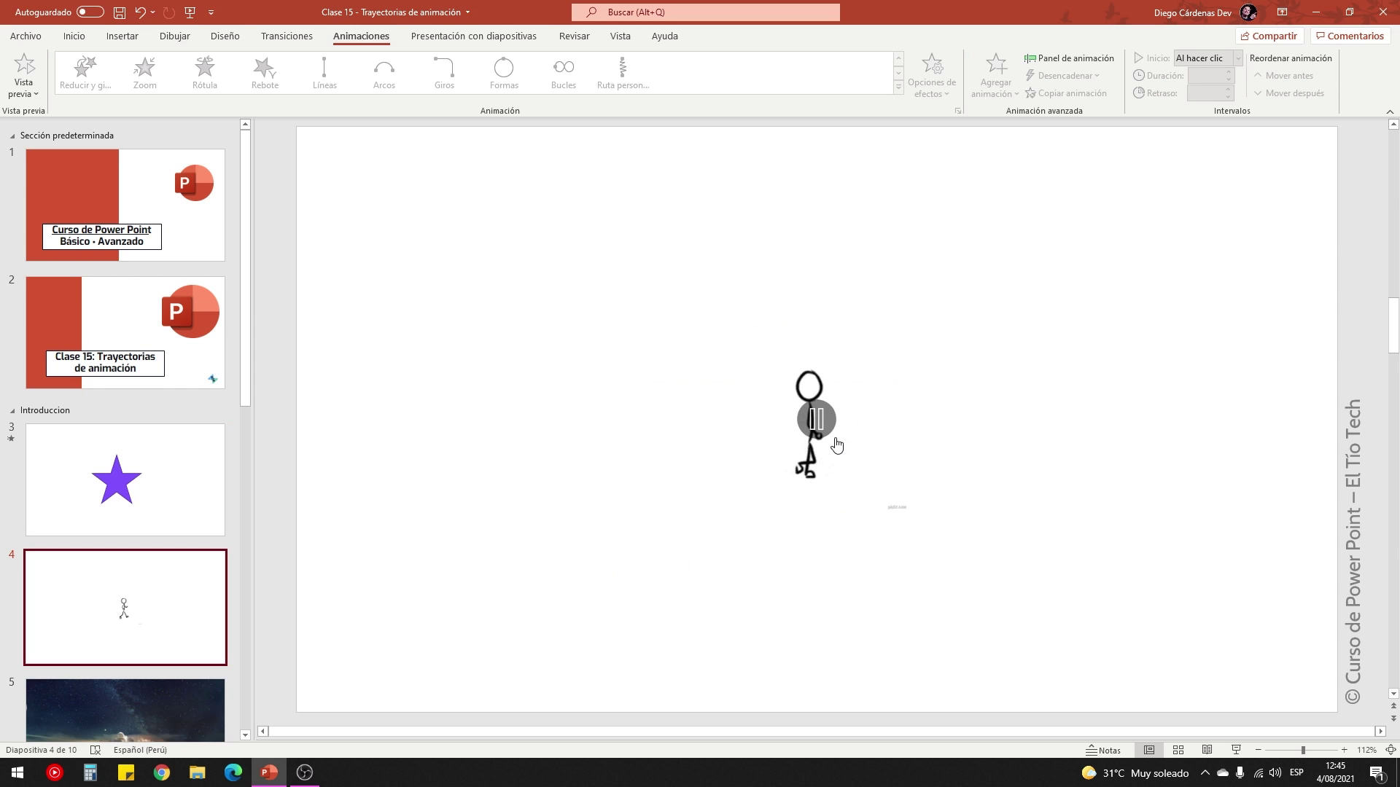
Position the stick figure at the lower left of slide 4 and give it a Líneas motion path.
mouse_move(816, 438)
left_mouse_down()
mouse_move(587, 530)
mouse_move(423, 571)
left_mouse_up()
left_click(447, 570)
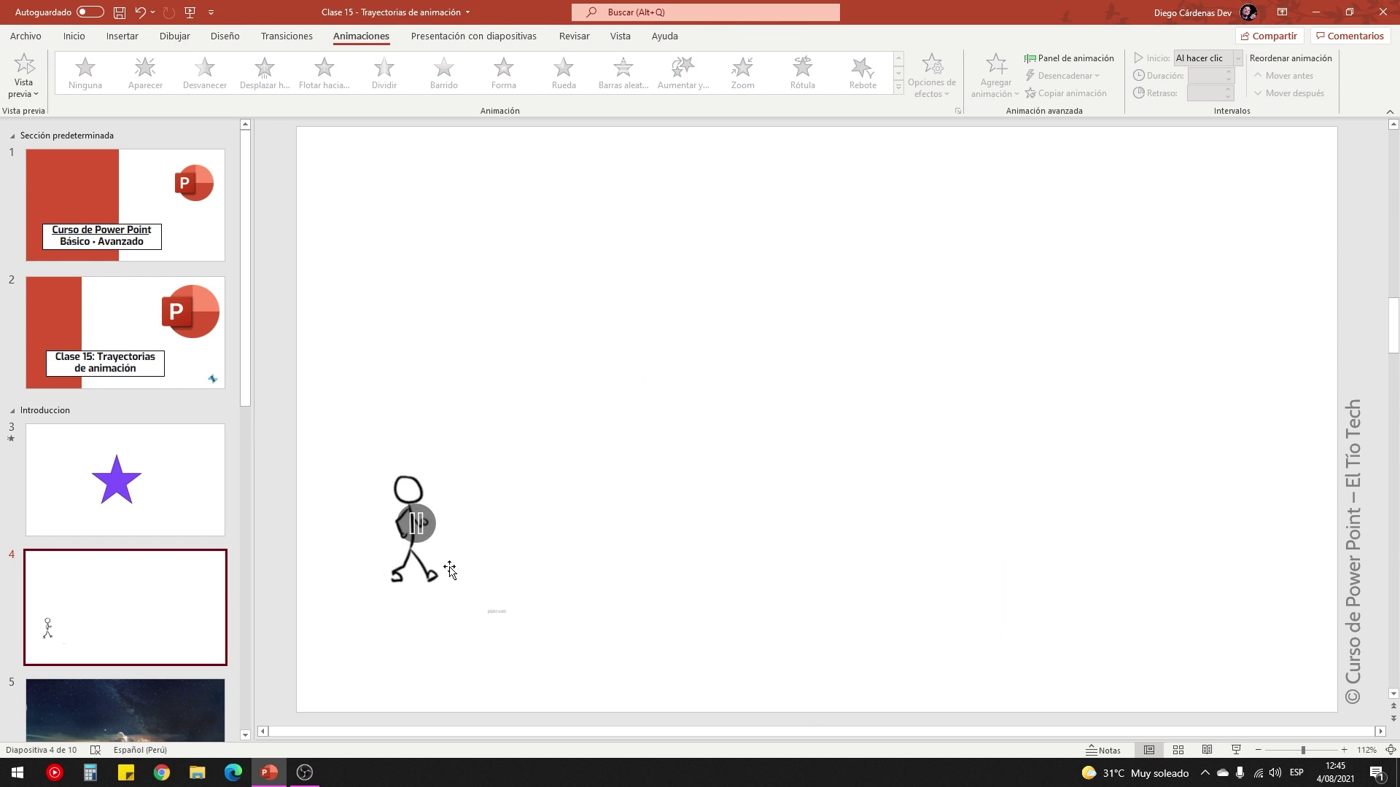
scroll(141, 477, "down", 3)
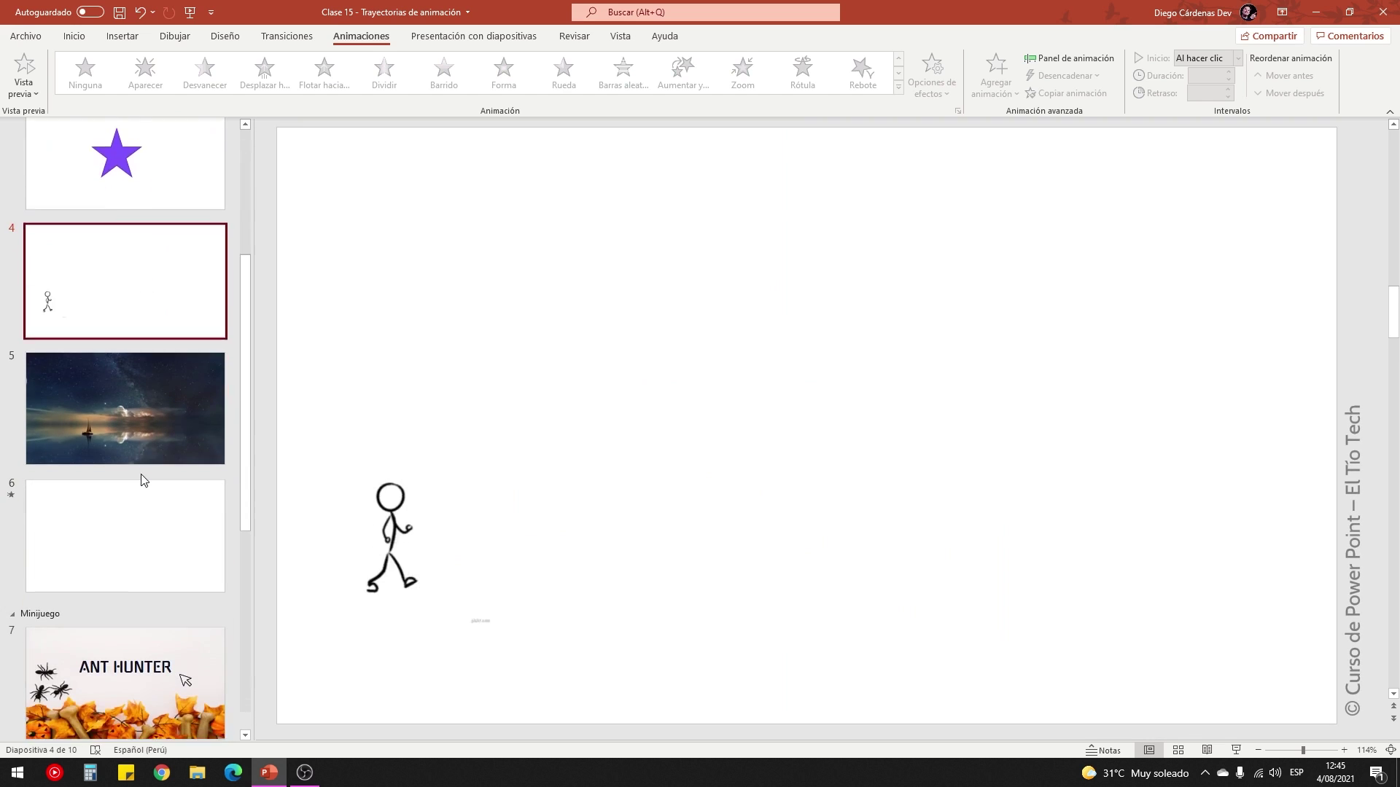
scroll(103, 537, "up", 3)
scroll(103, 539, "down", 3)
scroll(103, 540, "down", 3)
scroll(102, 538, "up", 5)
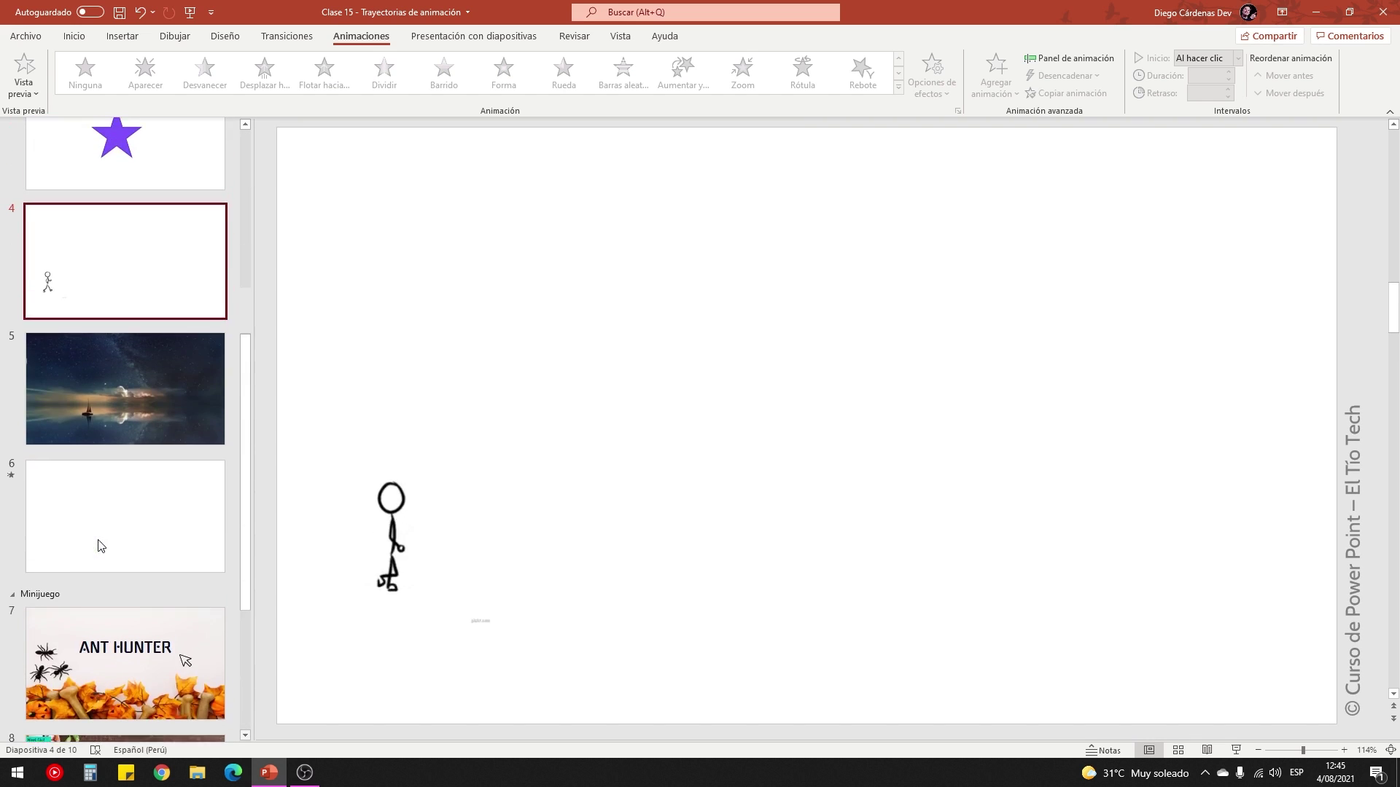
scroll(101, 541, "up", 3)
scroll(98, 544, "up", 2)
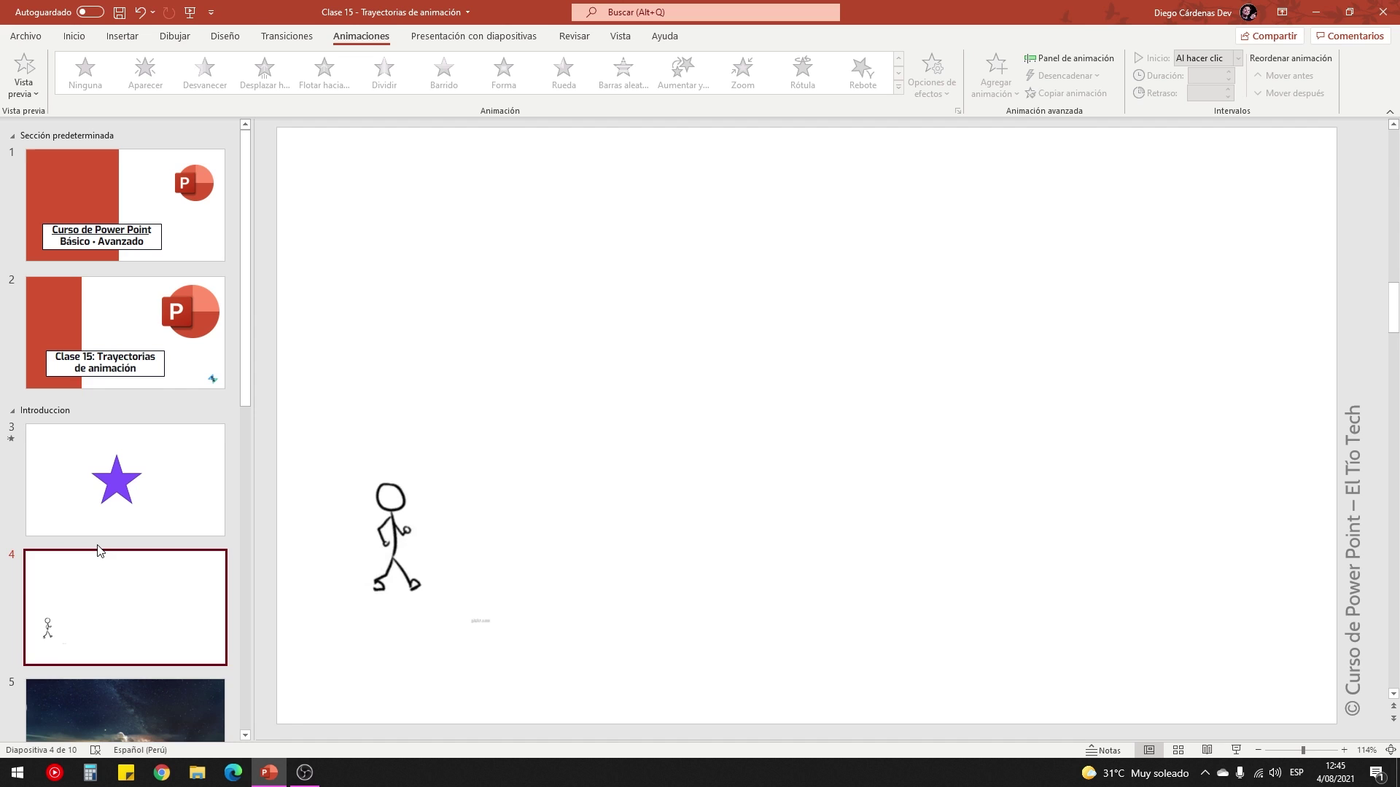
left_click_drag(395, 600, 398, 627)
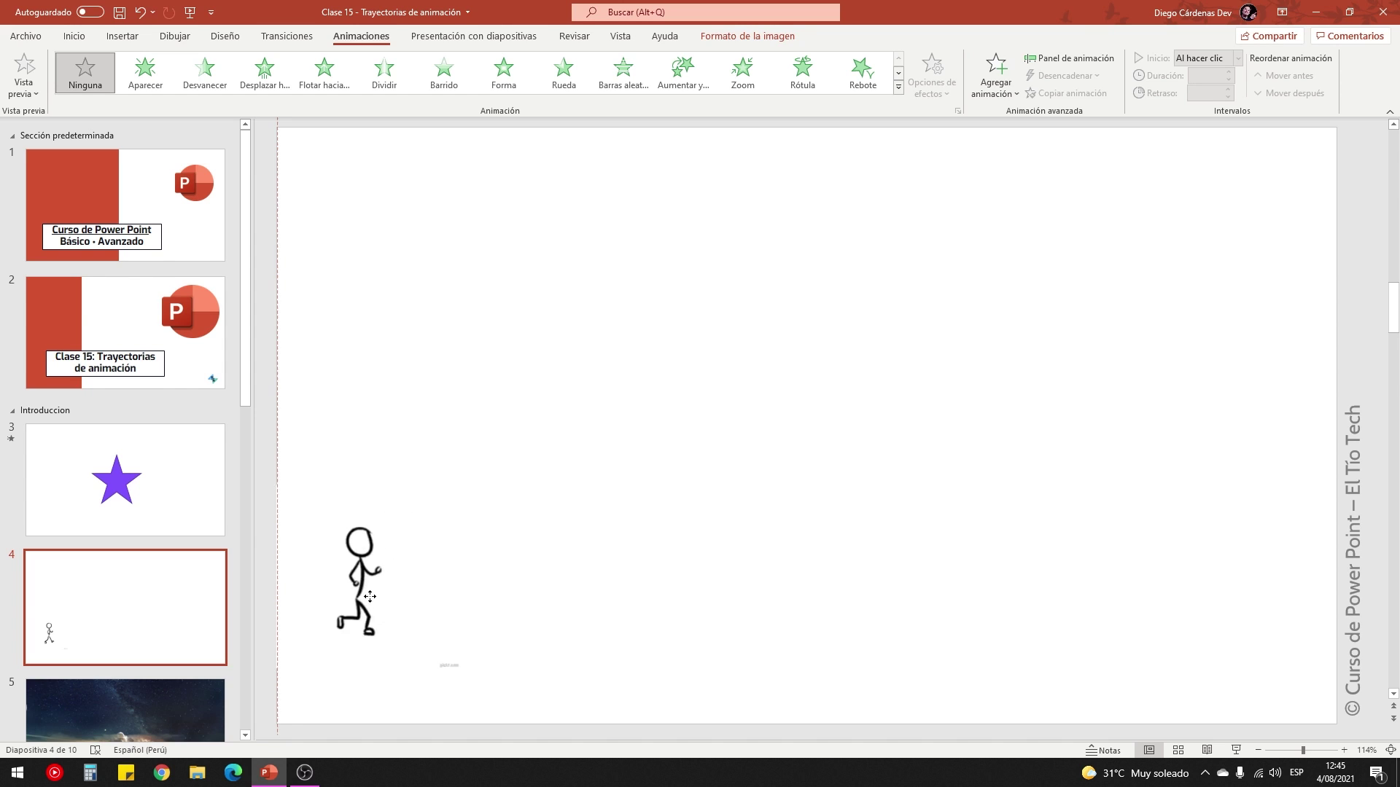
mouse_move(401, 590)
left_mouse_down()
mouse_move(1300, 597)
mouse_move(412, 581)
mouse_move(406, 597)
left_mouse_up()
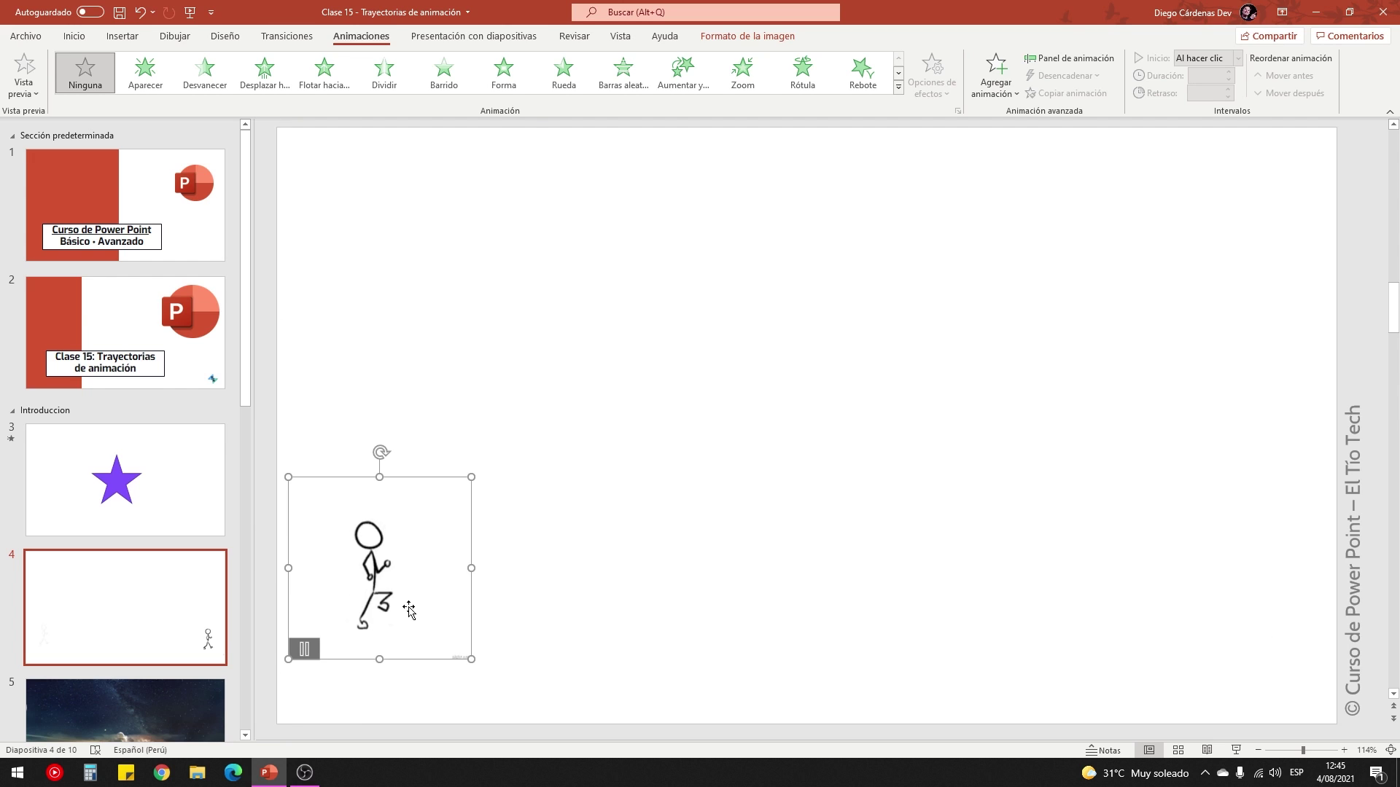
left_click(901, 91)
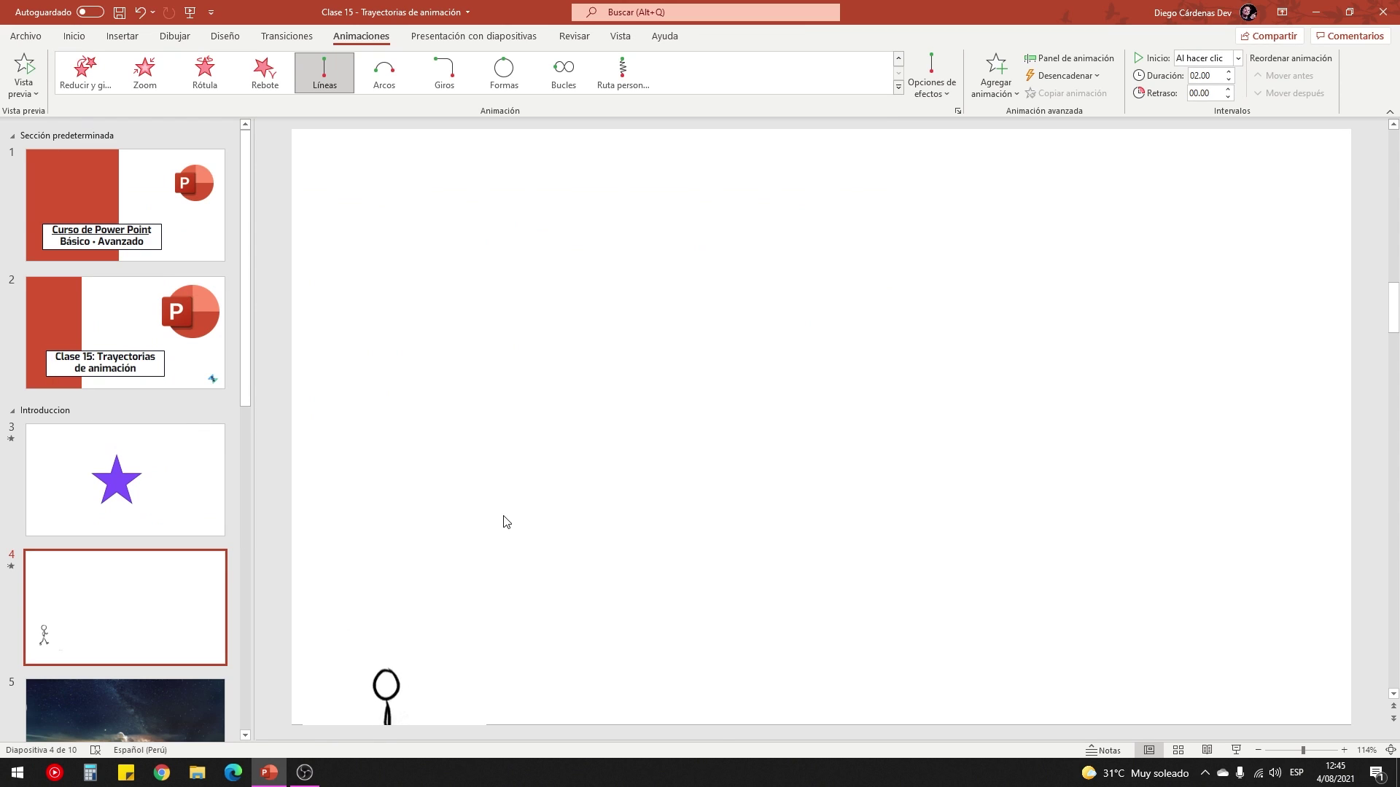
Drag the path's end point so the figure walks straight right to the slide's edge.
scroll(441, 584, "down", 1)
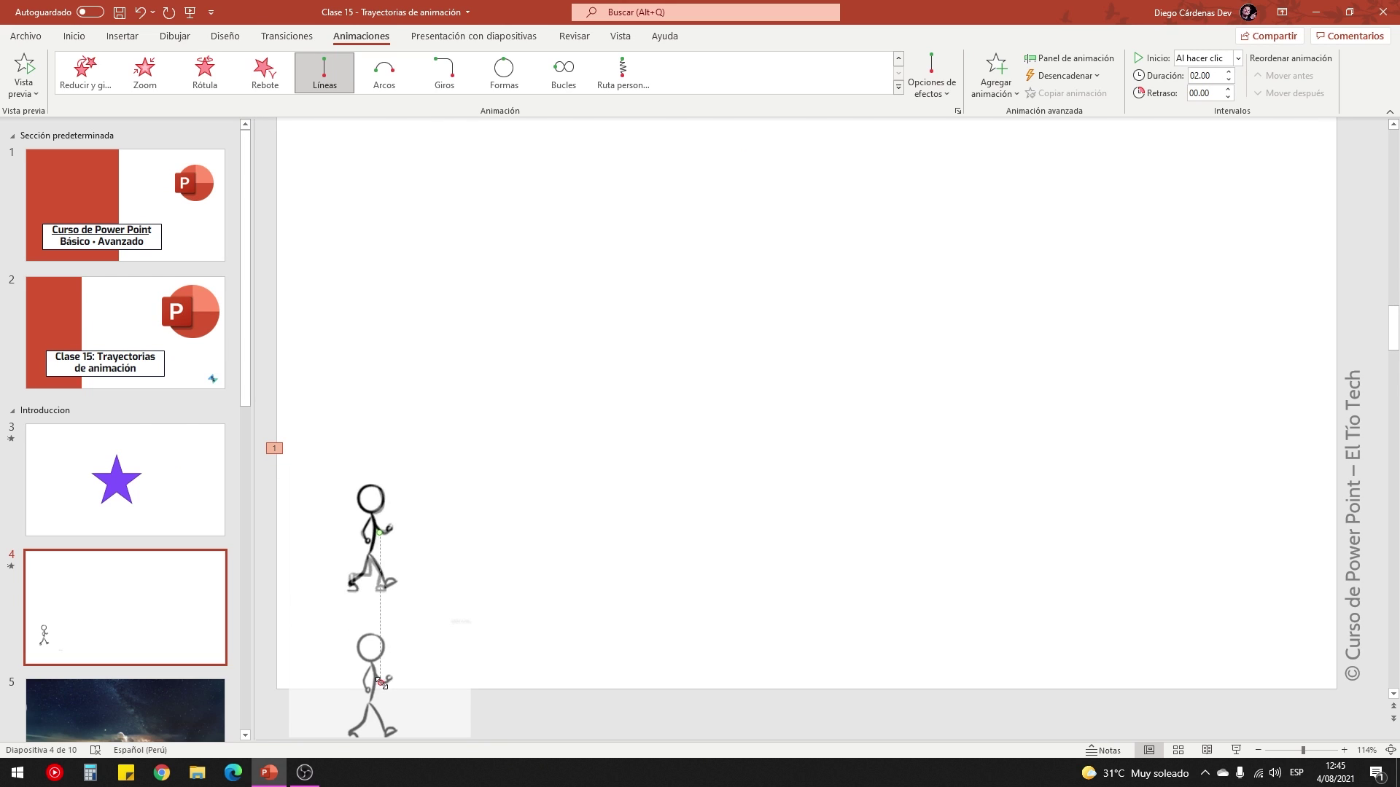
left_click_drag(378, 681, 1048, 510)
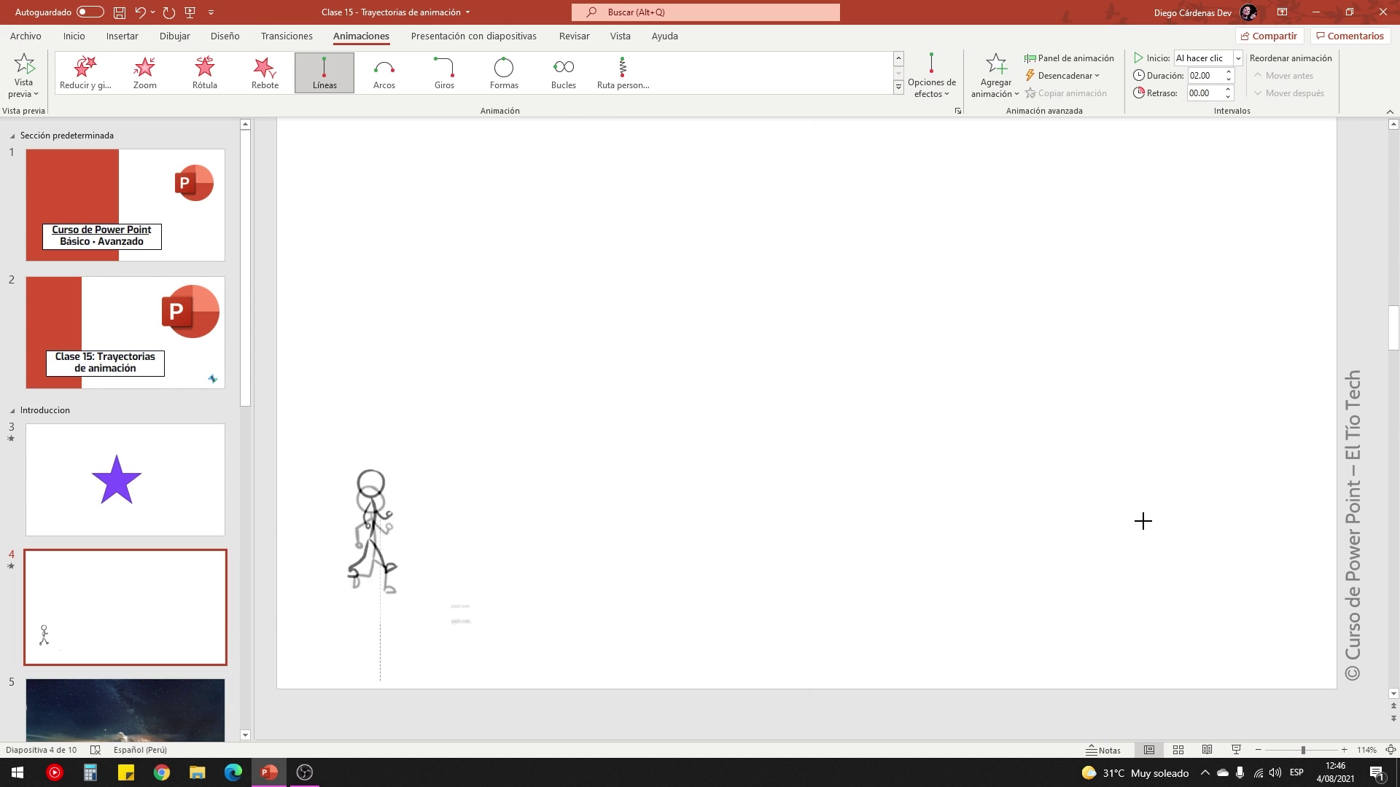
left_click_drag(1156, 524, 1223, 533)
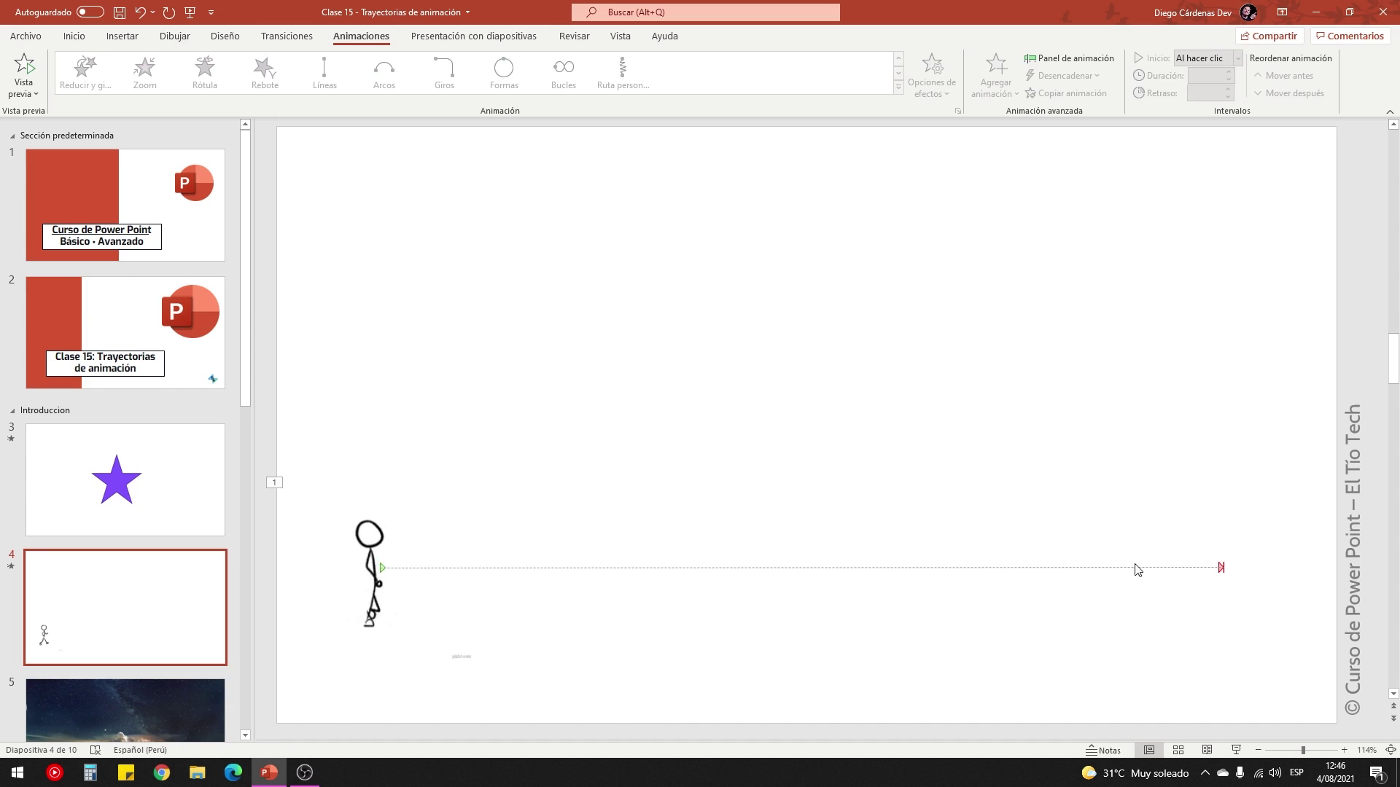
Preview the walking figure in Slide Show, then reselect the figure.
left_click(1236, 750)
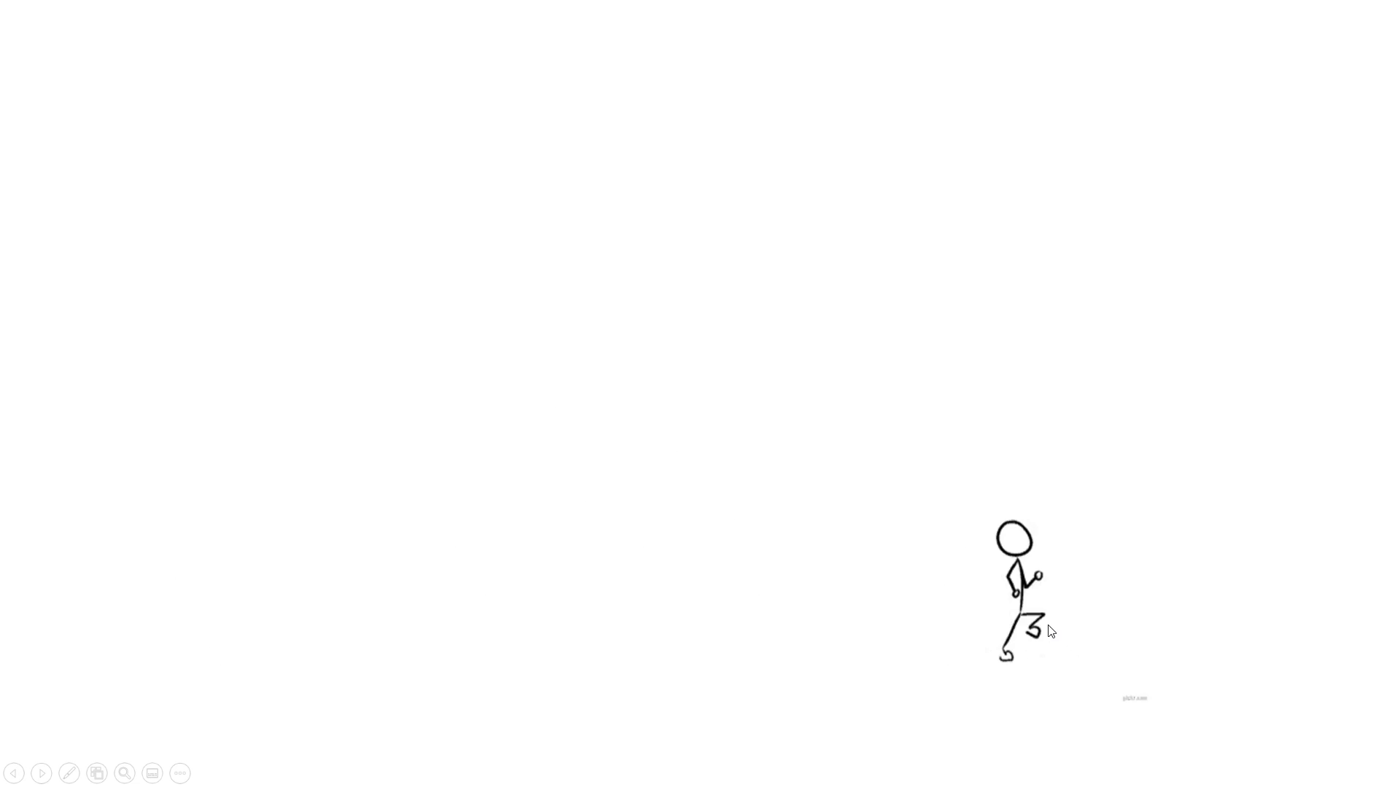
key("Escape")
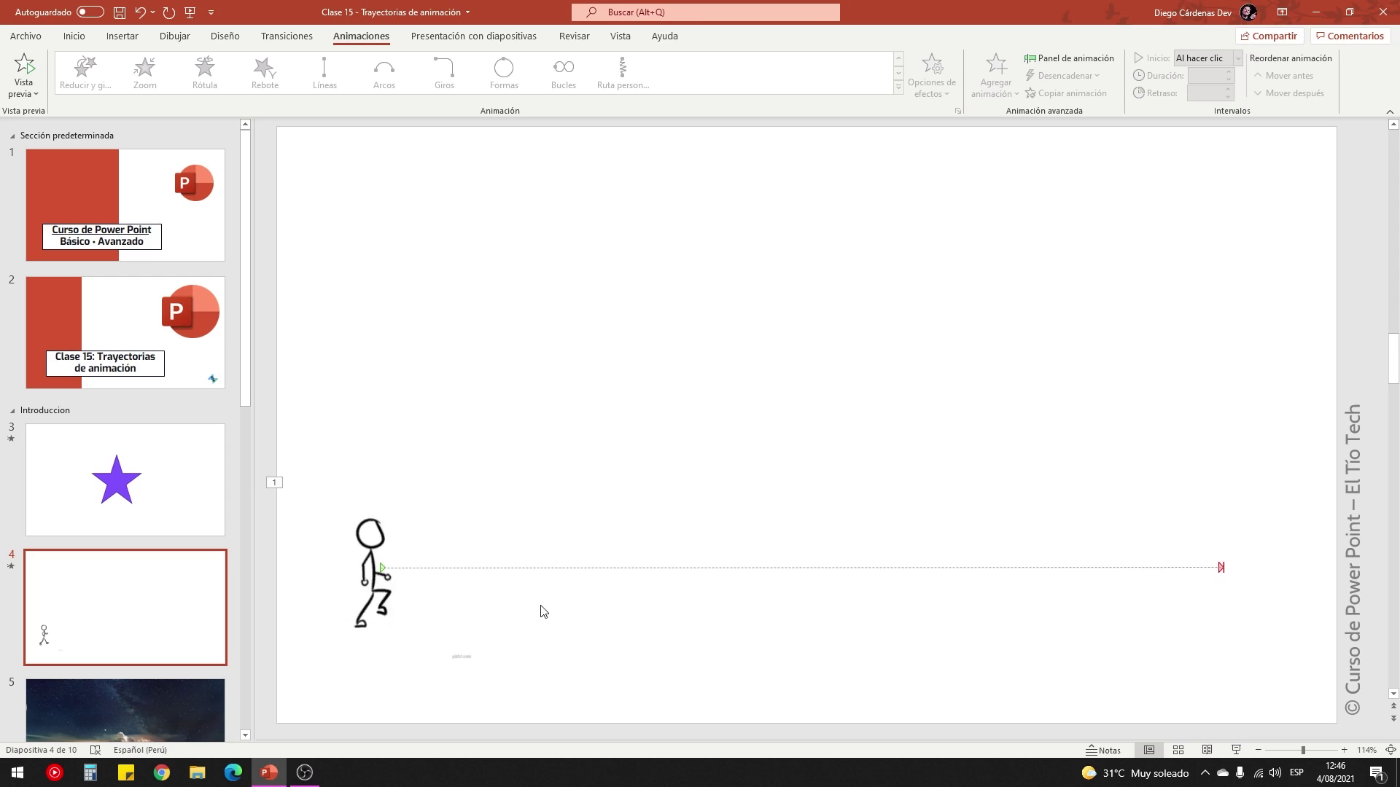
left_click(357, 535)
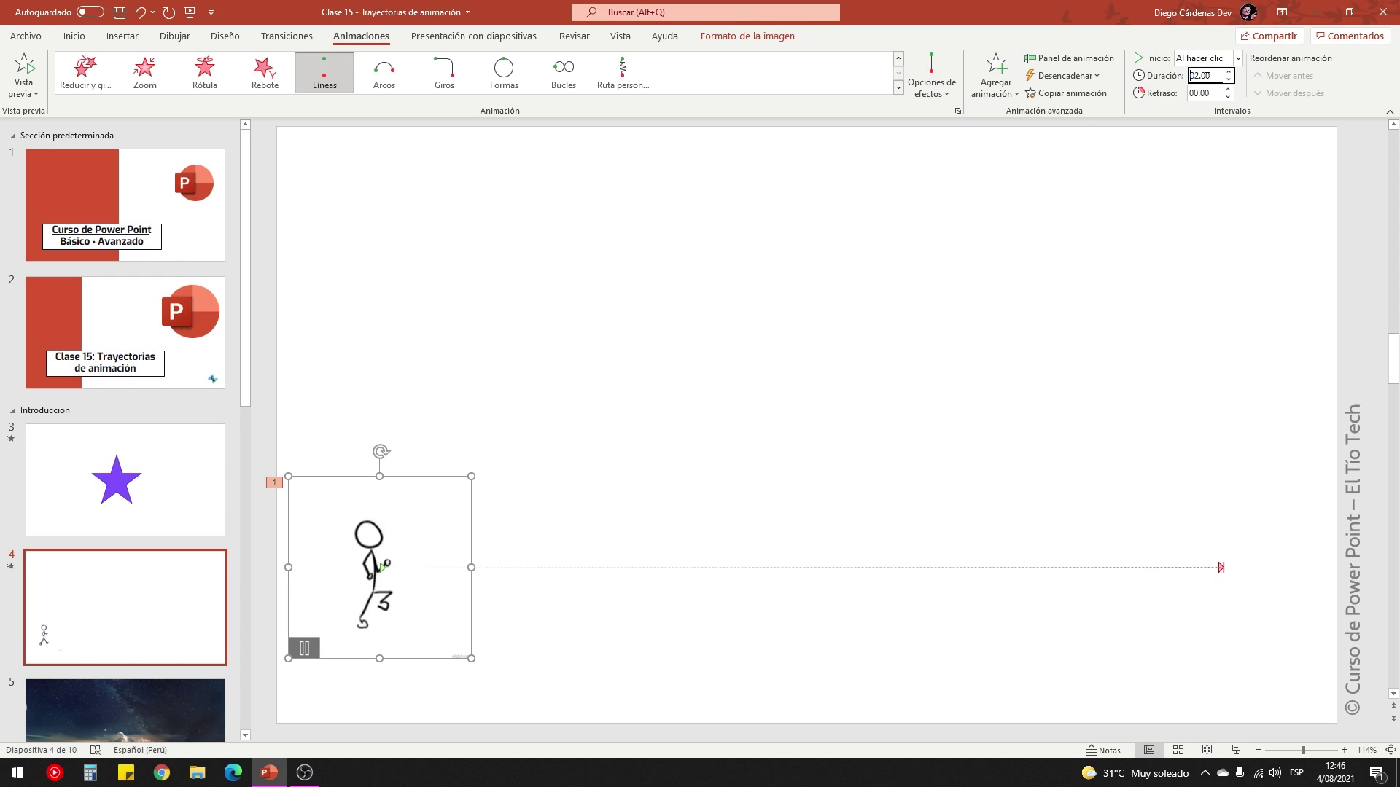
Set the figure's animation duration to 08.00 seconds and preview the slower walk.
left_click_drag(1207, 76, 1175, 75)
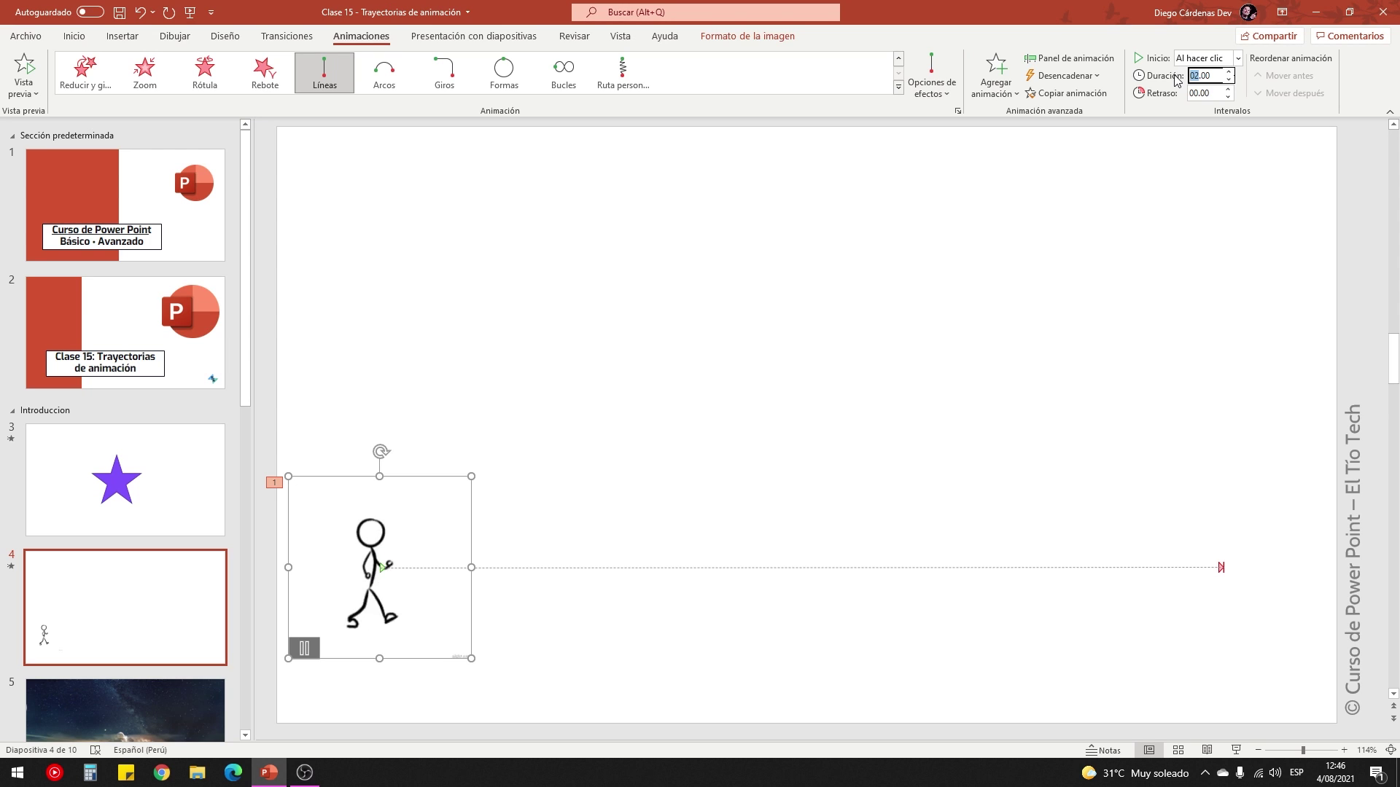
left_click(1231, 213)
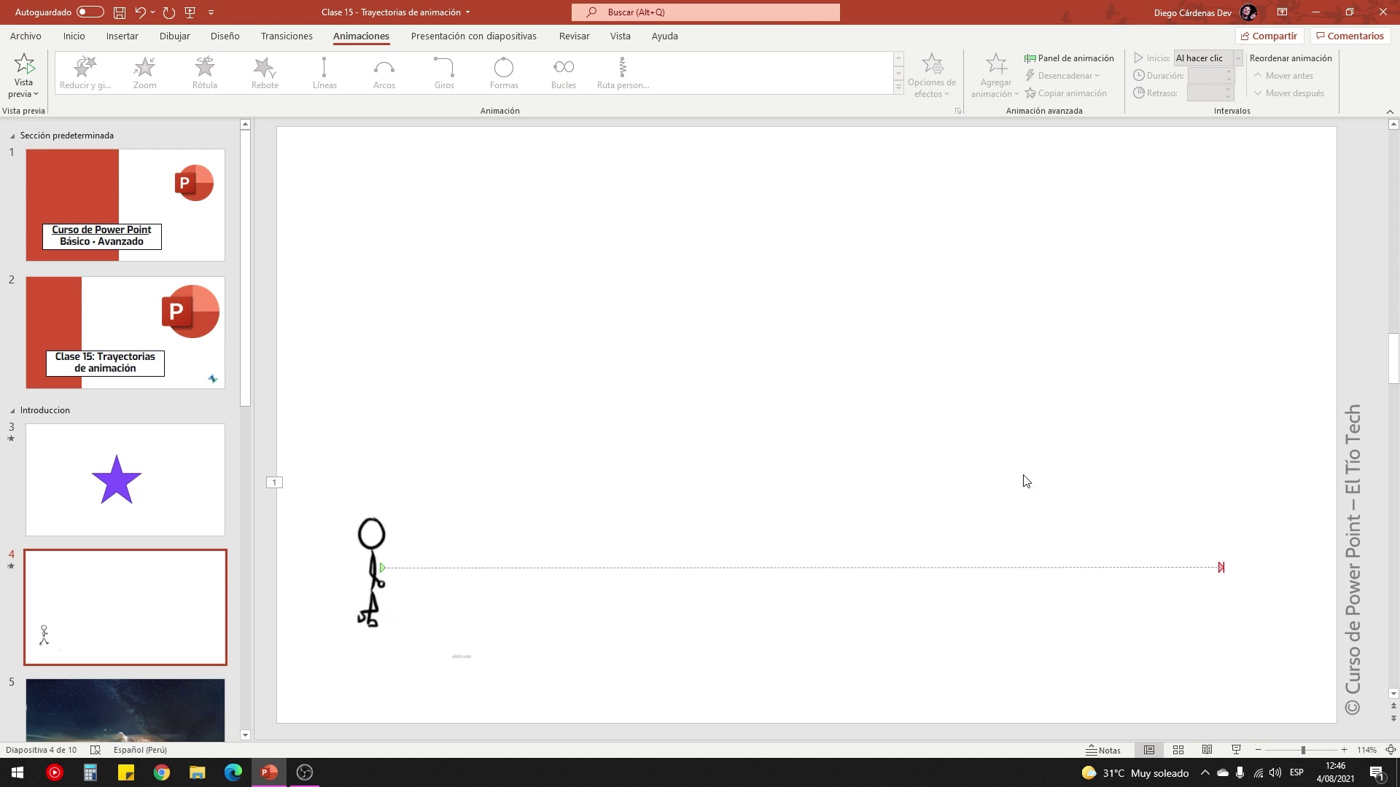
left_click(1236, 751)
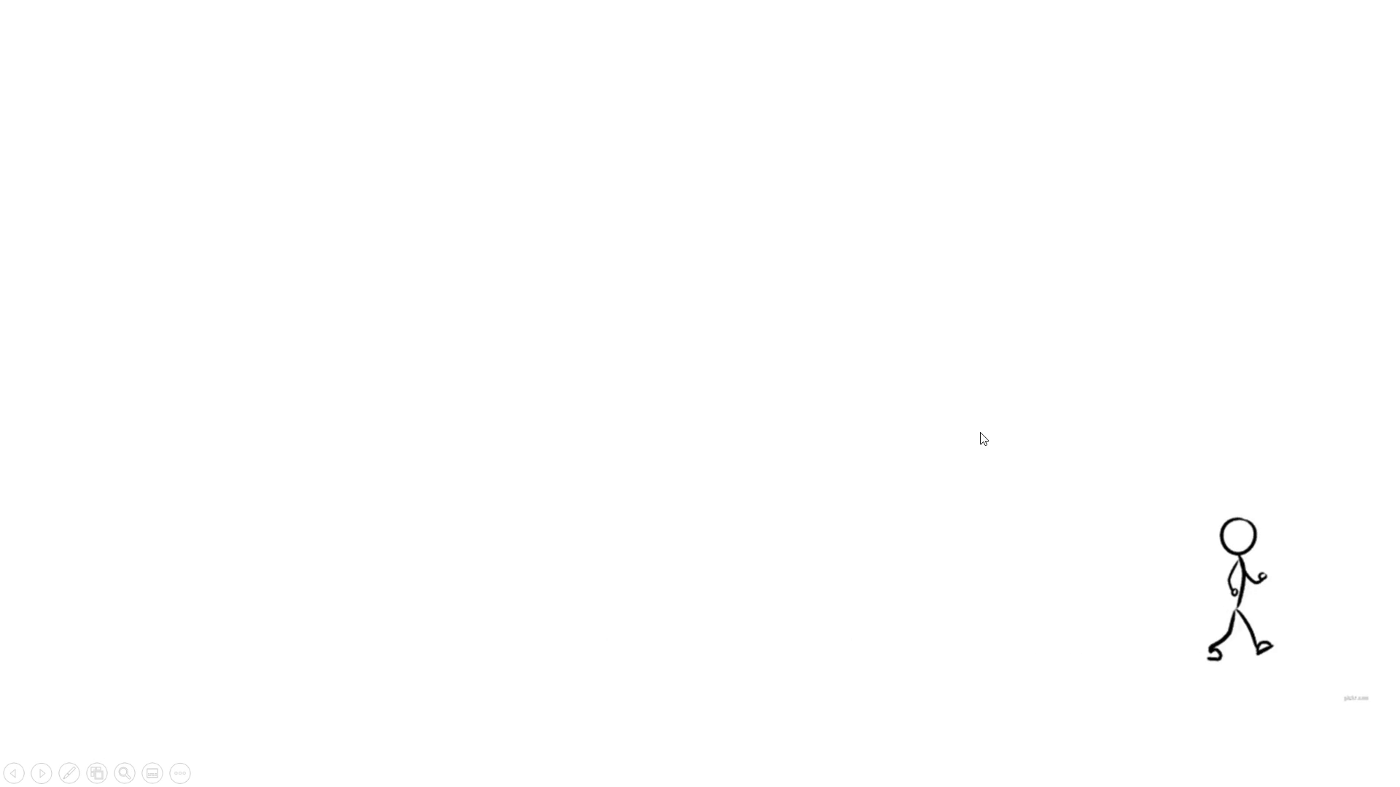
key("Escape")
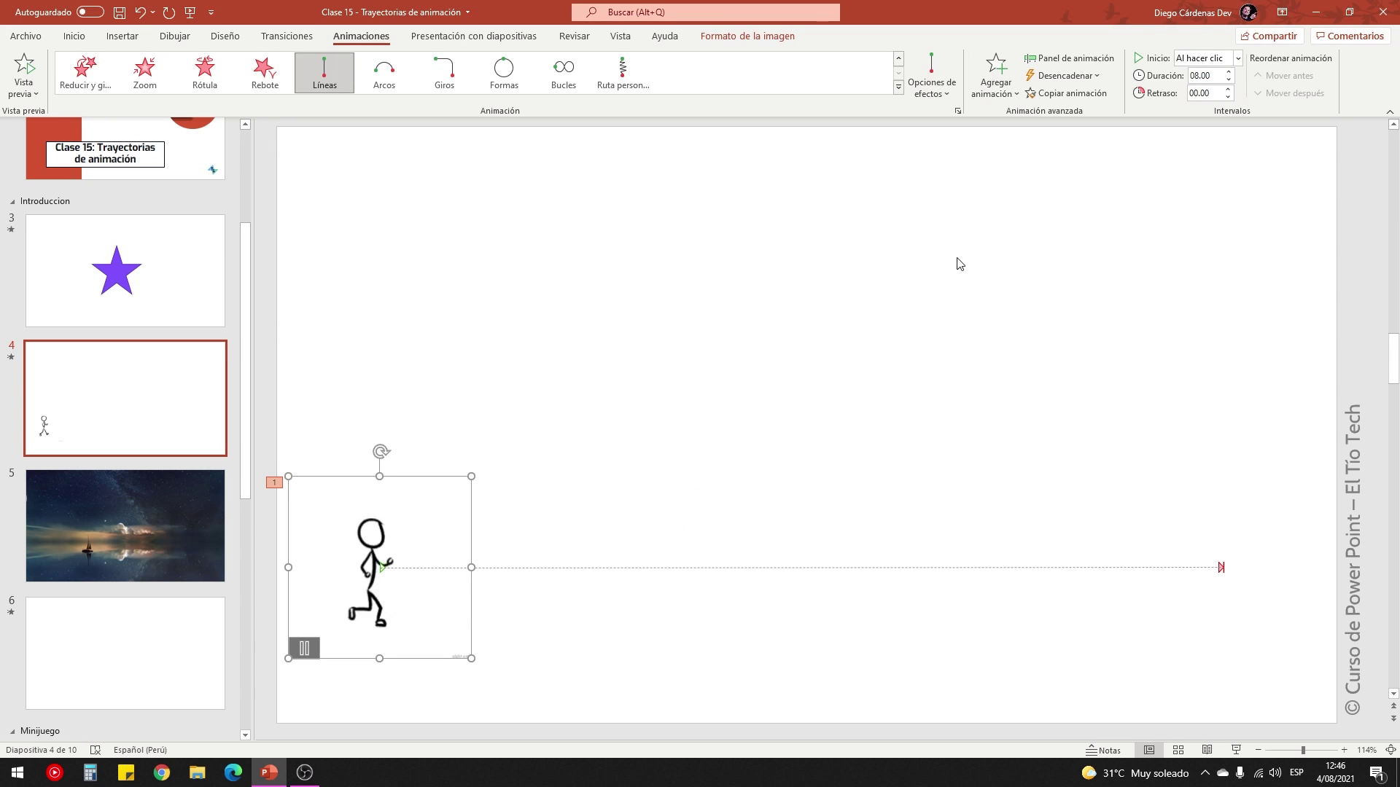
Open the animation pane and the effect options for Imagen 3's motion path.
left_click(1061, 62)
left_click_drag(1239, 264, 1216, 264)
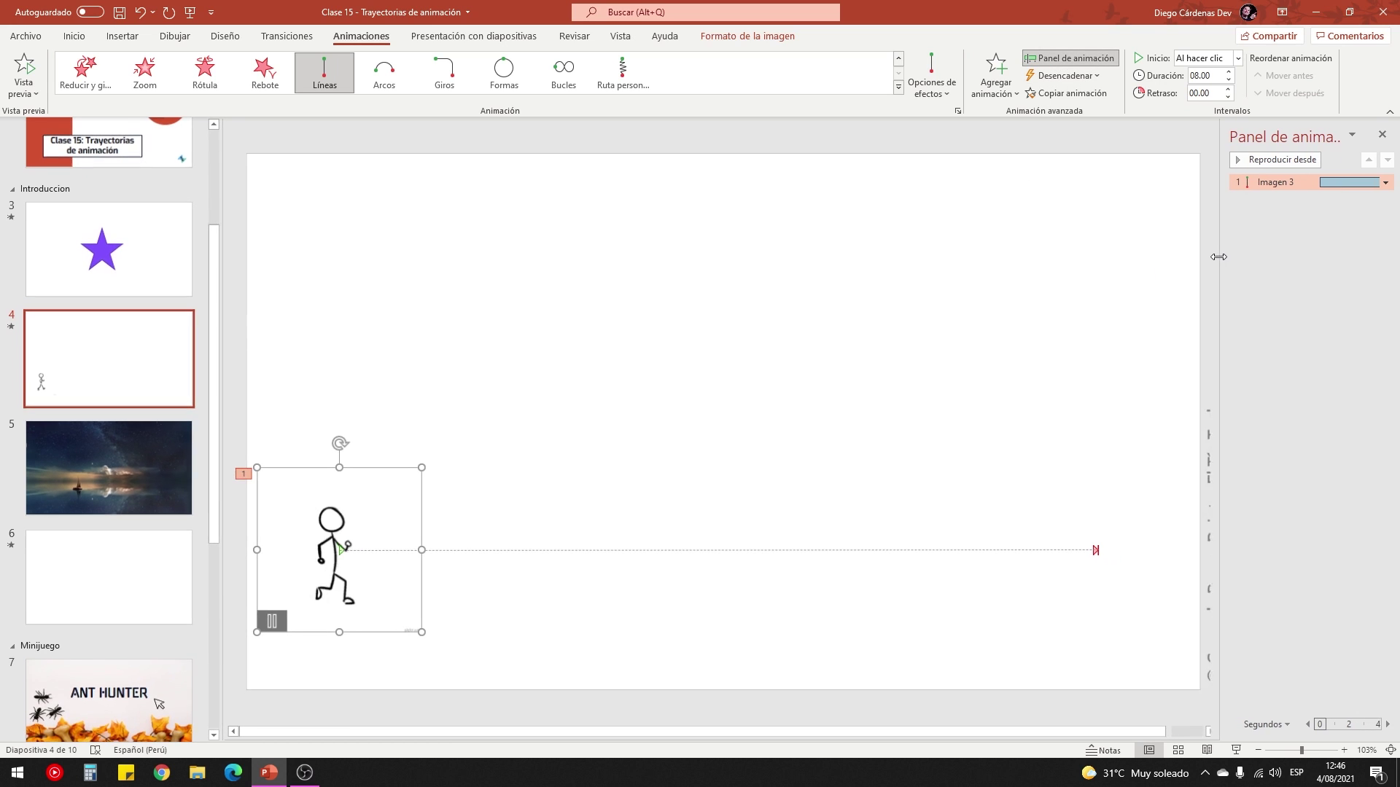
left_click(1385, 182)
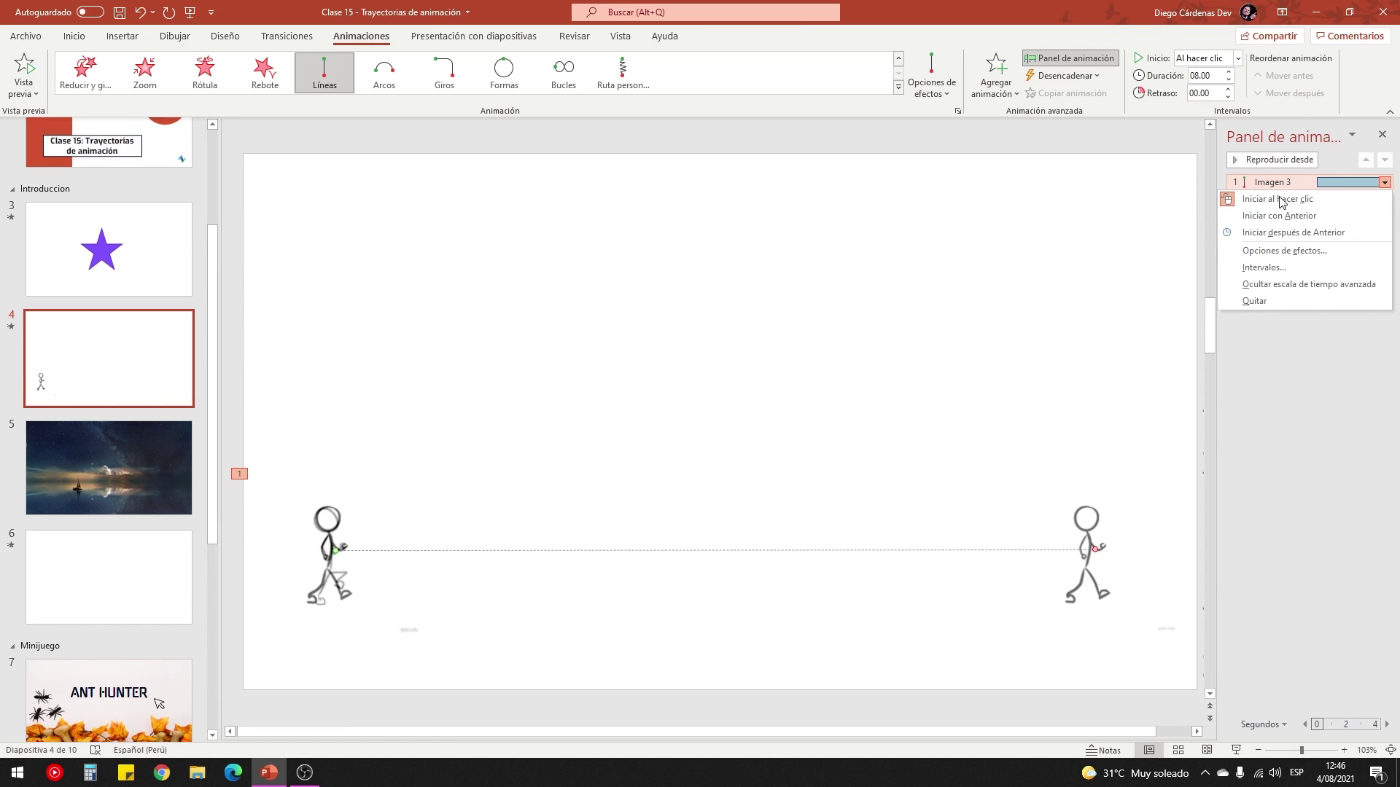
left_click(1284, 251)
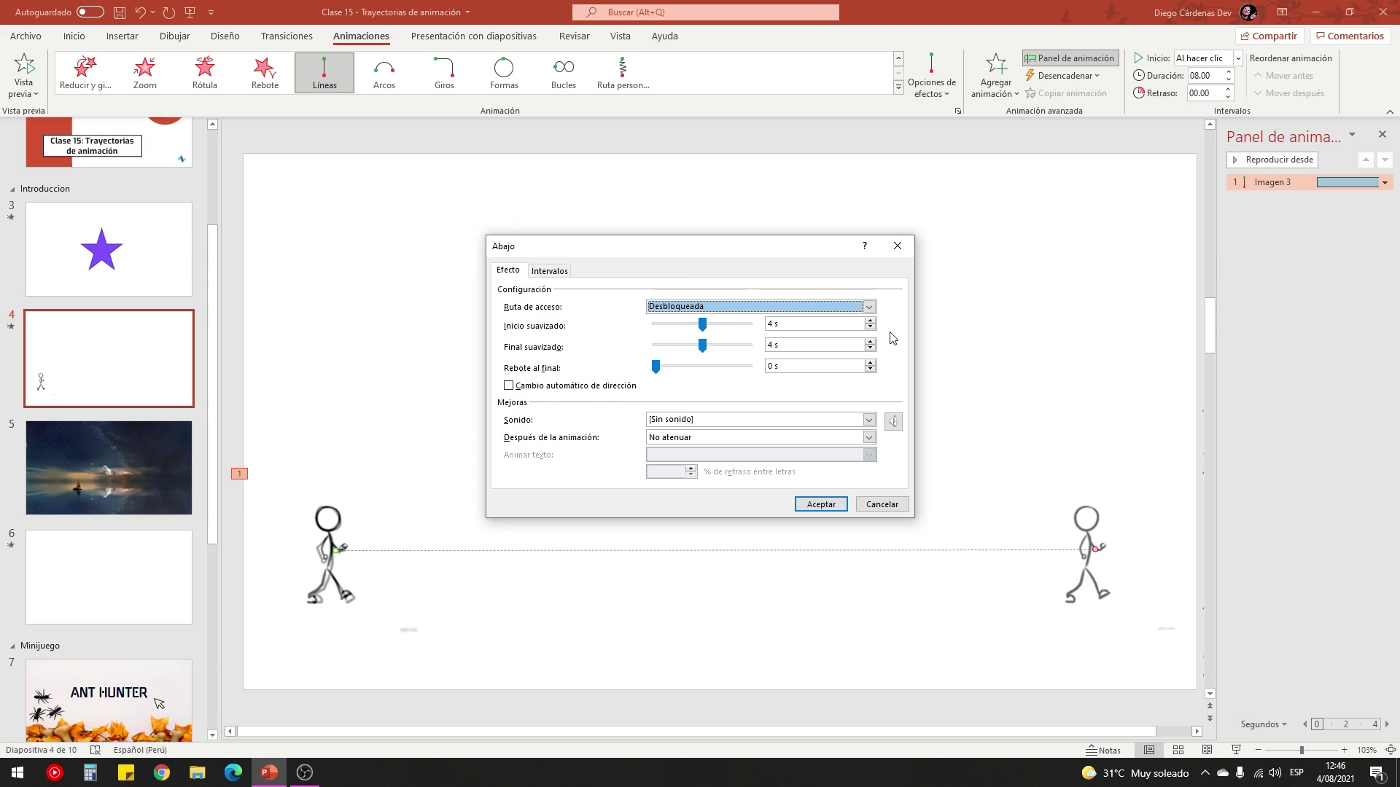
Set smooth start and smooth end to 0 s and confirm with Aceptar.
left_click_drag(694, 252, 686, 240)
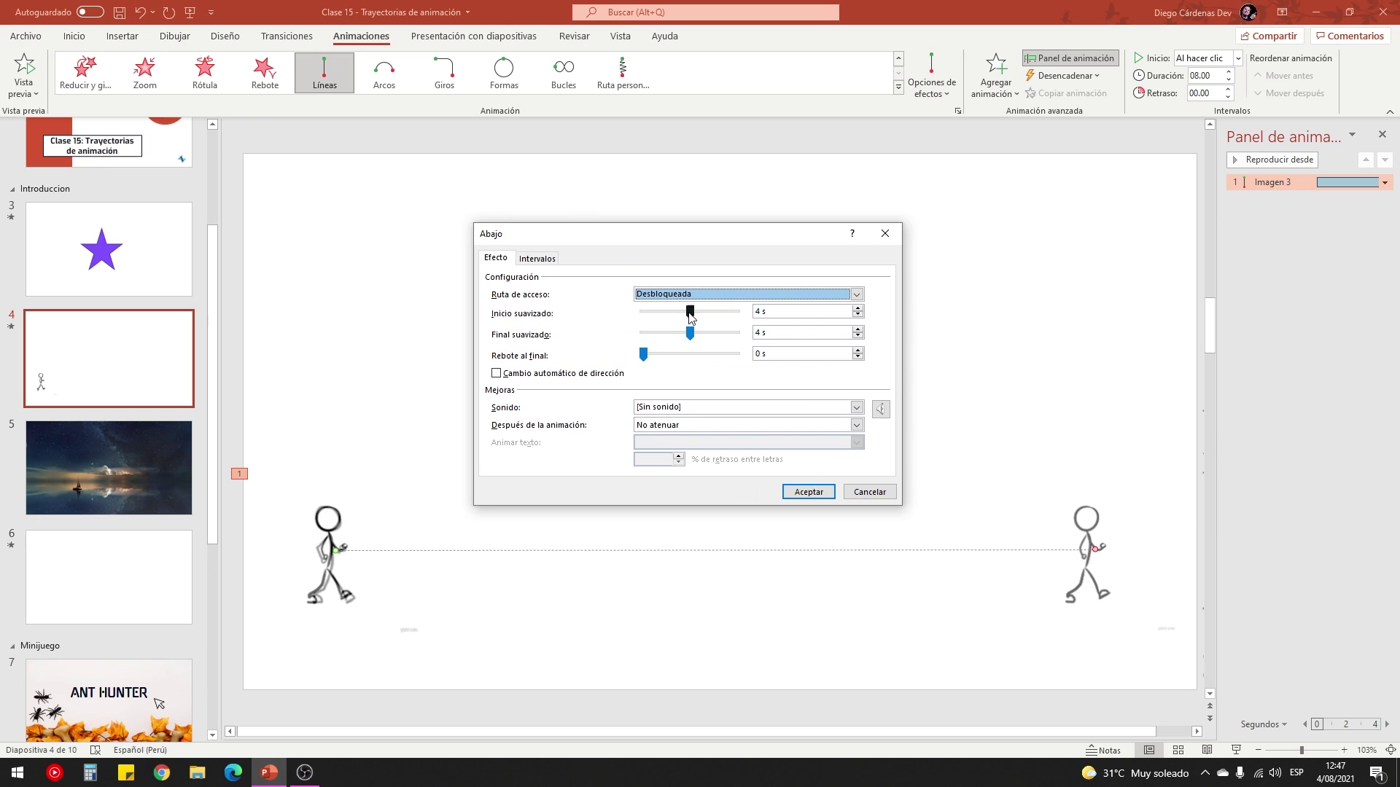
left_click_drag(690, 312, 548, 341)
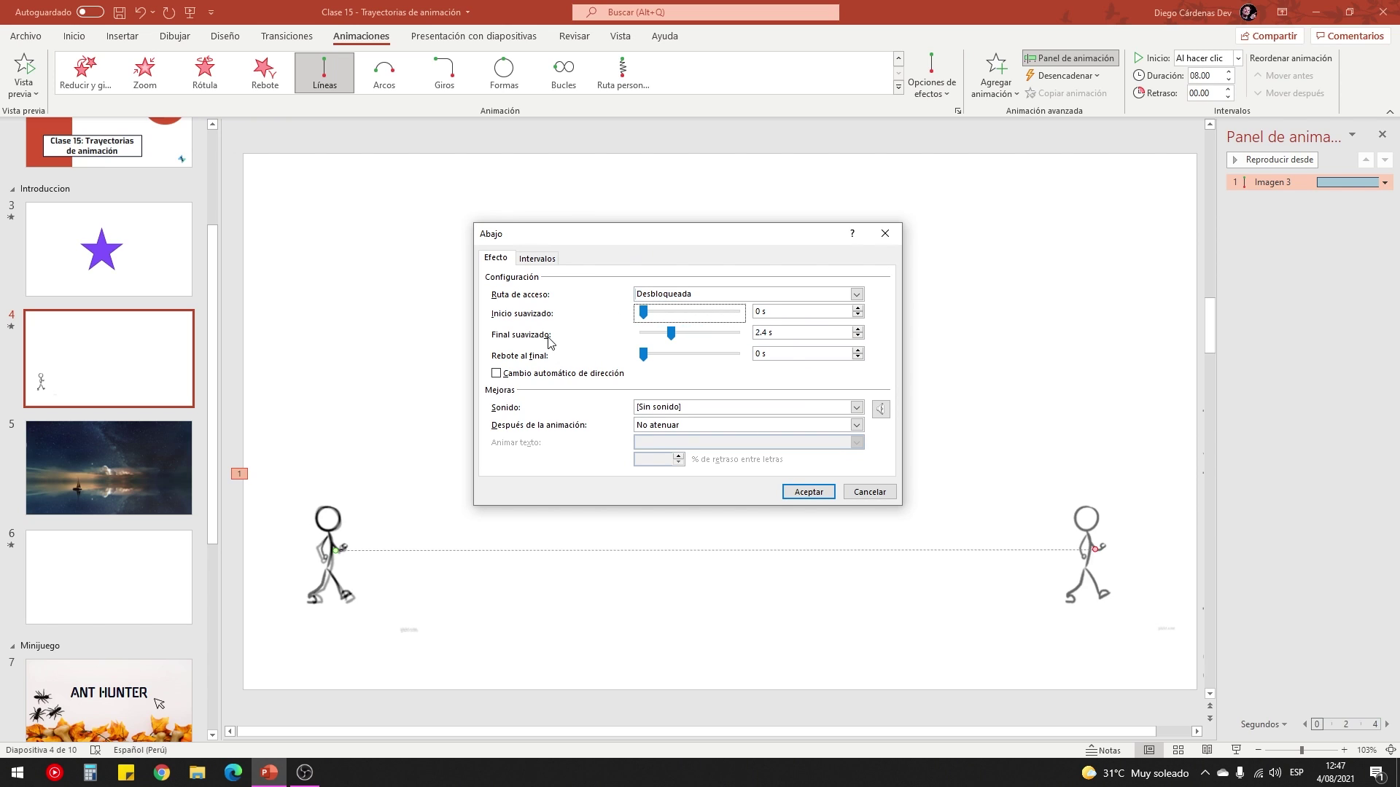
left_click_drag(674, 339, 625, 342)
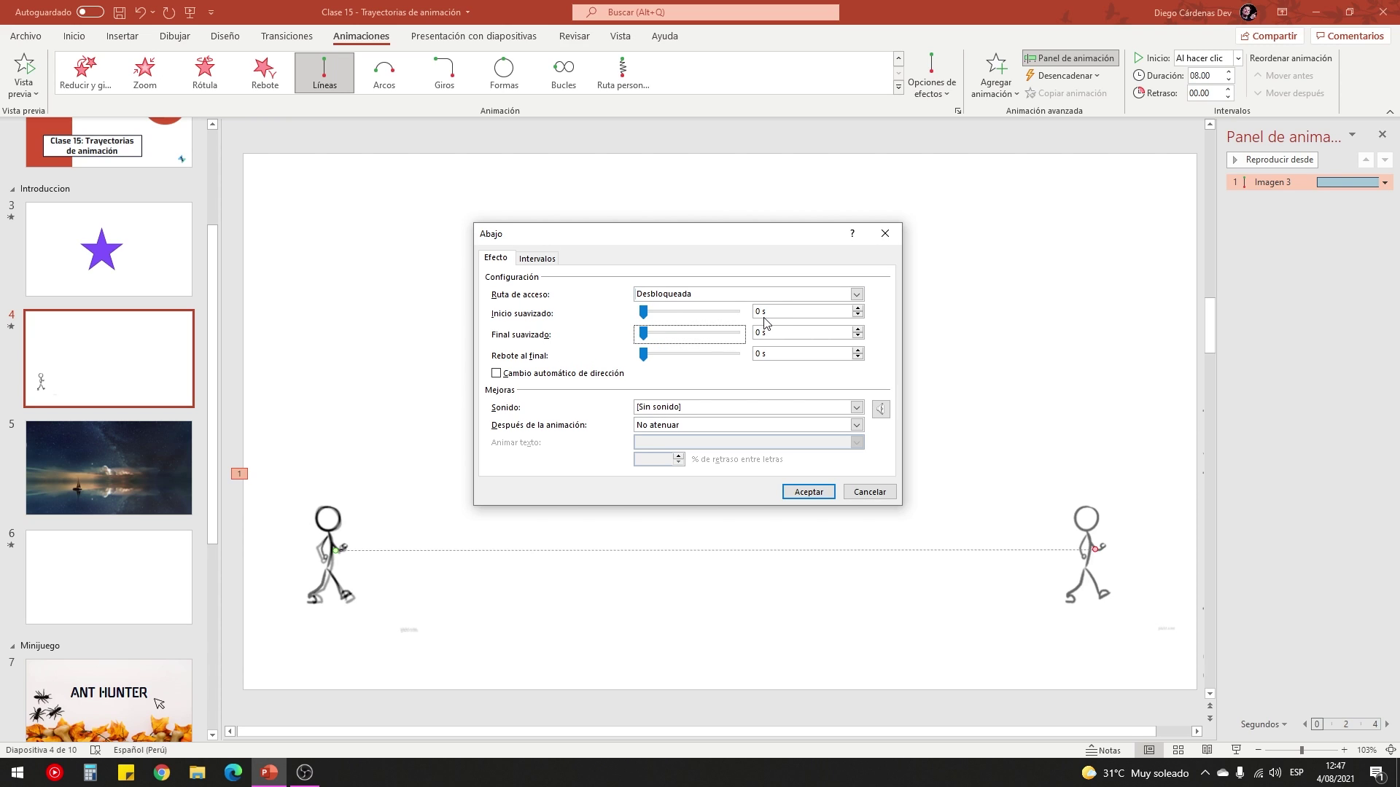
left_click(807, 492)
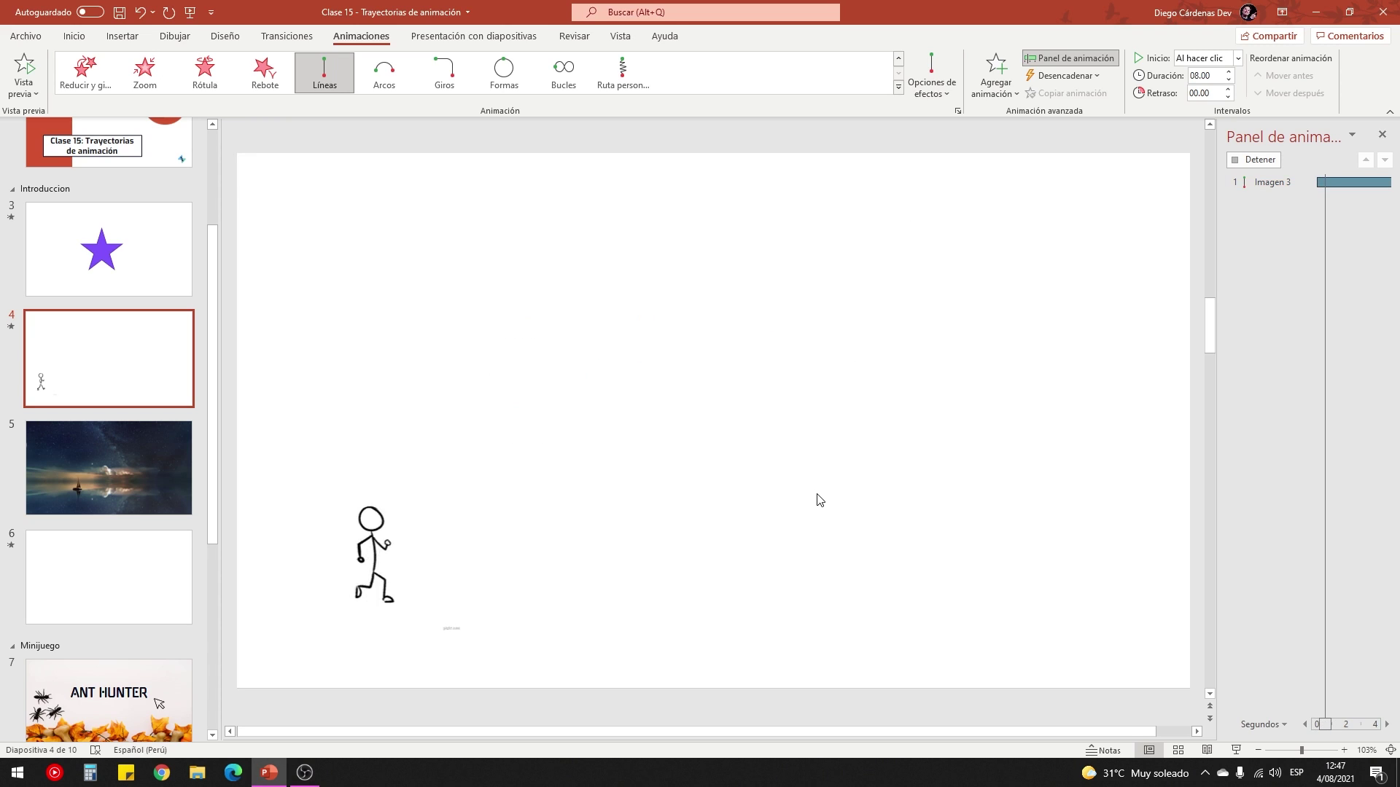
left_click(1235, 750)
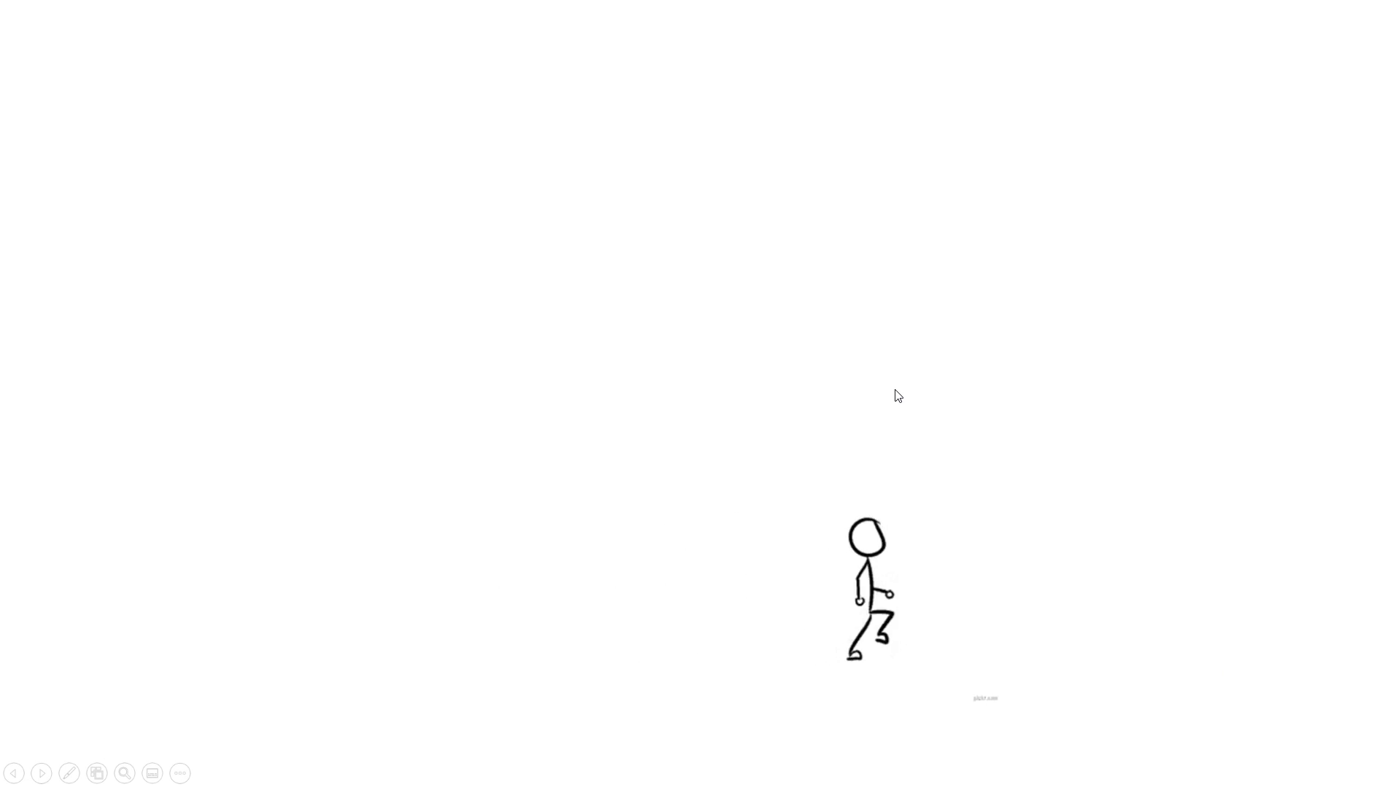
key("Escape")
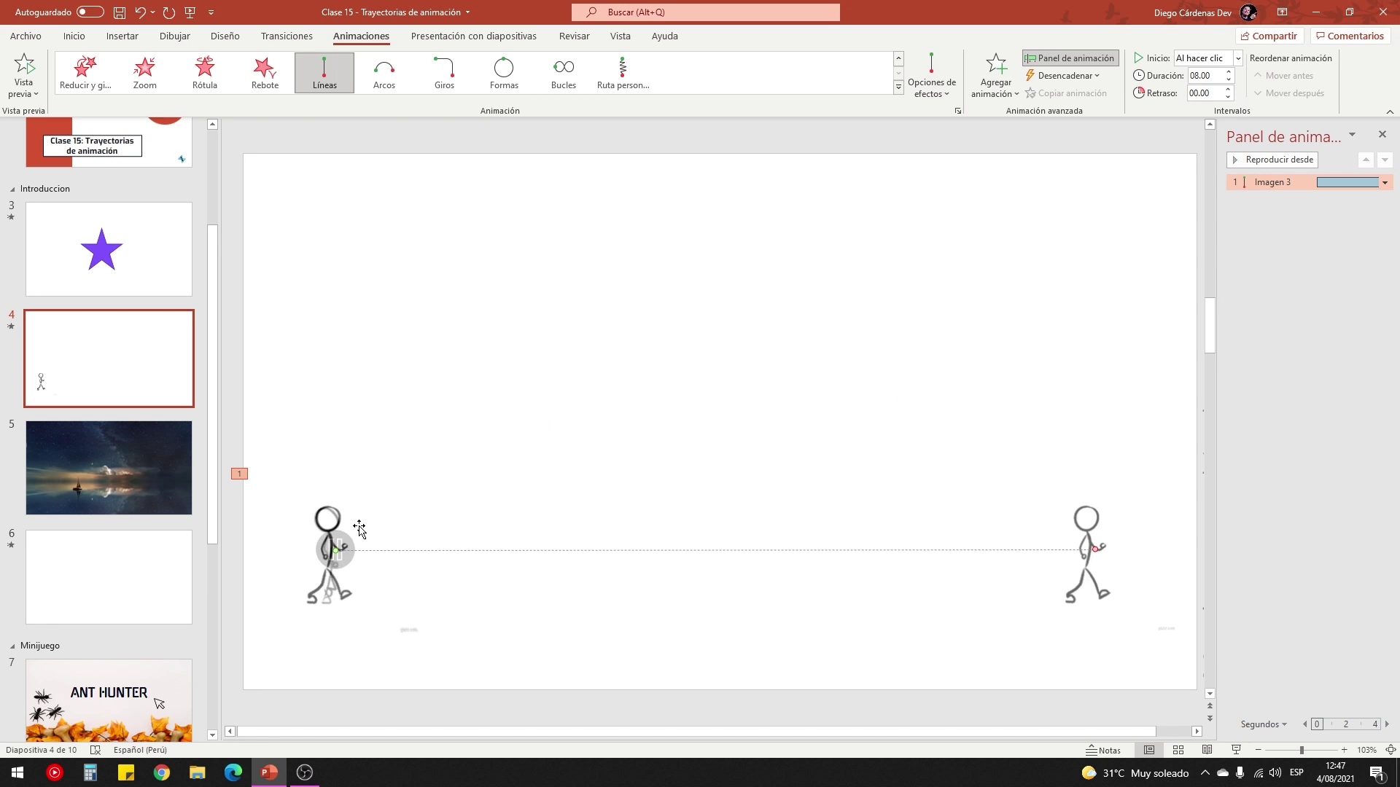
left_click(359, 528)
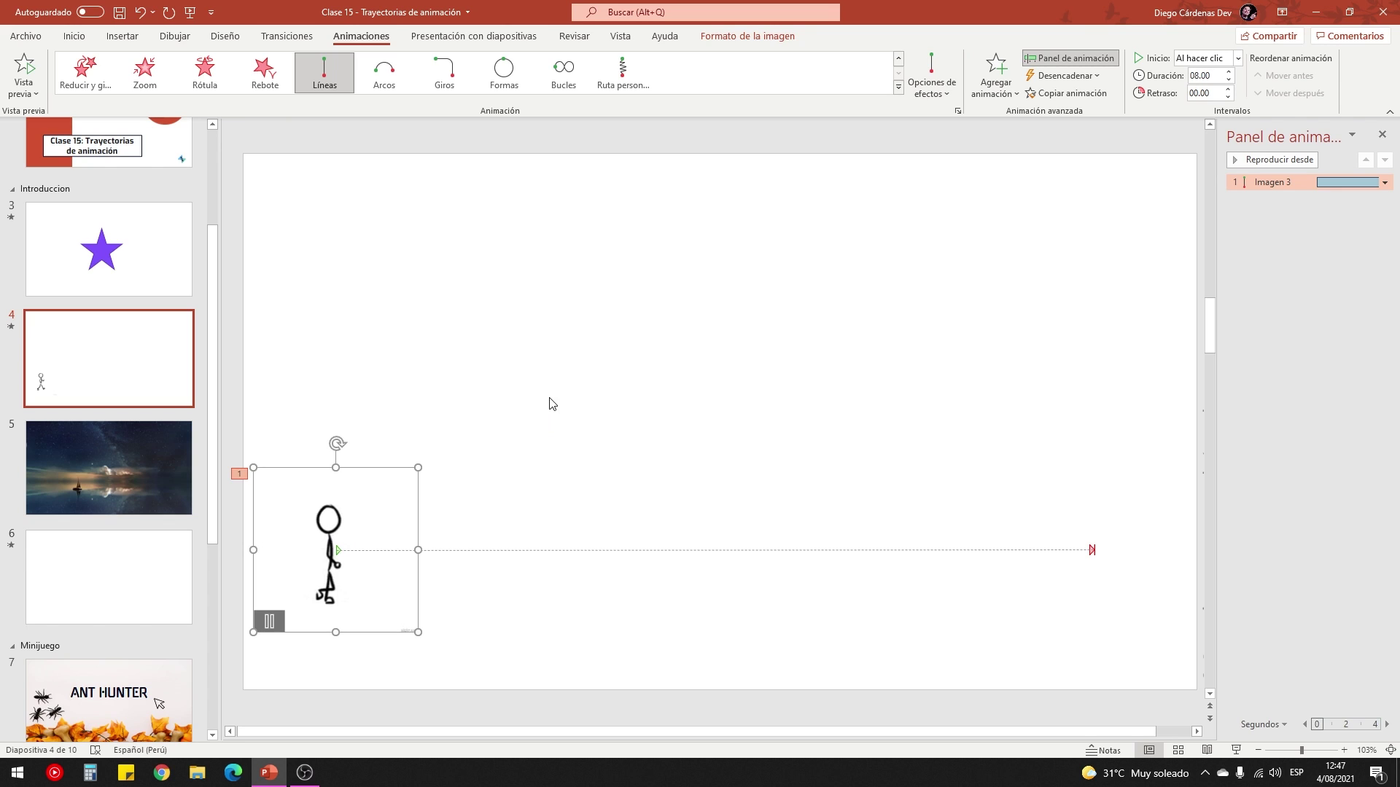
On slide 5, zoom out and place the moon image just left of the slide near its top.
left_click(98, 474)
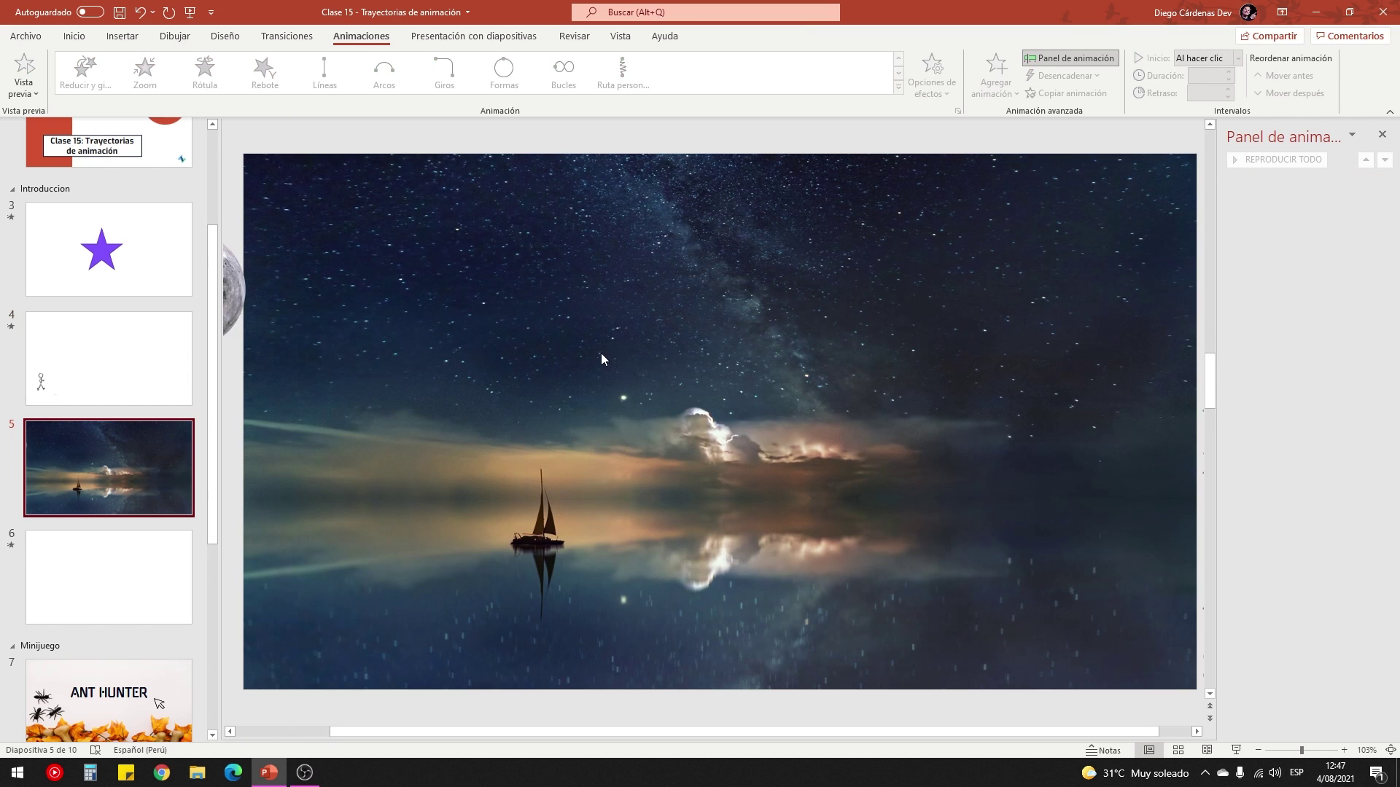
mouse_move(689, 138)
left_mouse_down()
mouse_move(912, 377)
mouse_move(941, 440)
left_mouse_up()
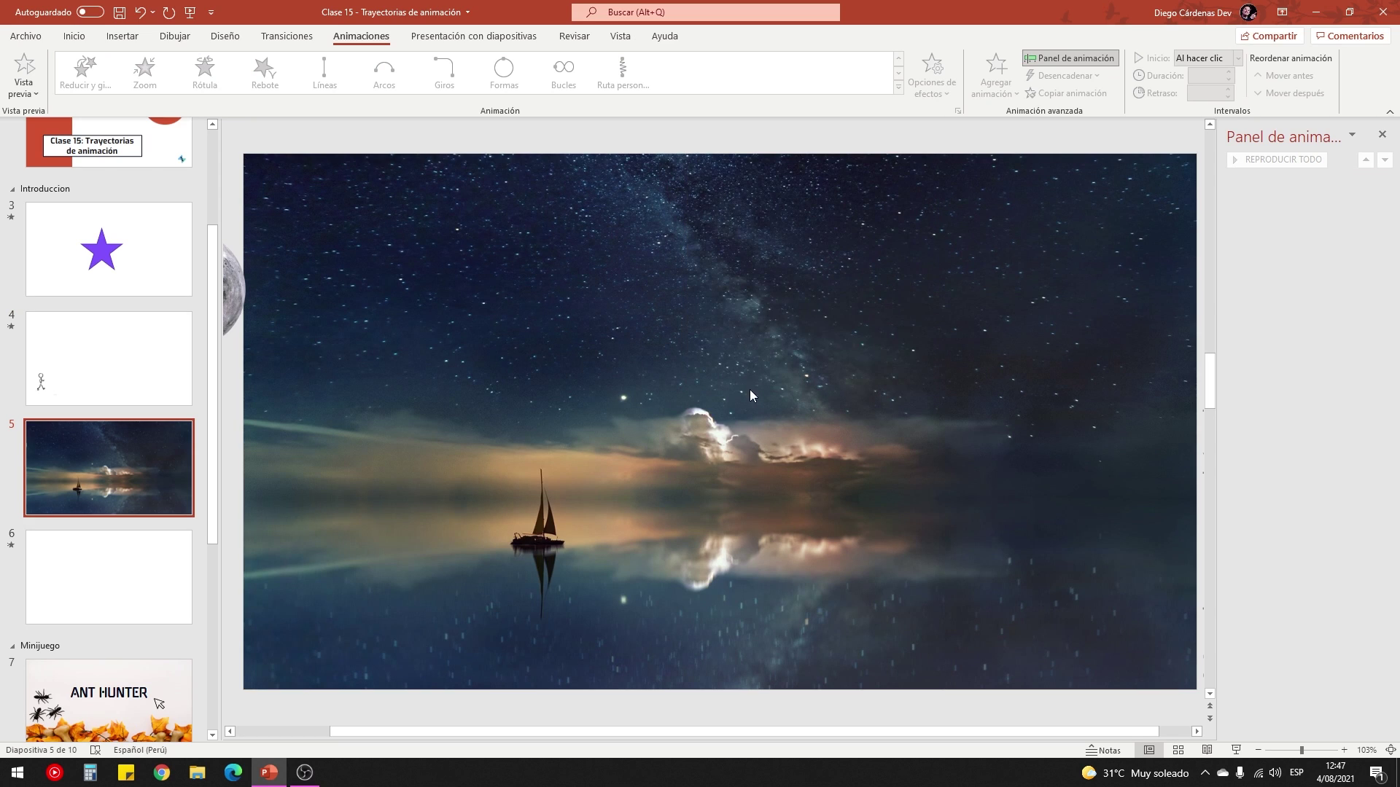
scroll(666, 365, "down", 1, "ctrl")
scroll(667, 365, "down", 2, "ctrl")
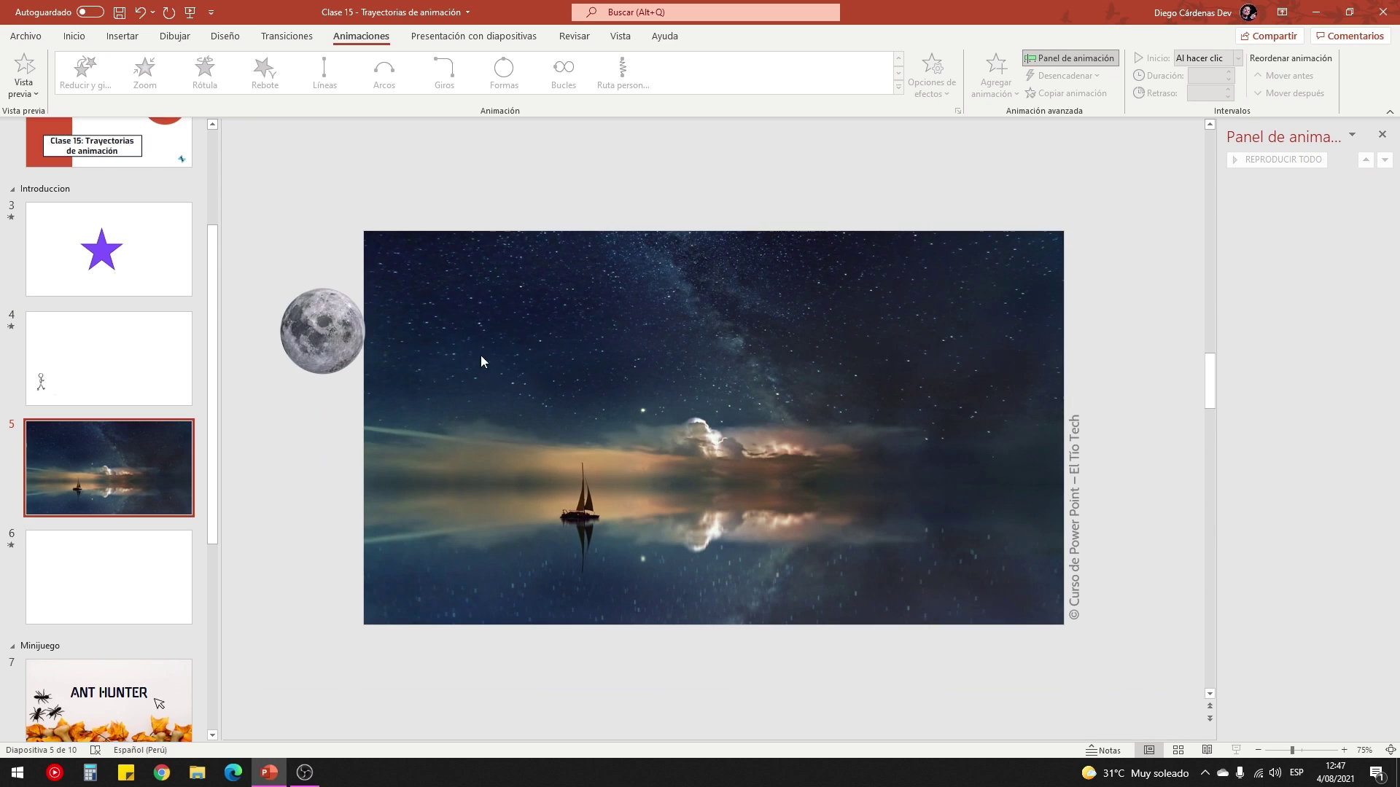
mouse_move(331, 304)
left_mouse_down()
mouse_move(316, 297)
mouse_move(509, 301)
mouse_move(318, 335)
mouse_move(325, 364)
mouse_move(400, 308)
mouse_move(296, 390)
left_mouse_up()
left_click(318, 335)
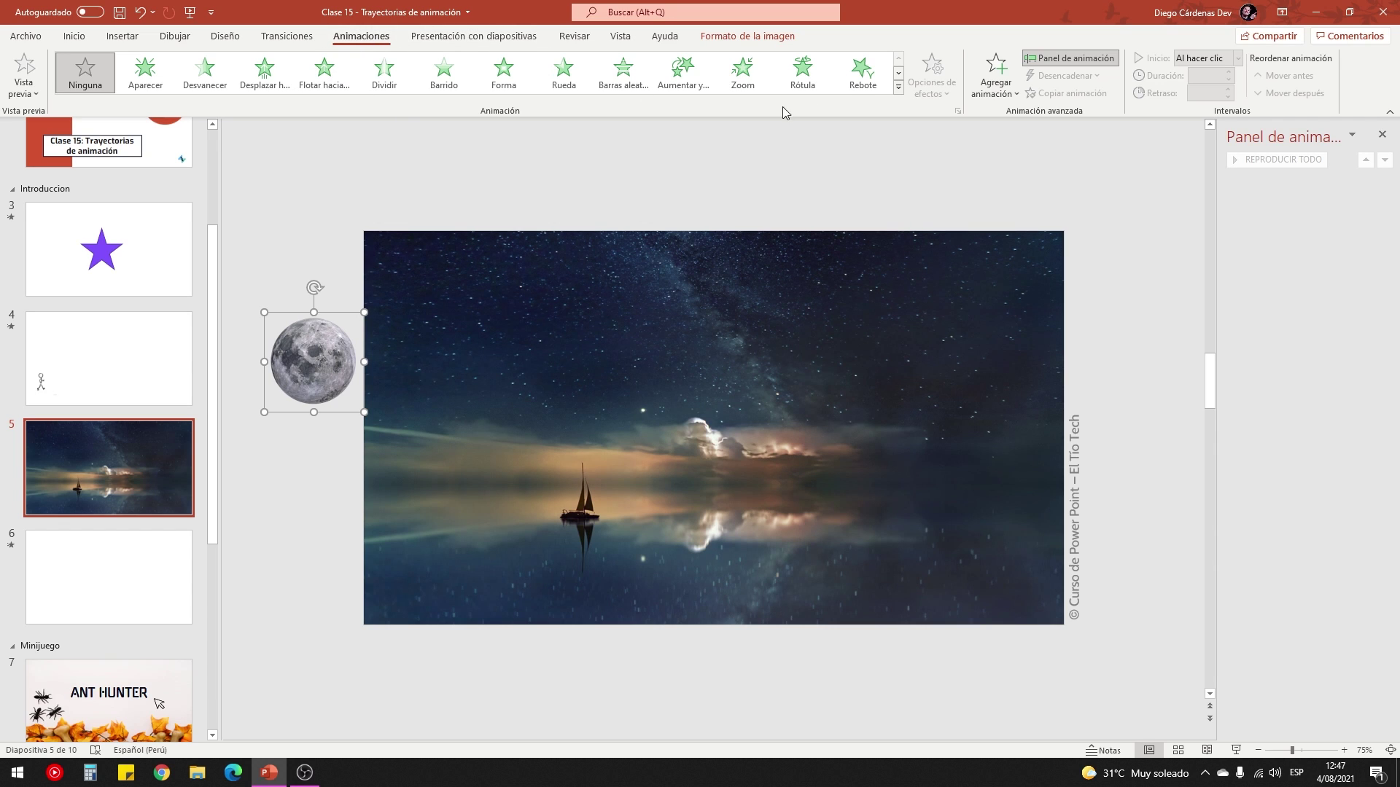
Give the moon an Arcos motion path set to Arriba, curving upward to the right.
left_click(899, 87)
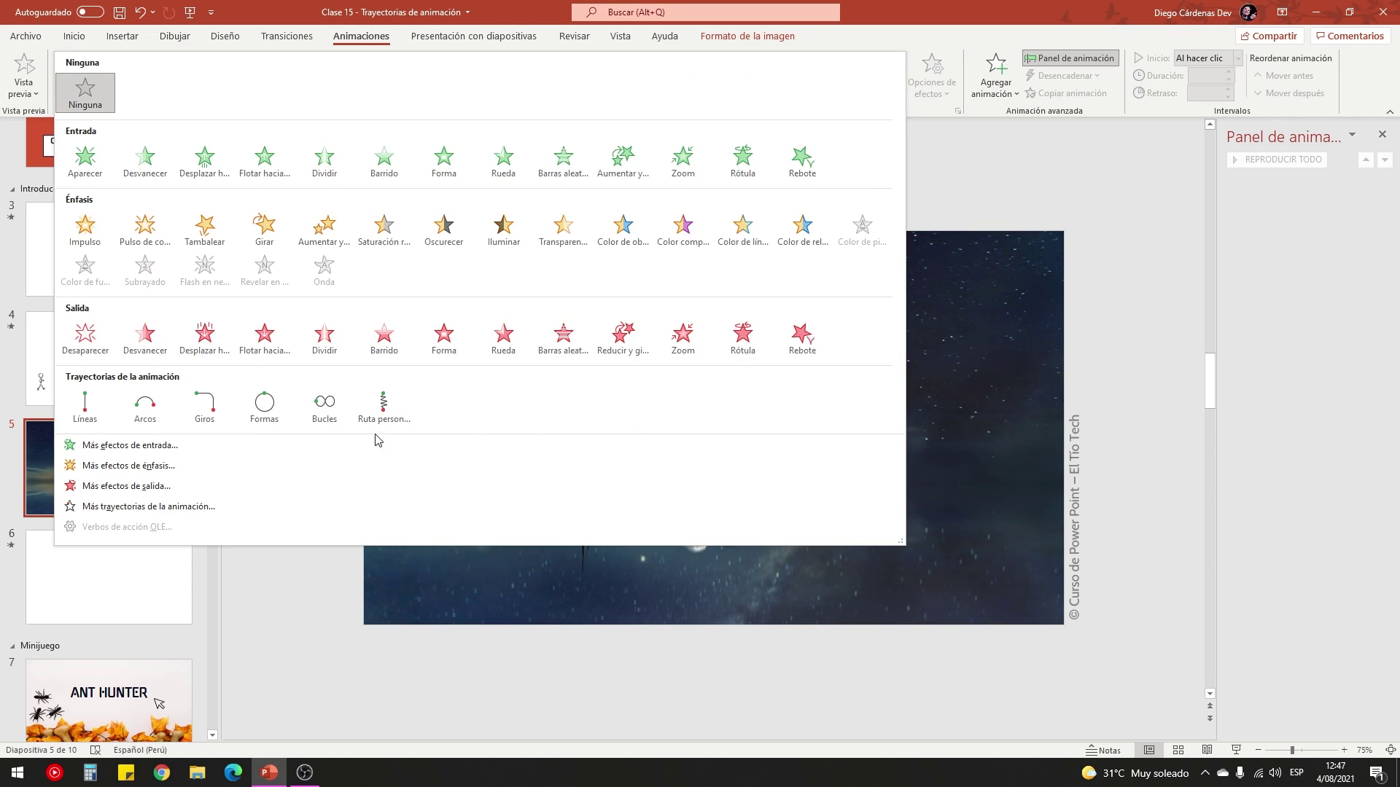
left_click(149, 405)
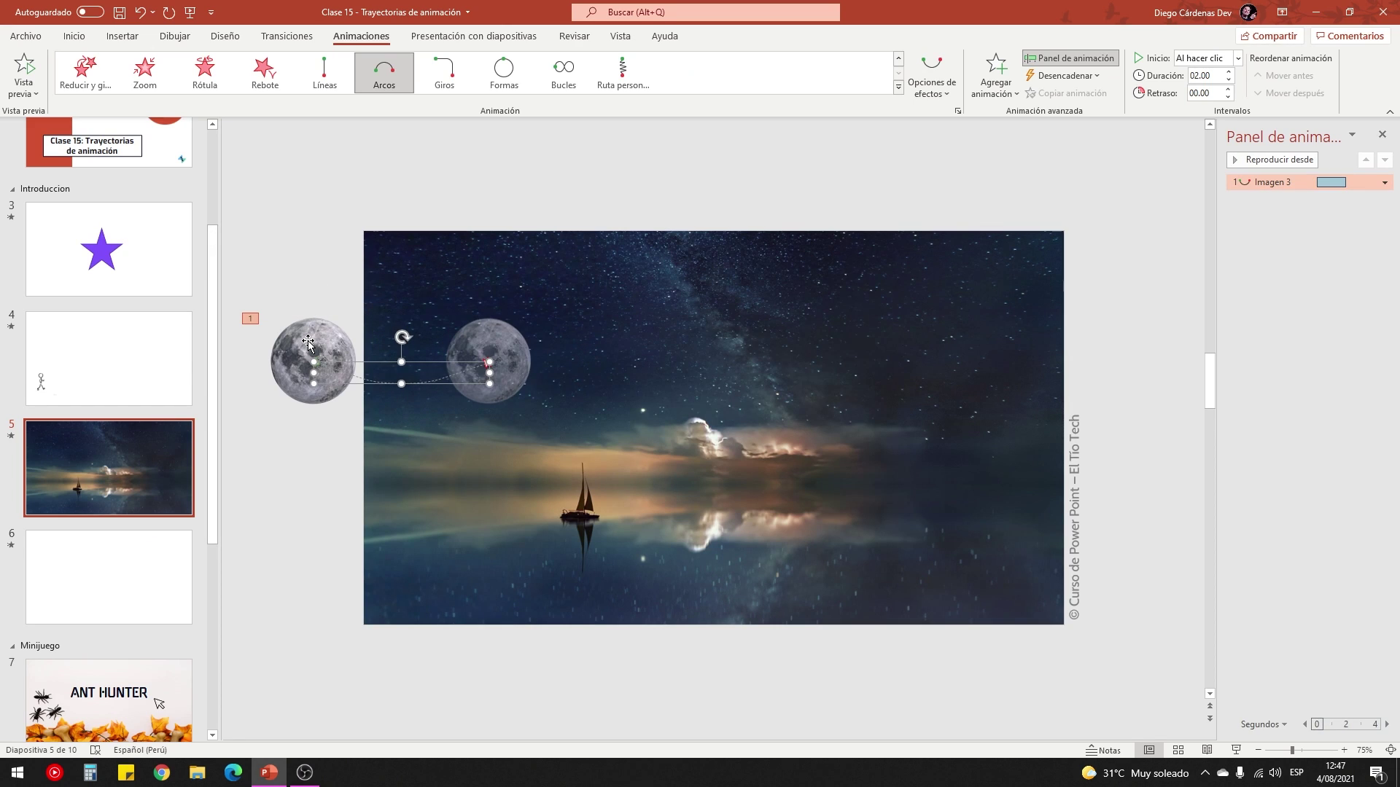
left_click(308, 343)
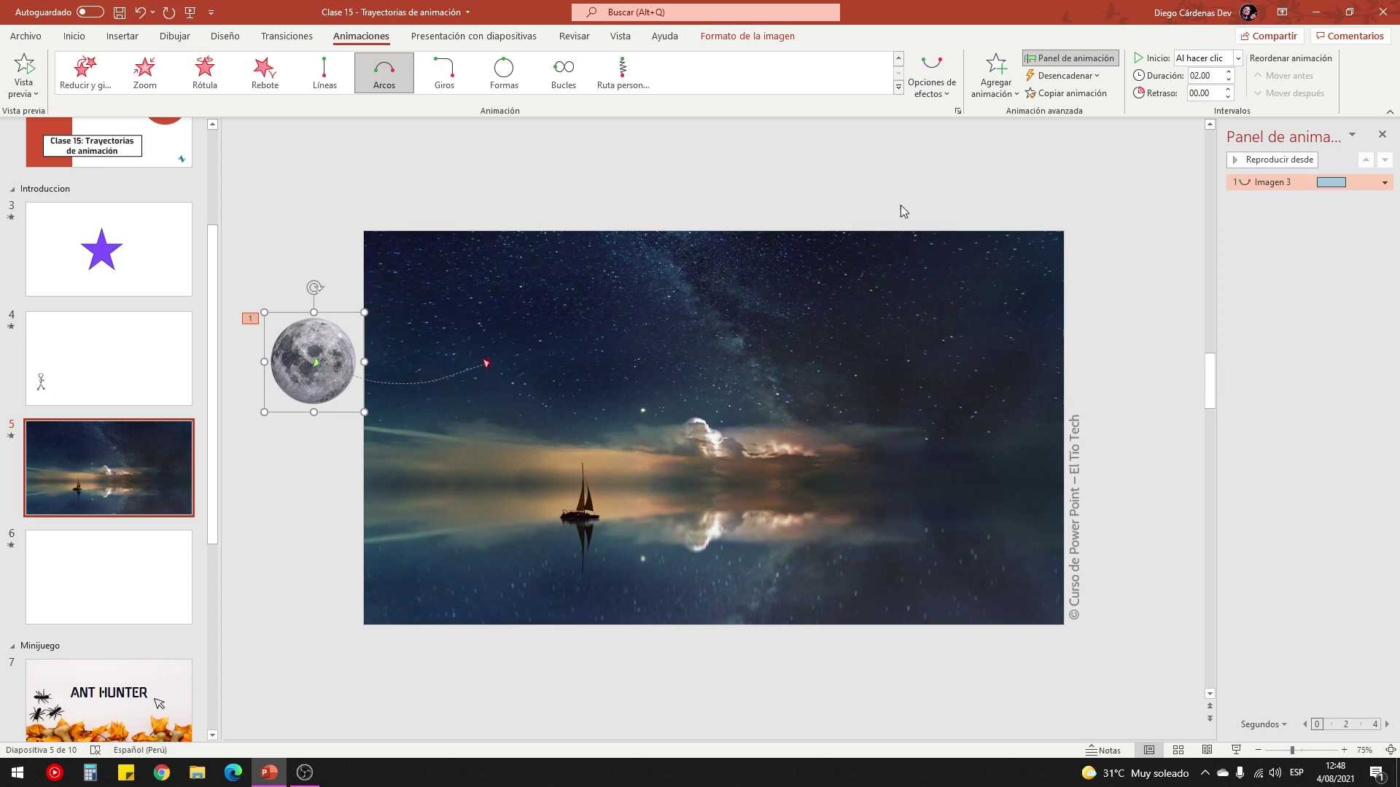
left_click(946, 91)
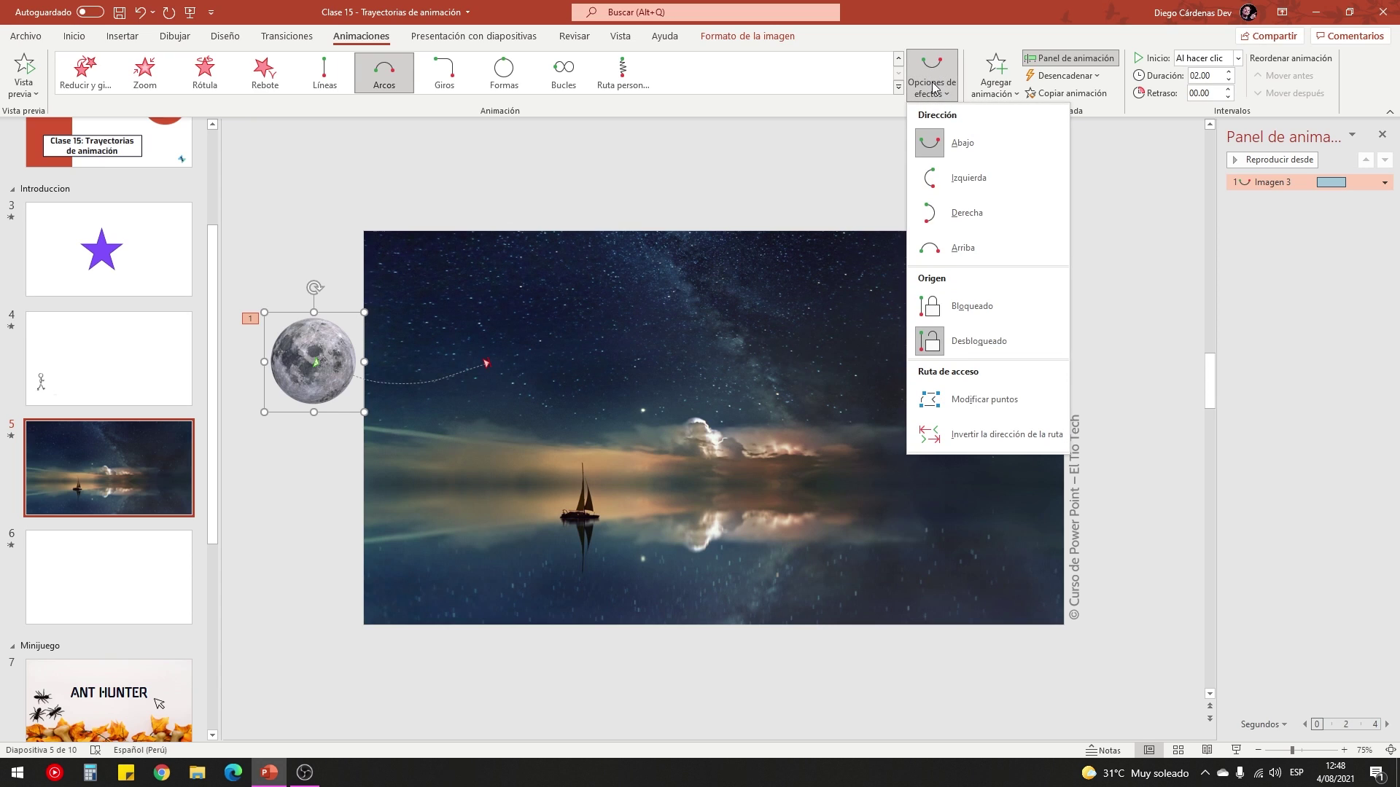
left_click(961, 252)
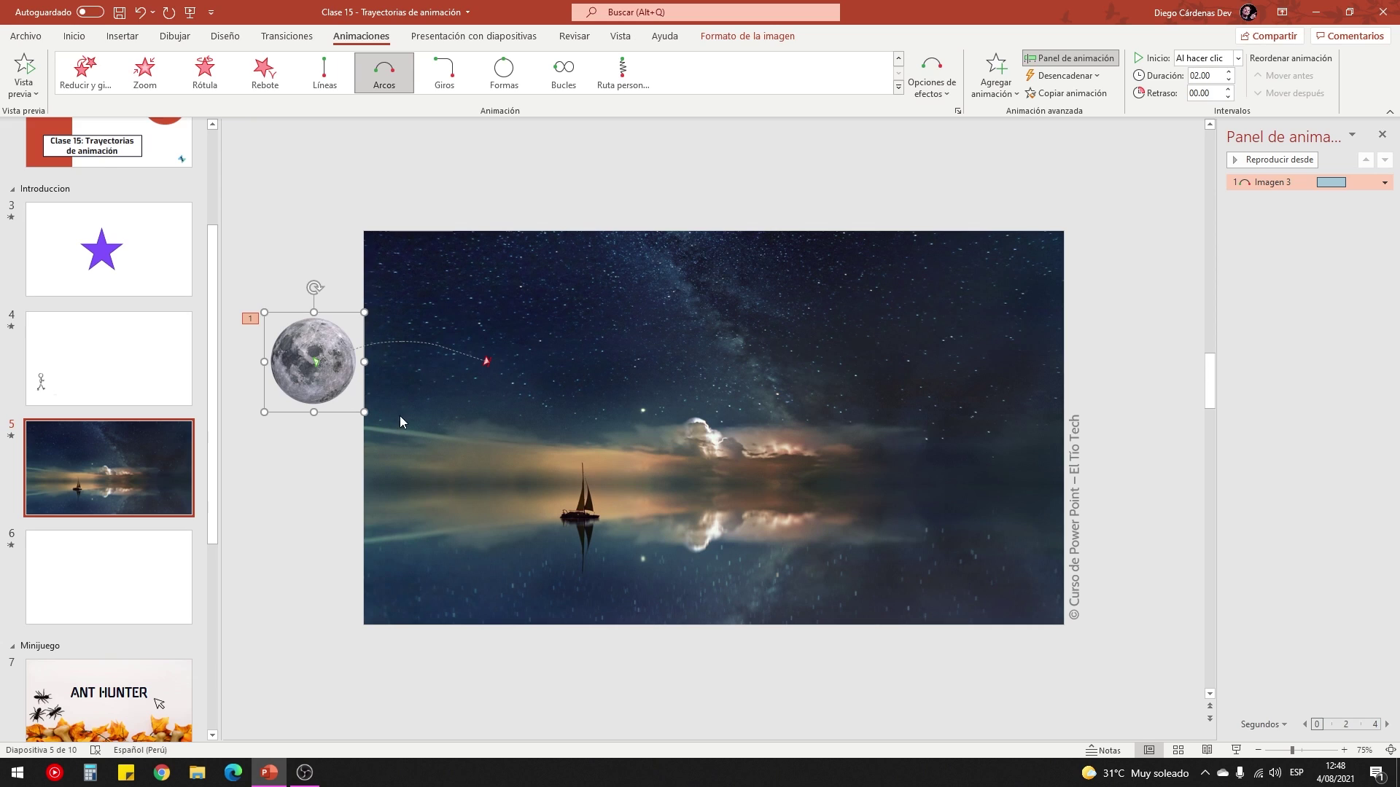
Select the moon's Arcos motion path, opening and closing its effect settings without changes.
left_click(486, 361)
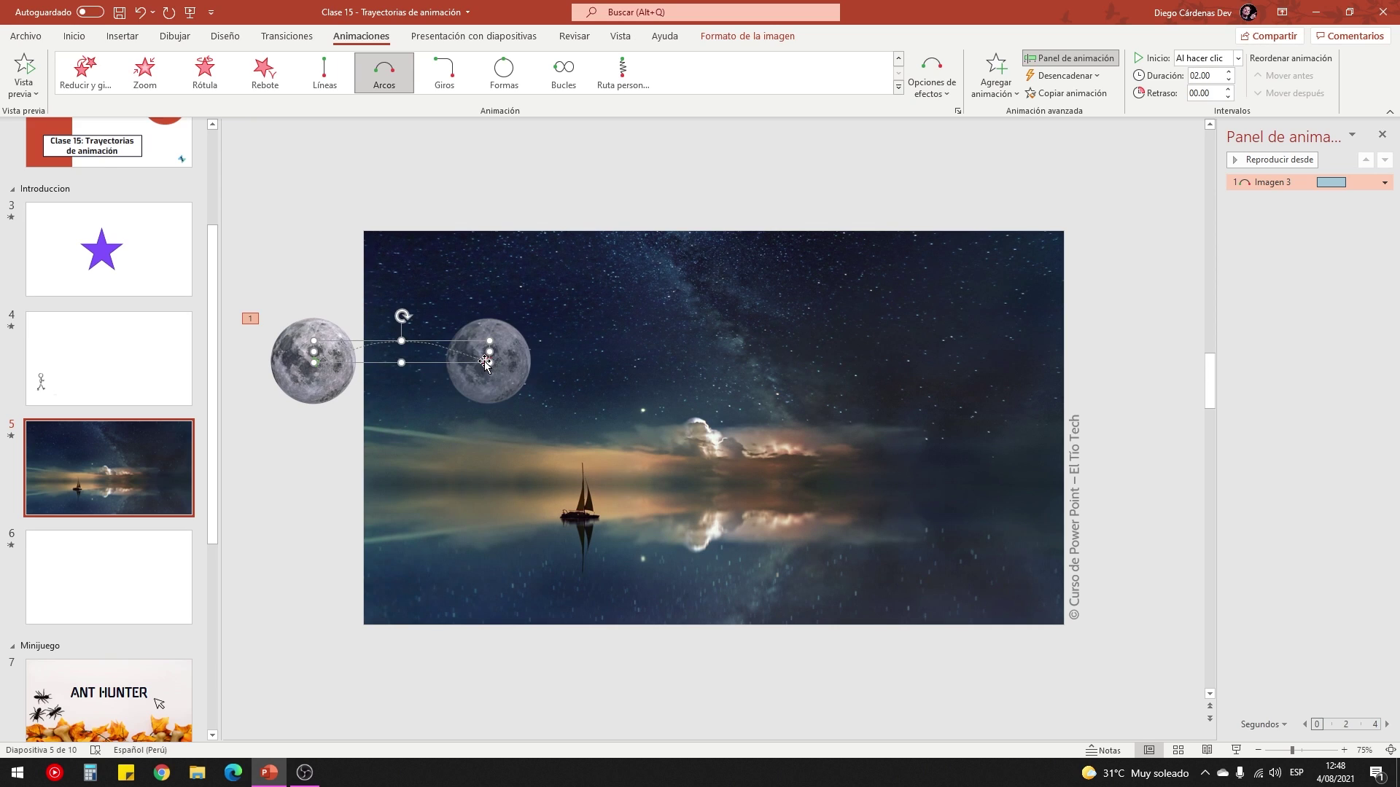
left_click(505, 391)
left_click(437, 349)
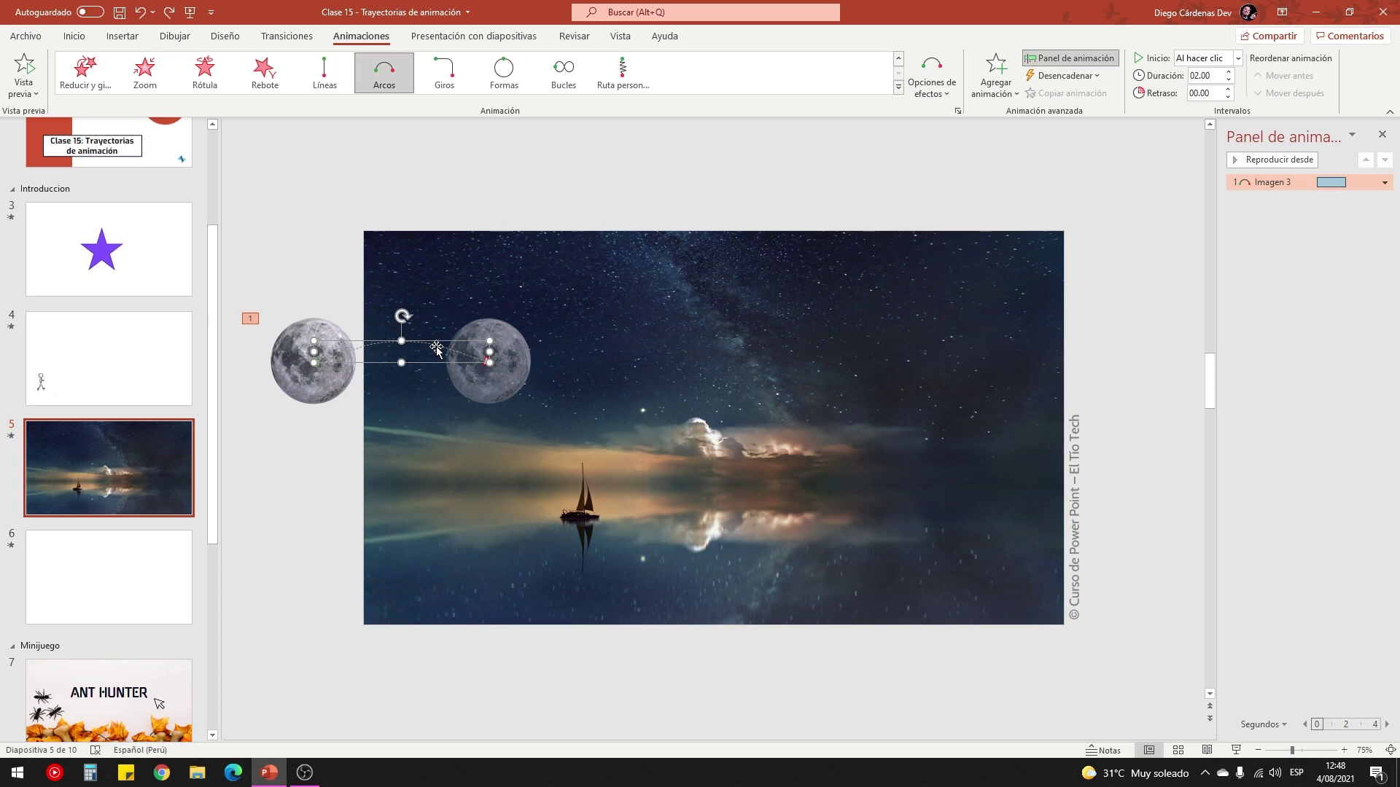
double_click(318, 362)
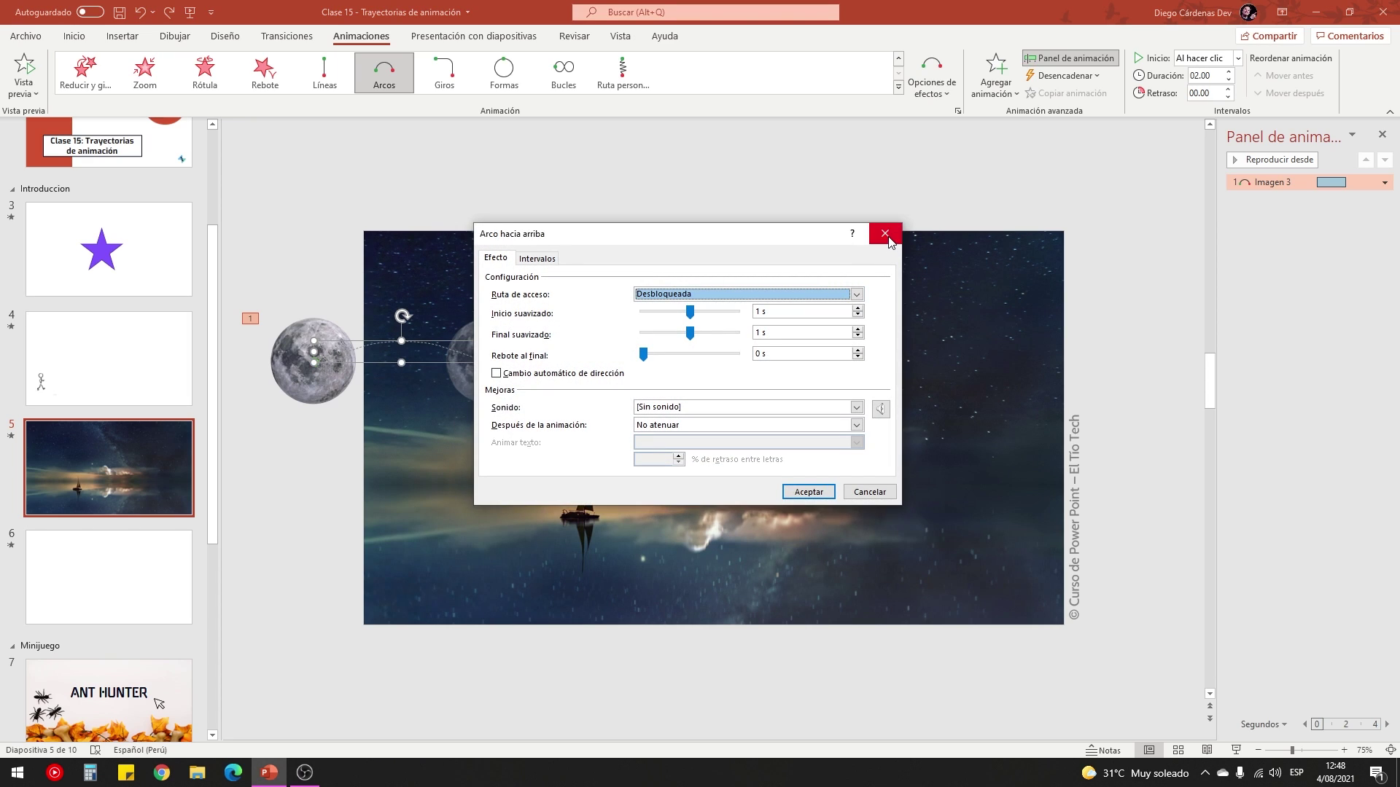
left_click(896, 226)
double_click(484, 359)
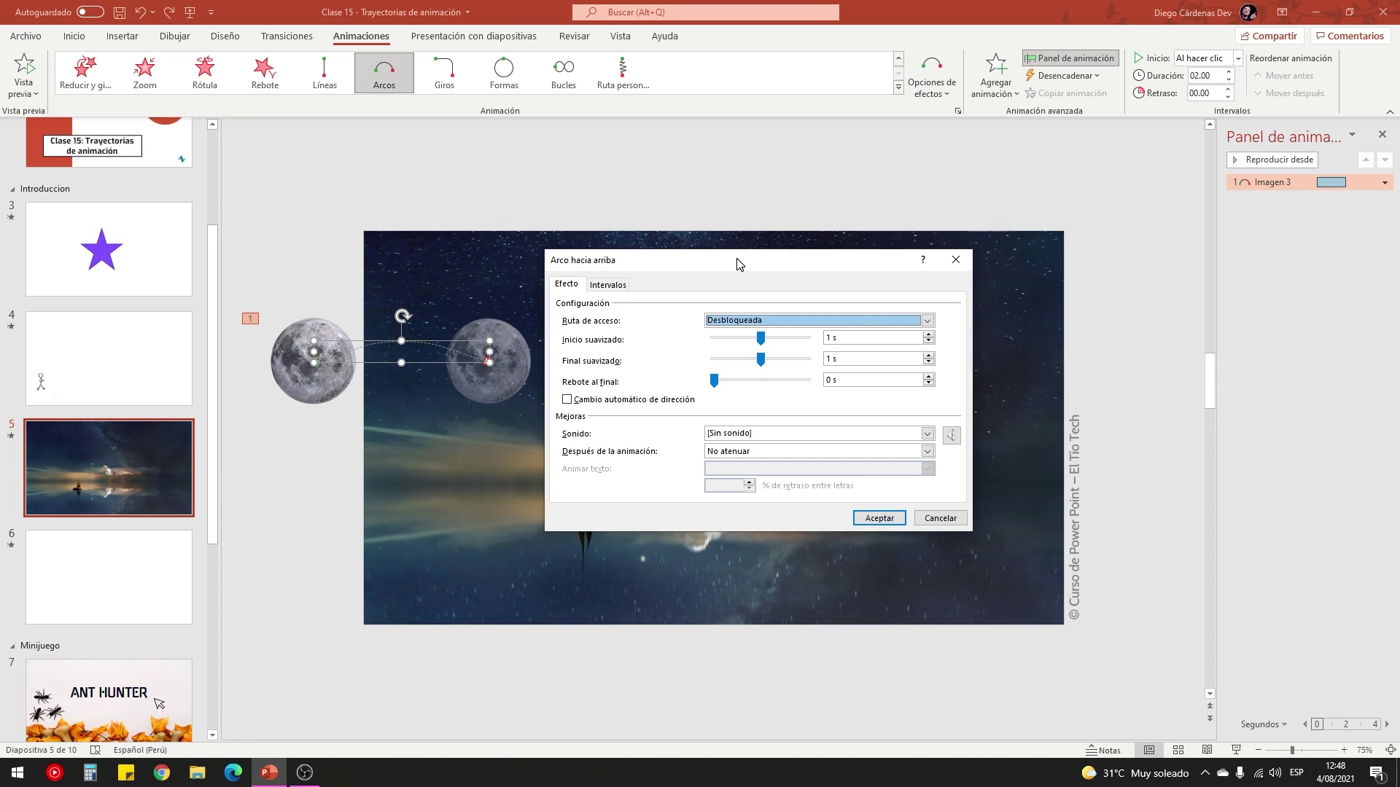
left_click_drag(737, 264, 757, 264)
left_click(984, 264)
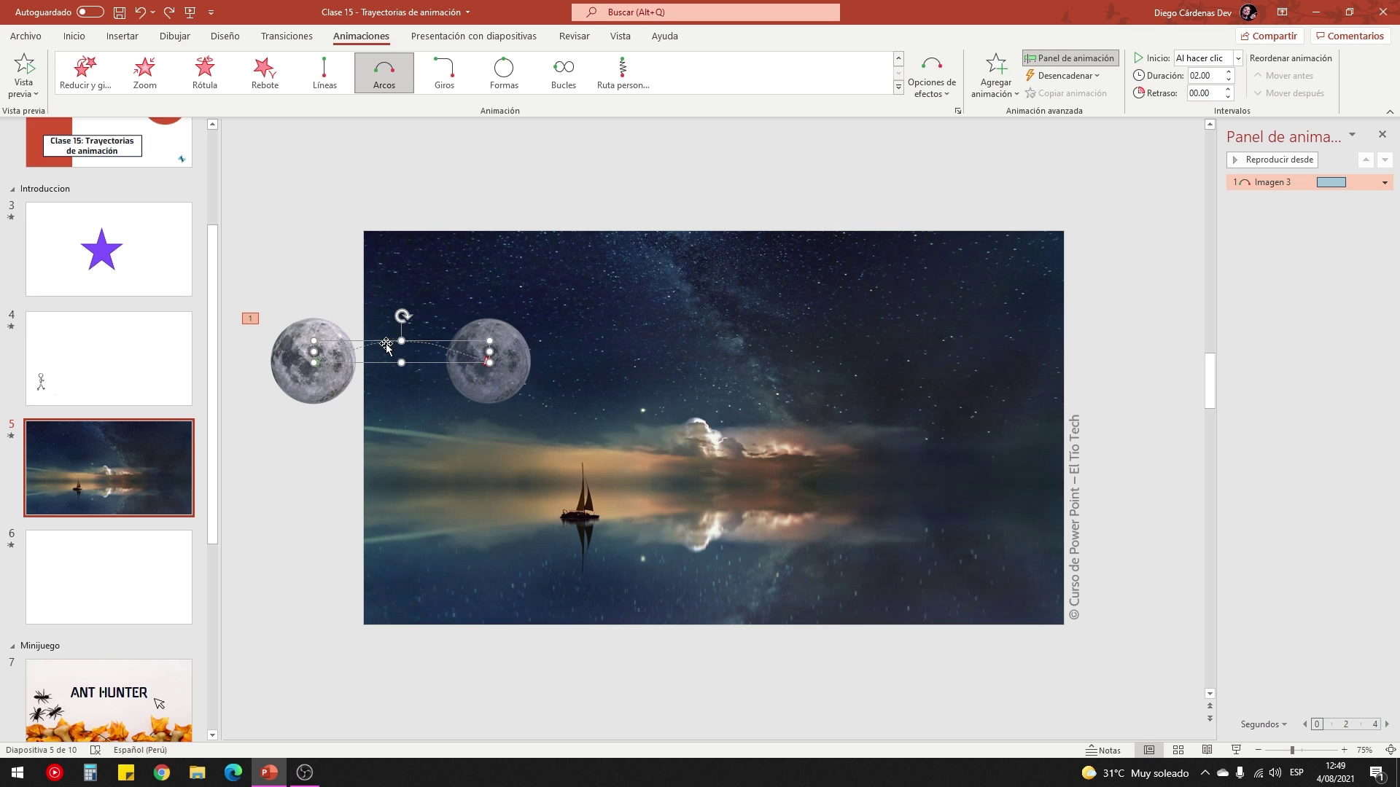
Stretch the arc's end past the slide's right edge and raise its peak toward the top.
left_click_drag(486, 355, 1137, 341)
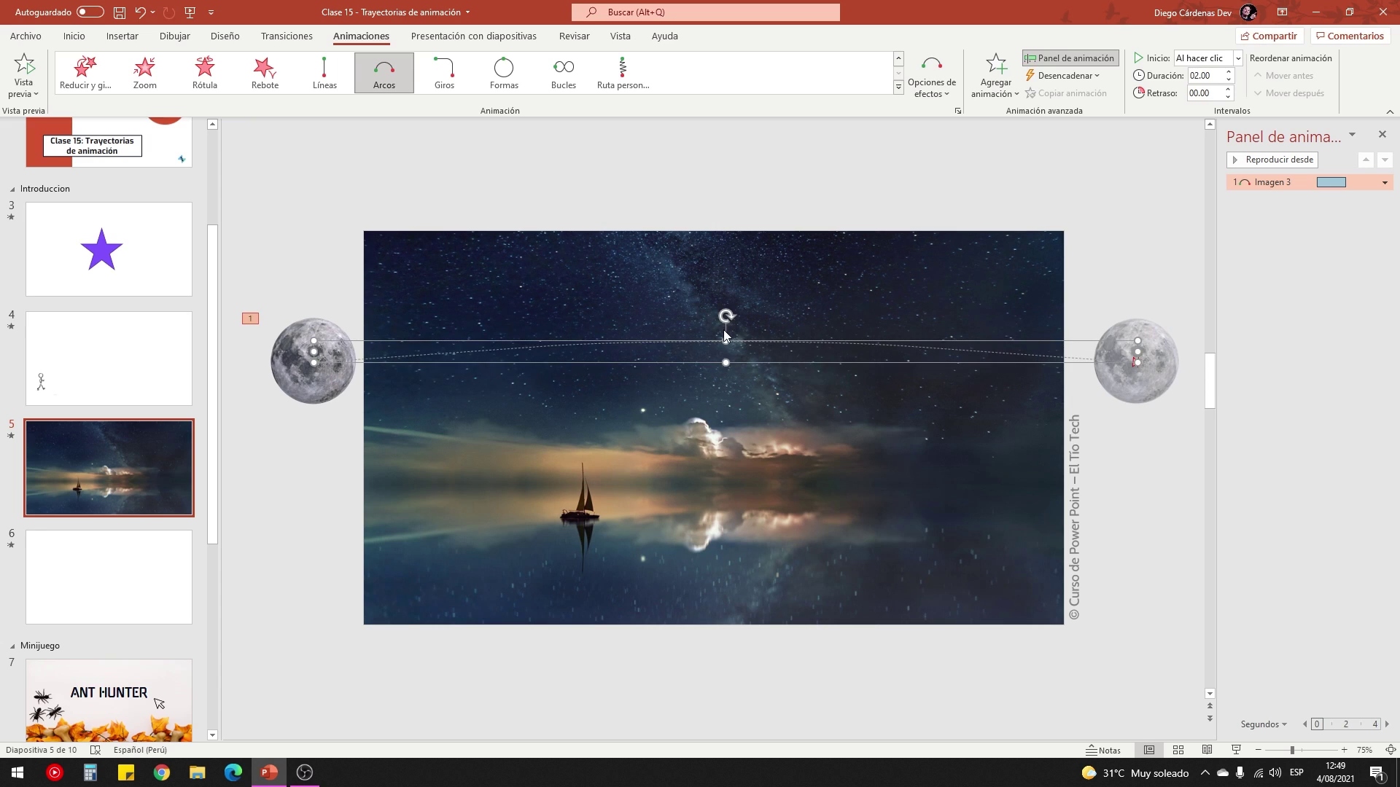
left_click_drag(726, 341, 726, 263)
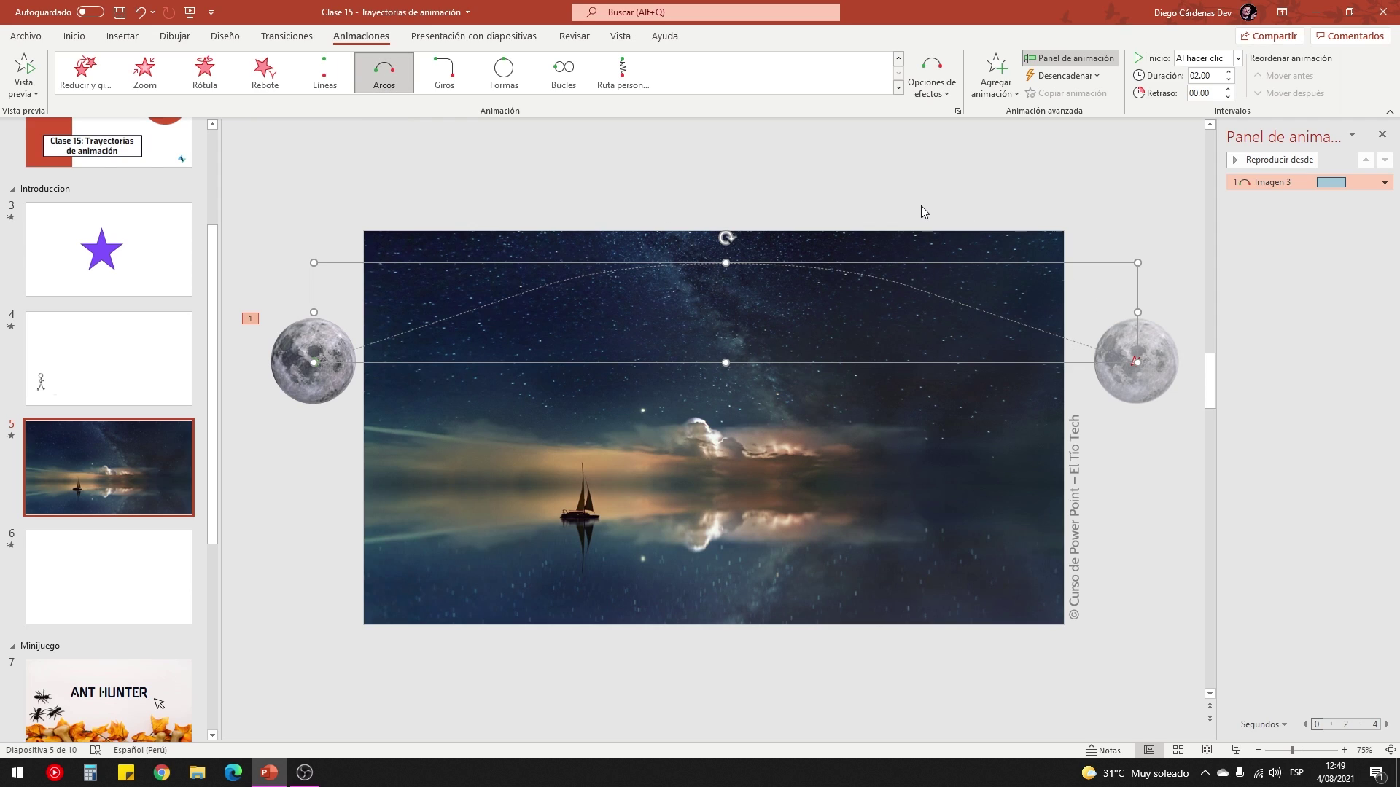
left_click(932, 80)
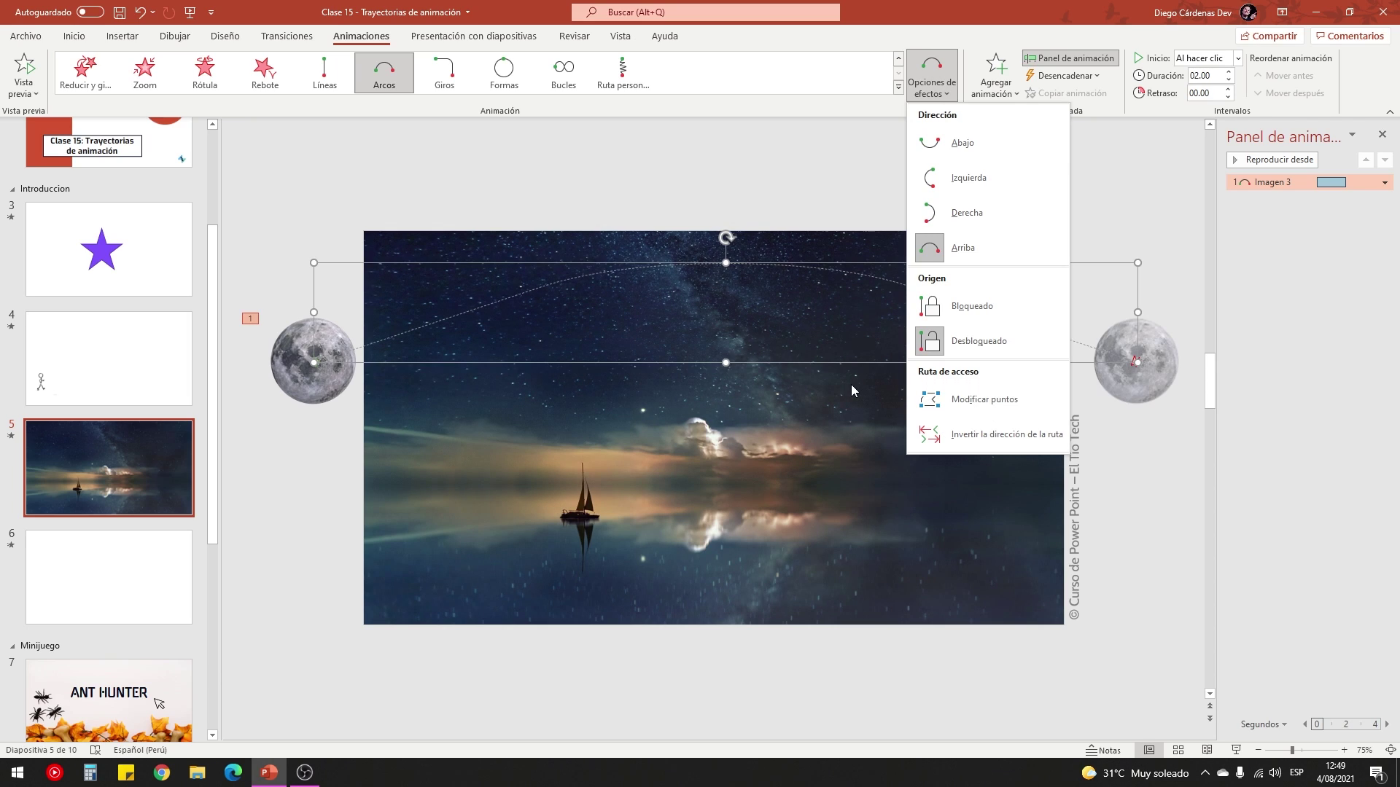
left_click(688, 336)
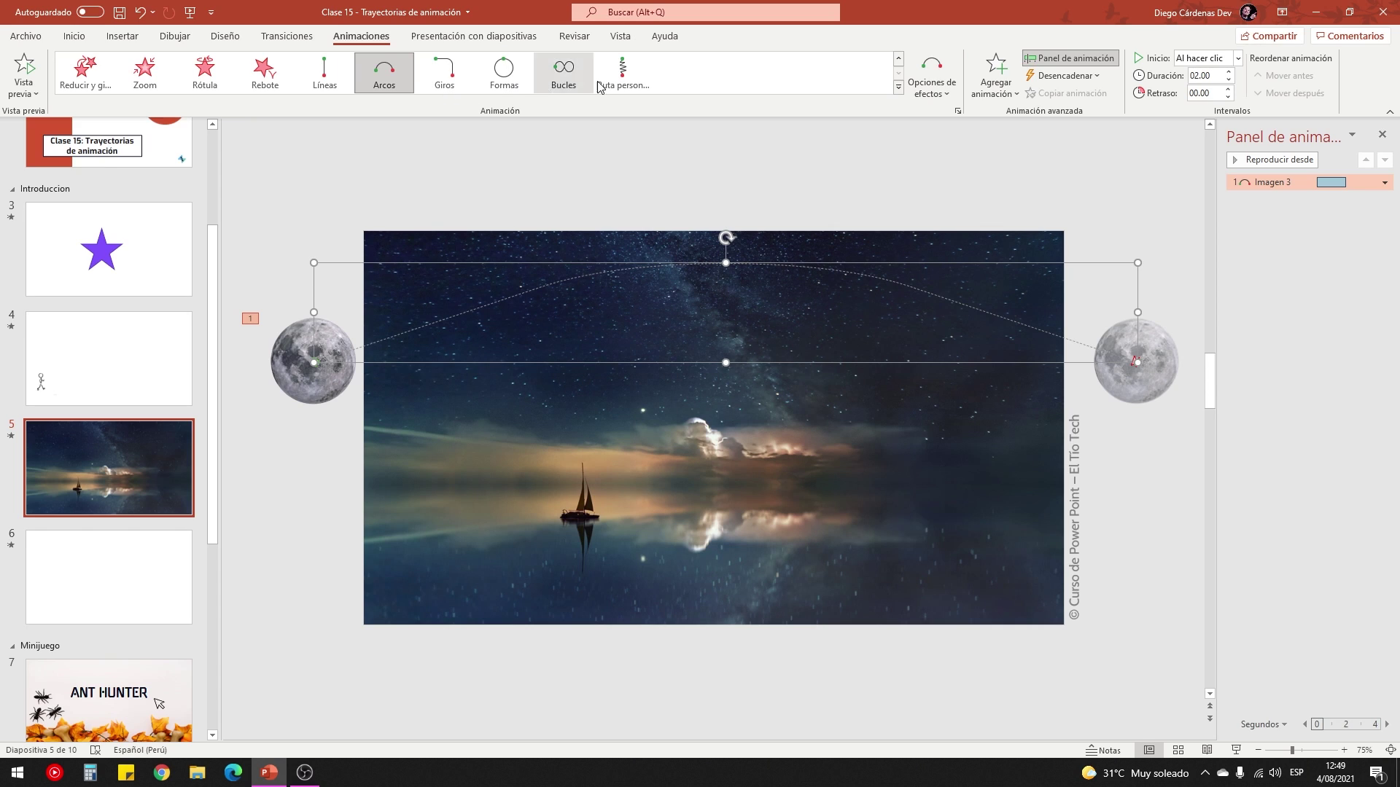
left_click(898, 87)
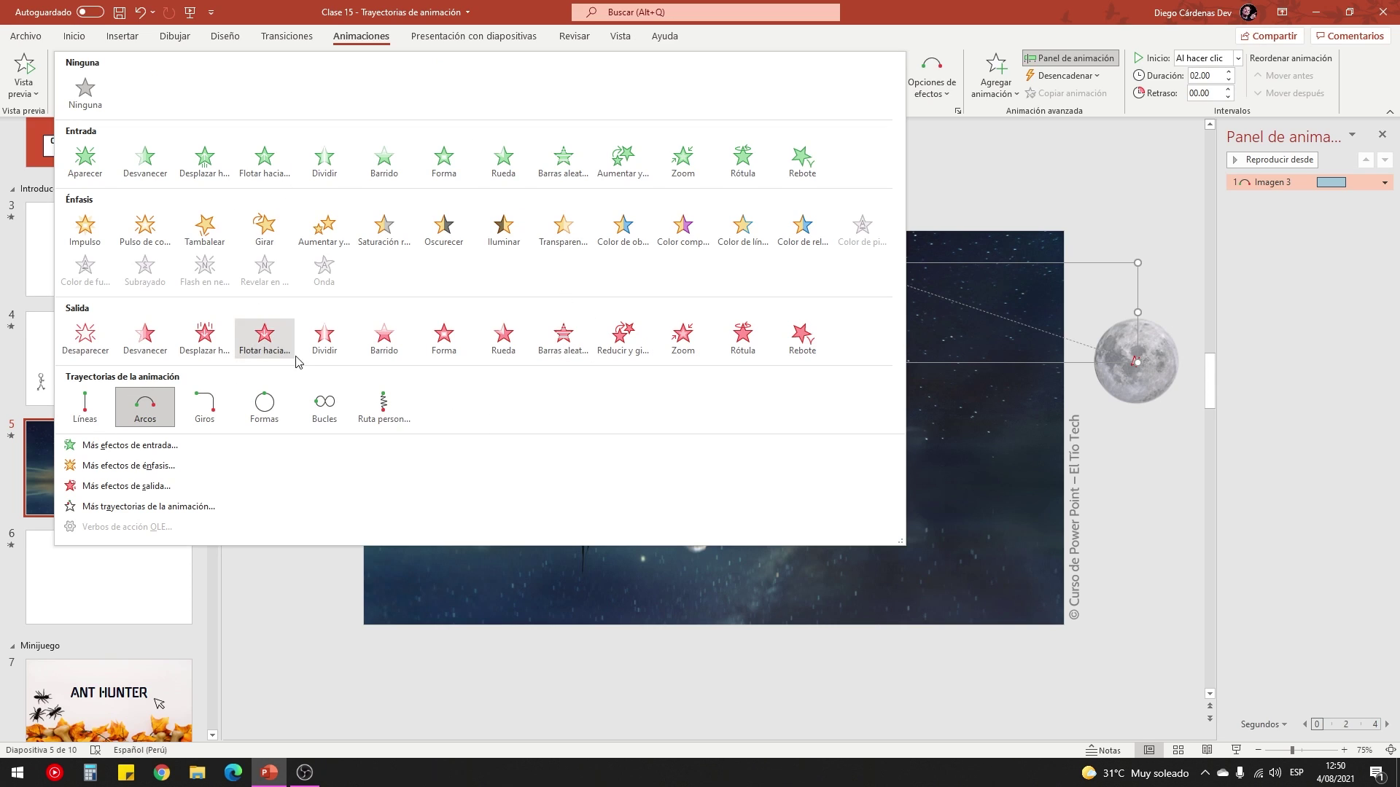
left_click(1121, 487)
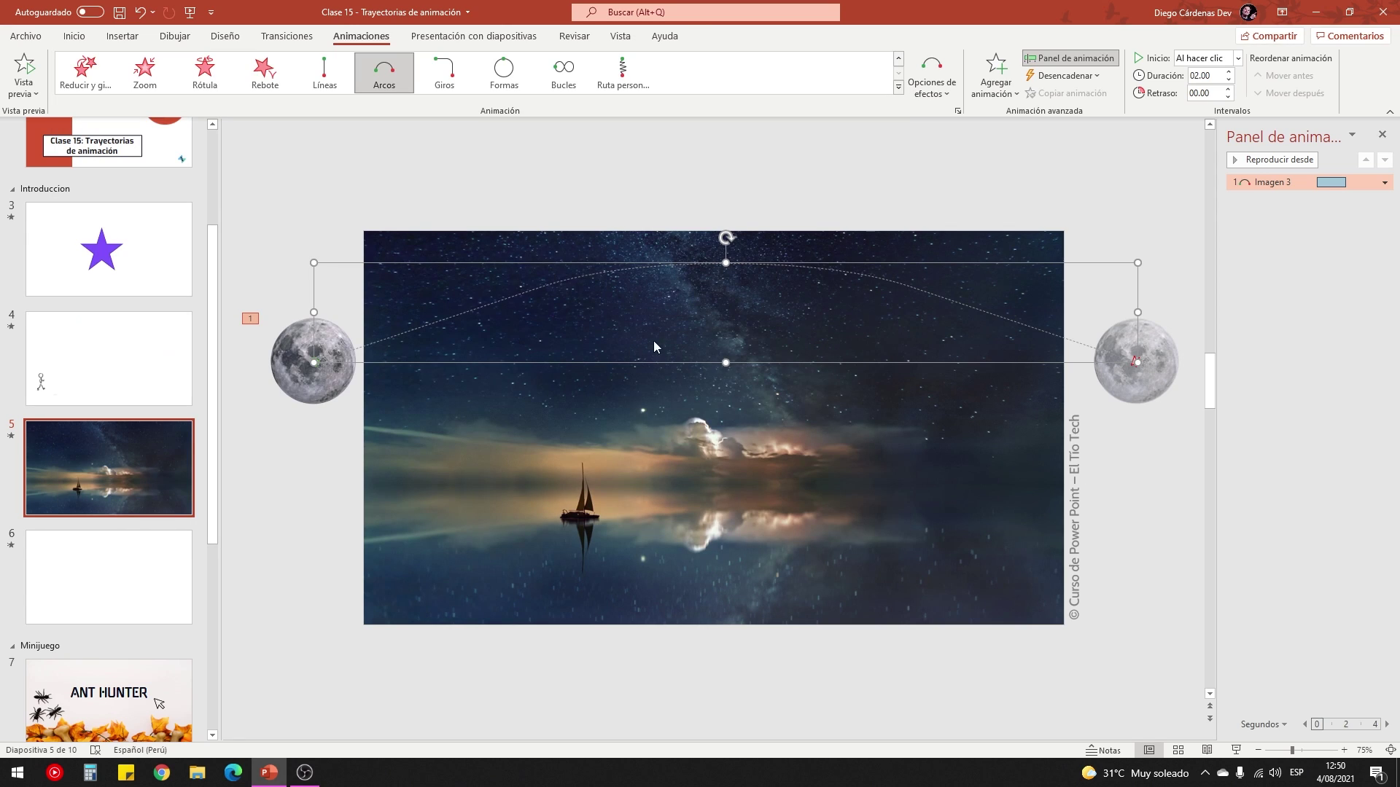
left_click(1197, 76)
Set the moon arc's duration to 5 seconds and preview it in a slide show from slide 5.
key("Return")
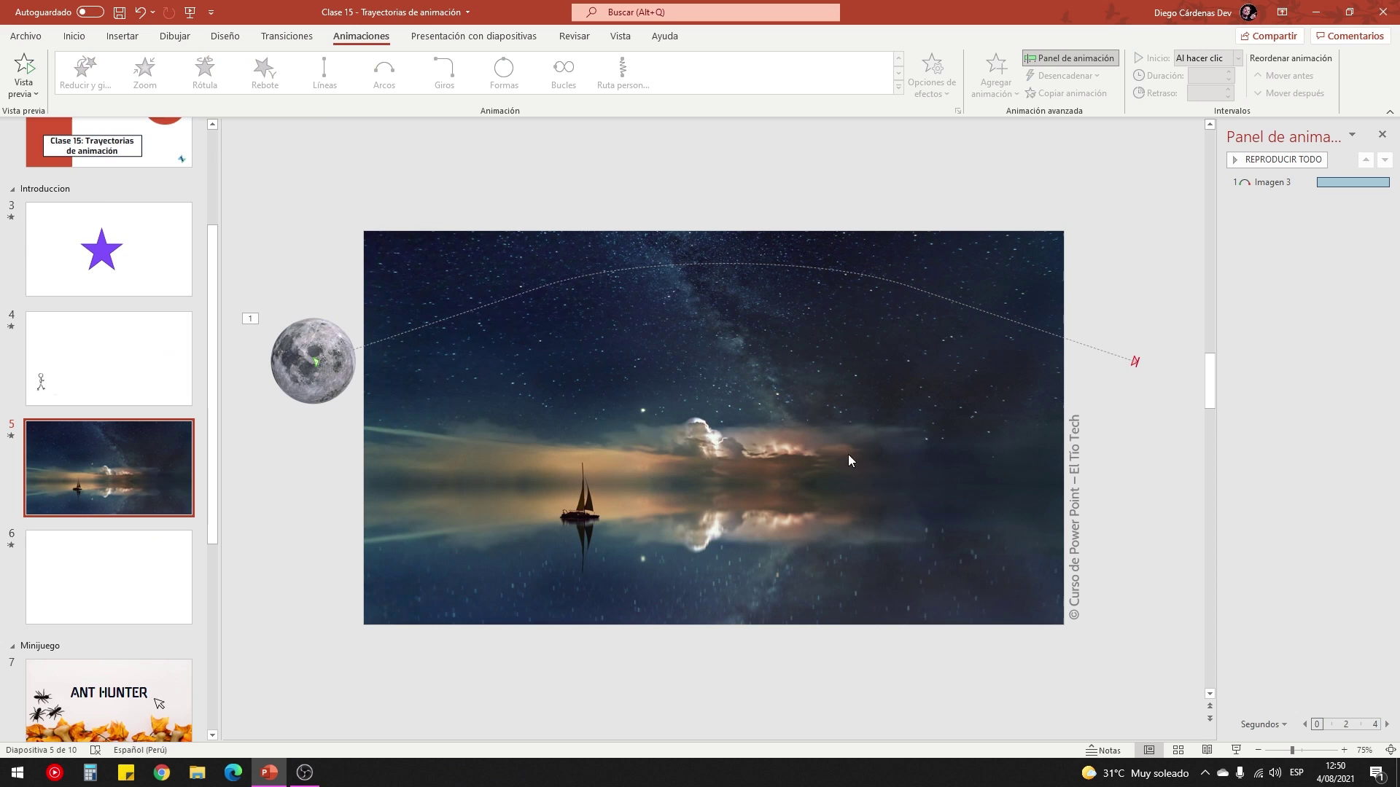
left_click(1235, 751)
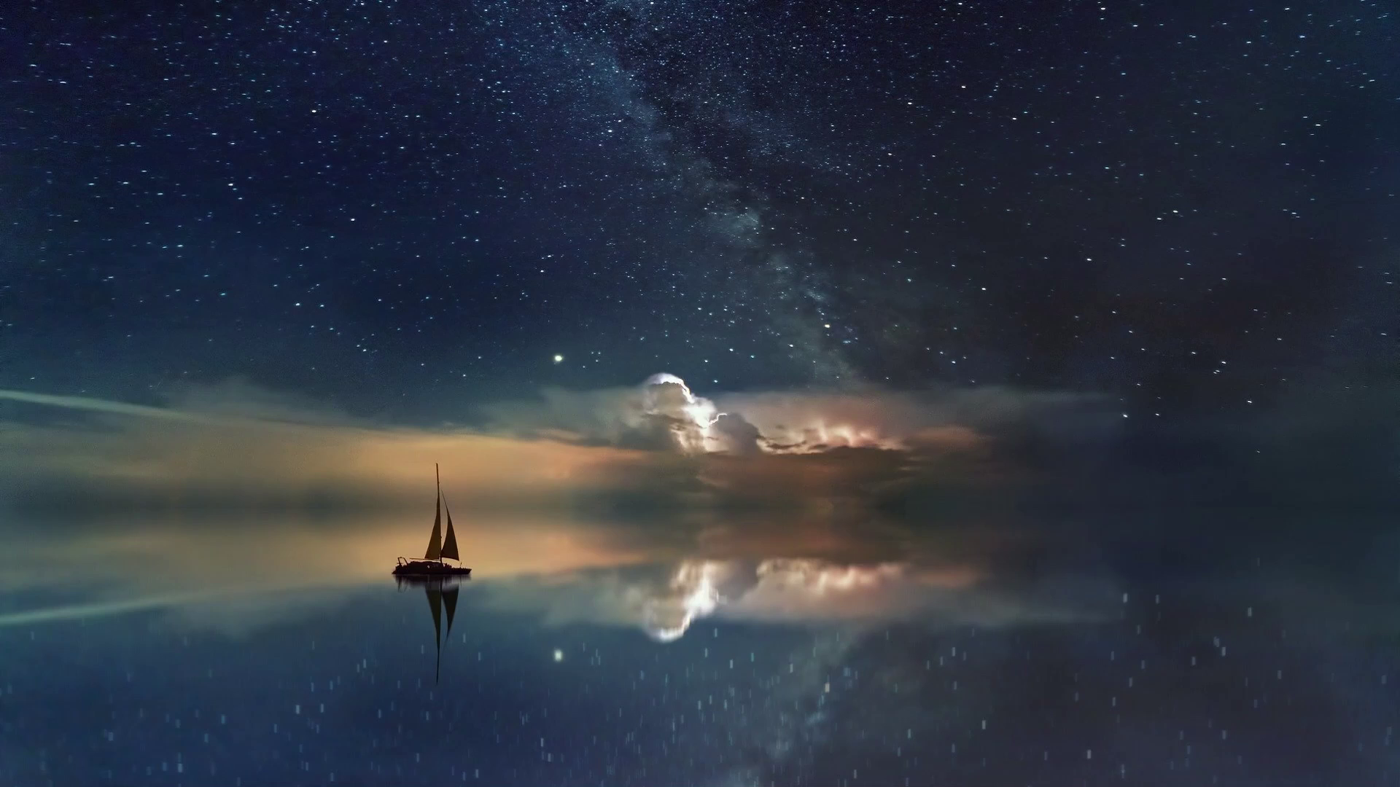
left_click(666, 497)
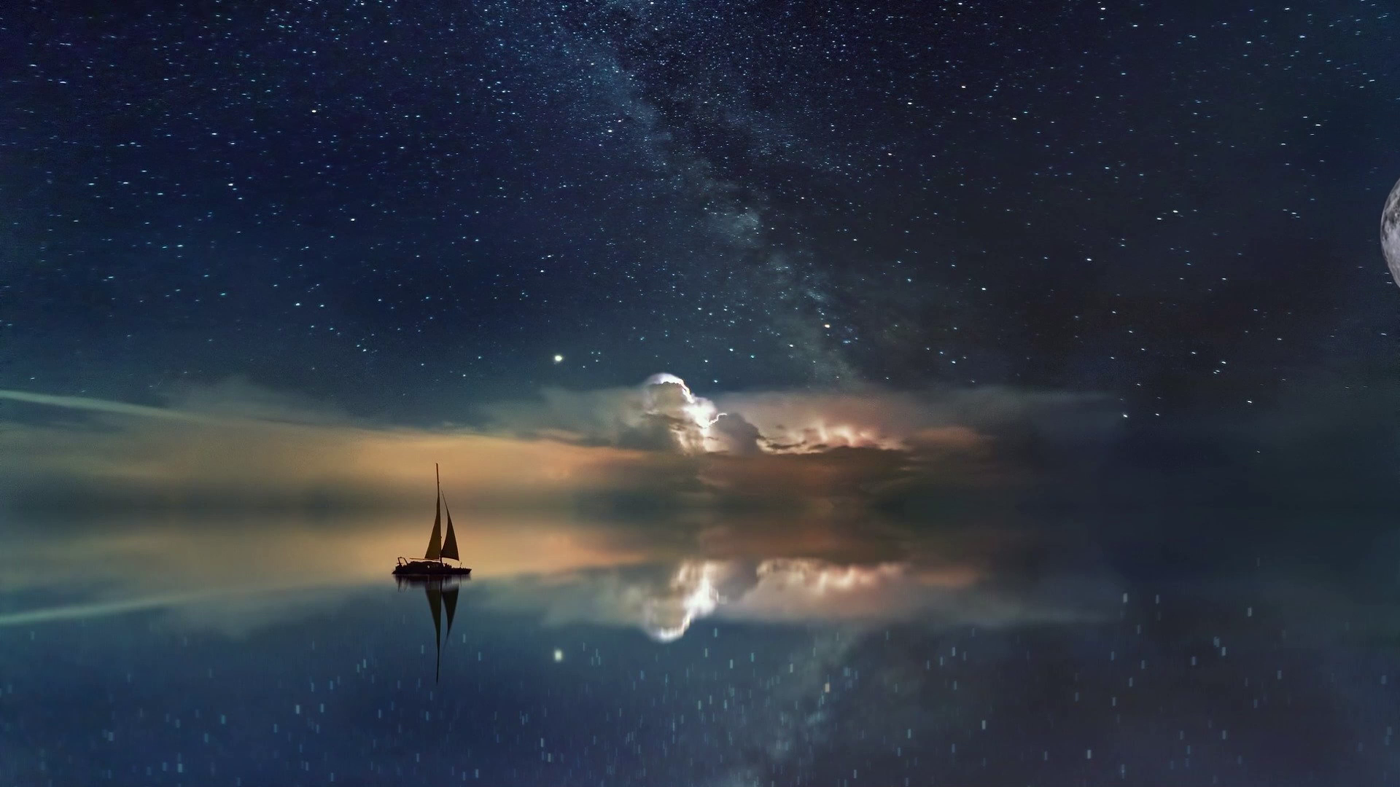
key("Escape")
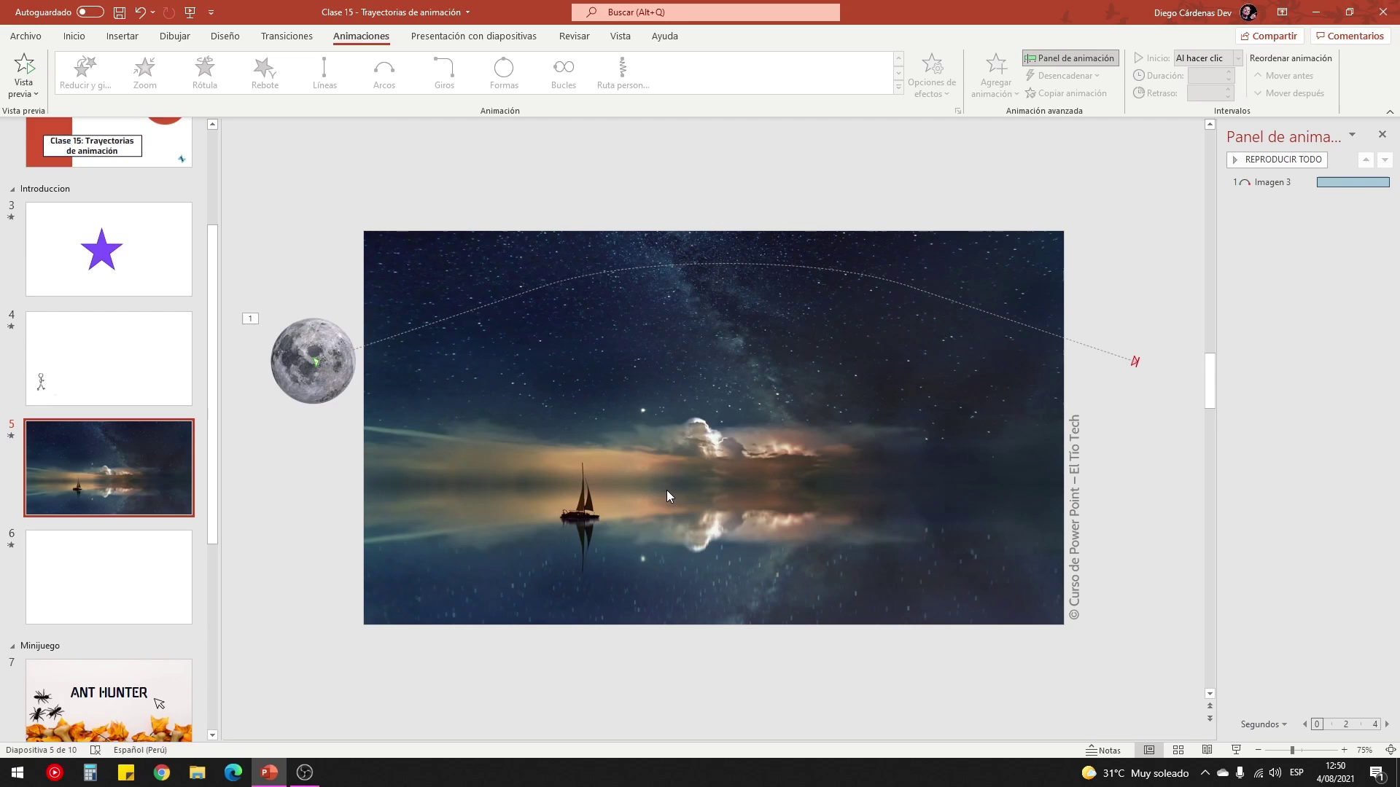
Set the moon arc animation's smooth start and smooth end to 0 s.
left_click(334, 398)
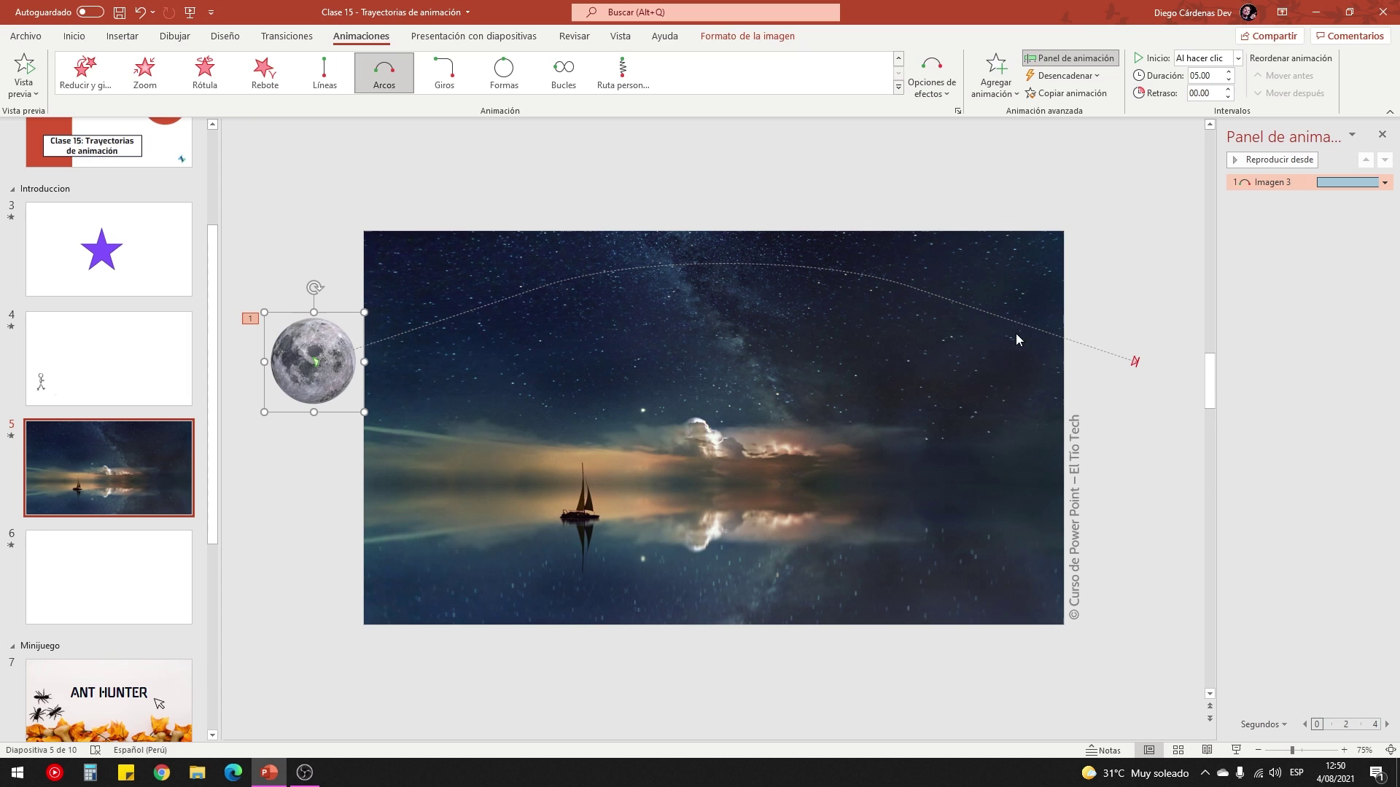
right_click(1269, 182)
left_click(1281, 253)
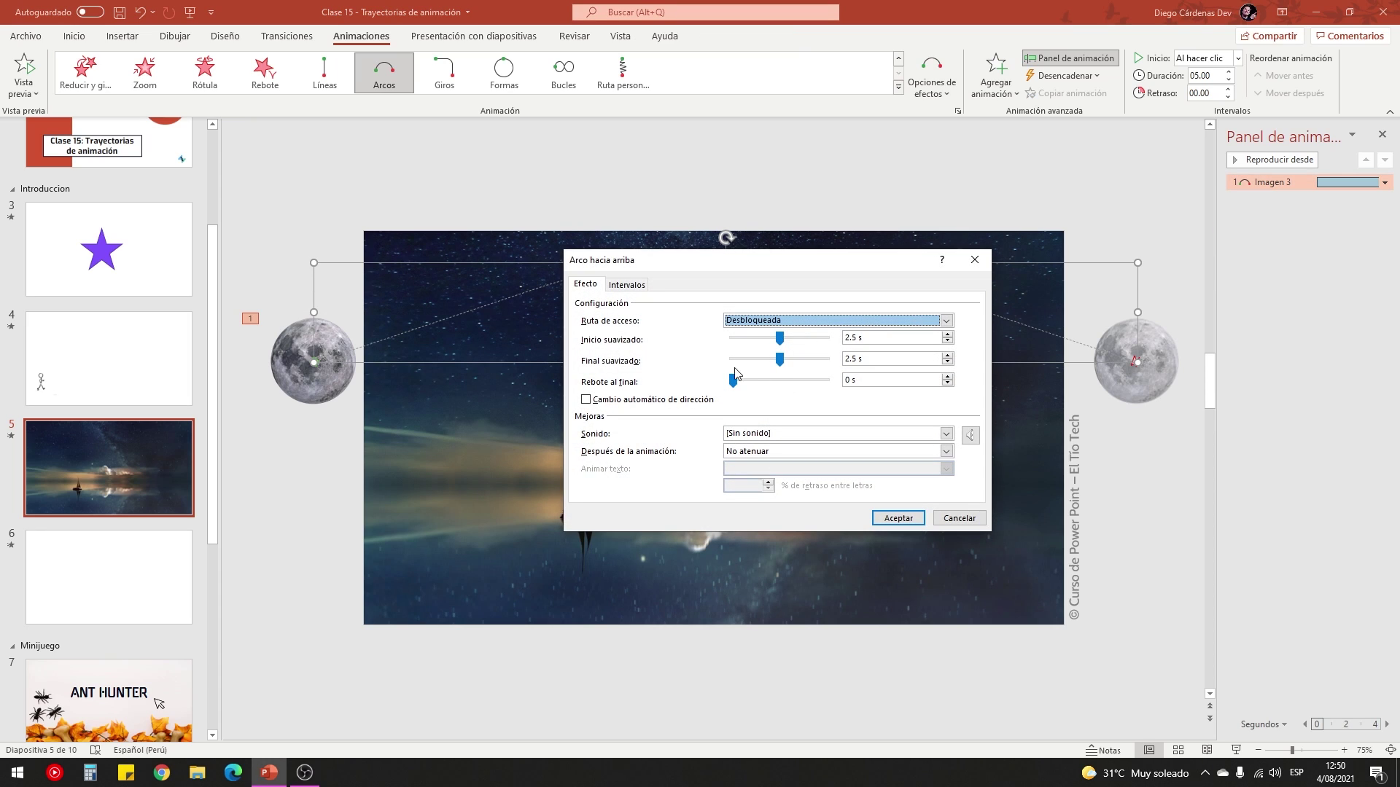
mouse_move(777, 340)
left_mouse_down()
mouse_move(716, 344)
mouse_move(729, 361)
left_mouse_up()
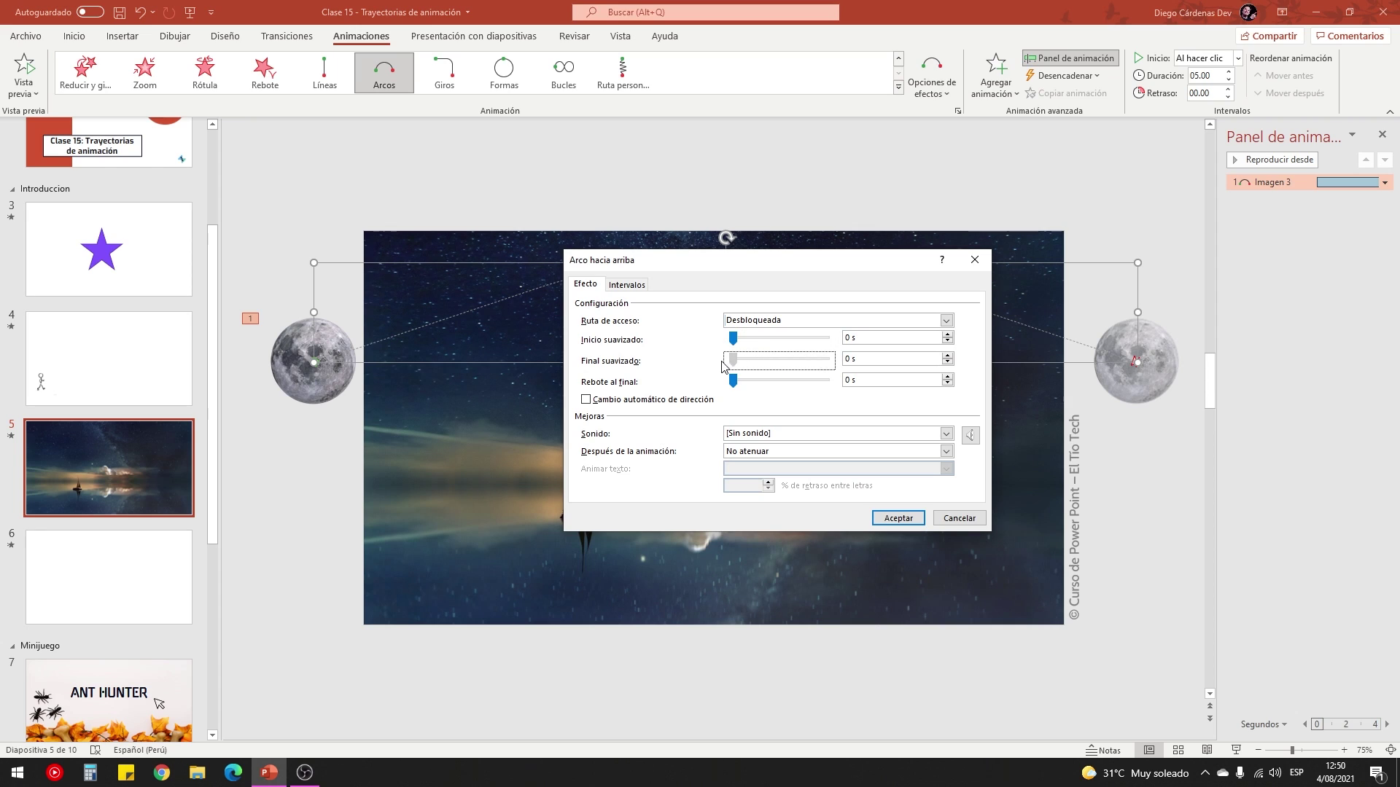
left_click(898, 517)
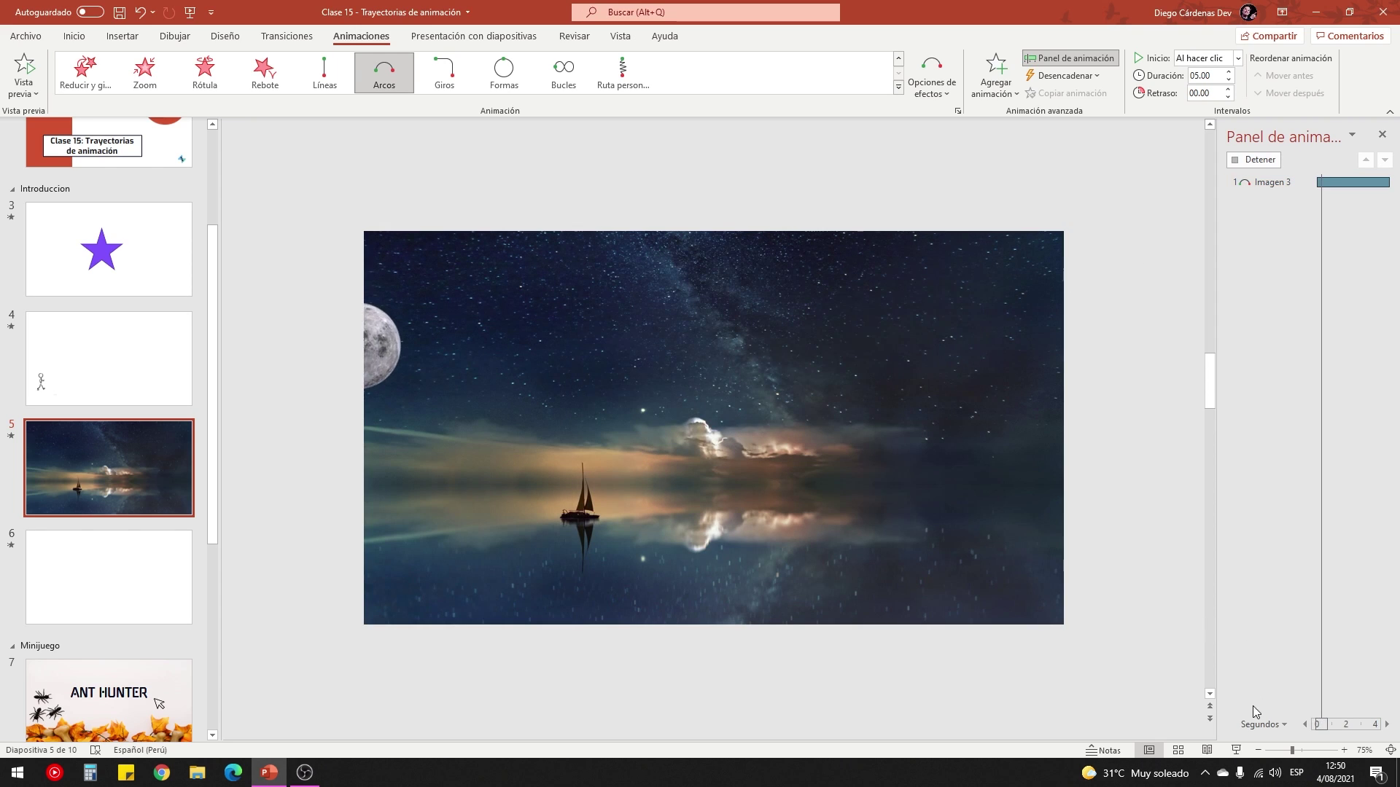
Preview the steady-speed arc in a slide show, then return to editing slide 5.
left_click(1235, 750)
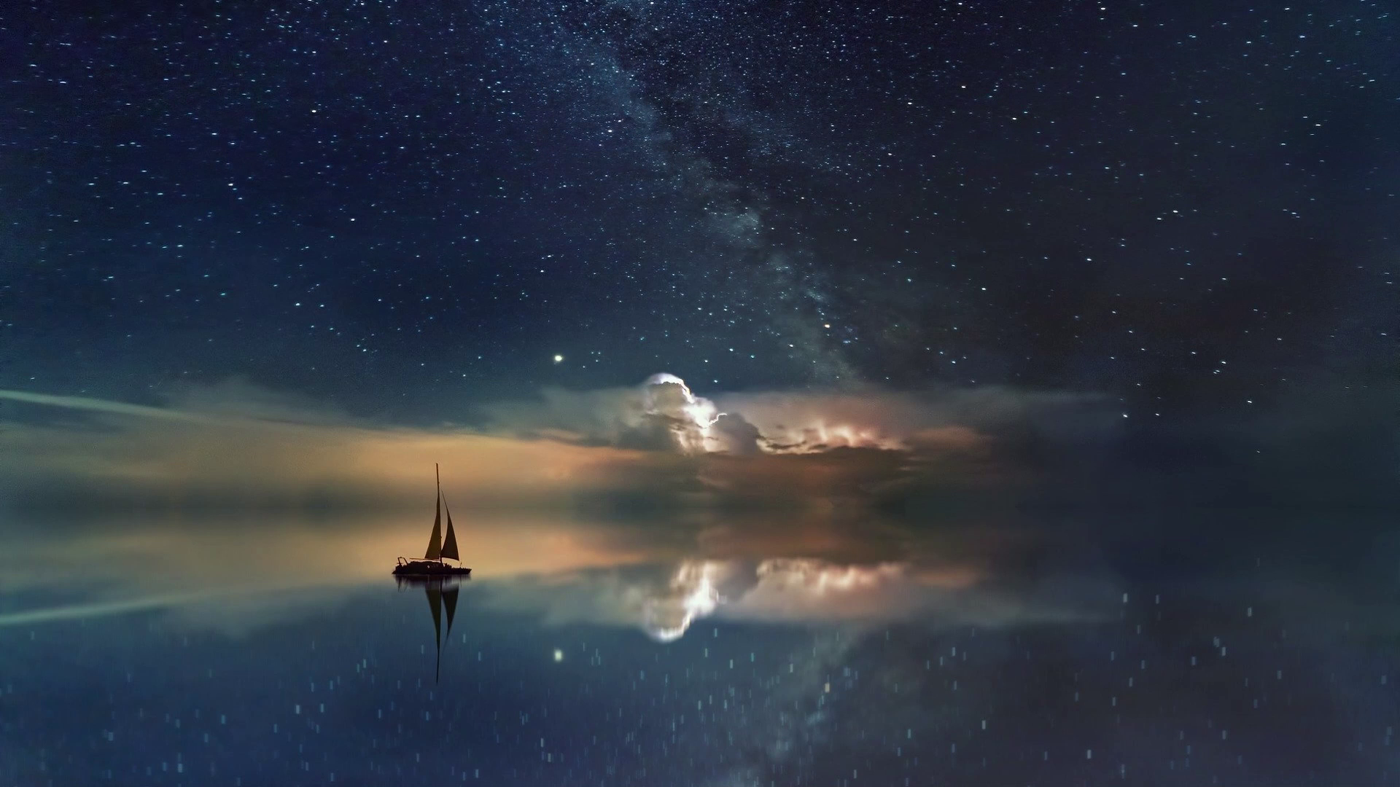
key("Escape")
left_click(83, 379)
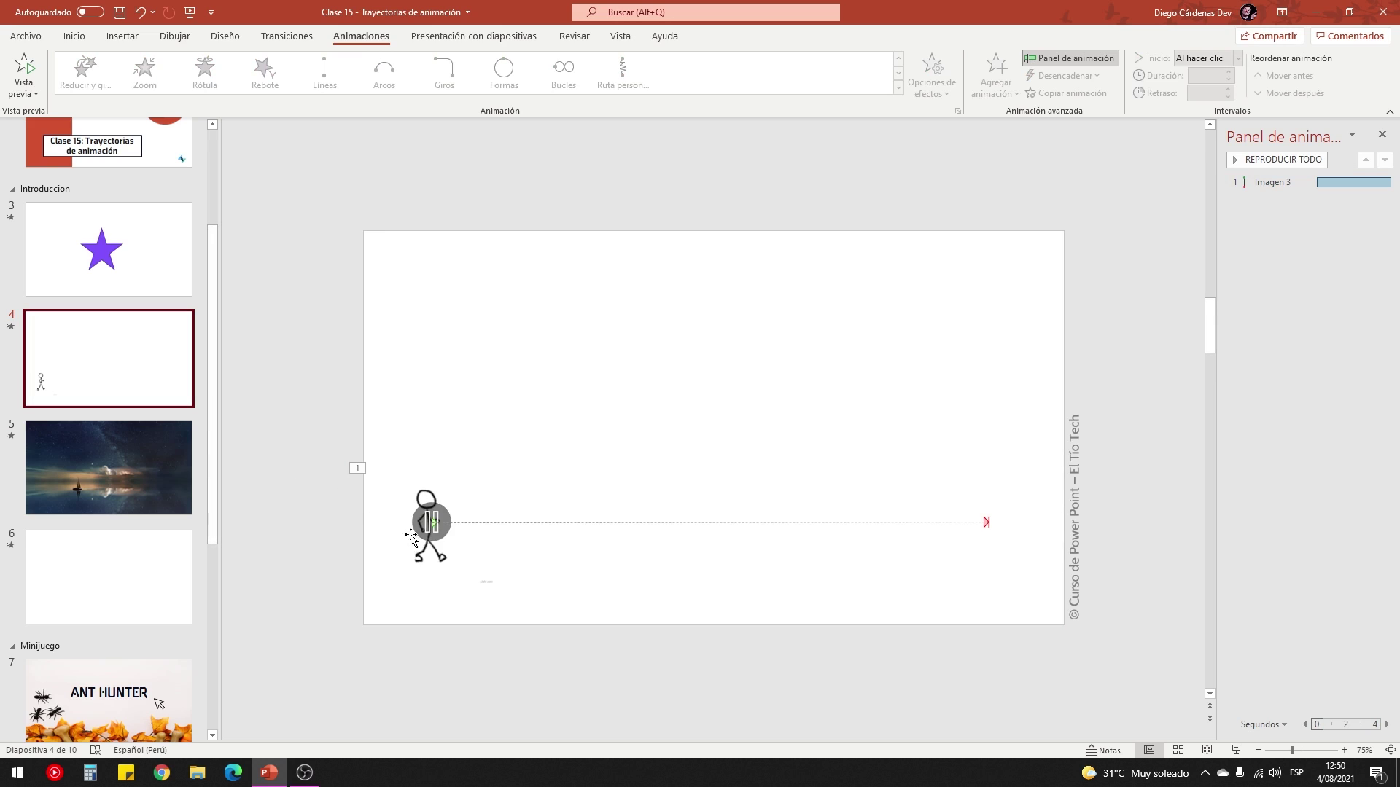
left_click(180, 510)
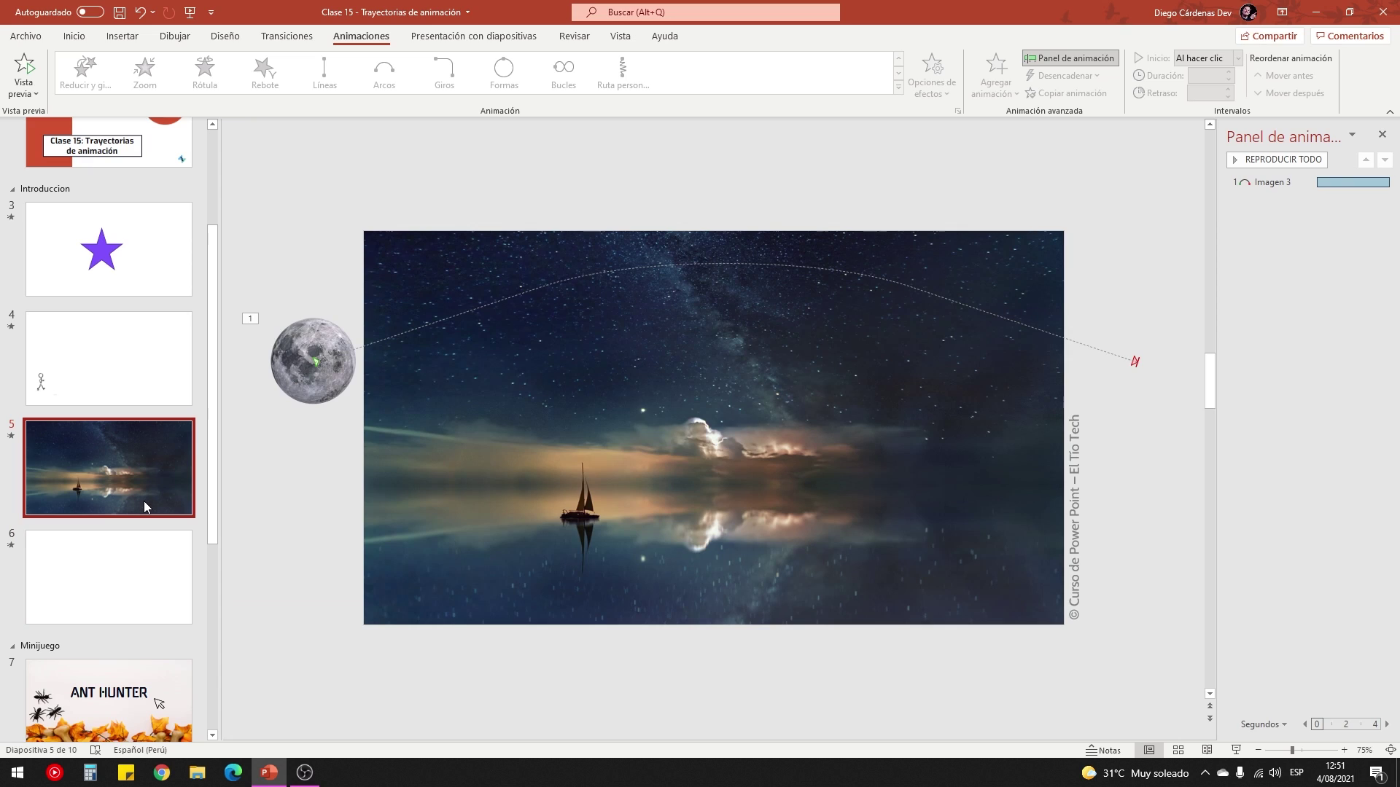
Delete the old animated purple bar from slide 6.
left_click(134, 568)
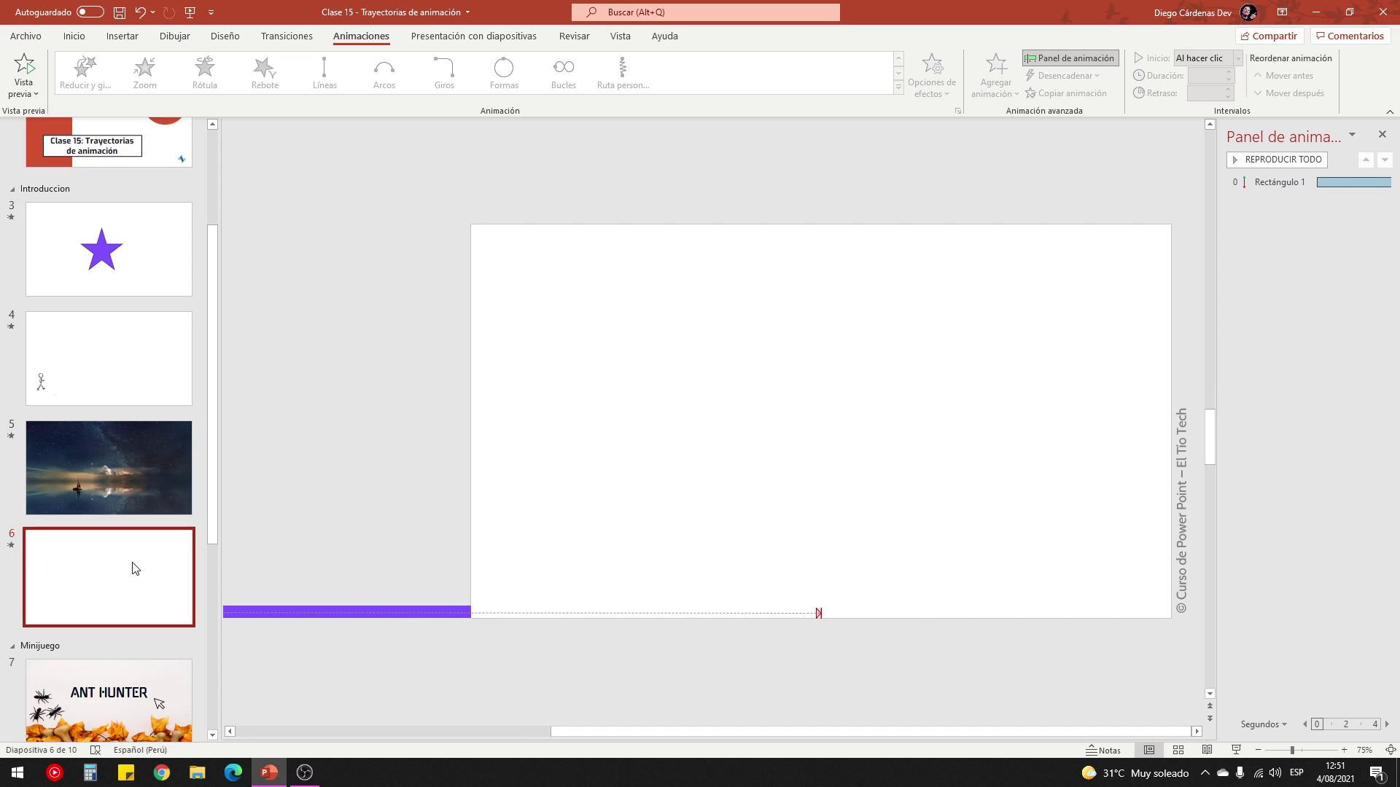
left_click(349, 606)
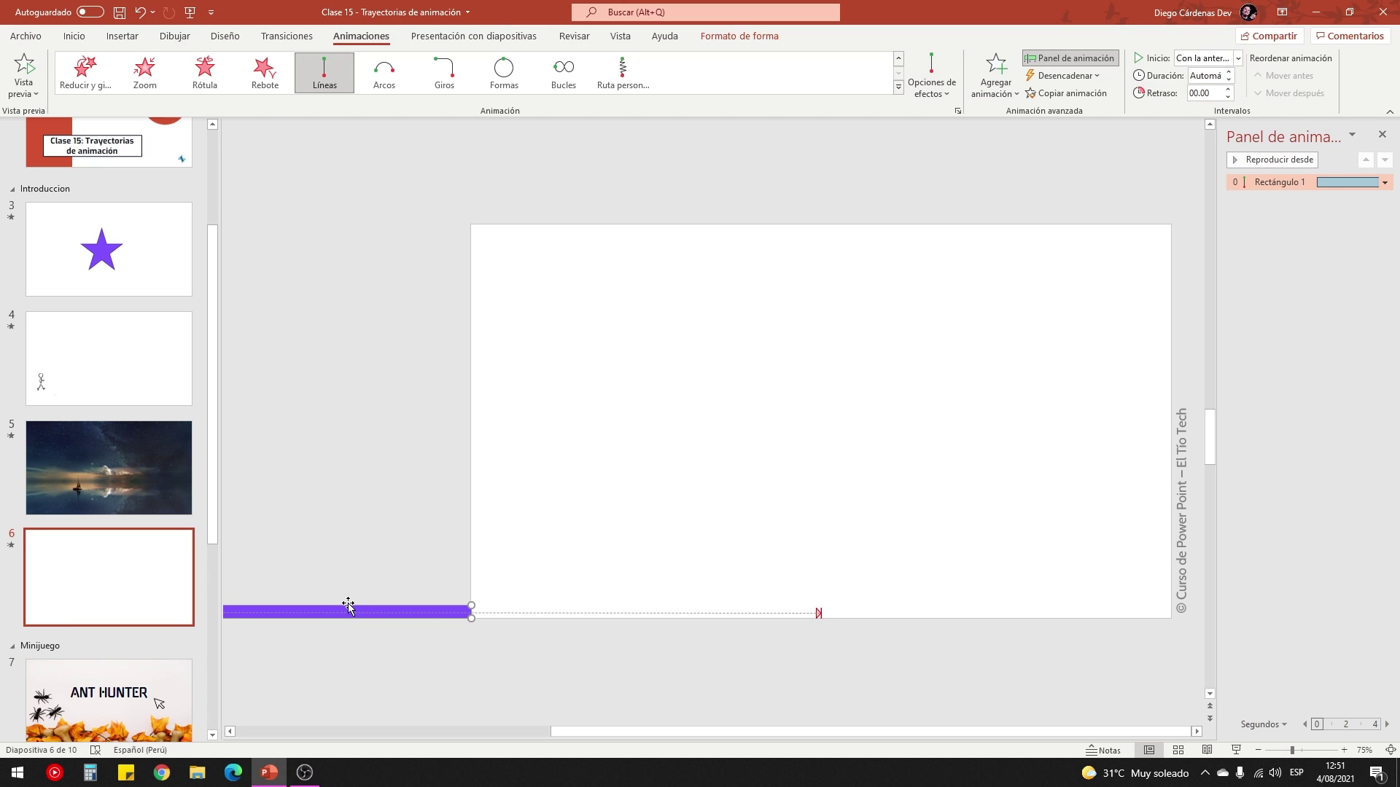
key("Delete")
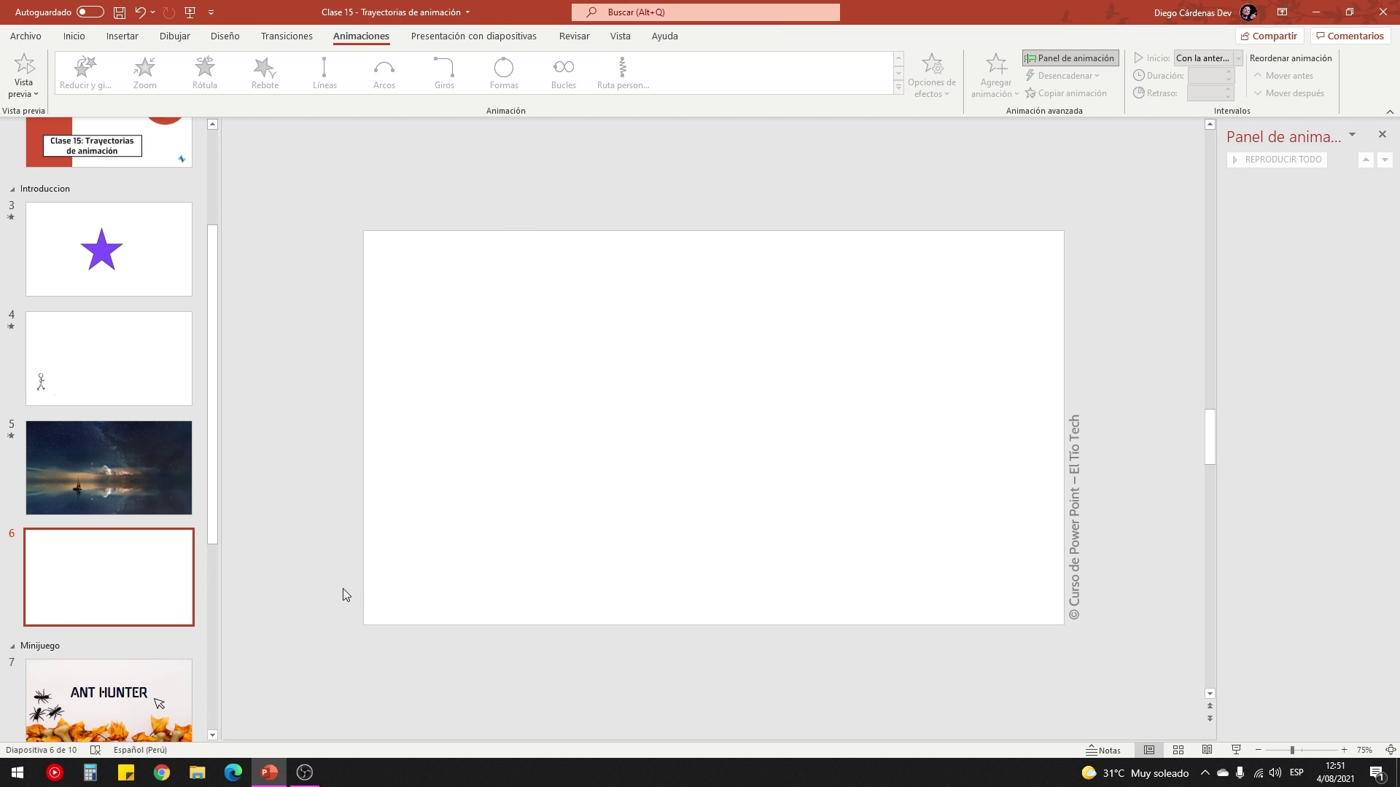
Draw a thin 0.81 × 33.87 cm rectangle bar and place it just off the slide's bottom-left edge.
left_click(74, 35)
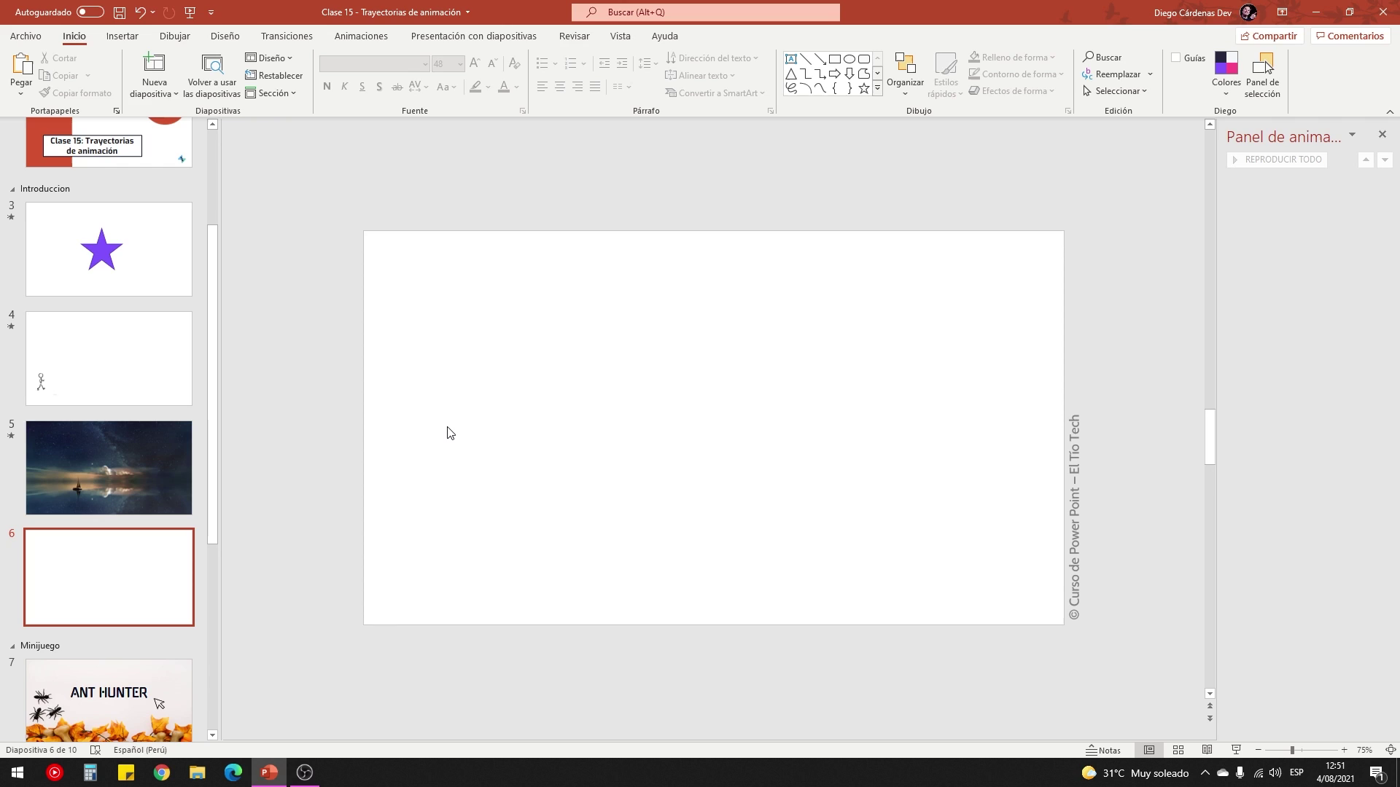
left_click(834, 60)
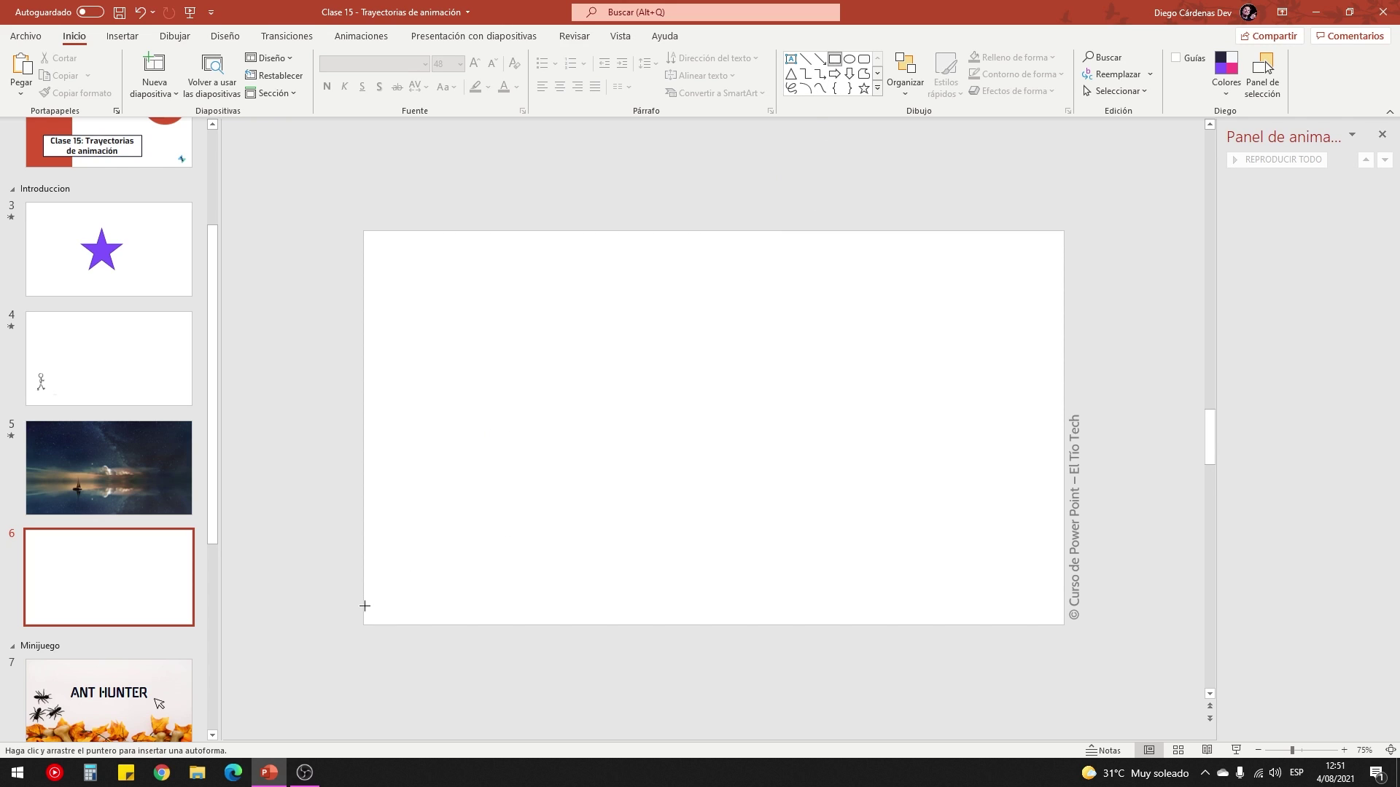
left_click_drag(364, 607, 1066, 625)
left_click_drag(904, 621, 476, 615)
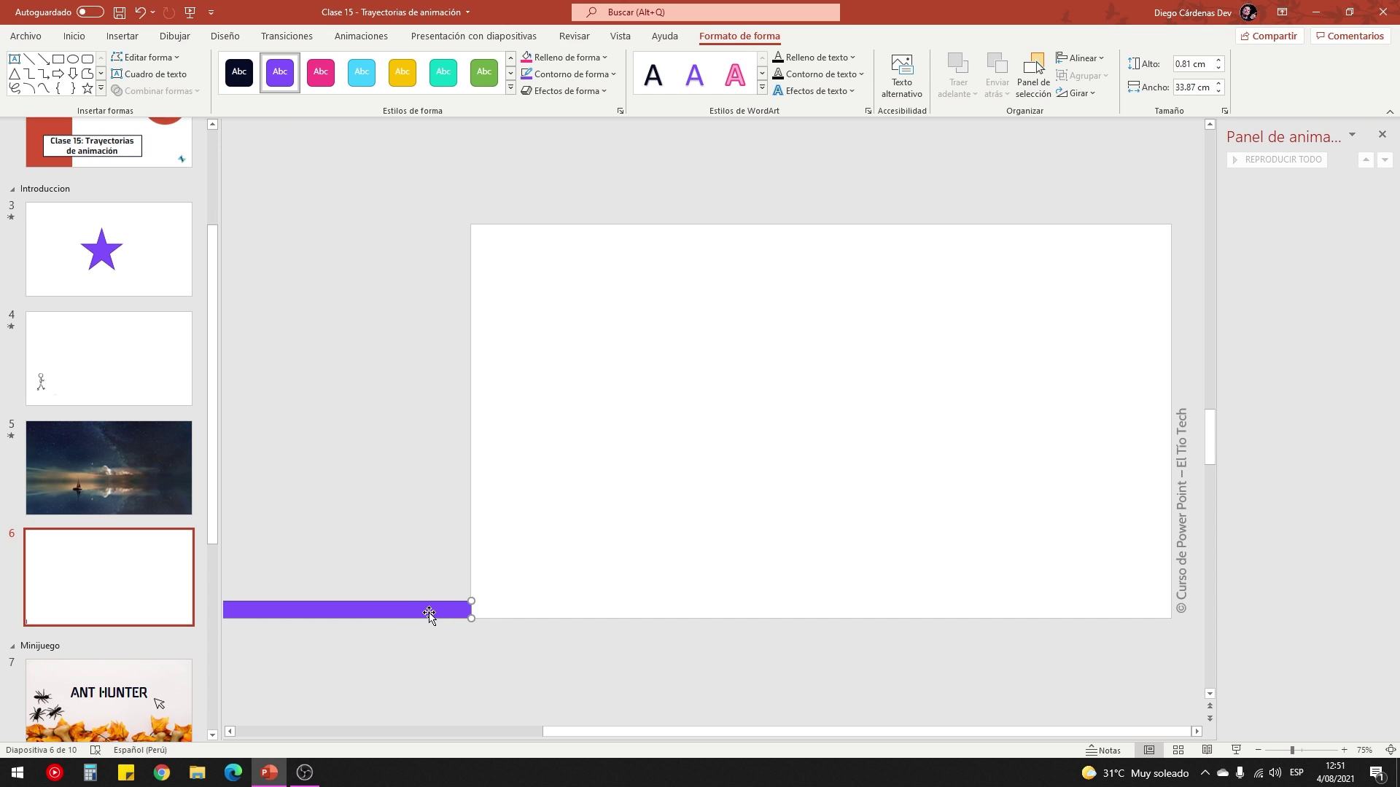
Give the purple bar a Líneas motion path ending at the slide's right edge.
left_click(346, 36)
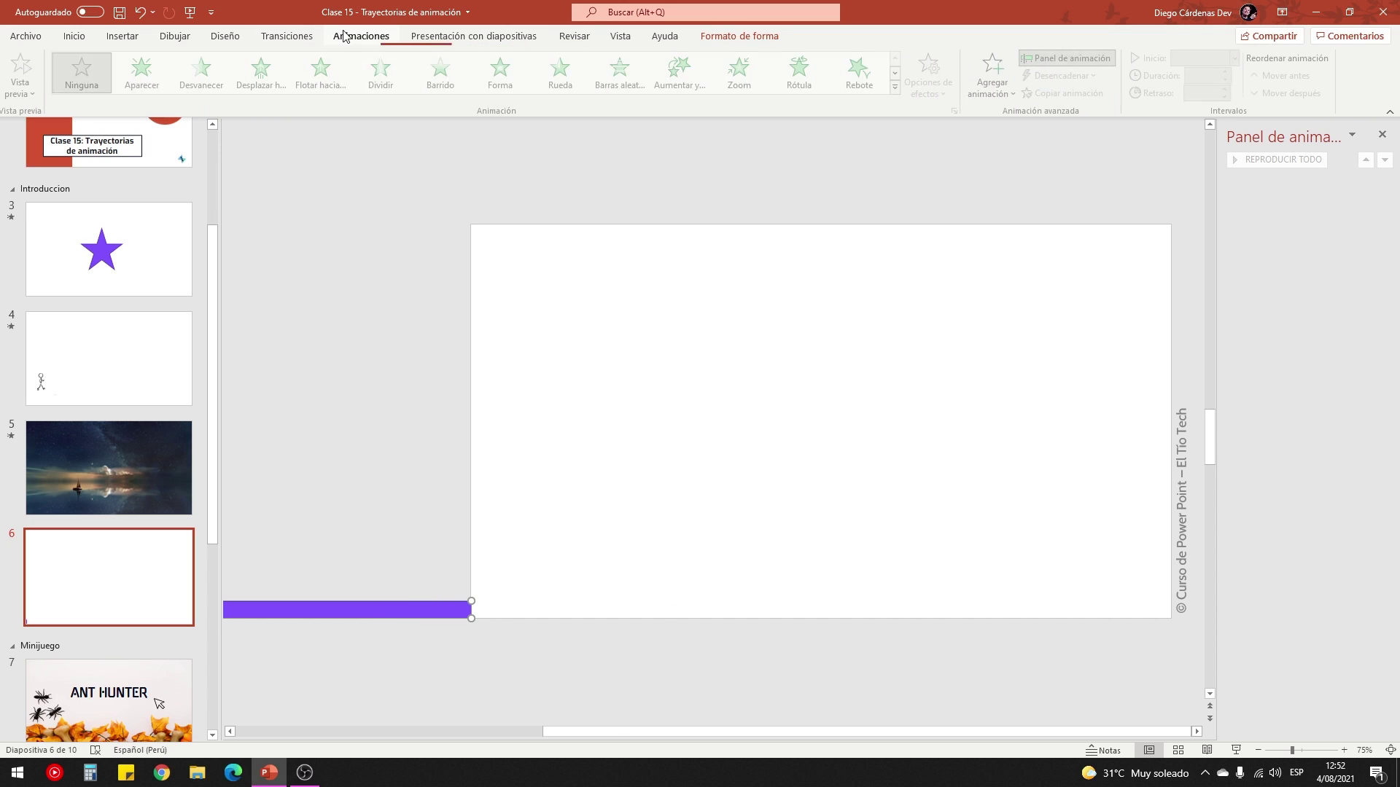
left_click(895, 86)
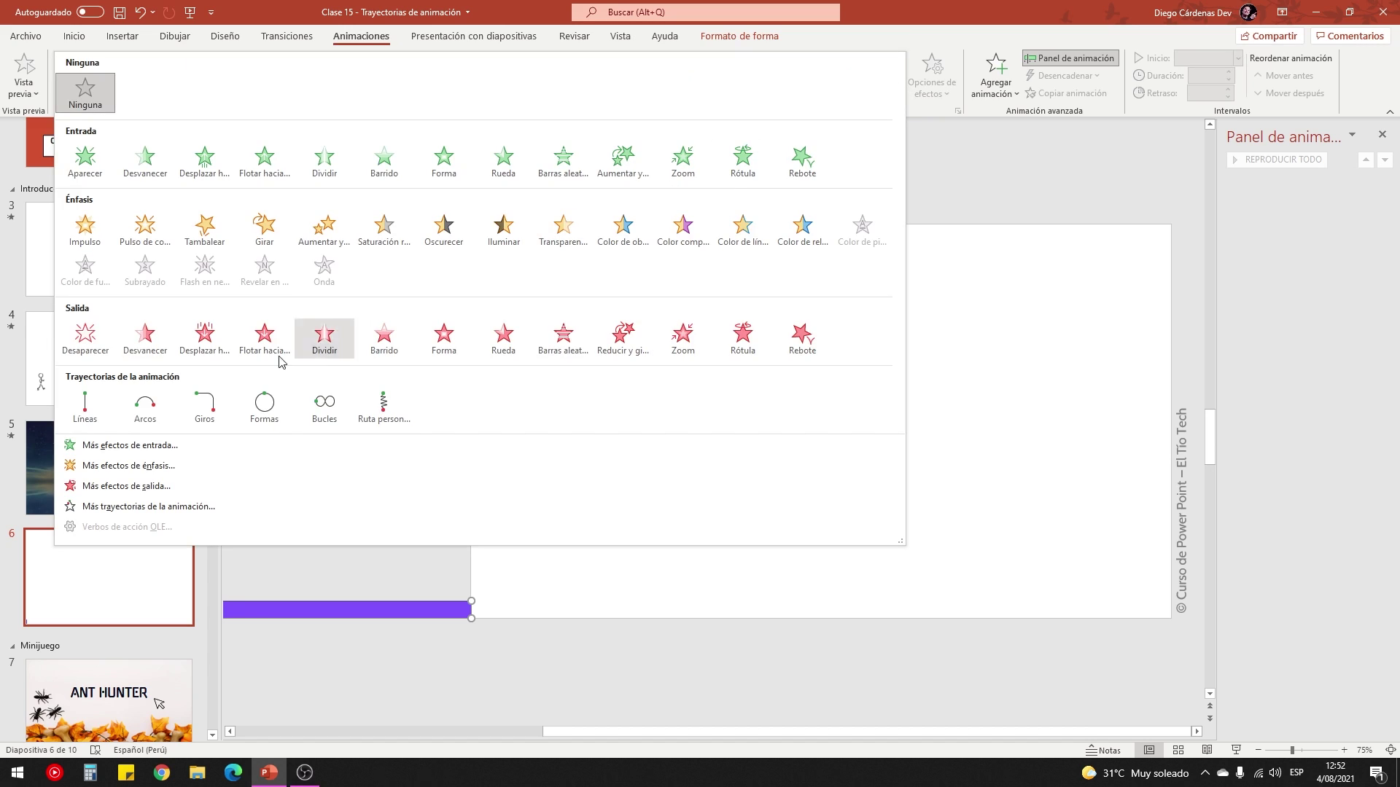
left_click(78, 425)
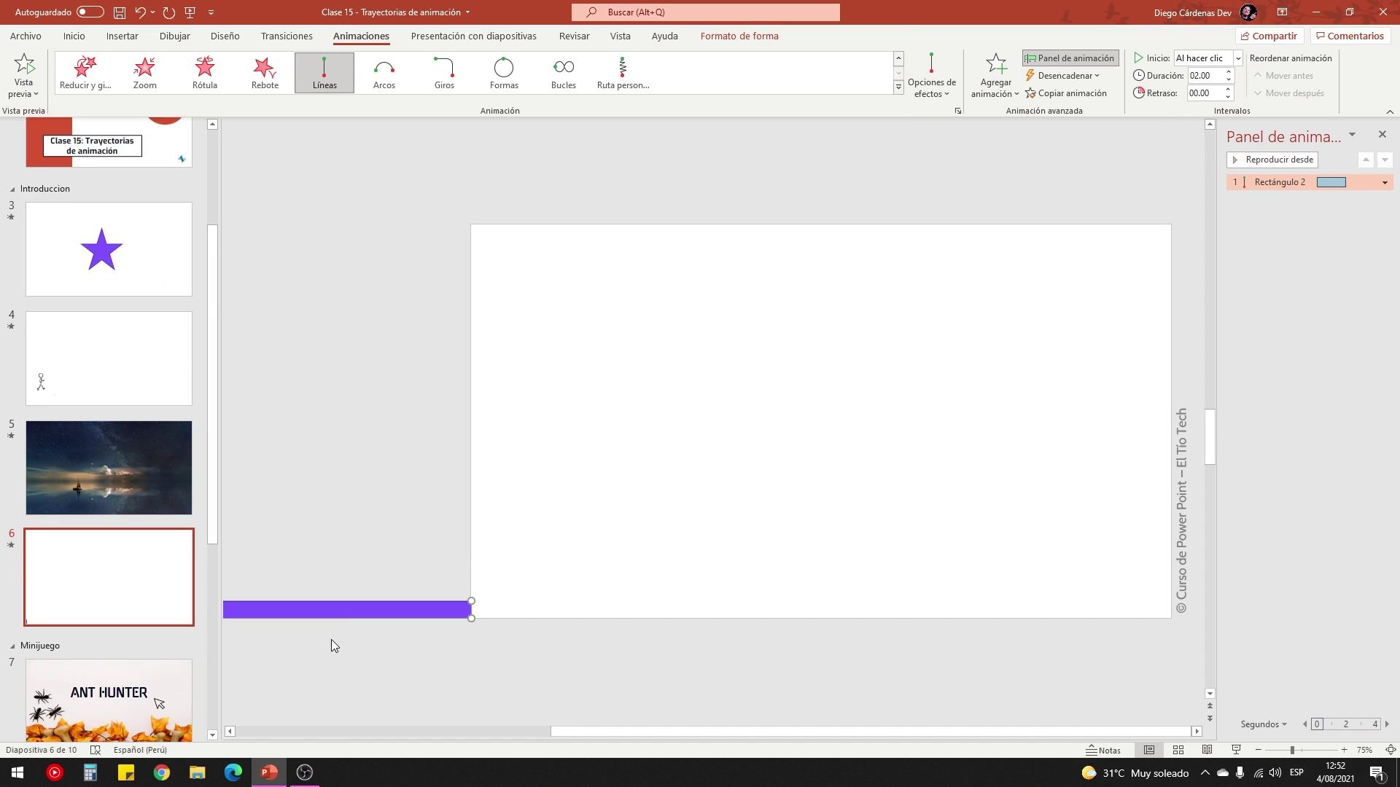
left_click_drag(555, 674, 1004, 584)
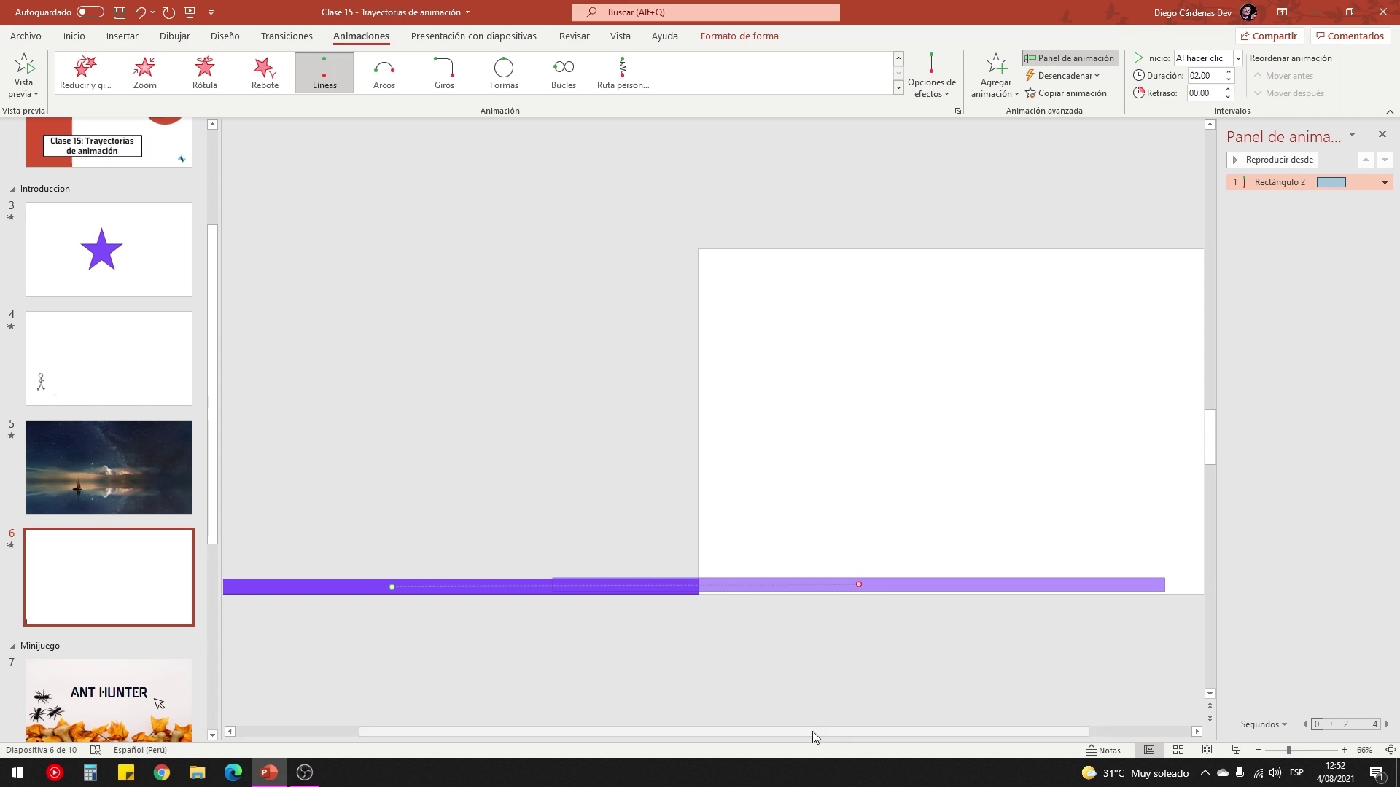
left_click_drag(742, 731, 919, 729)
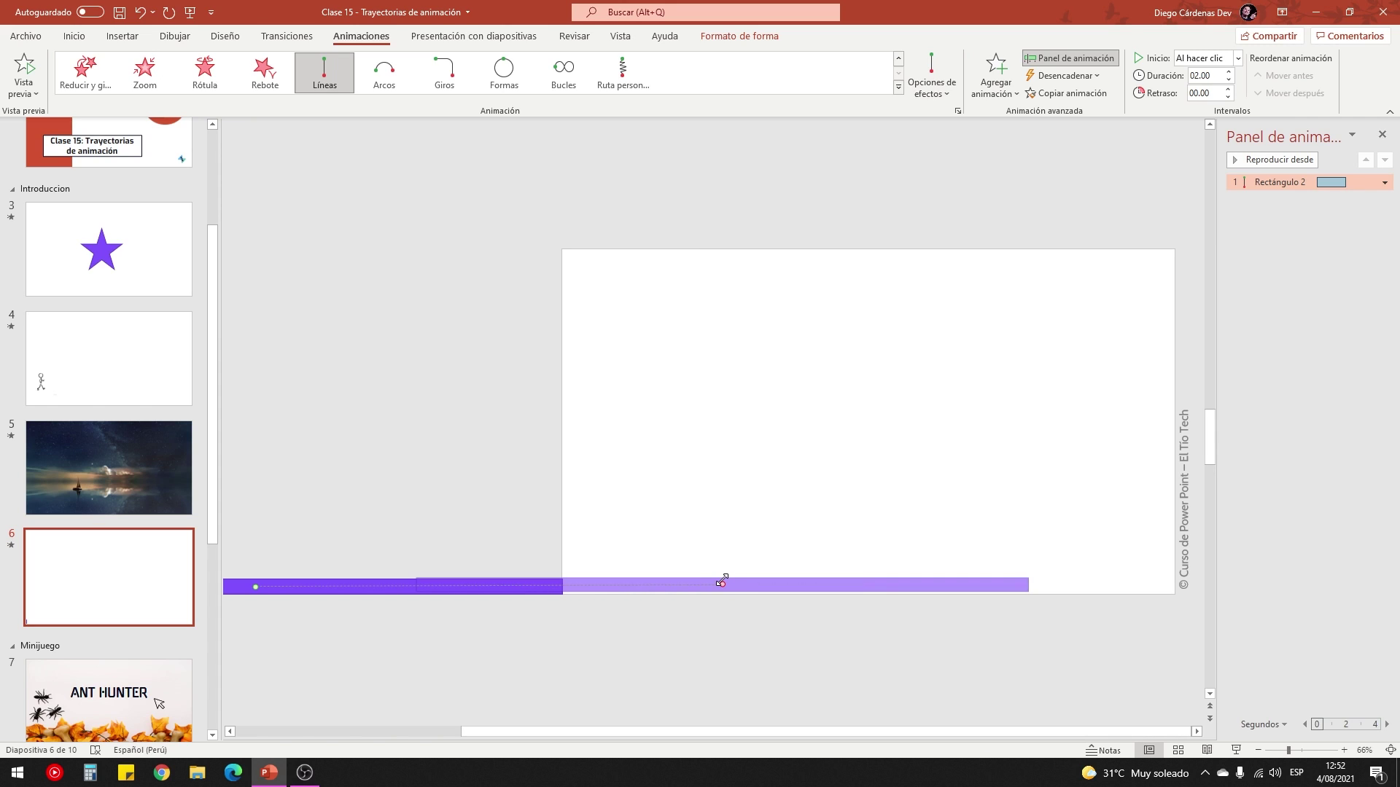
left_click_drag(721, 584, 869, 585)
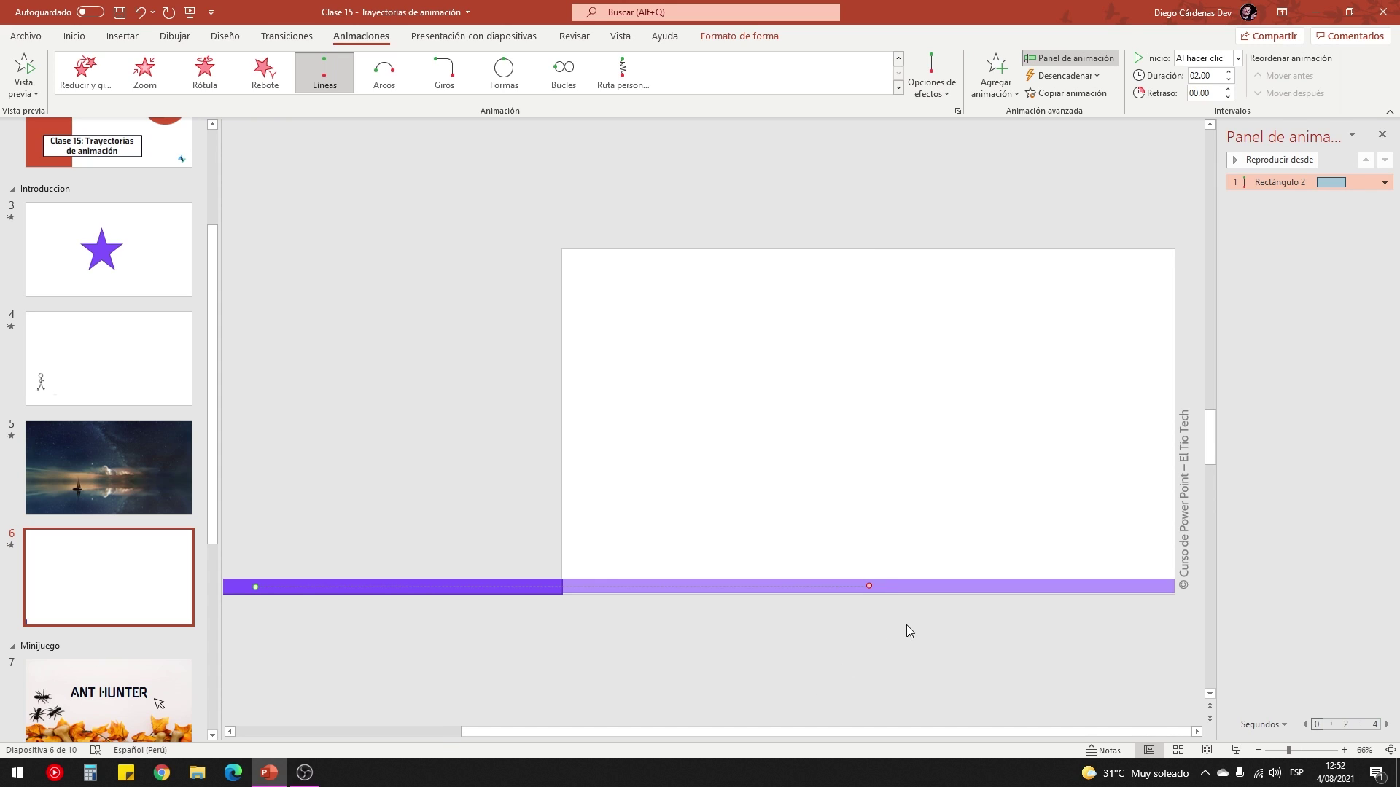
scroll(881, 615, "up", 4)
left_click_drag(694, 731, 1158, 707)
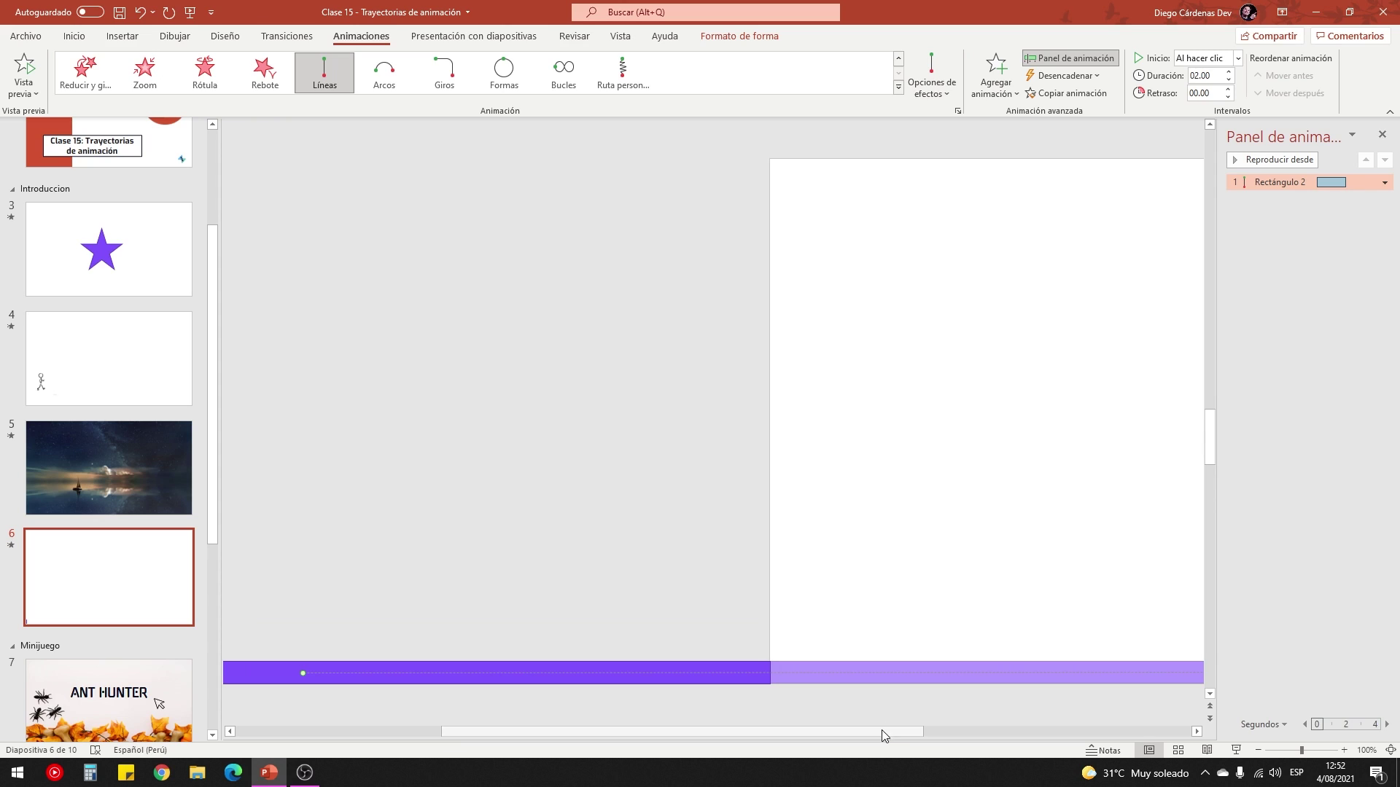
left_click_drag(694, 670, 693, 673)
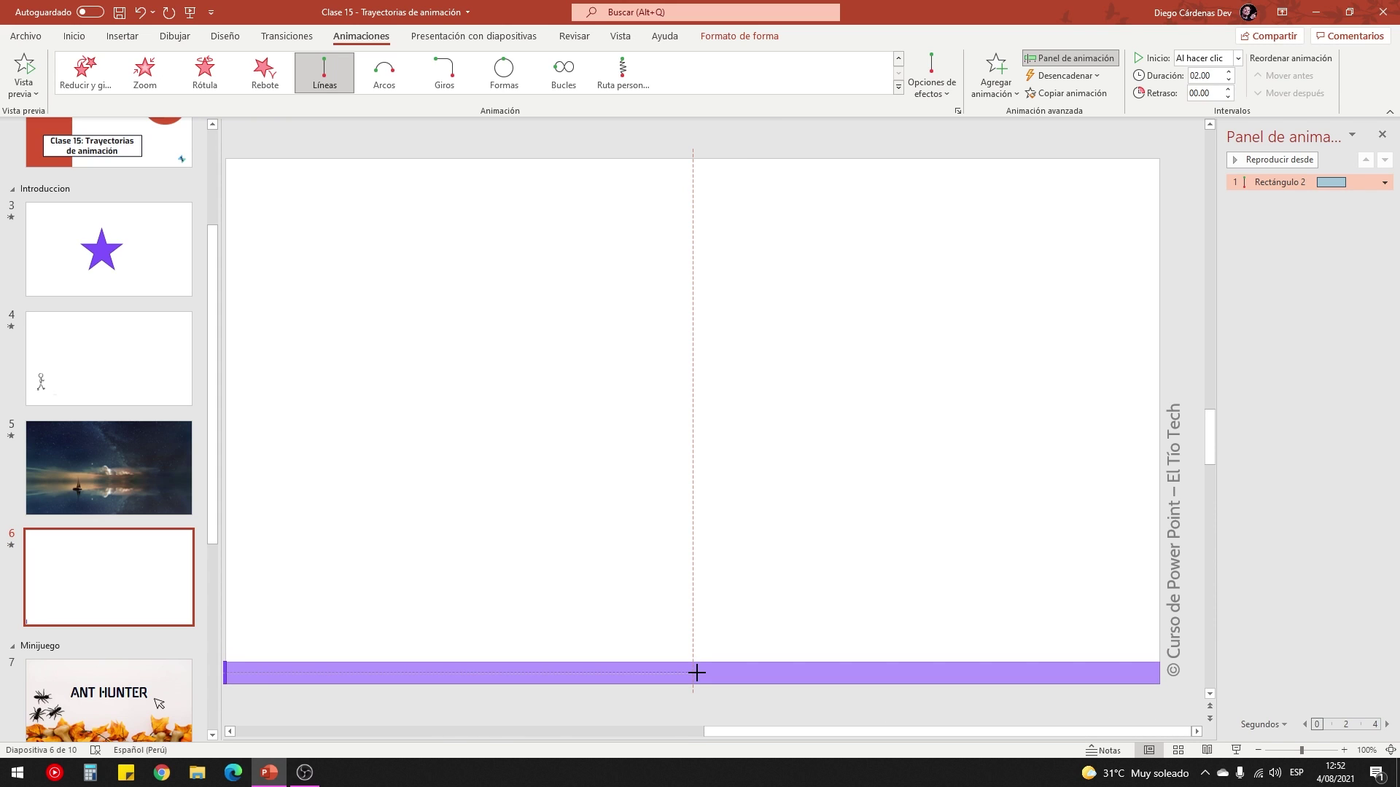
left_click(672, 529)
scroll(673, 529, "down", 5)
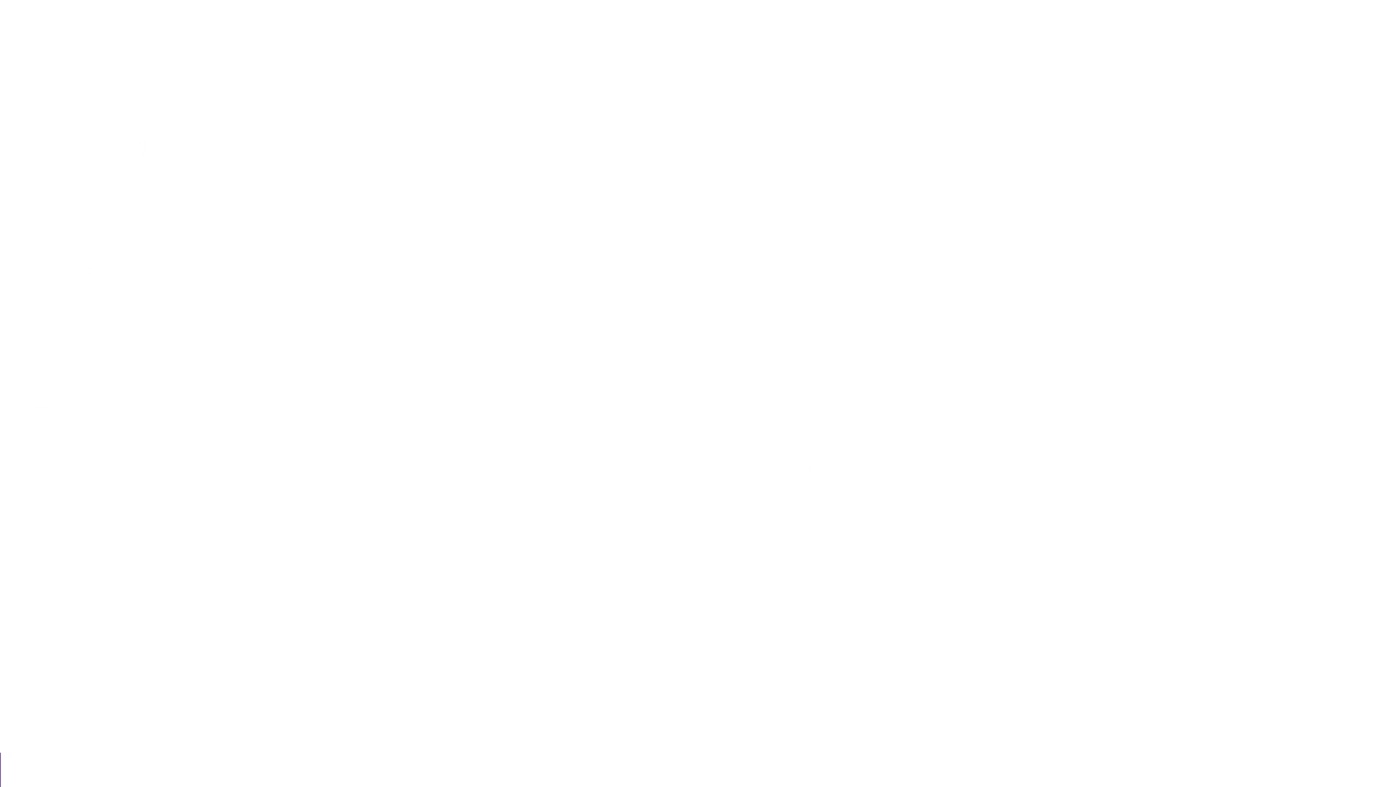
left_click(1236, 750)
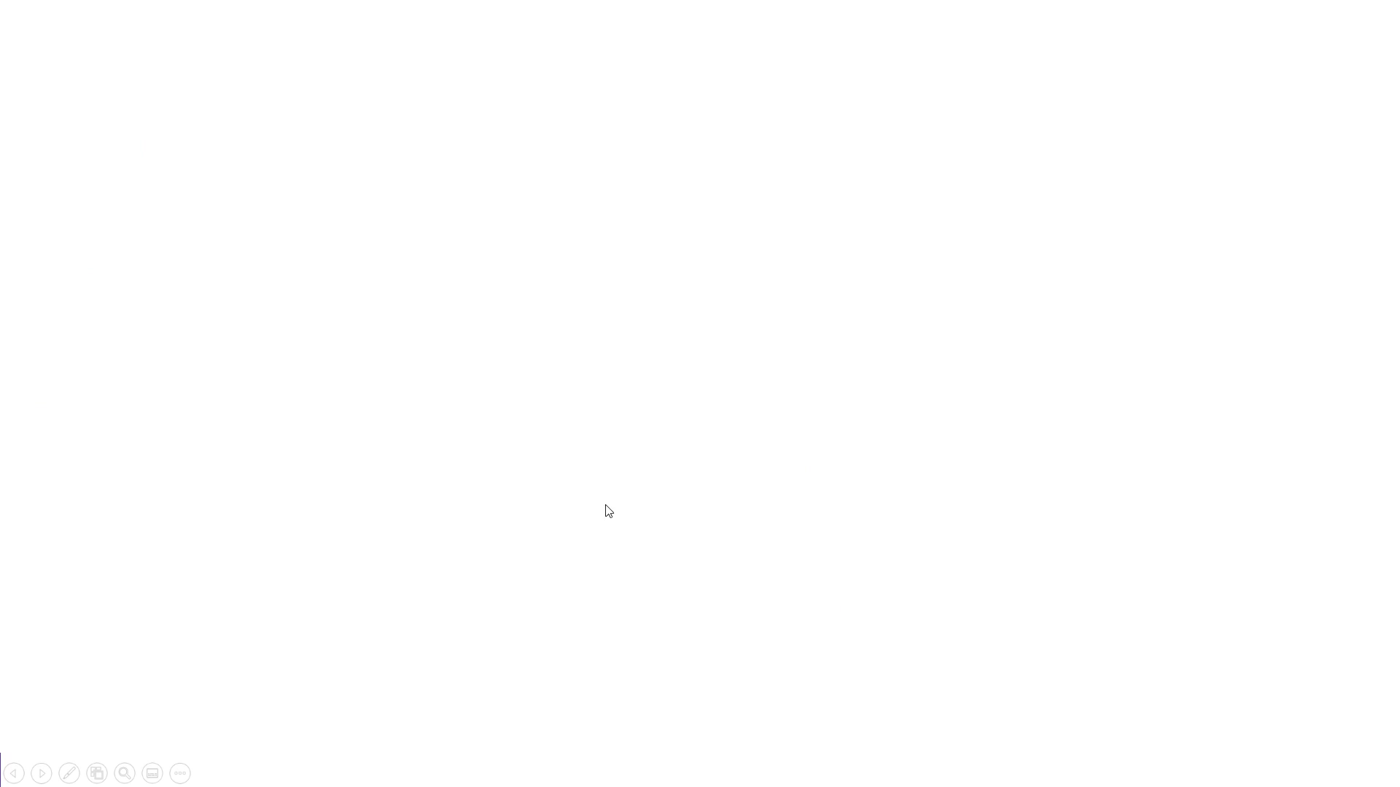
left_click(598, 462)
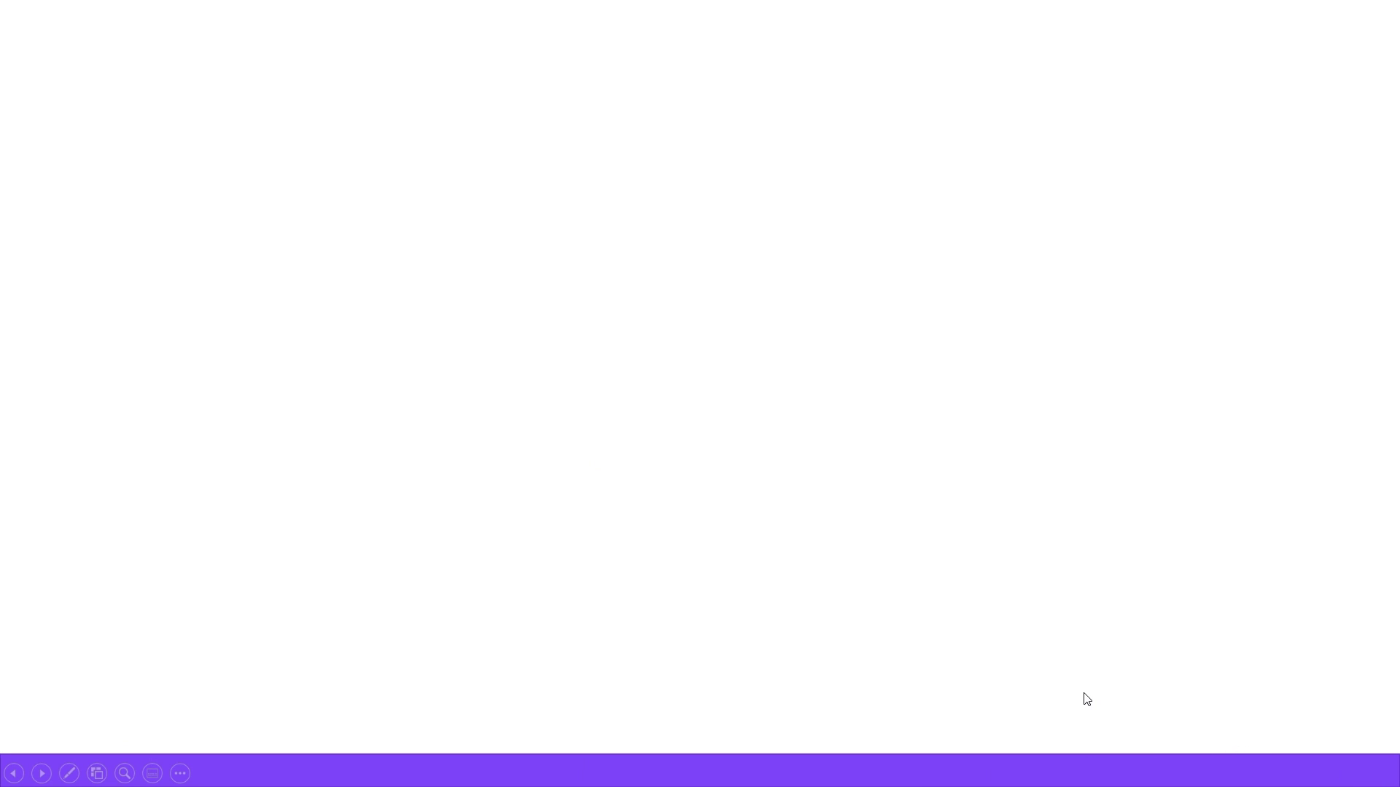
key("Escape")
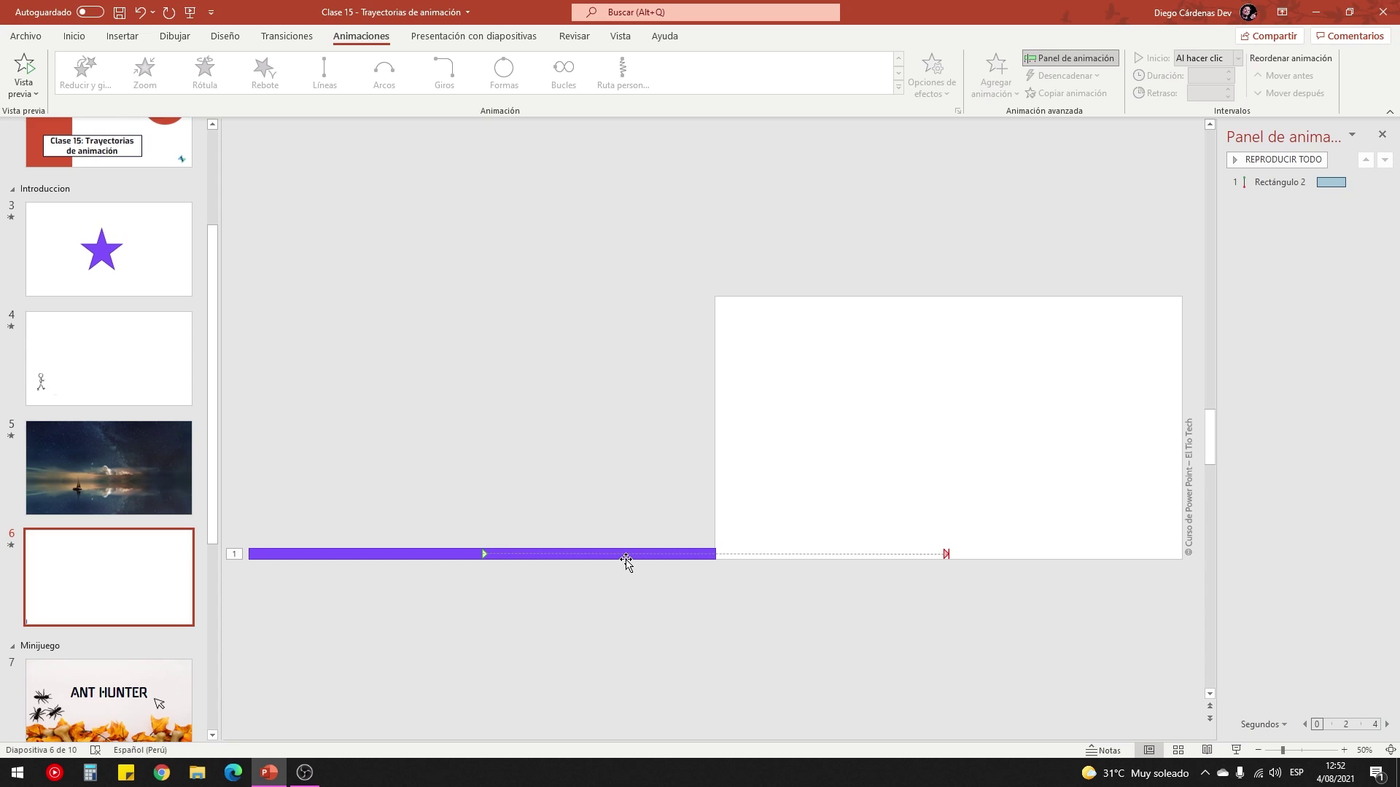
Change the purple bar's animation duration from 2 to 59 seconds.
left_click(692, 554)
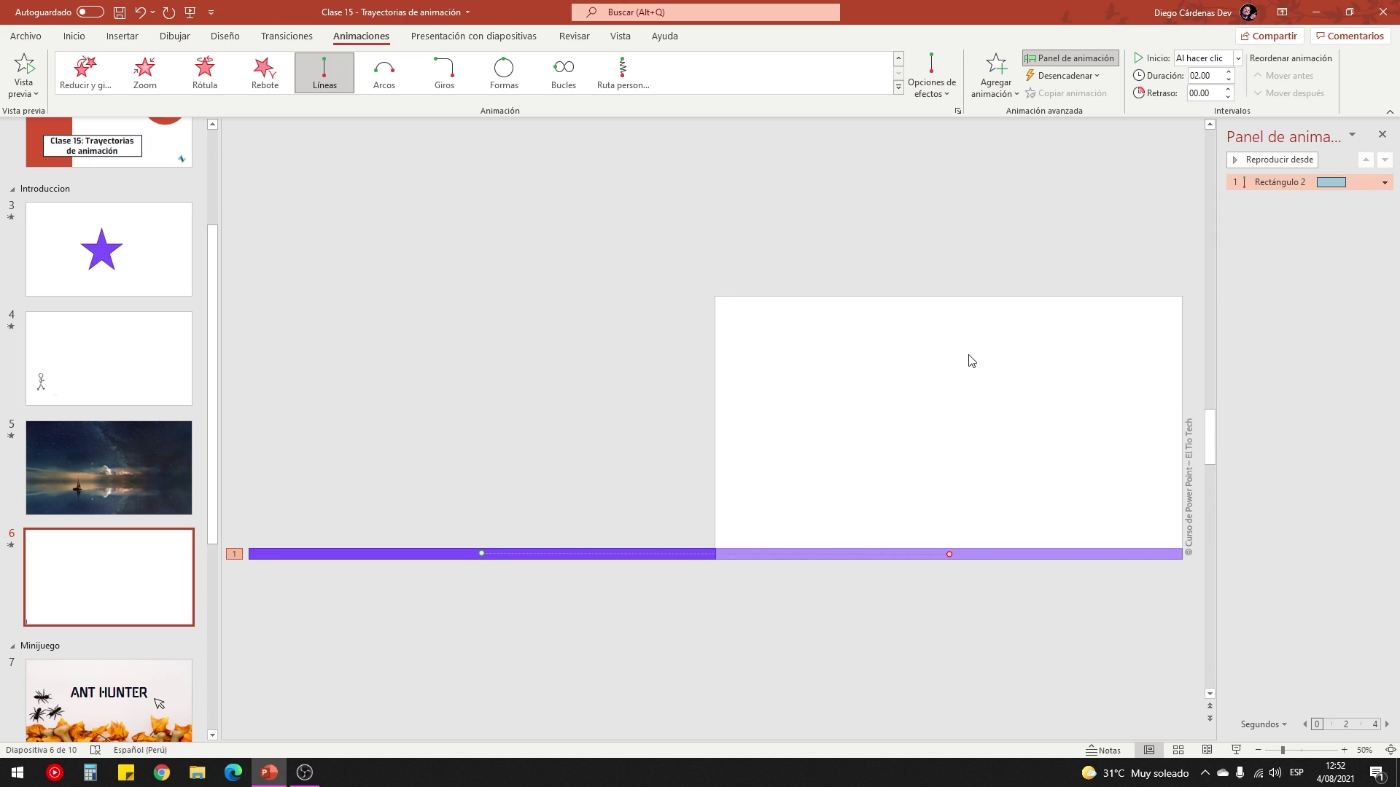
left_click(1205, 78)
type("59")
key("Return")
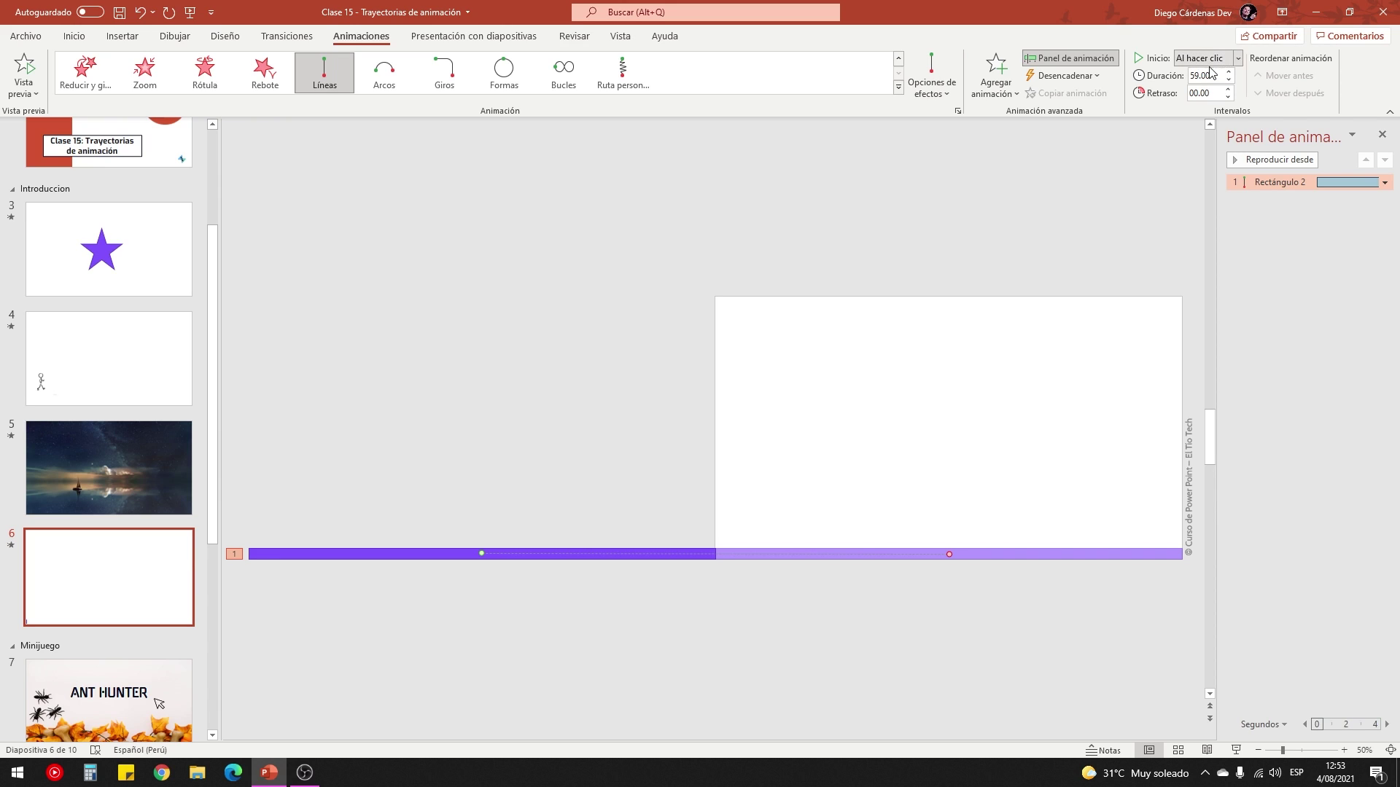
left_click(1227, 74)
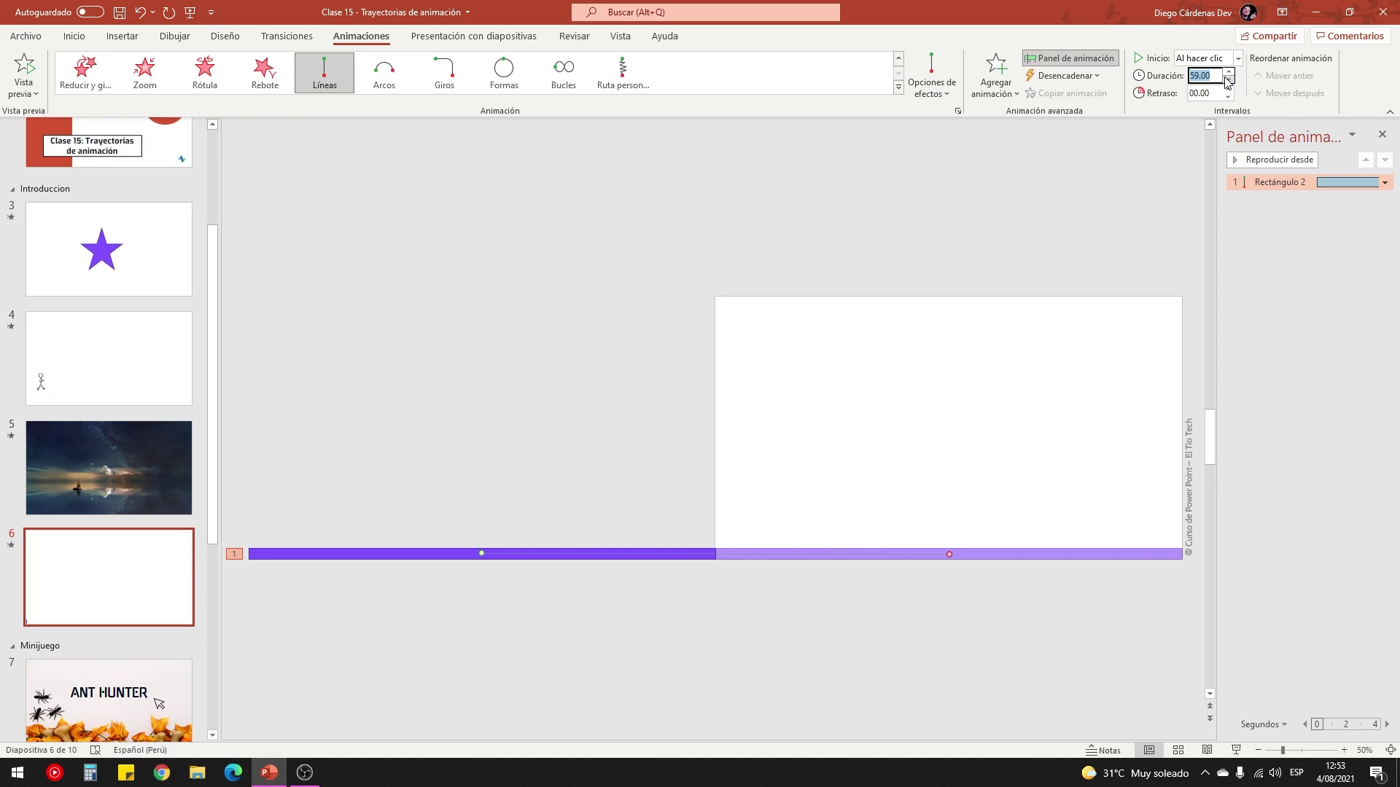
type("120")
key("Return")
In Effect Options, set the bar's smooth start and end to 0 s and duration to 120 seconds.
right_click(1284, 182)
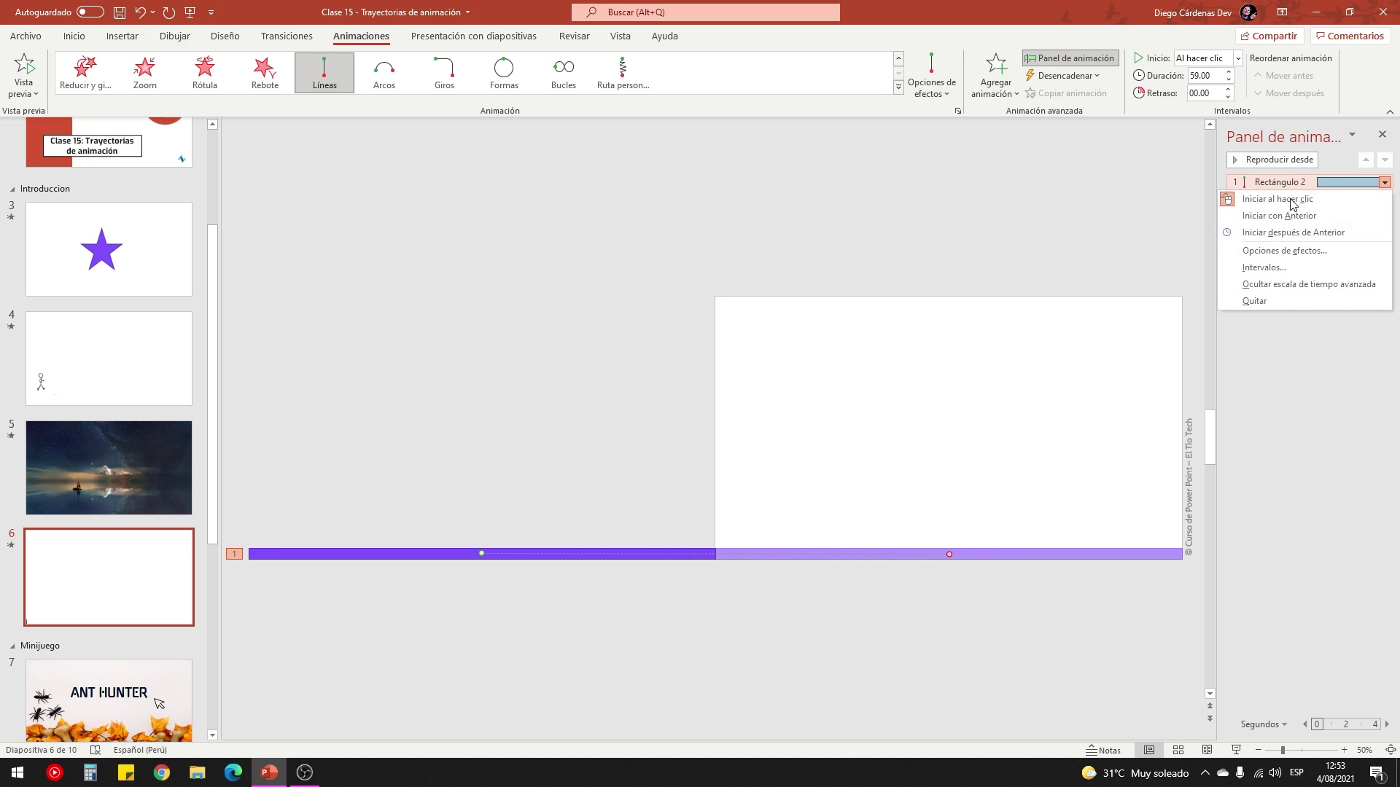
left_click(1288, 252)
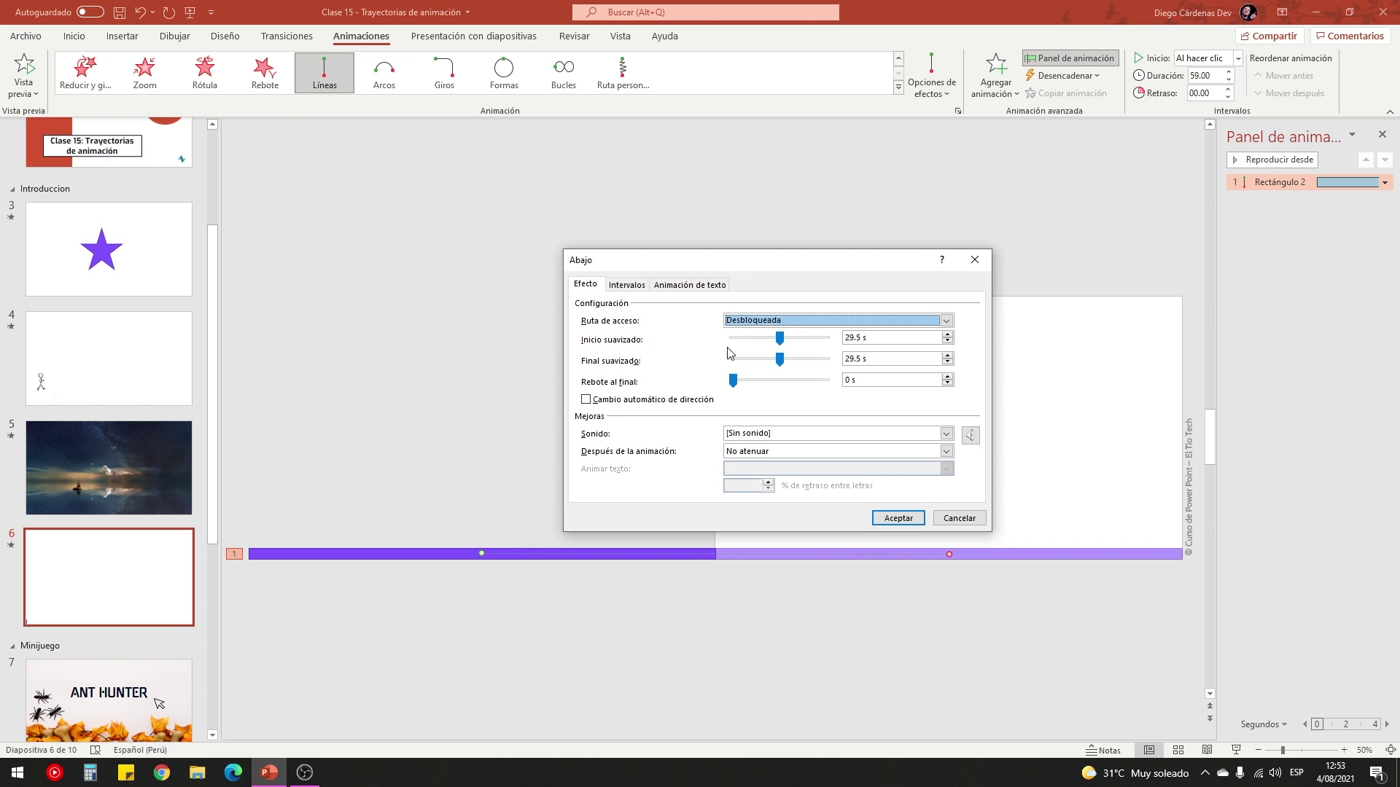
mouse_move(779, 340)
left_mouse_down()
mouse_move(733, 341)
mouse_move(730, 372)
mouse_move(692, 371)
left_mouse_up()
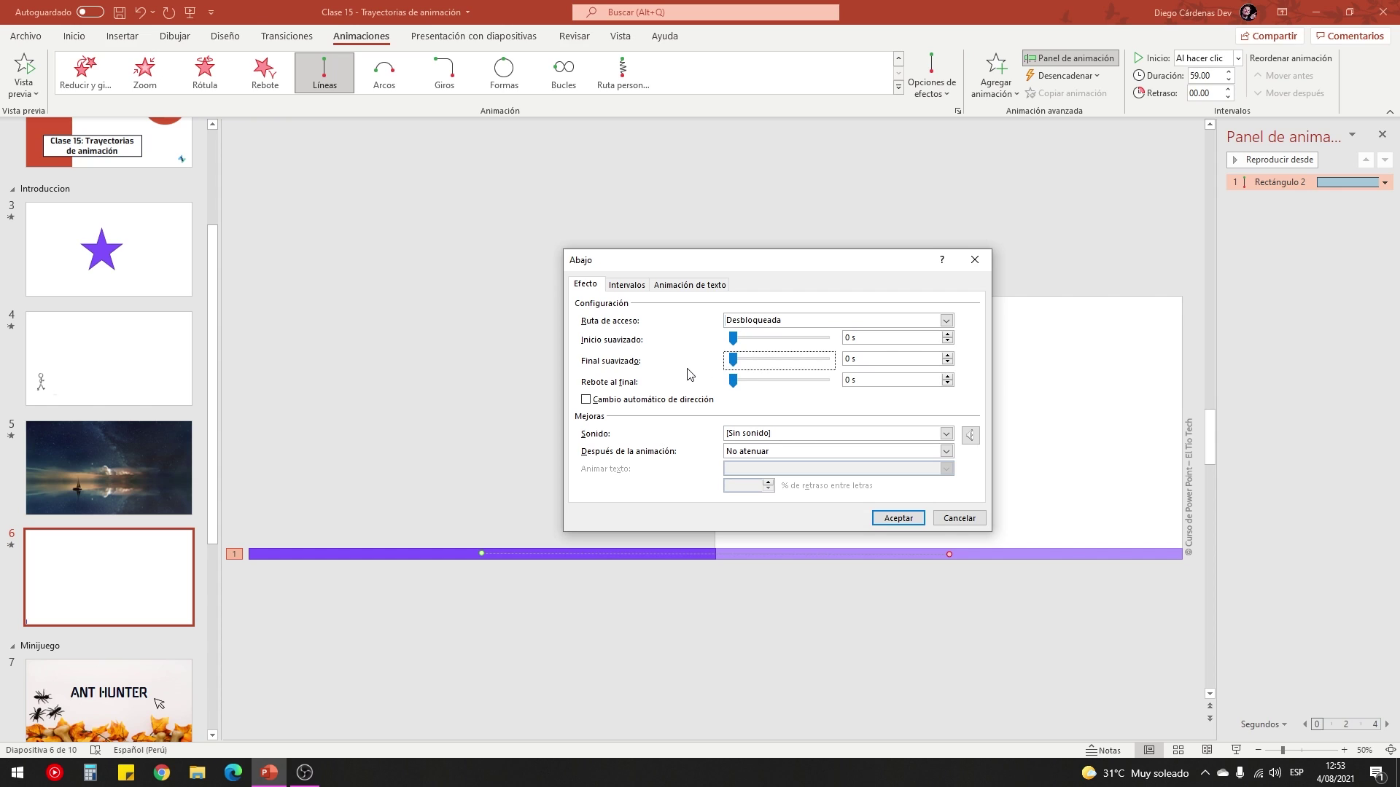
left_click(627, 285)
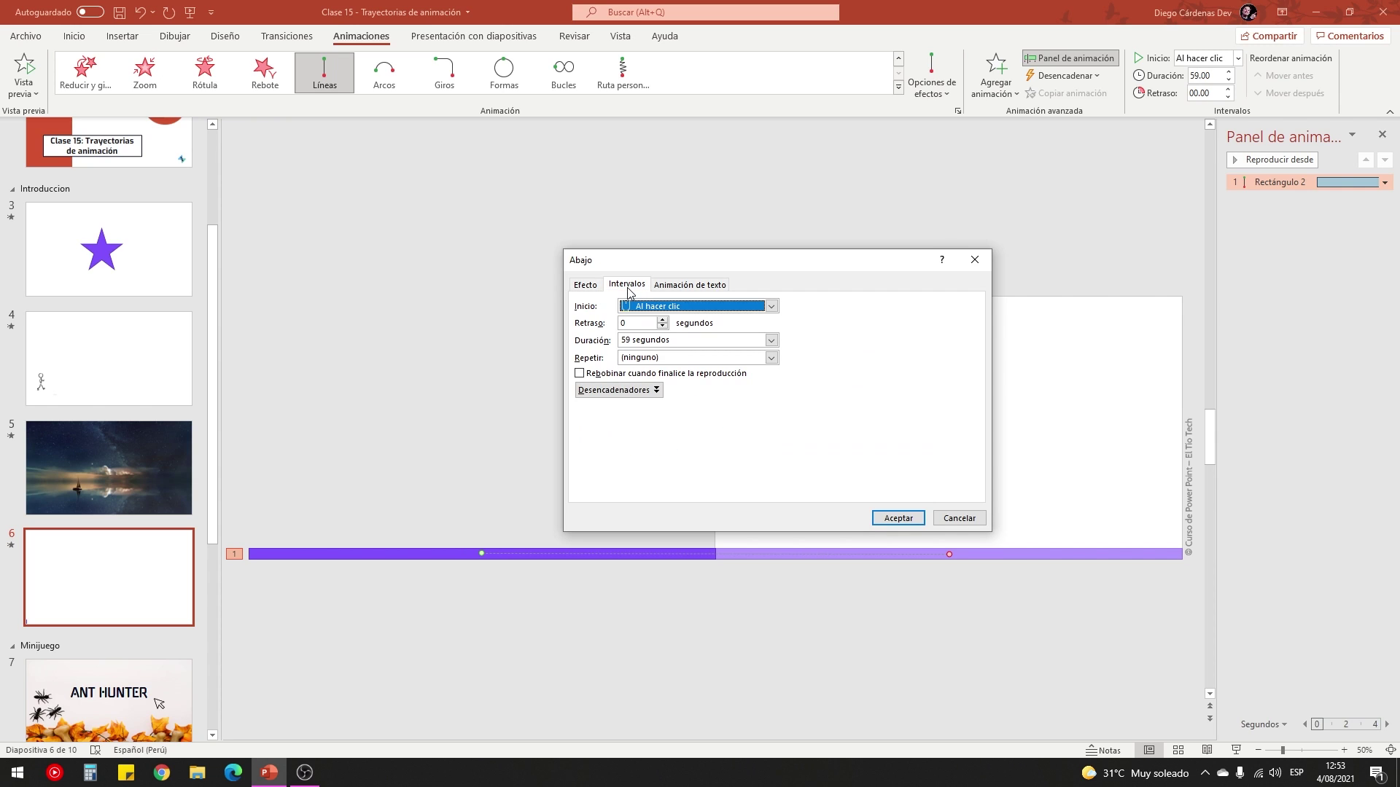
left_click(643, 342)
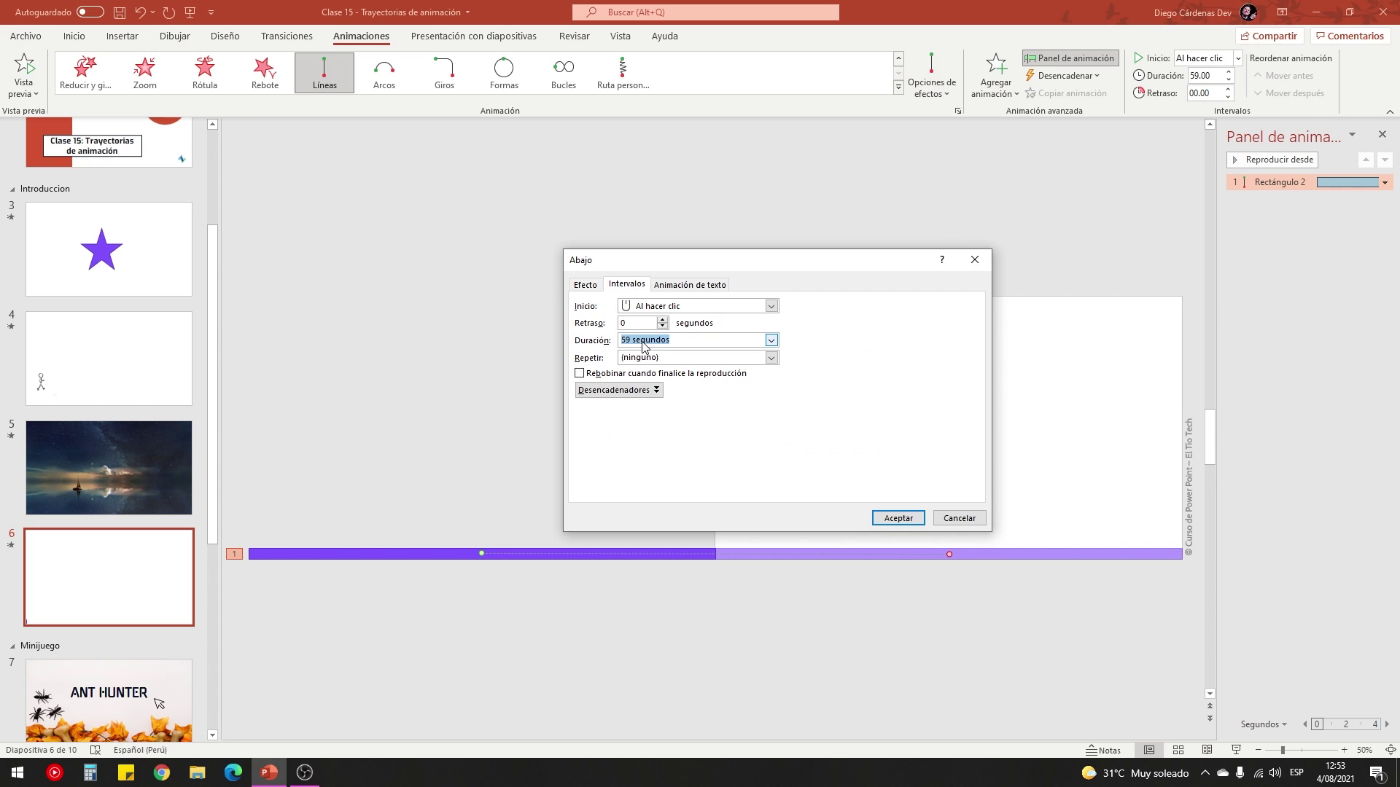
type("120")
left_click(894, 521)
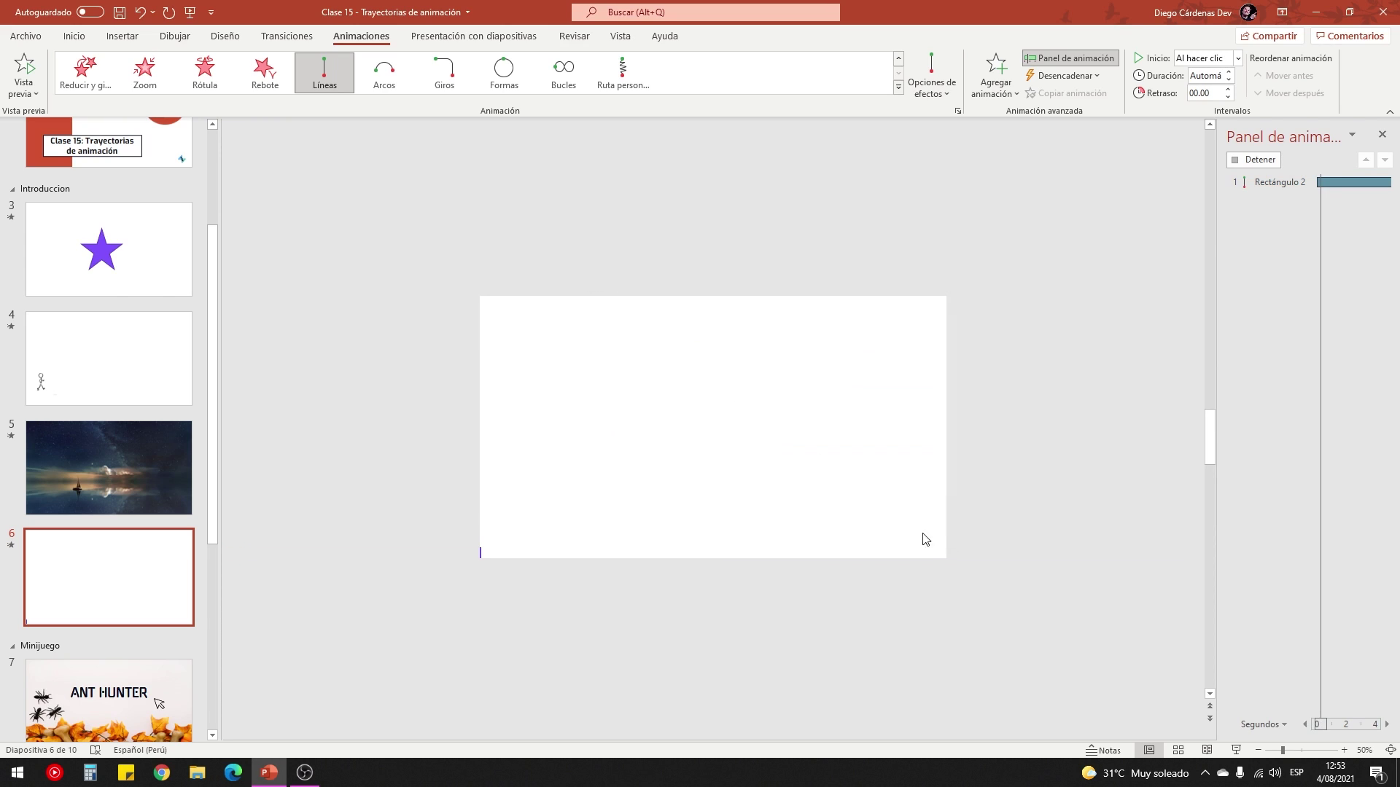
left_click(1237, 758)
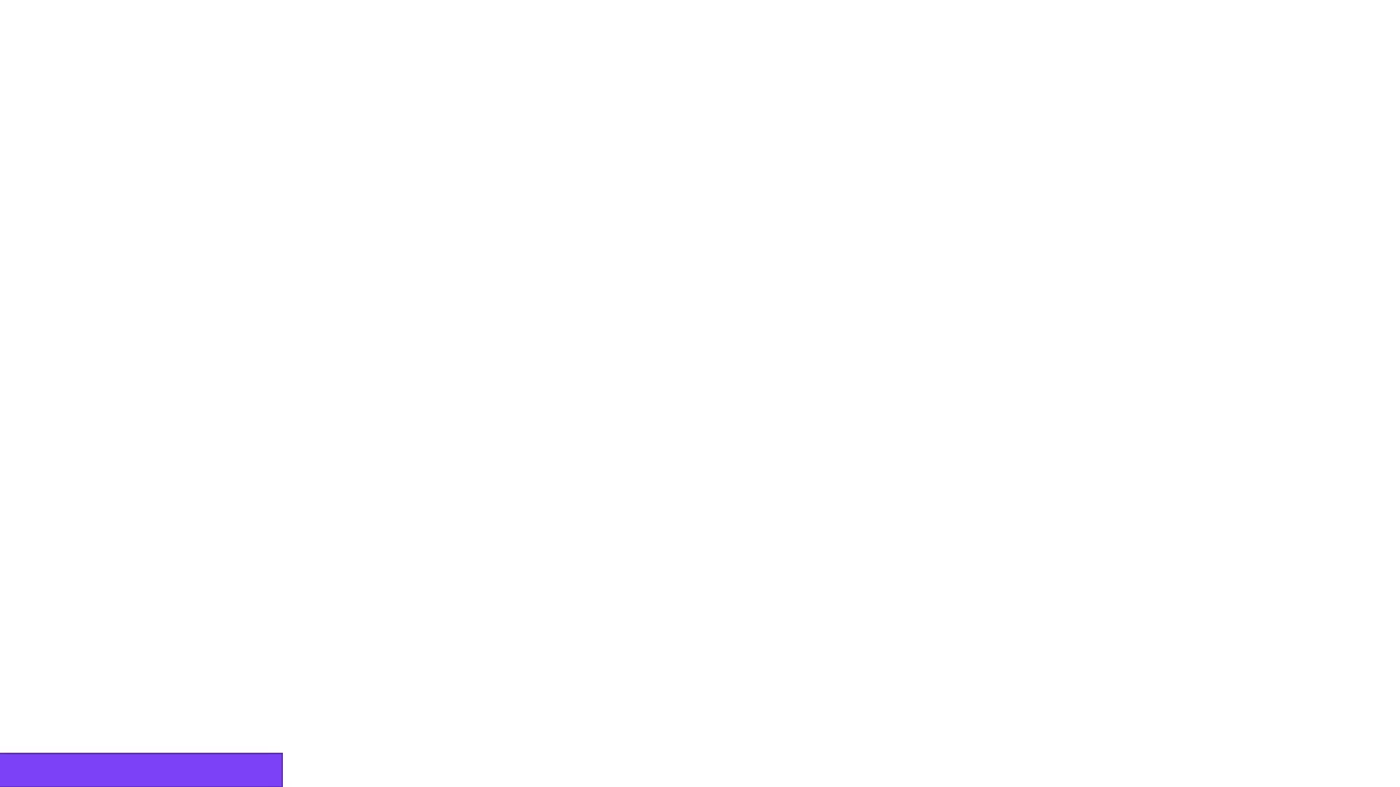
key("Escape")
Set the purple bar's fill transparency to 50% via Más colores de relleno.
left_click(613, 554)
scroll(481, 553, "up", 3, "ctrl")
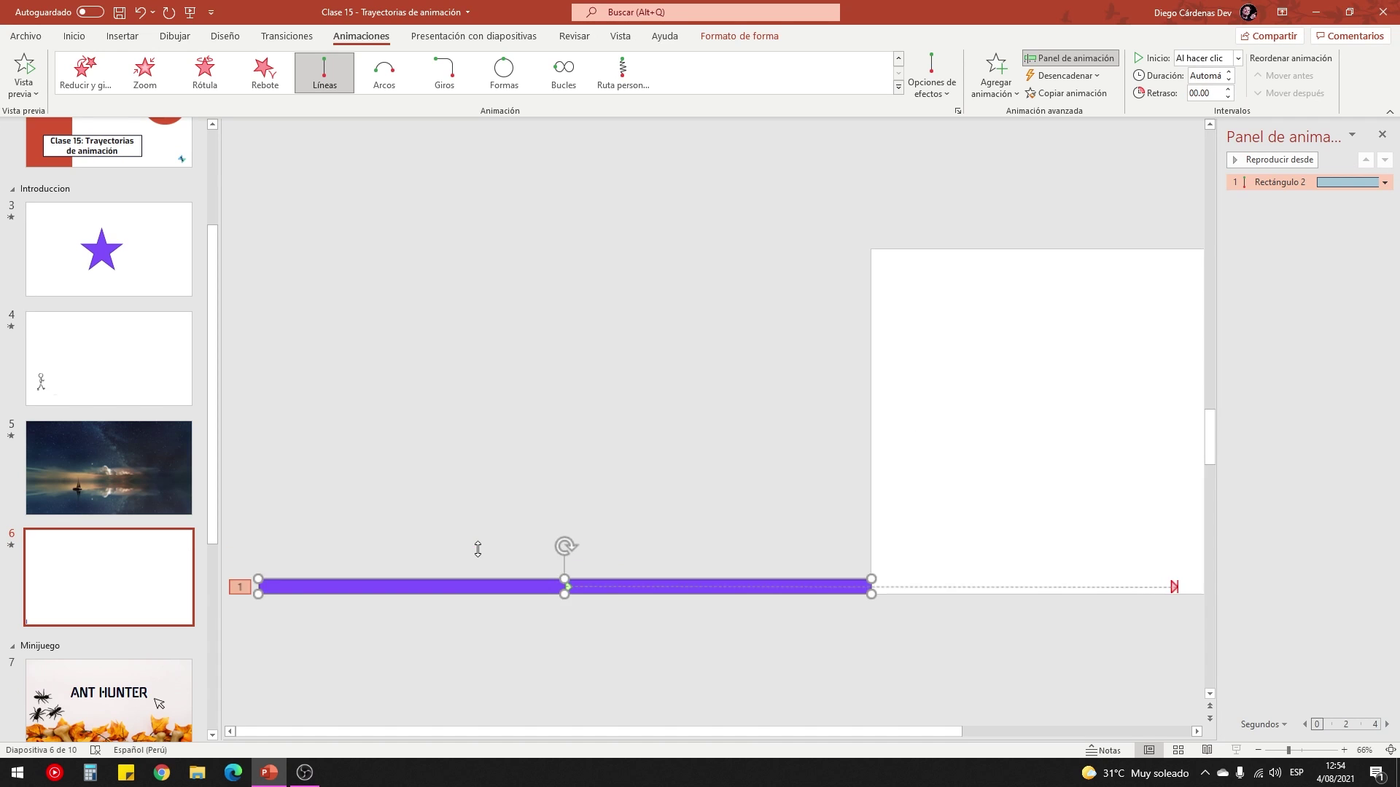
scroll(818, 642, "up", 2, "ctrl")
left_click(718, 676)
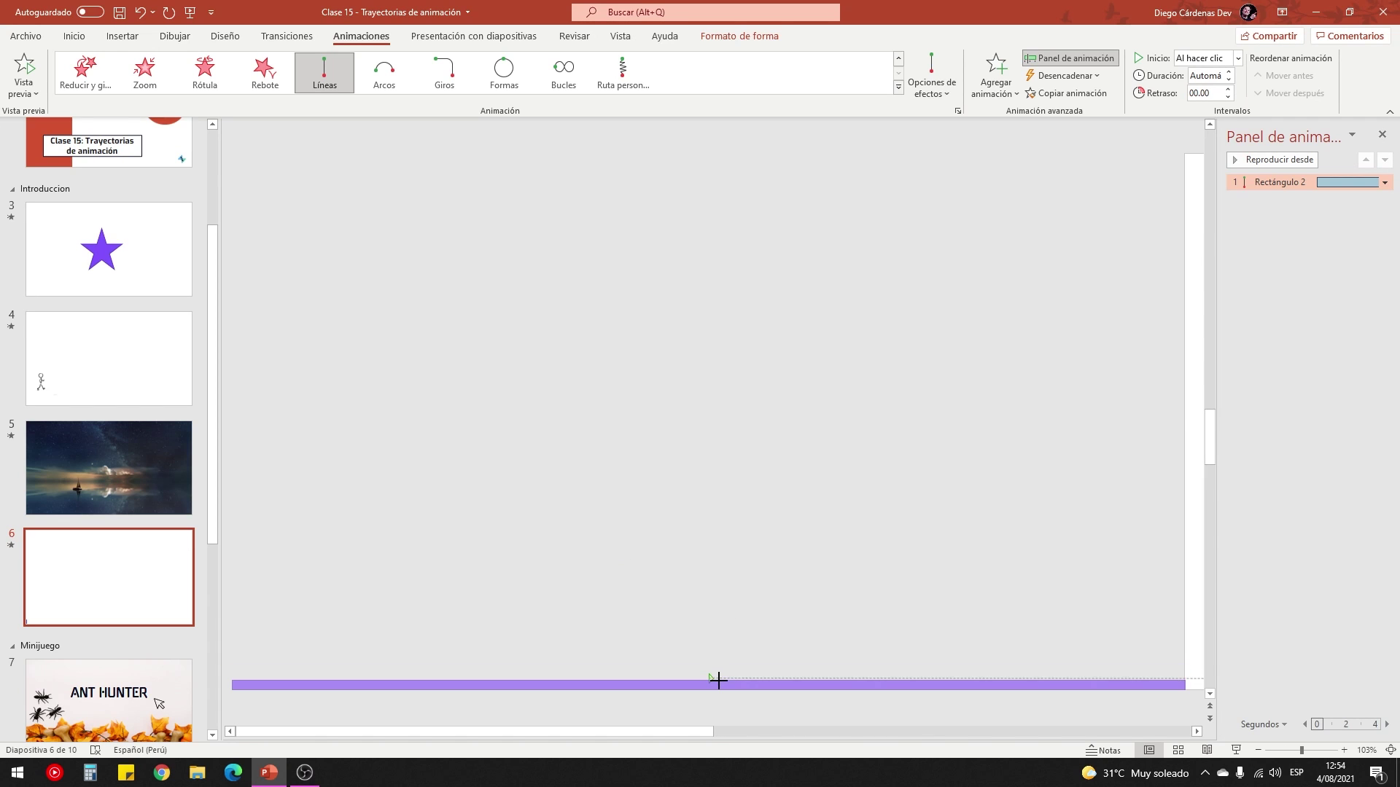
left_click(720, 683)
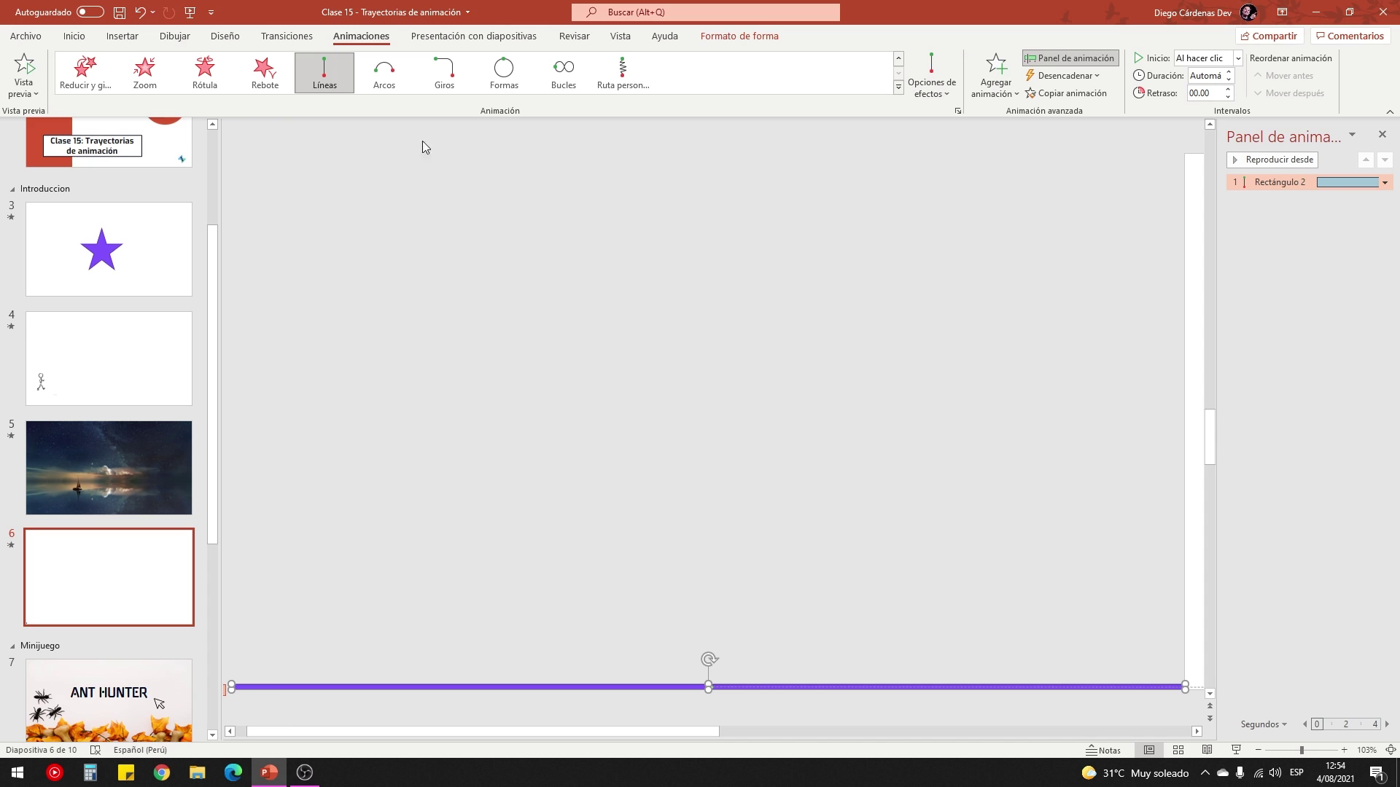
left_click(732, 38)
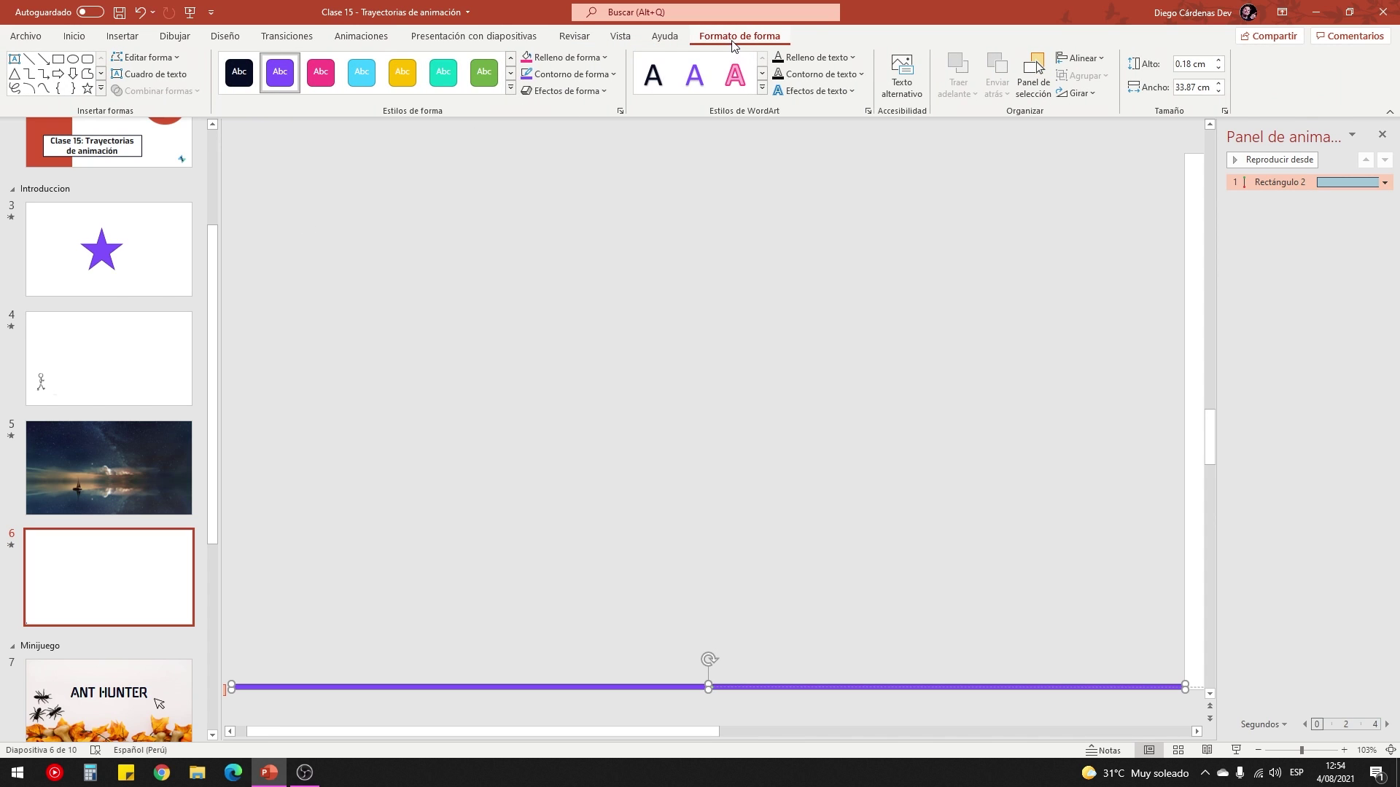
left_click(589, 59)
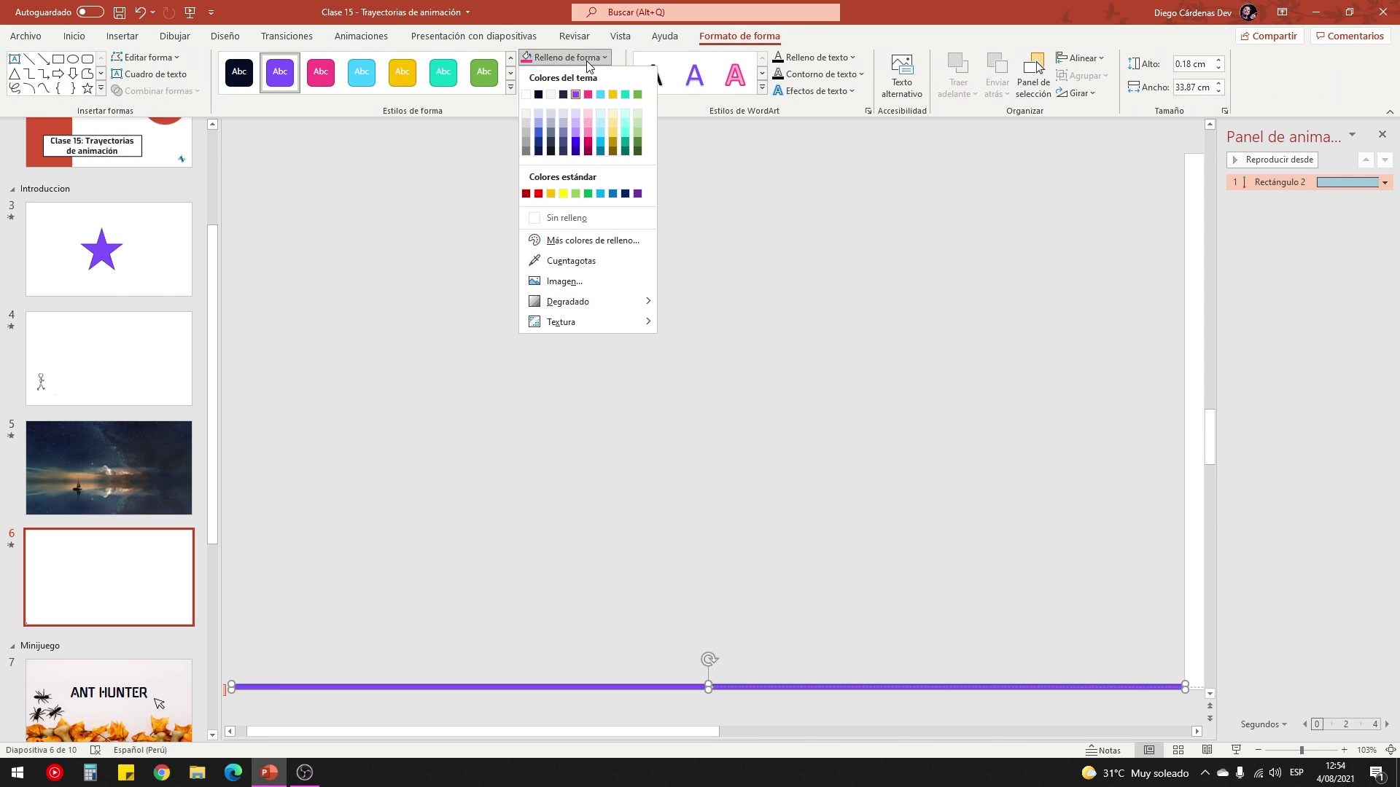
left_click(610, 239)
left_click_drag(681, 515, 722, 516)
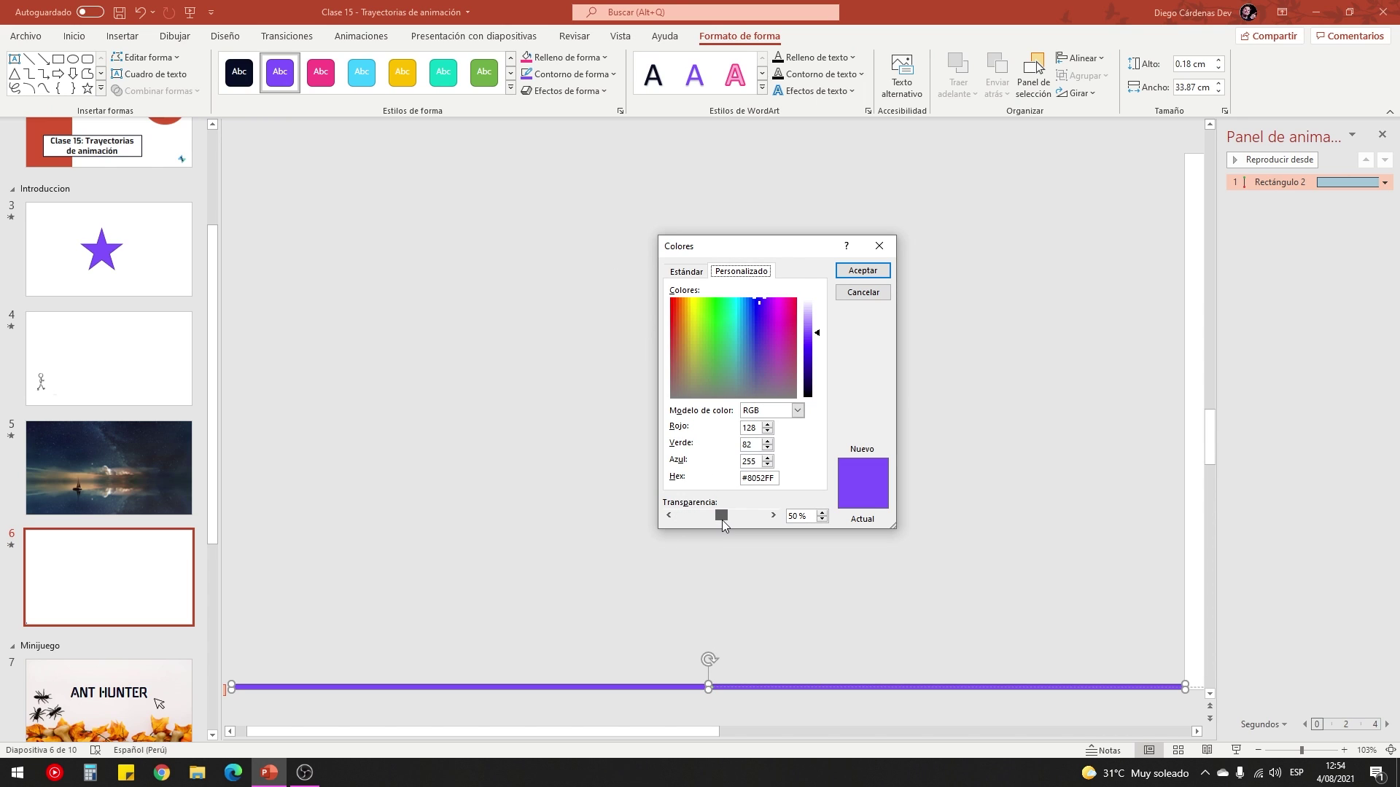
left_click(862, 271)
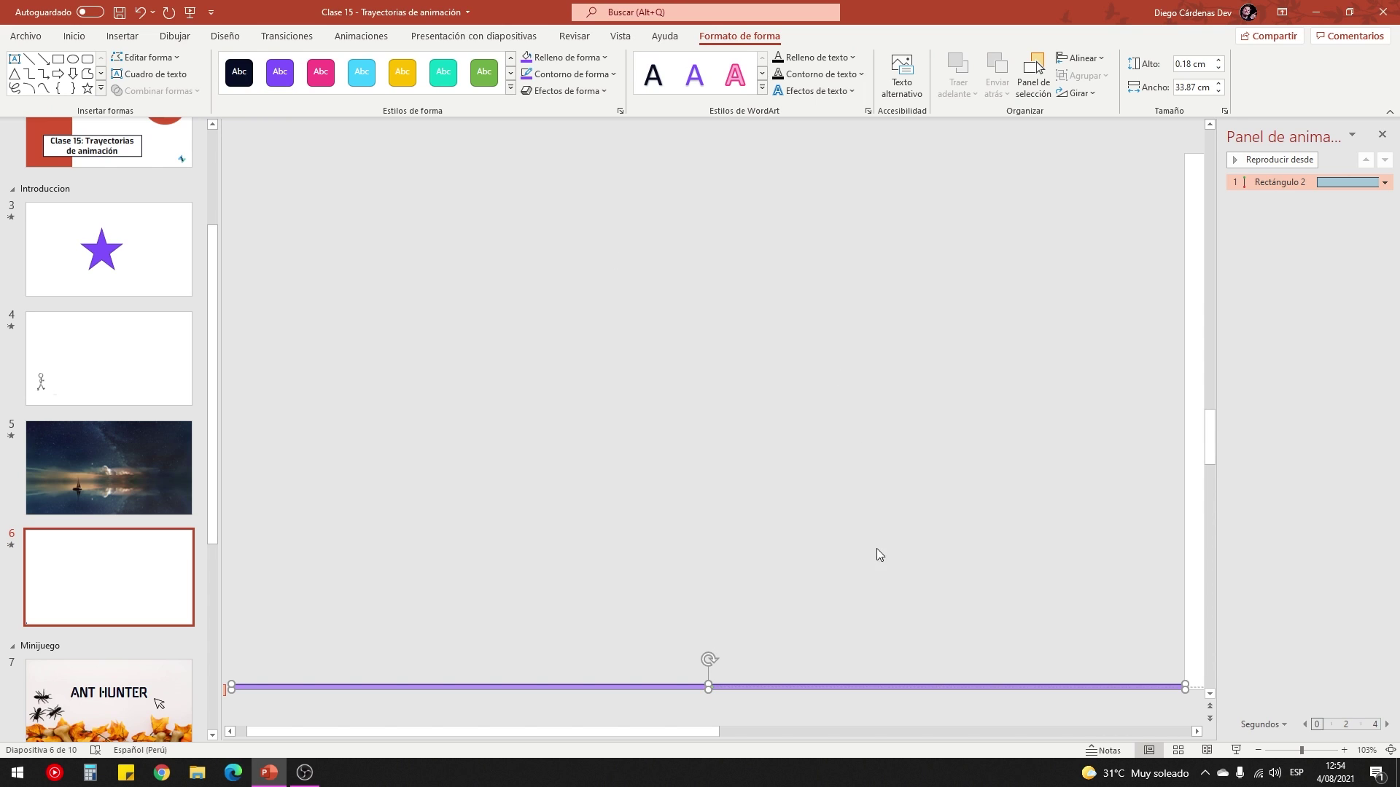
left_click(879, 551)
left_click(1236, 750)
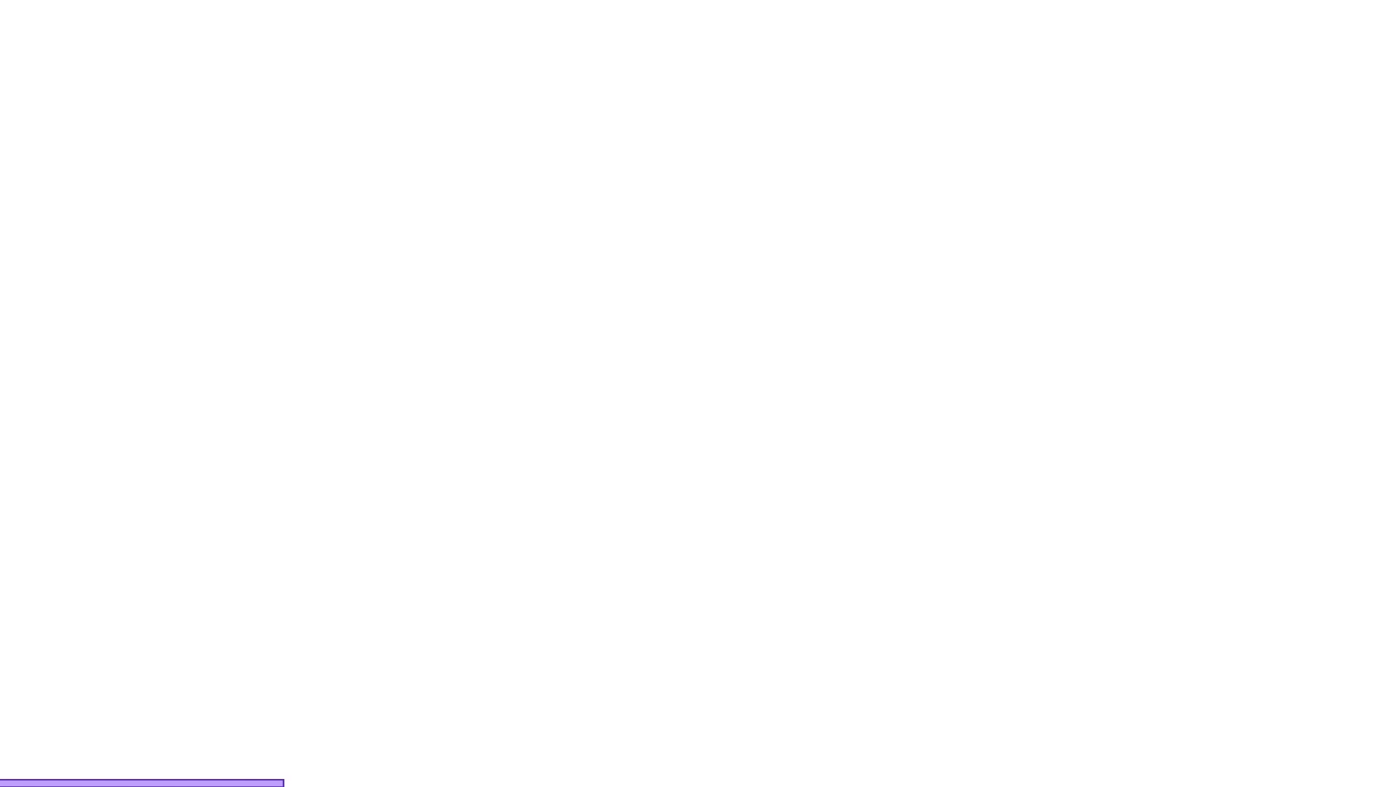
key("Escape")
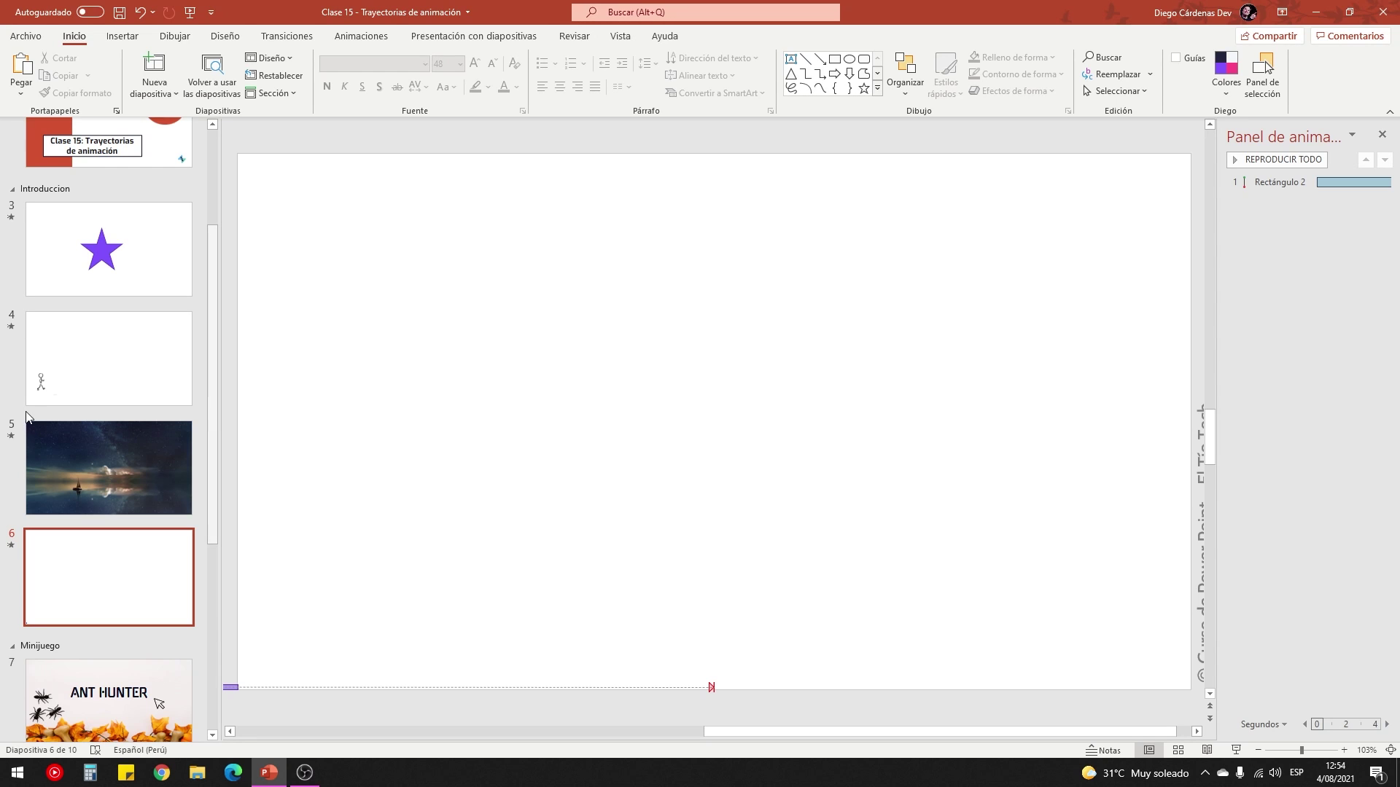
Draw a purple rectangle at upper left and a large circle to its right, then adjust their positions.
left_click(834, 59)
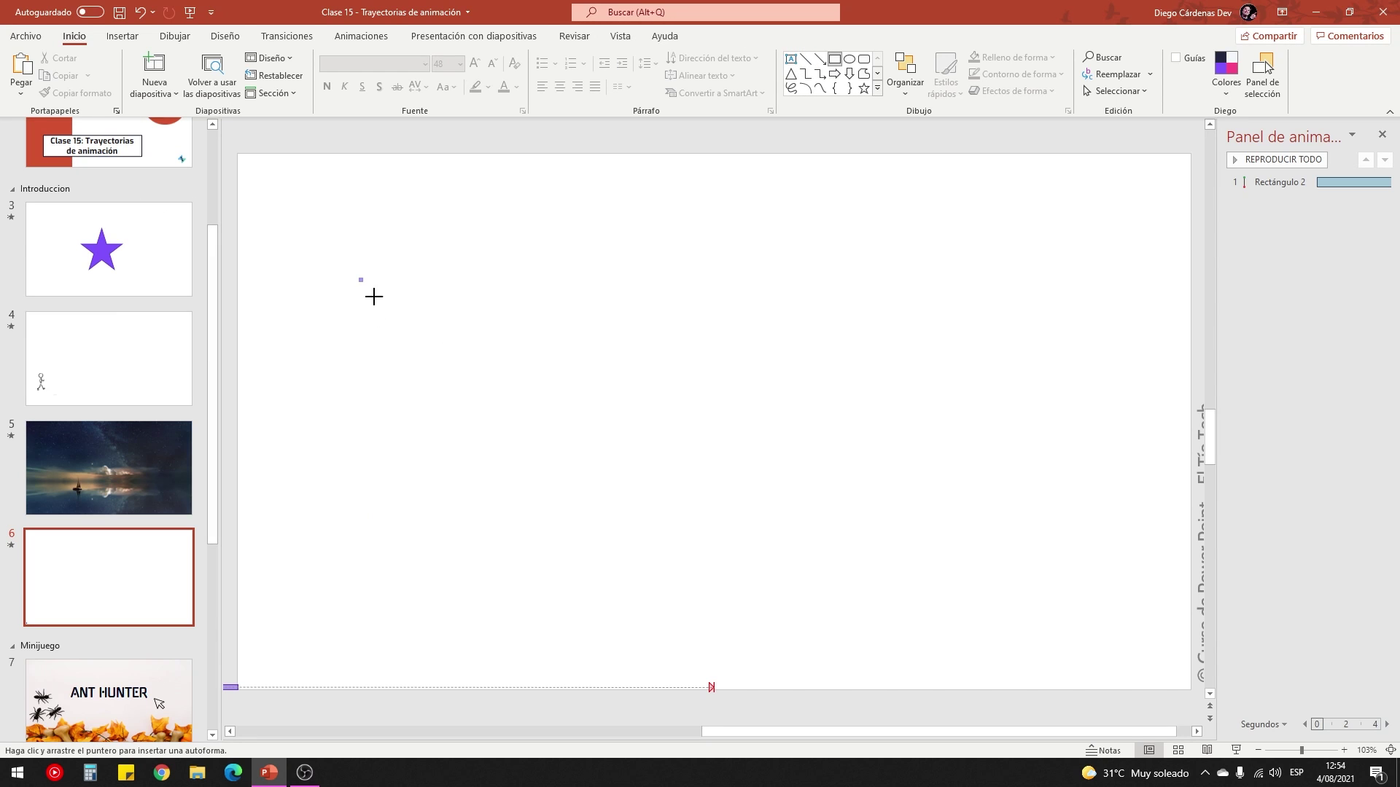
left_click_drag(359, 277, 584, 411)
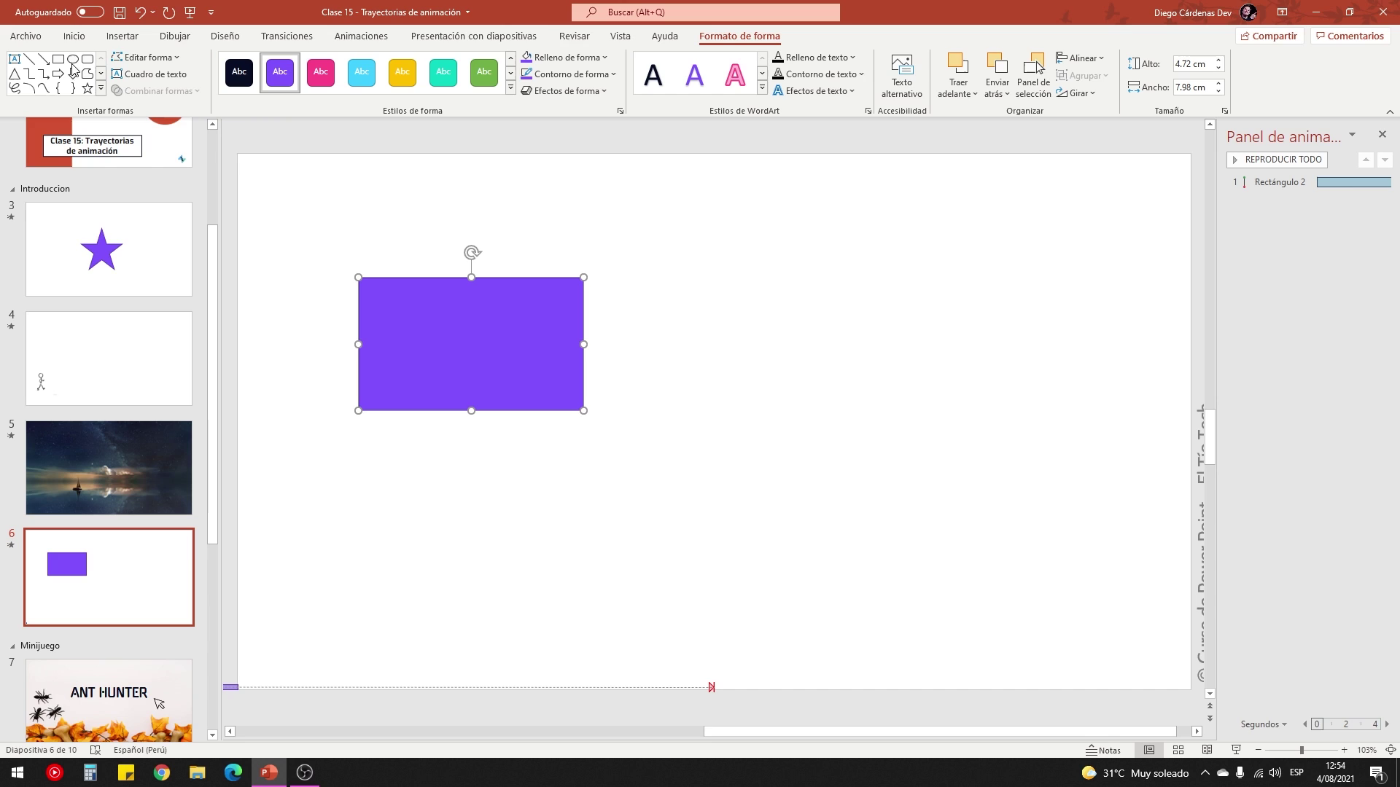
left_click(74, 59)
left_click_drag(765, 284, 1033, 547)
left_click_drag(969, 460, 1025, 499)
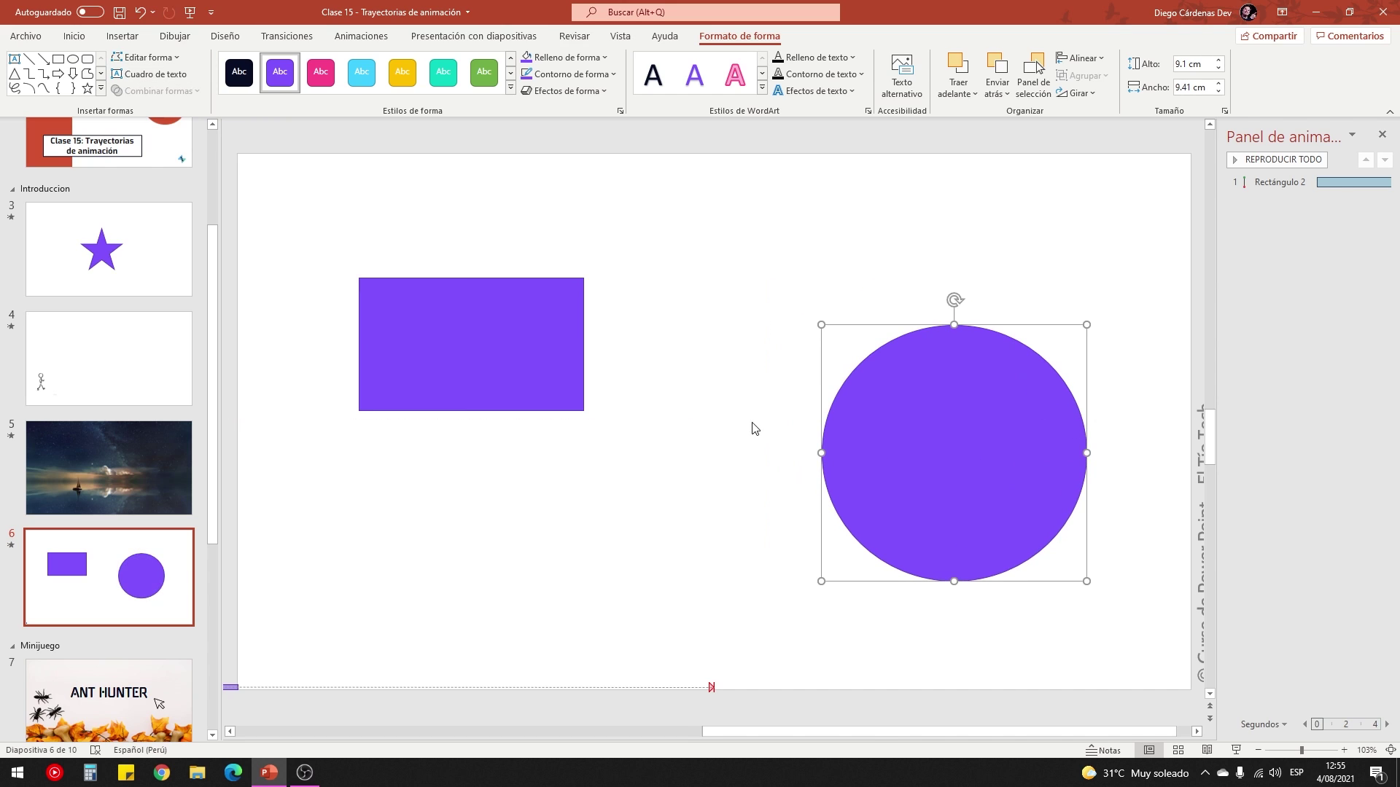
left_click_drag(496, 345, 478, 325)
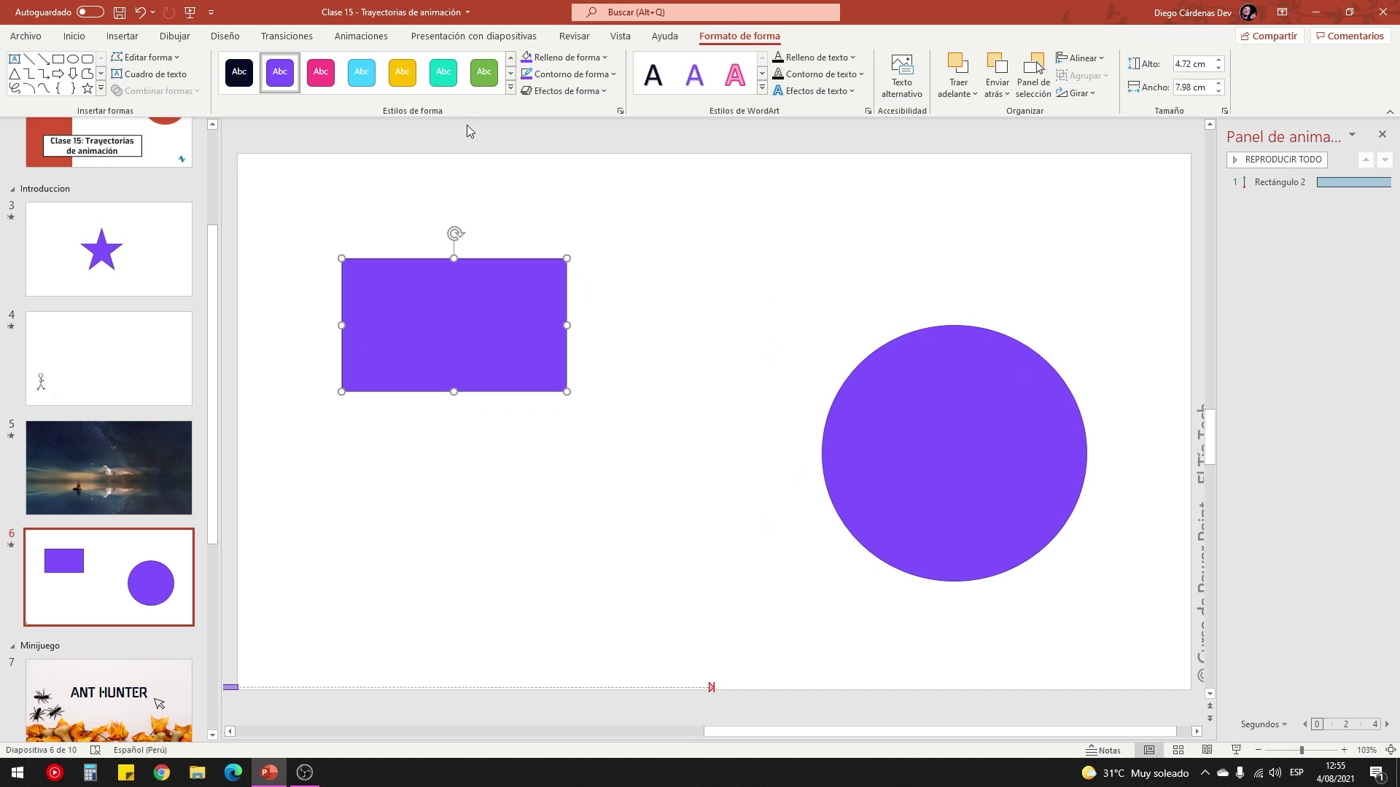
Give the rectangle a Flotar hacia dentro entrance that starts Con la anterior.
left_click(359, 38)
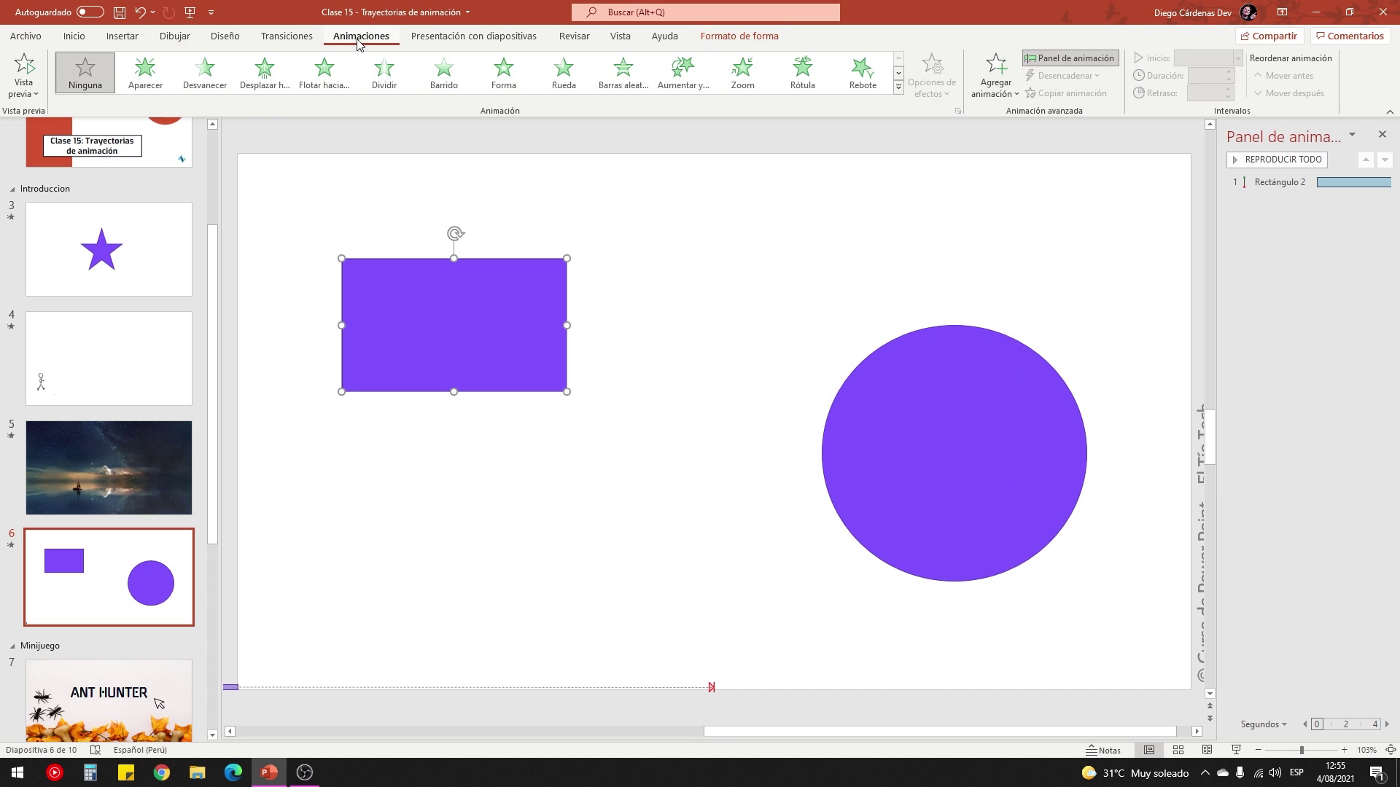
left_click(325, 73)
left_click(1237, 58)
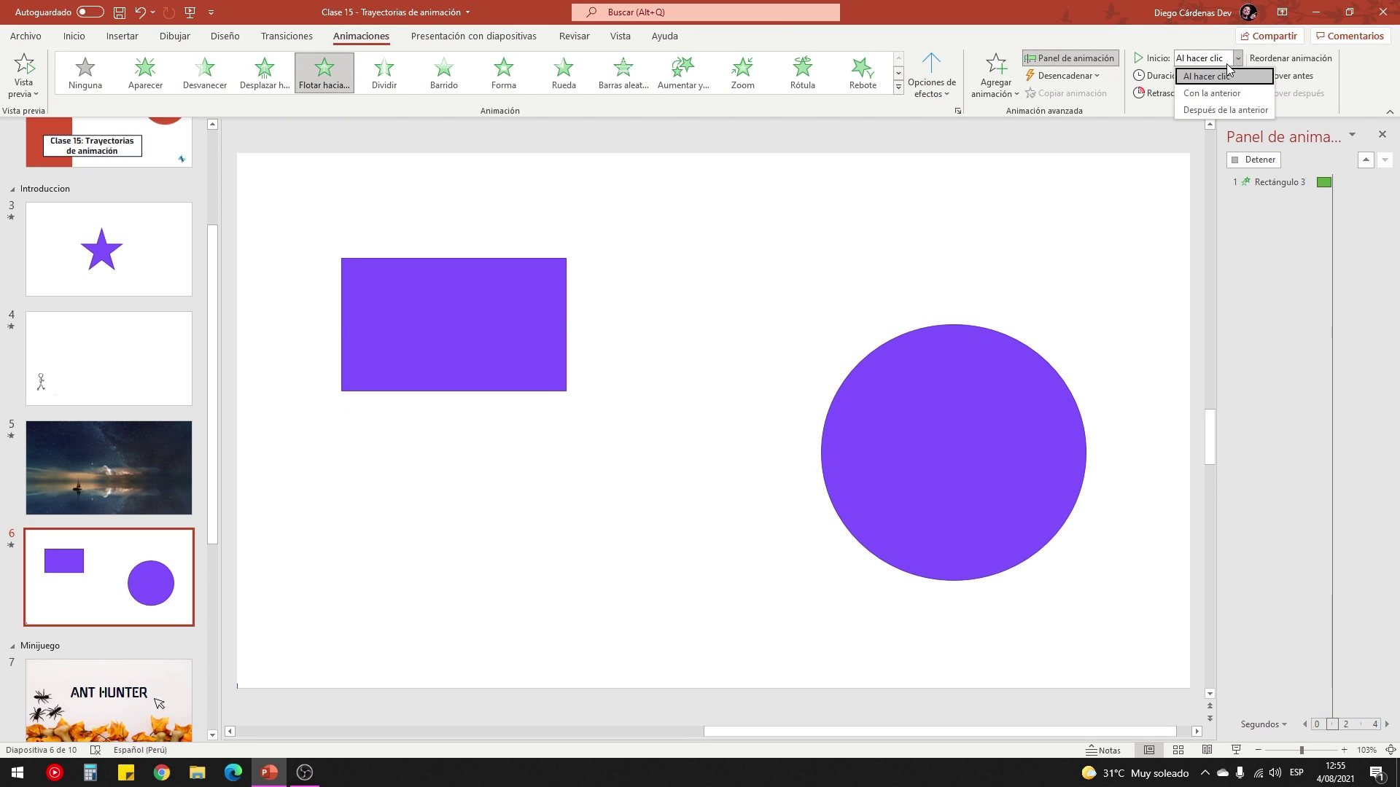
left_click(1219, 93)
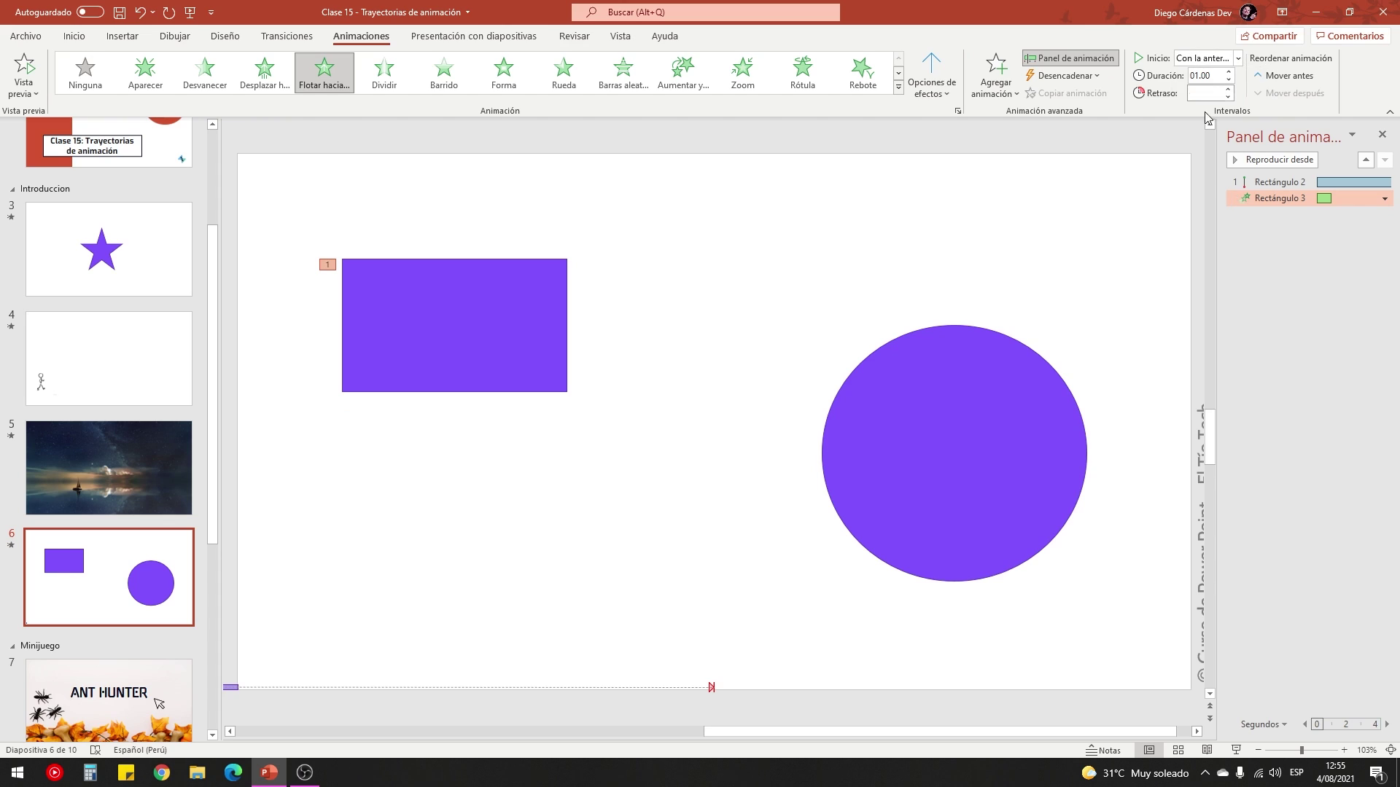
Give the purple circle a Zoom entrance starting Después de la anterior, then review the animations.
left_click(980, 425)
left_click(742, 73)
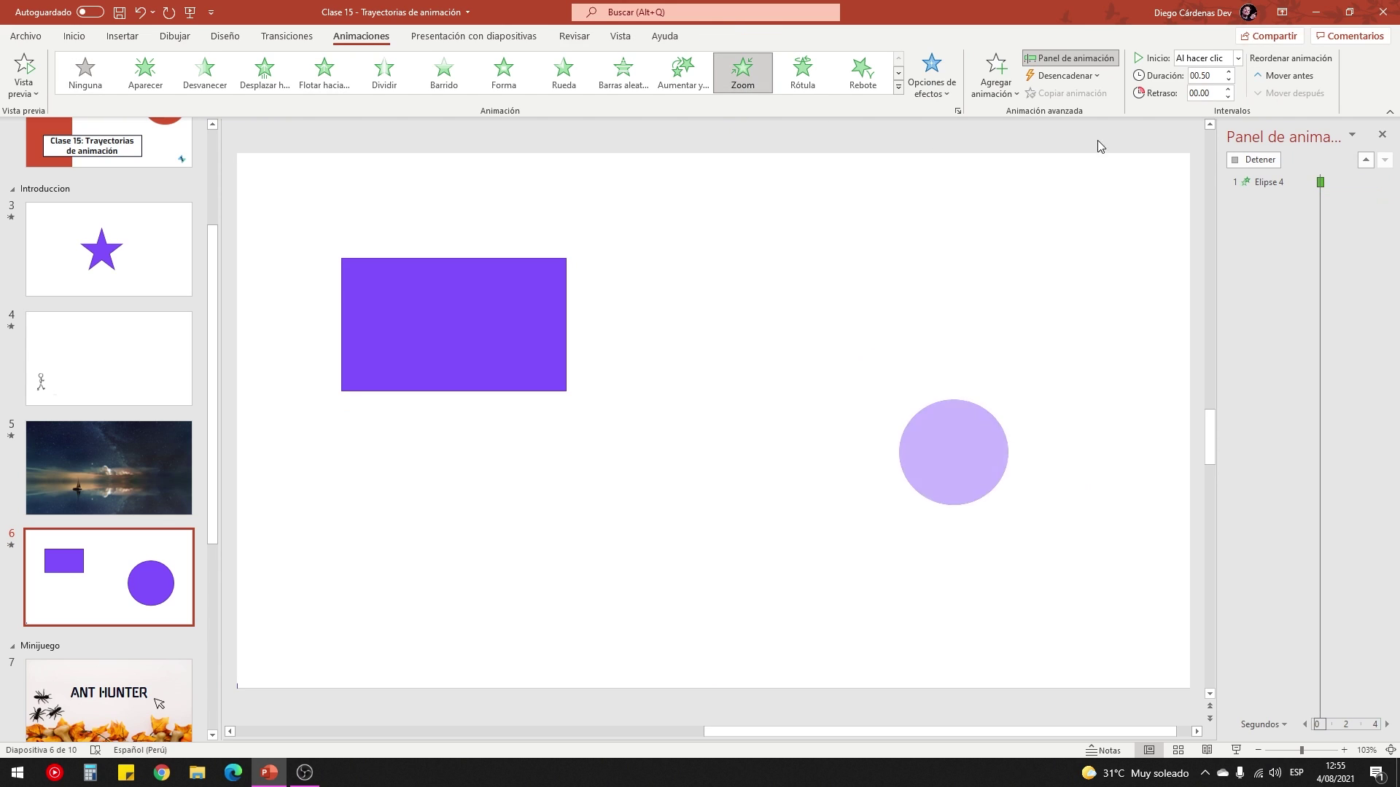
left_click(1237, 59)
left_click(1231, 111)
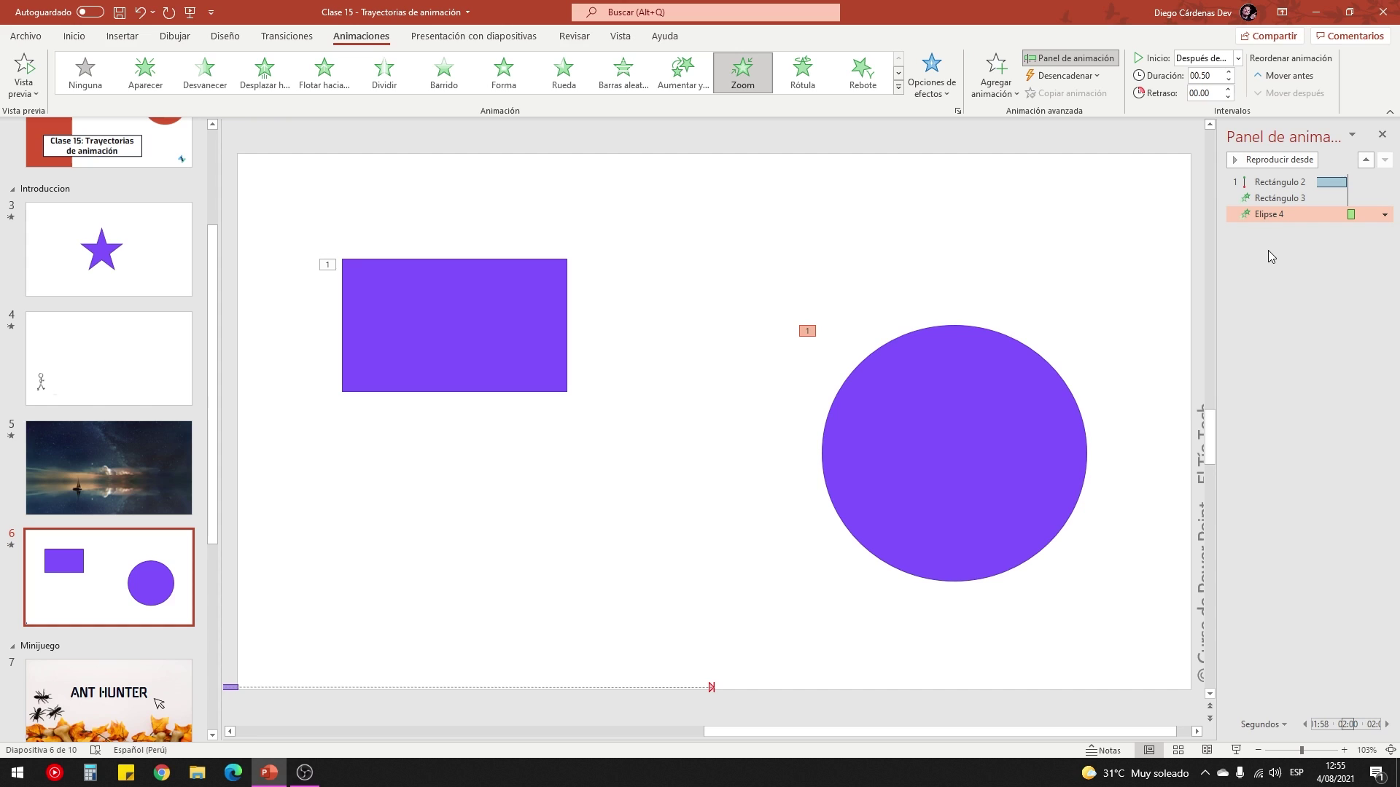
left_click(1269, 183)
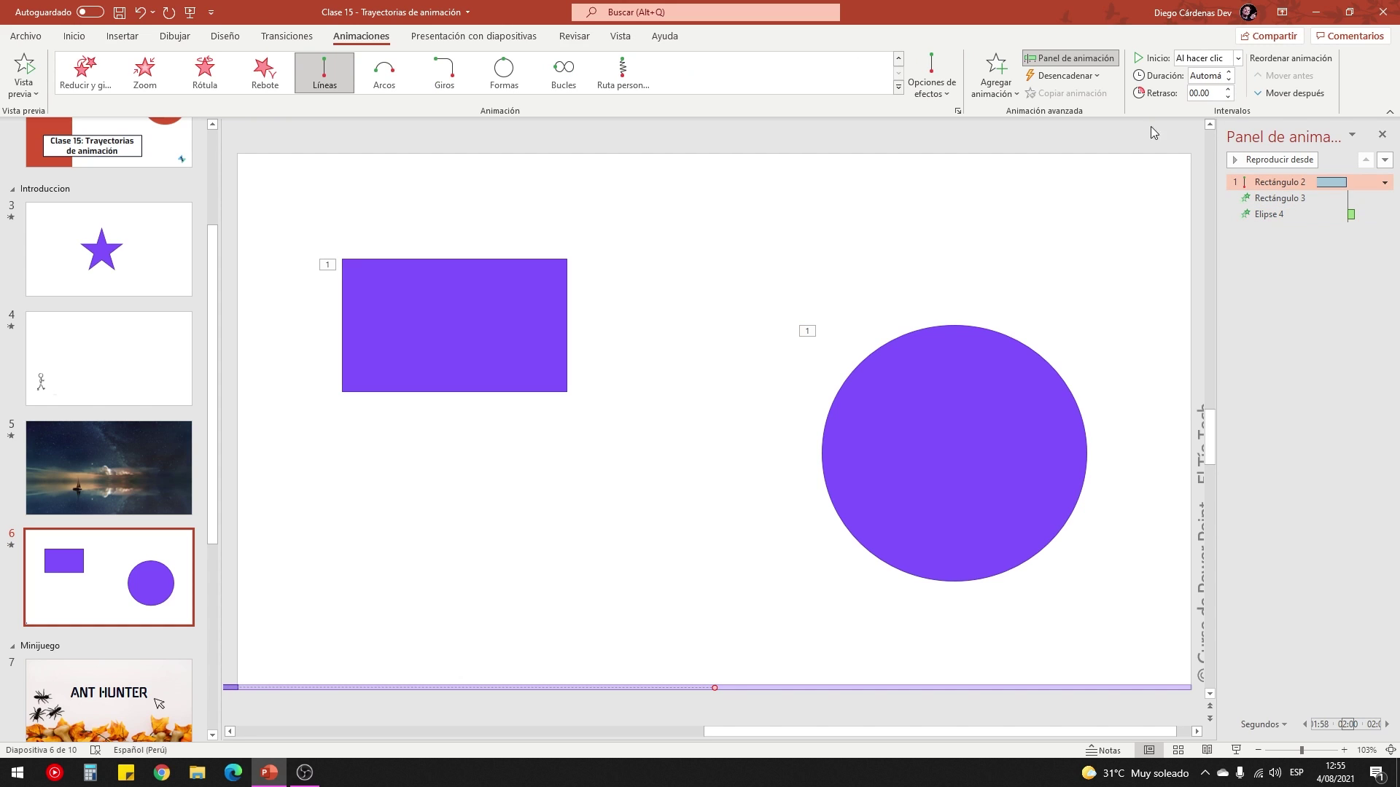
left_click(690, 508)
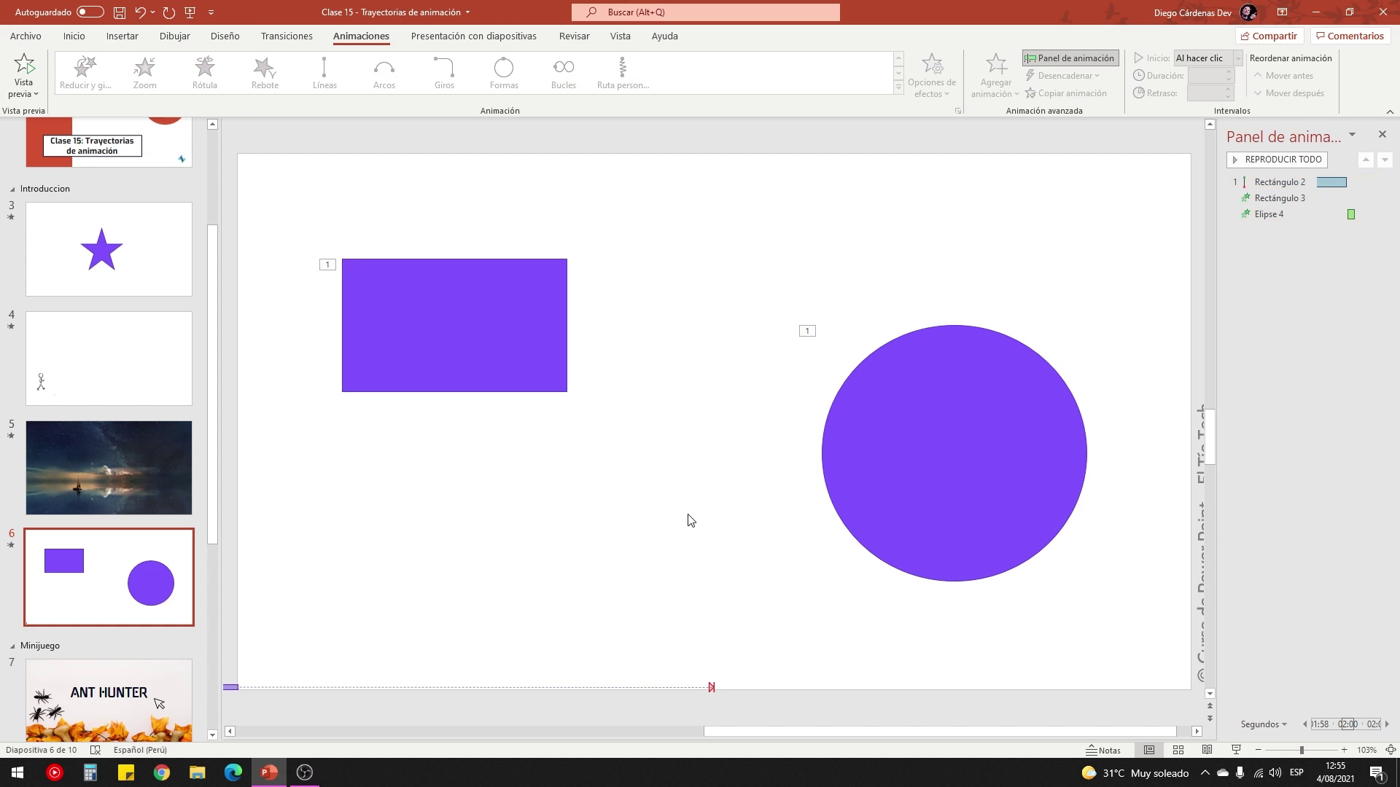
left_click(1235, 751)
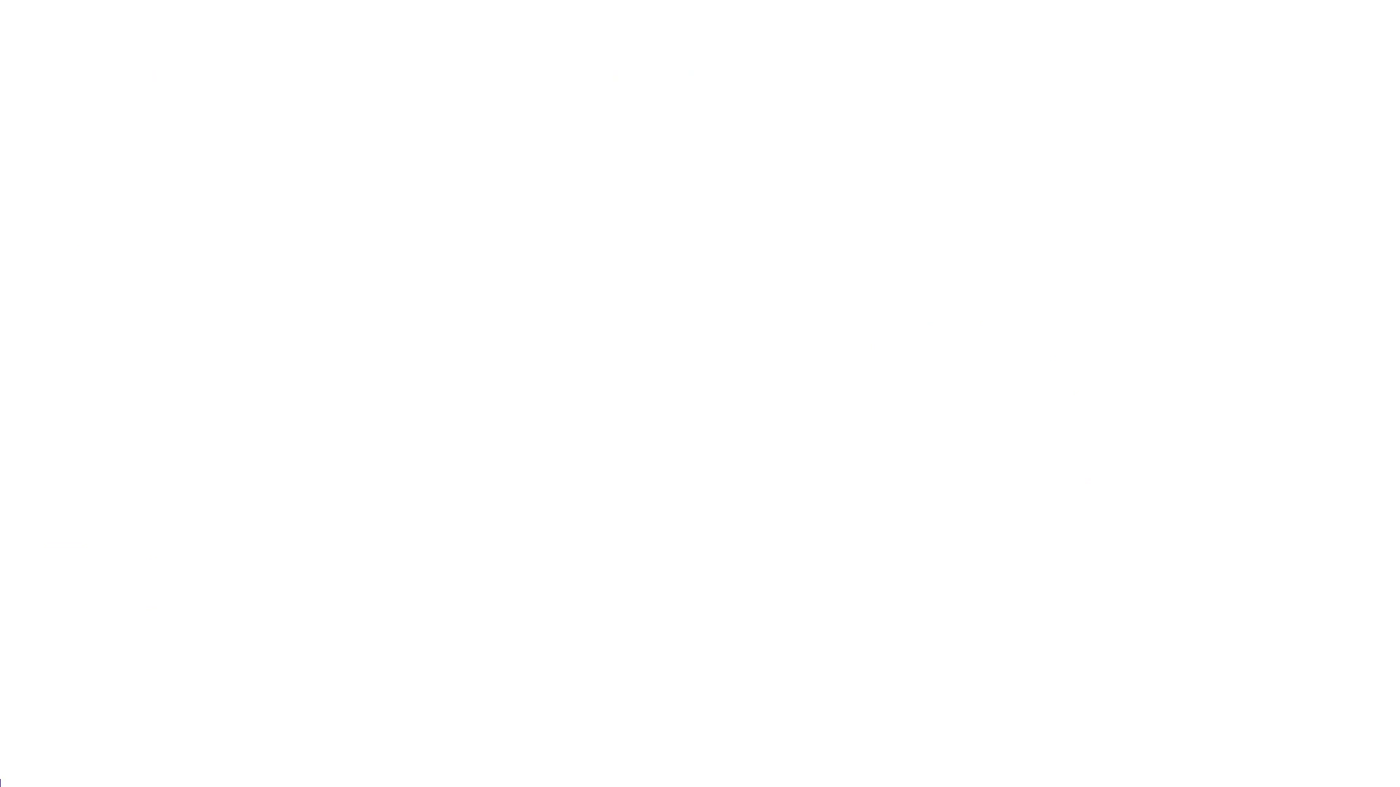
left_click(505, 514)
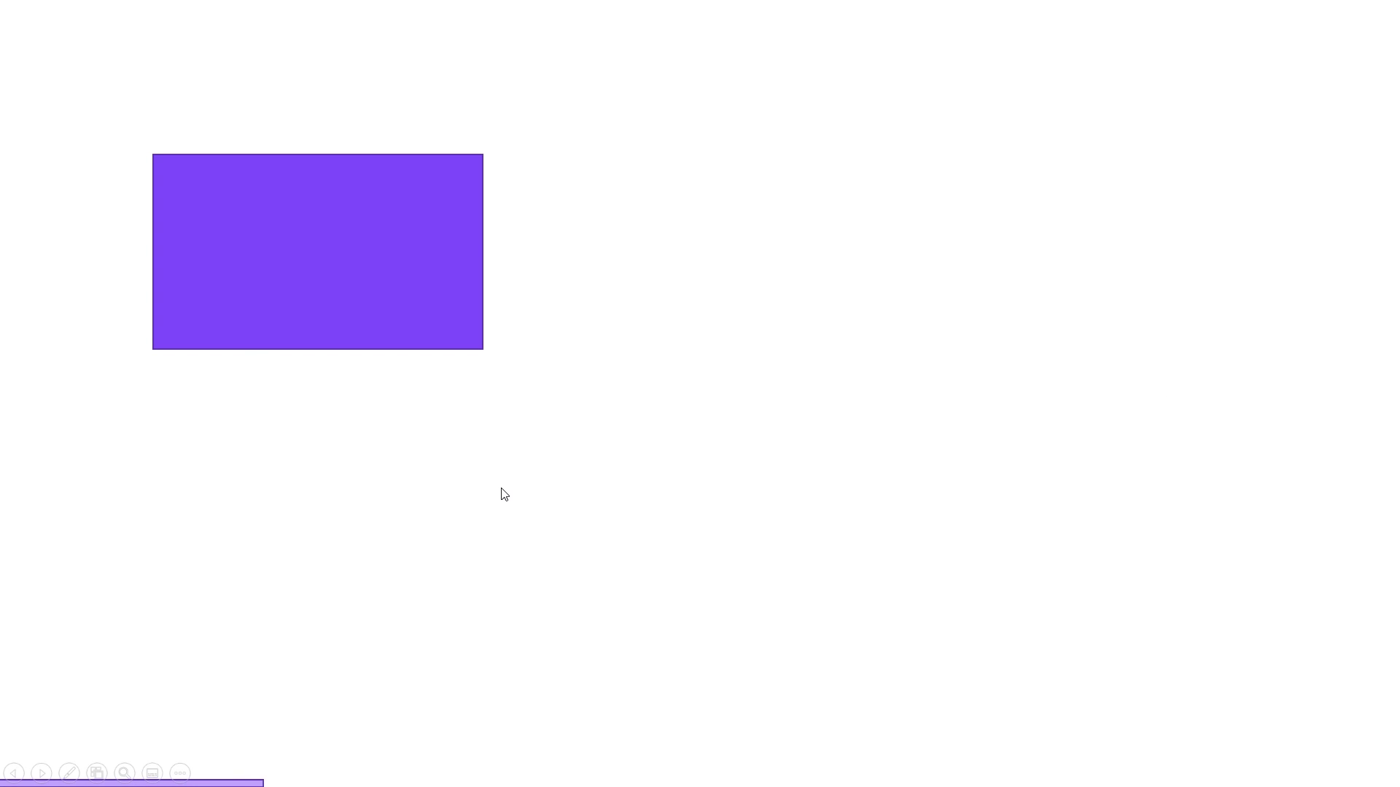
key("Escape")
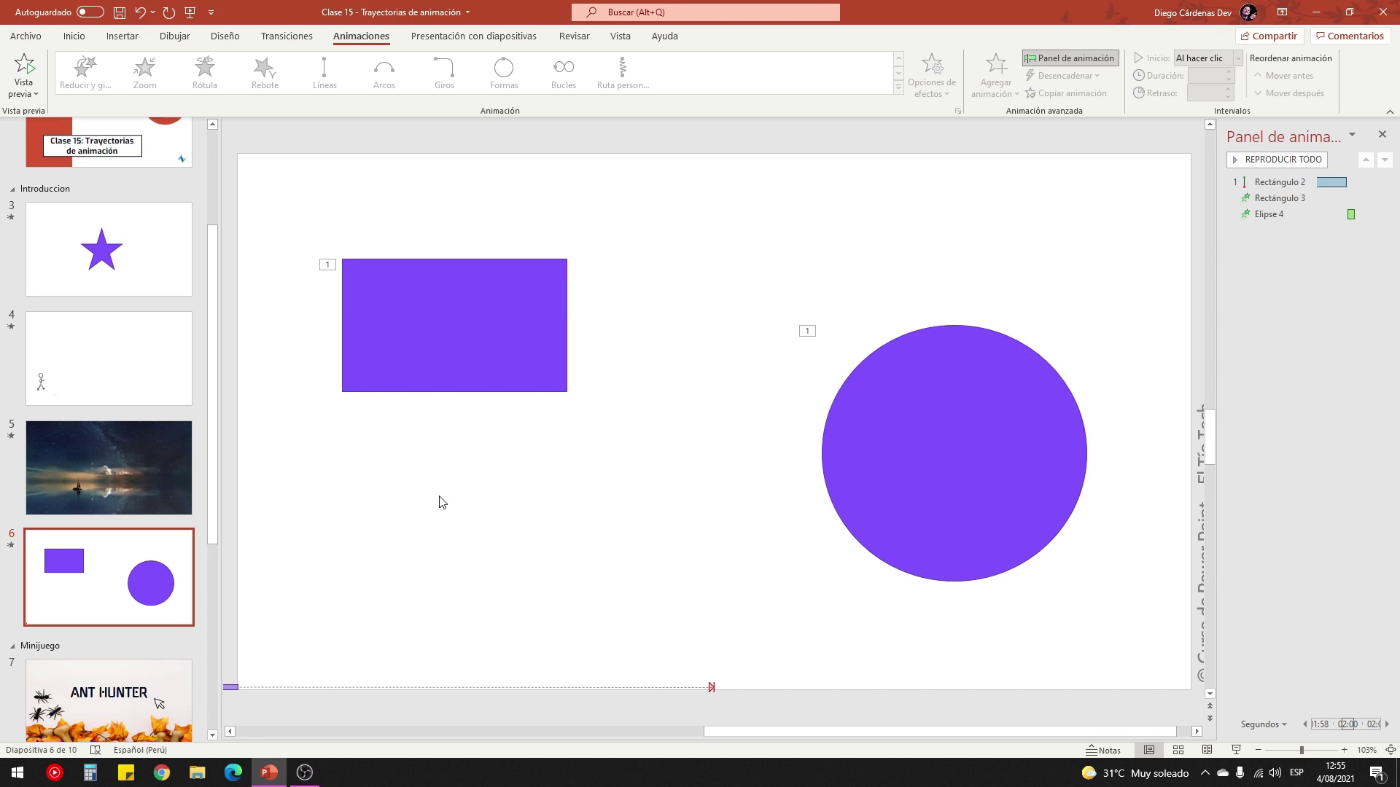
Browse the ANT HUNTER title, hard-level and easy-level slides, ending on slide 8 'Nivel: Fácil'.
scroll(159, 577, "down", 2)
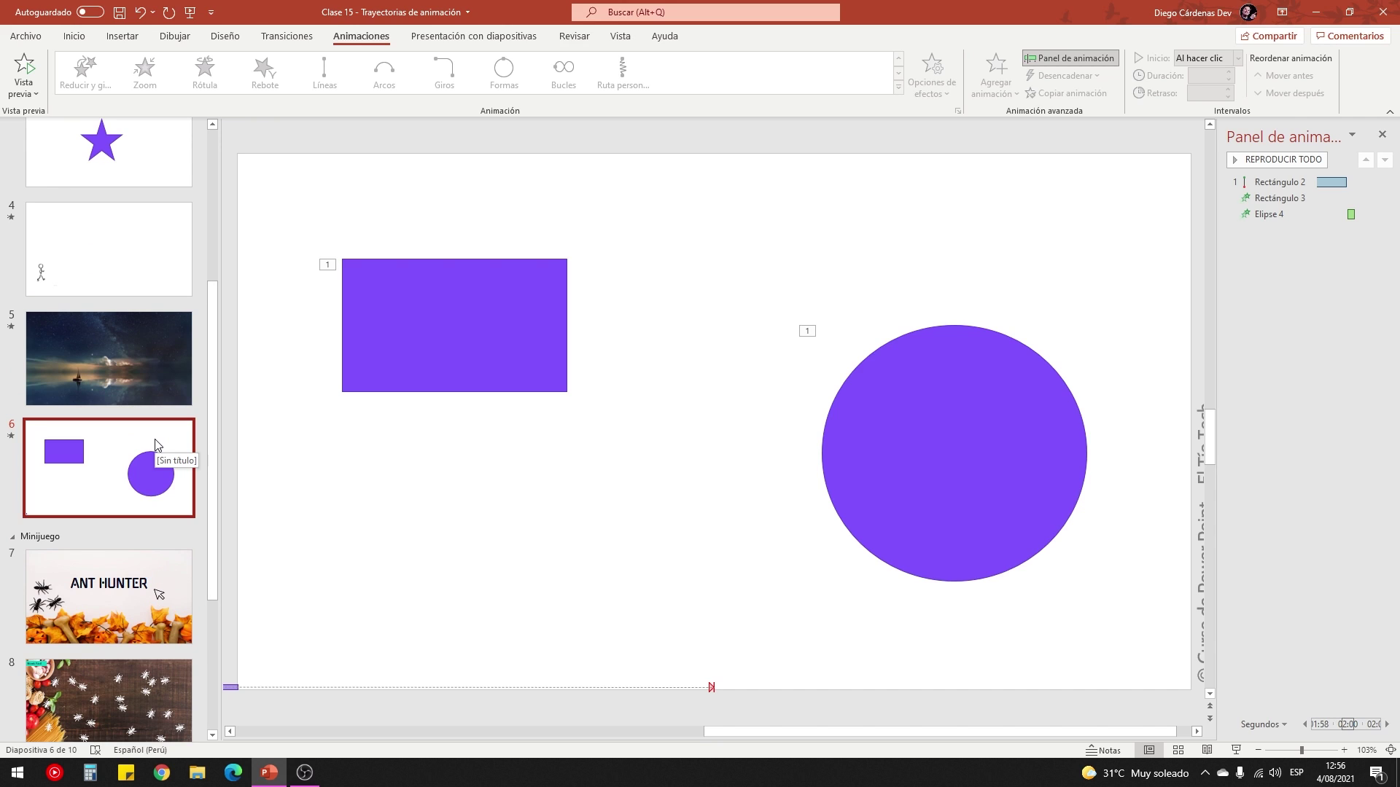
left_click(145, 576)
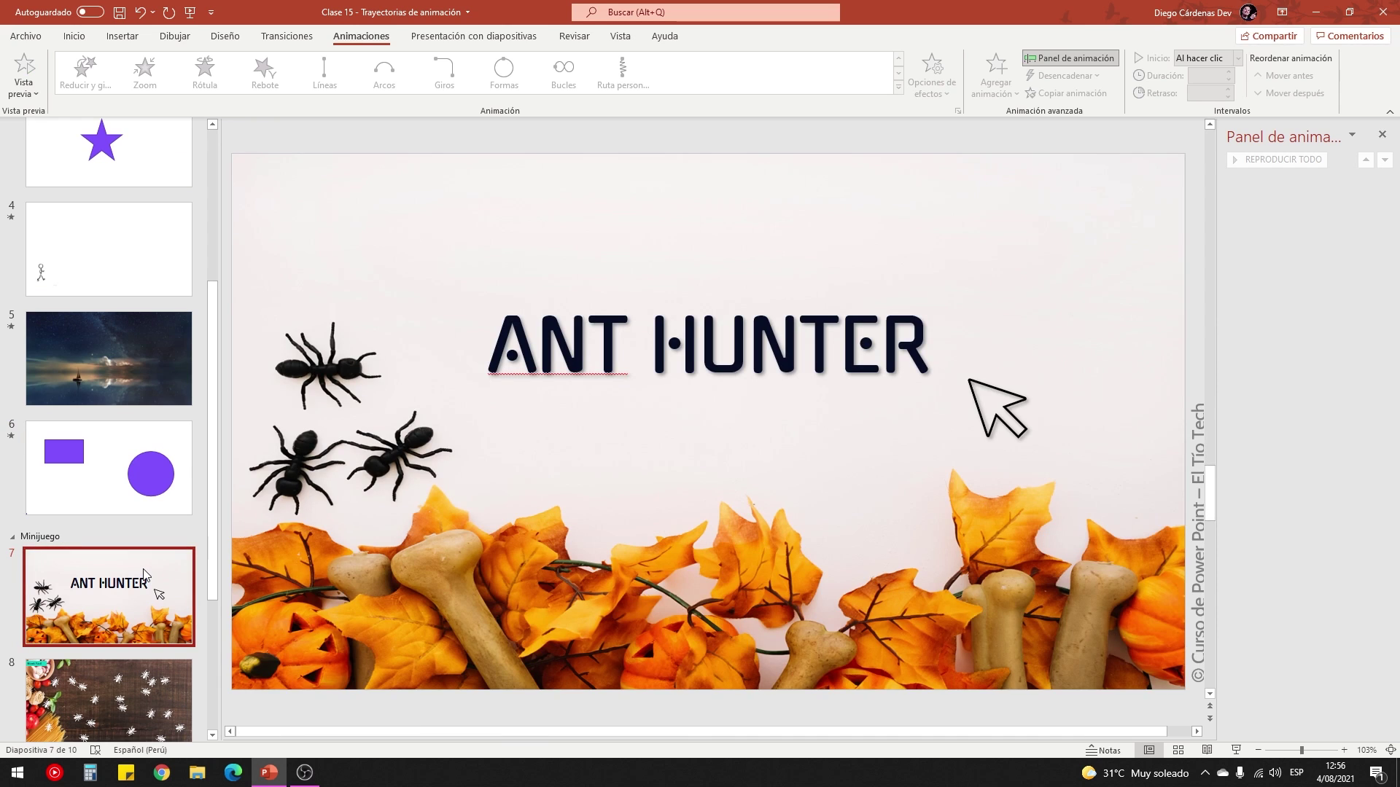
scroll(146, 574, "down", 2)
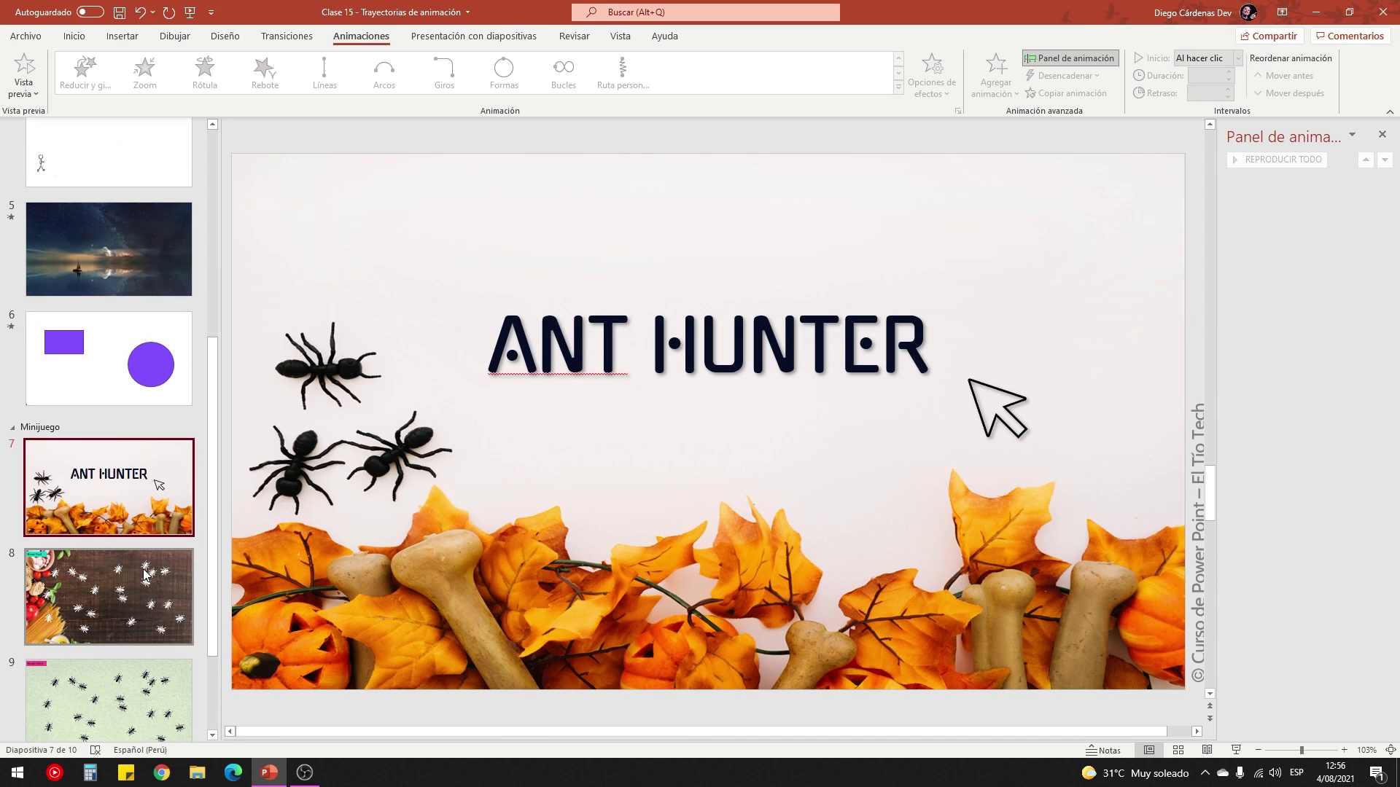
scroll(145, 575, "down", 1)
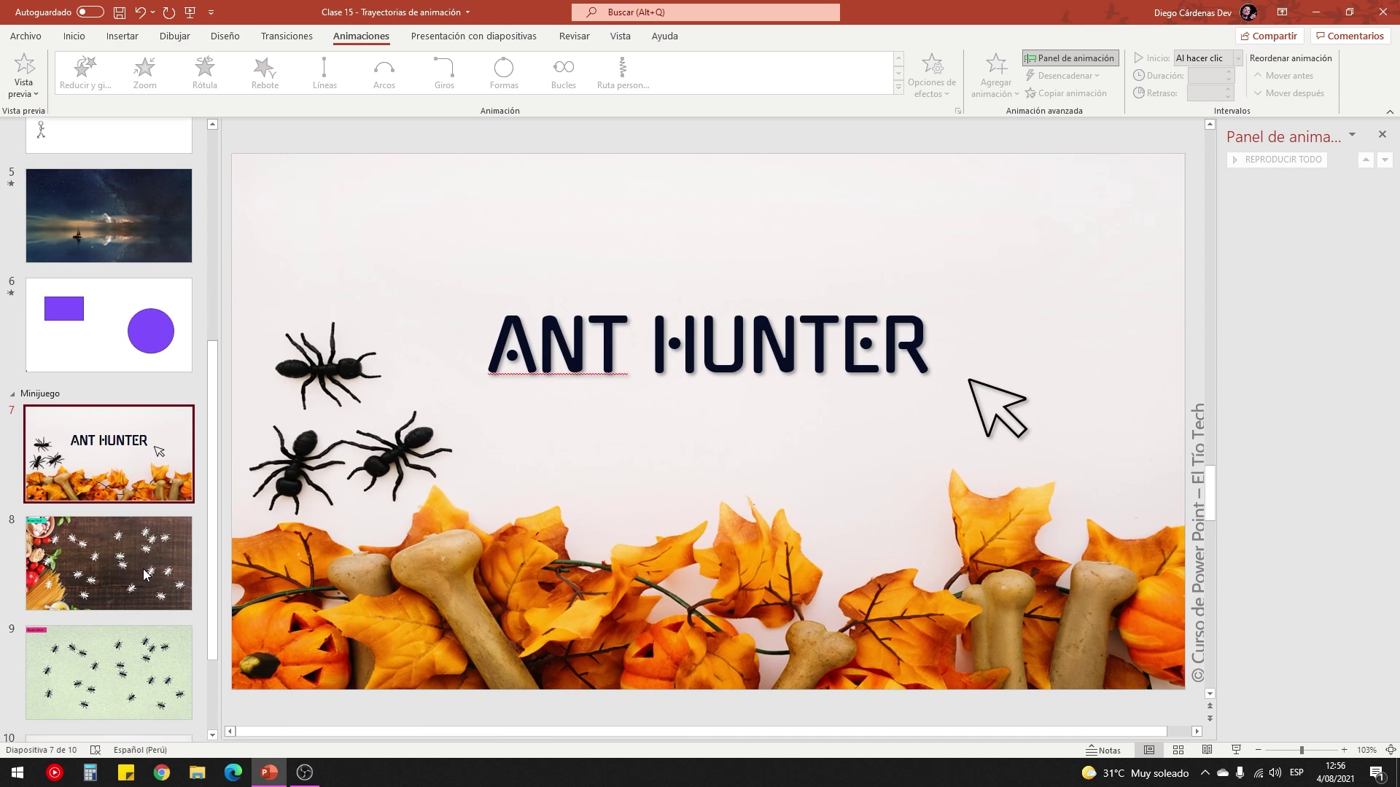
left_click(143, 661)
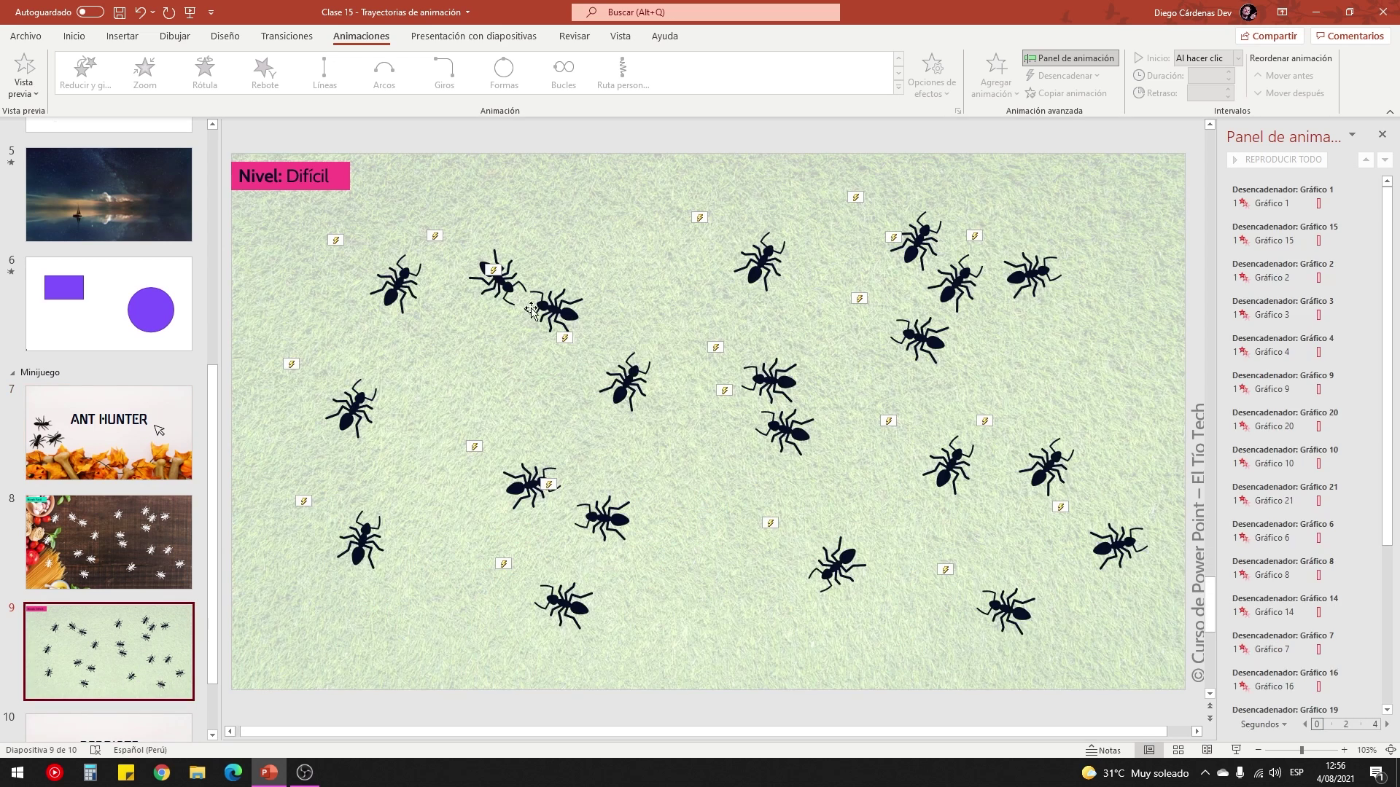
left_click(138, 417)
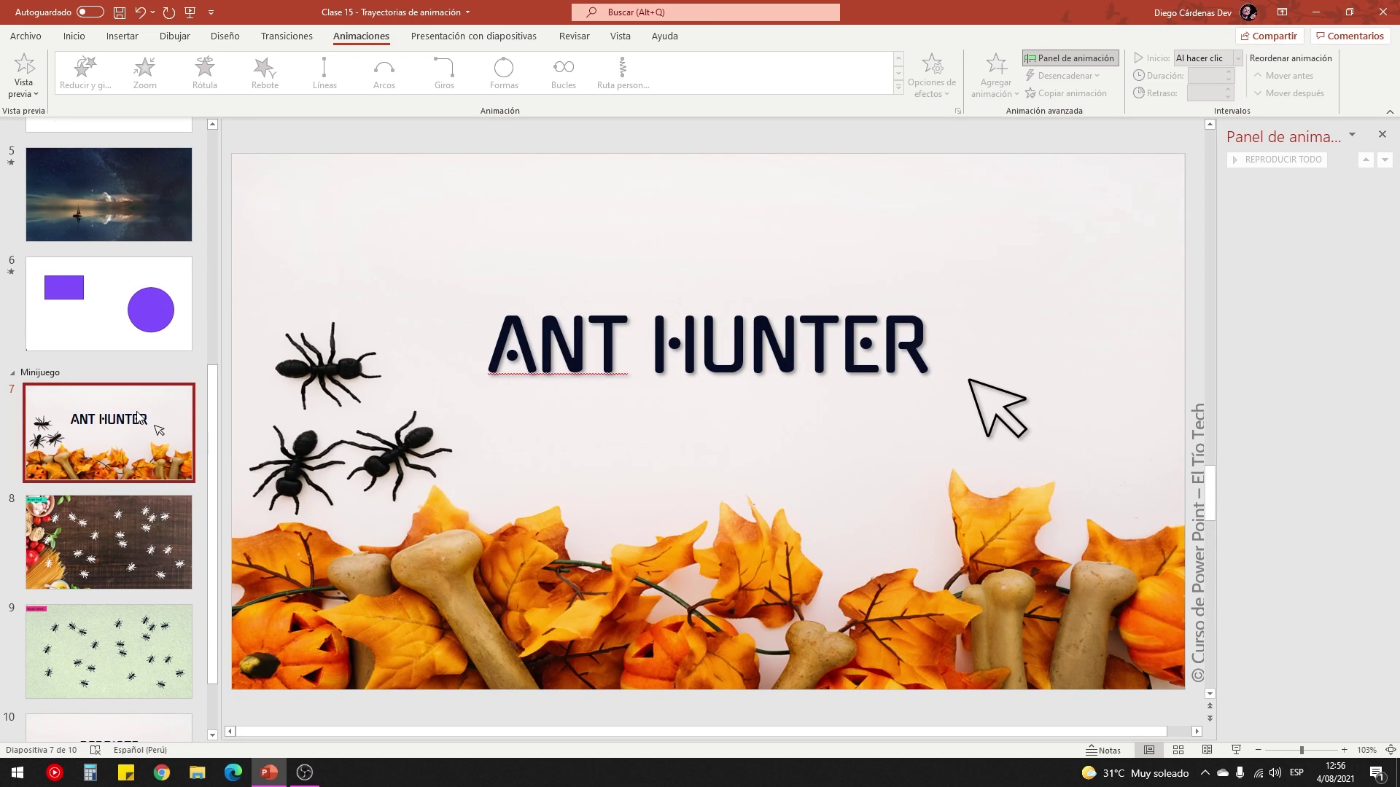
scroll(137, 416, "down", 1)
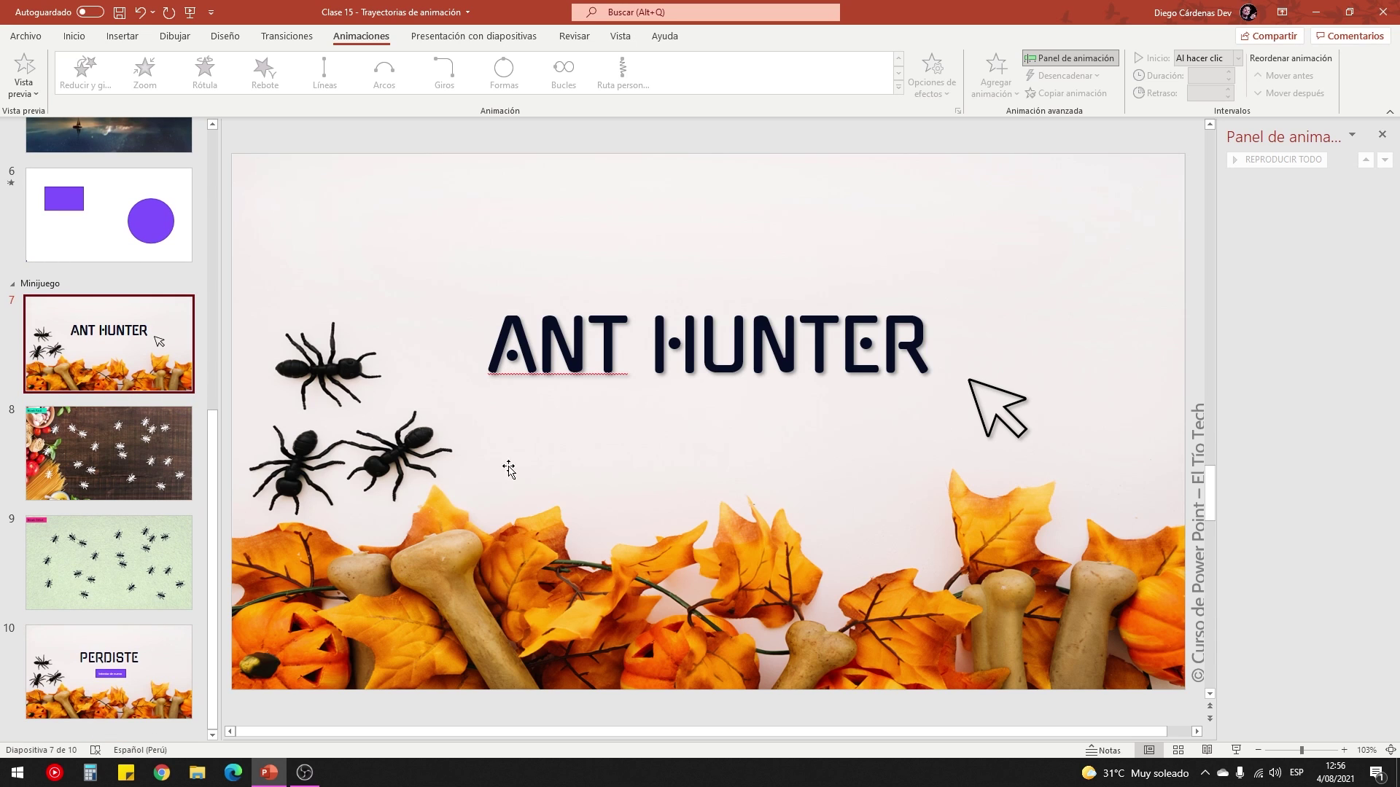
left_click(136, 472)
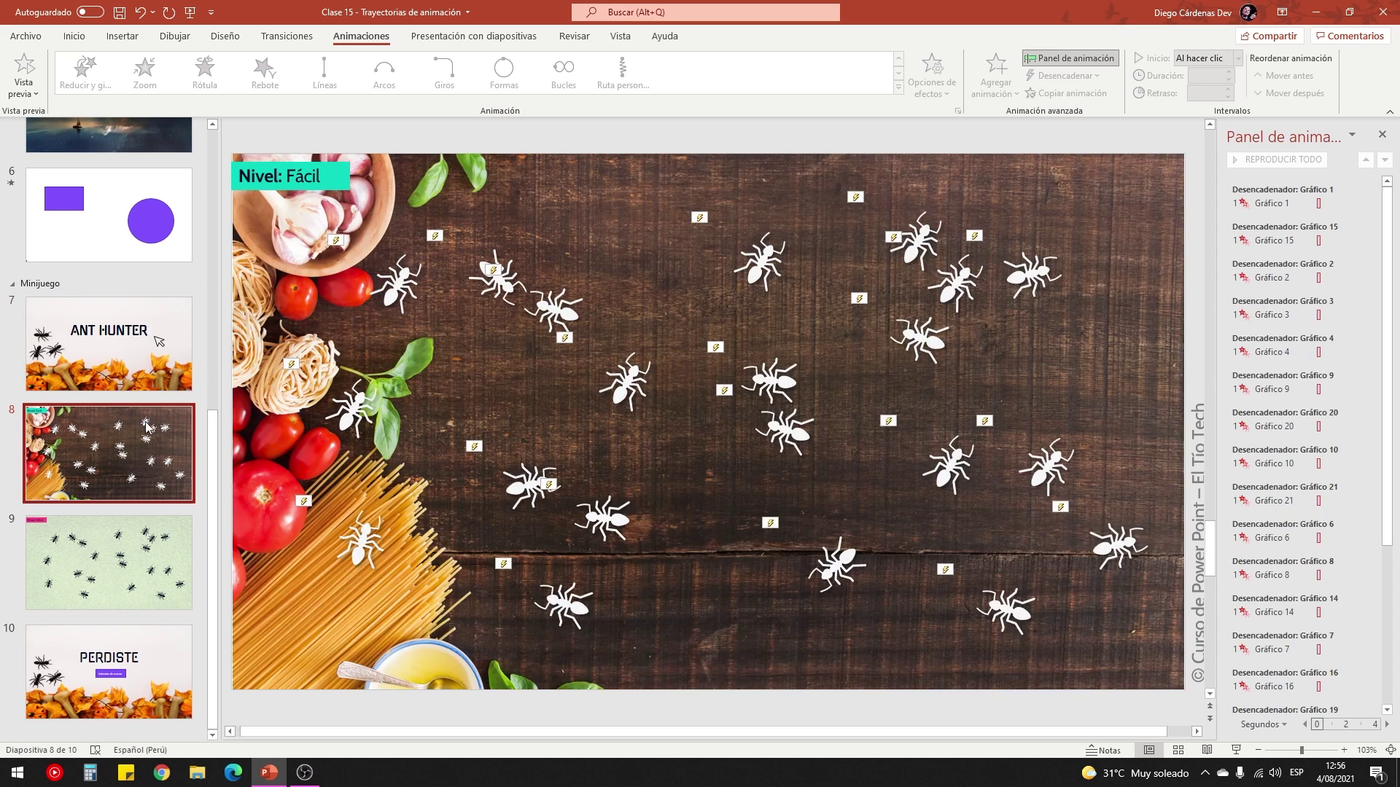
left_click(142, 357)
left_click(603, 310)
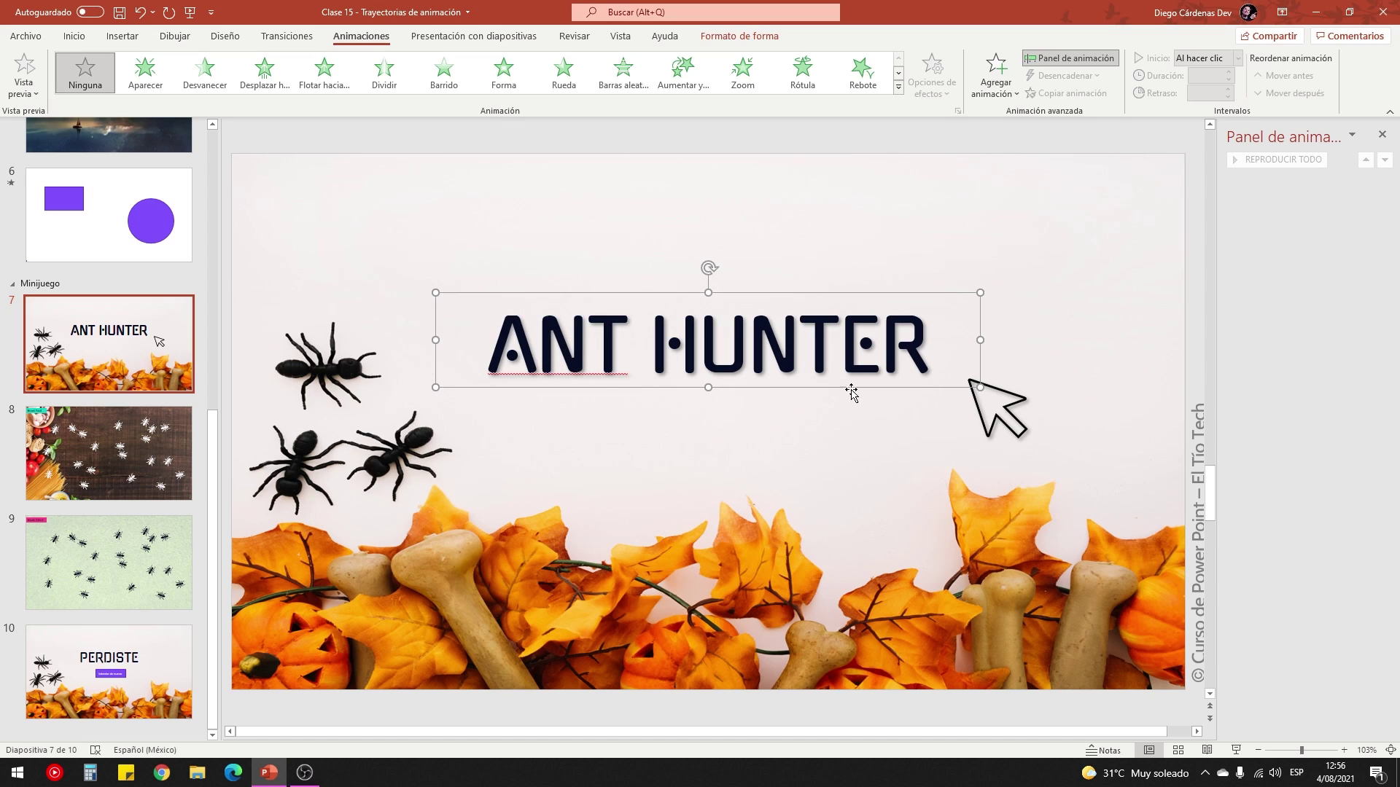
left_click(139, 470)
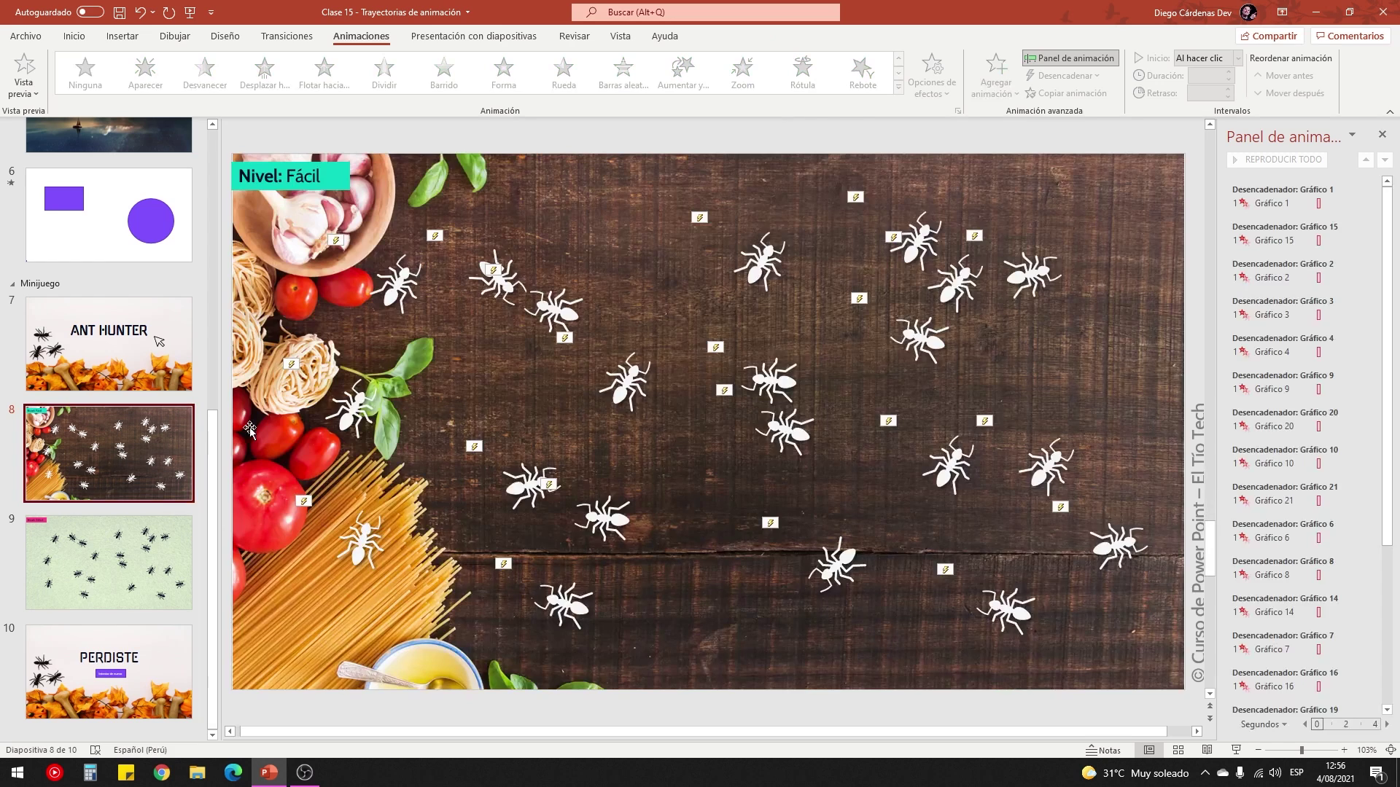
Play the easy level in Slide Show from slide 8, clicking eight ants away.
left_click(1238, 751)
left_click(394, 186)
left_click(474, 226)
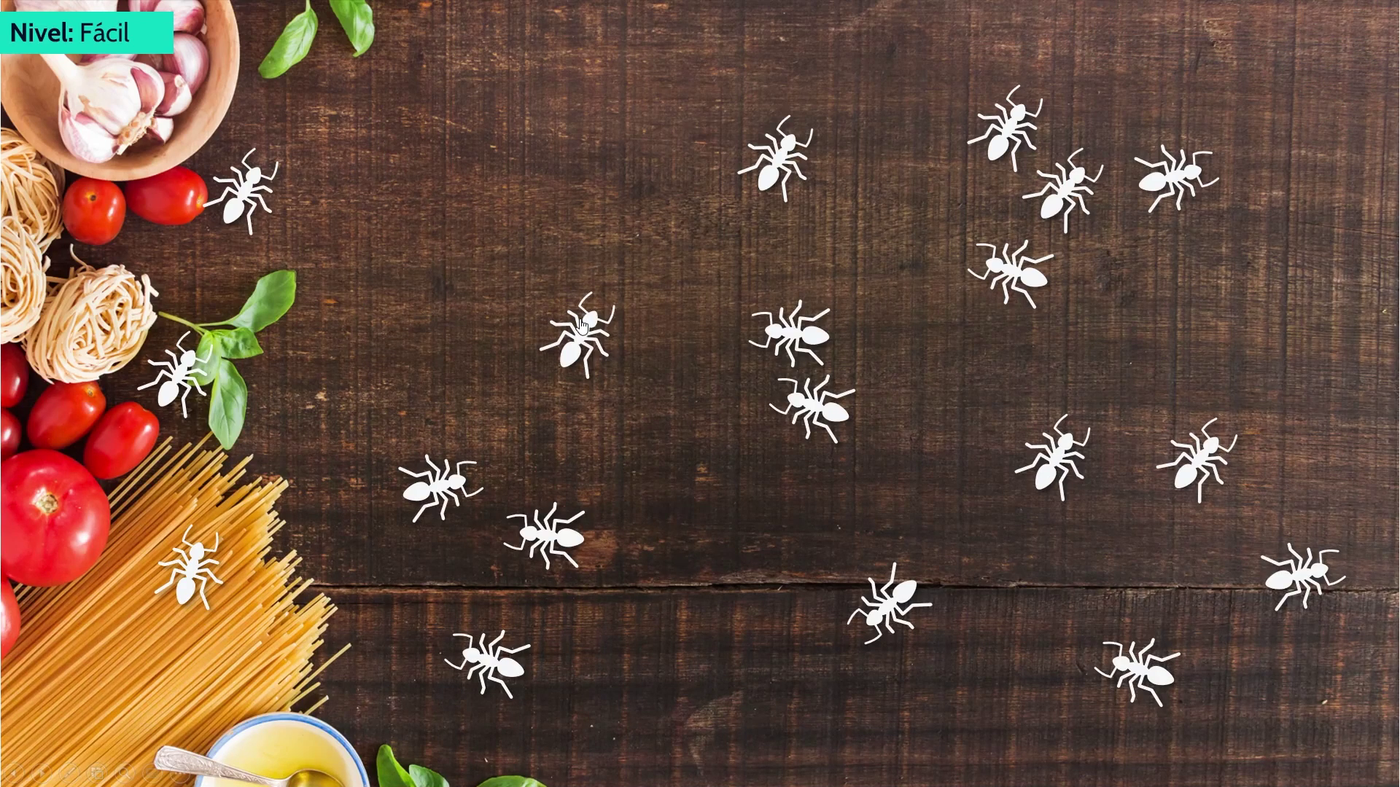
left_click(580, 326)
left_click(815, 340)
left_click(774, 173)
left_click(1016, 119)
left_click(1072, 186)
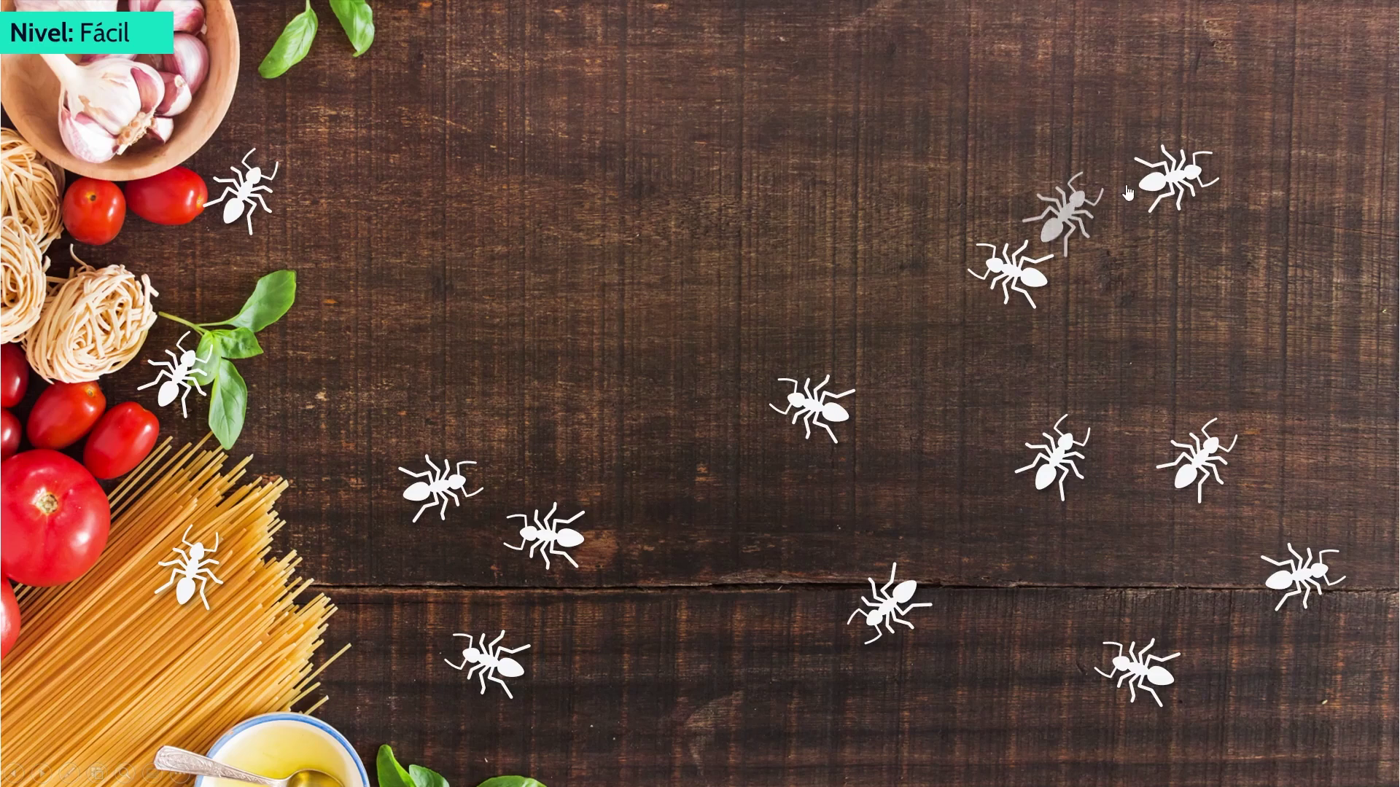
left_click(1167, 183)
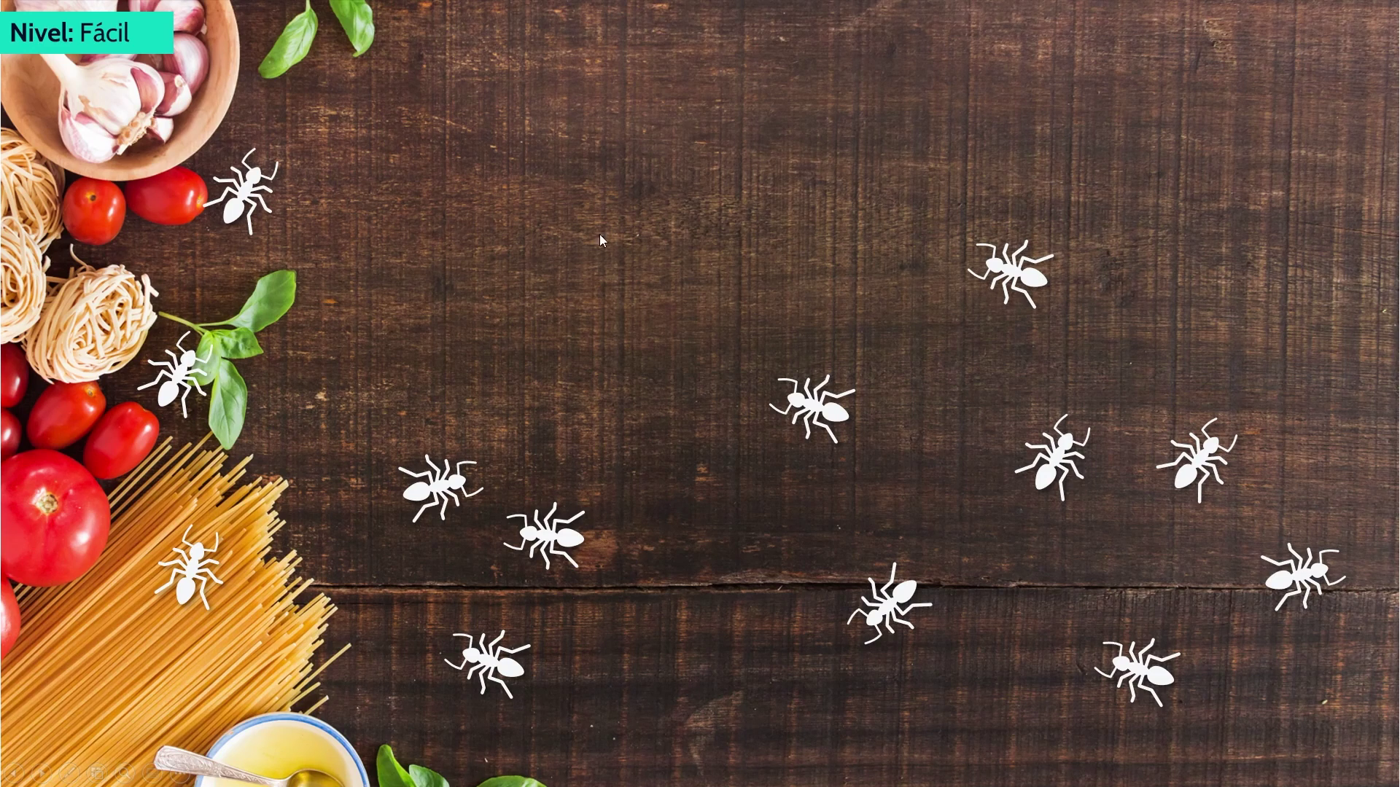
Advance to the hard level, exit the show, and move to the PERDISTE slide 10.
left_click(649, 208)
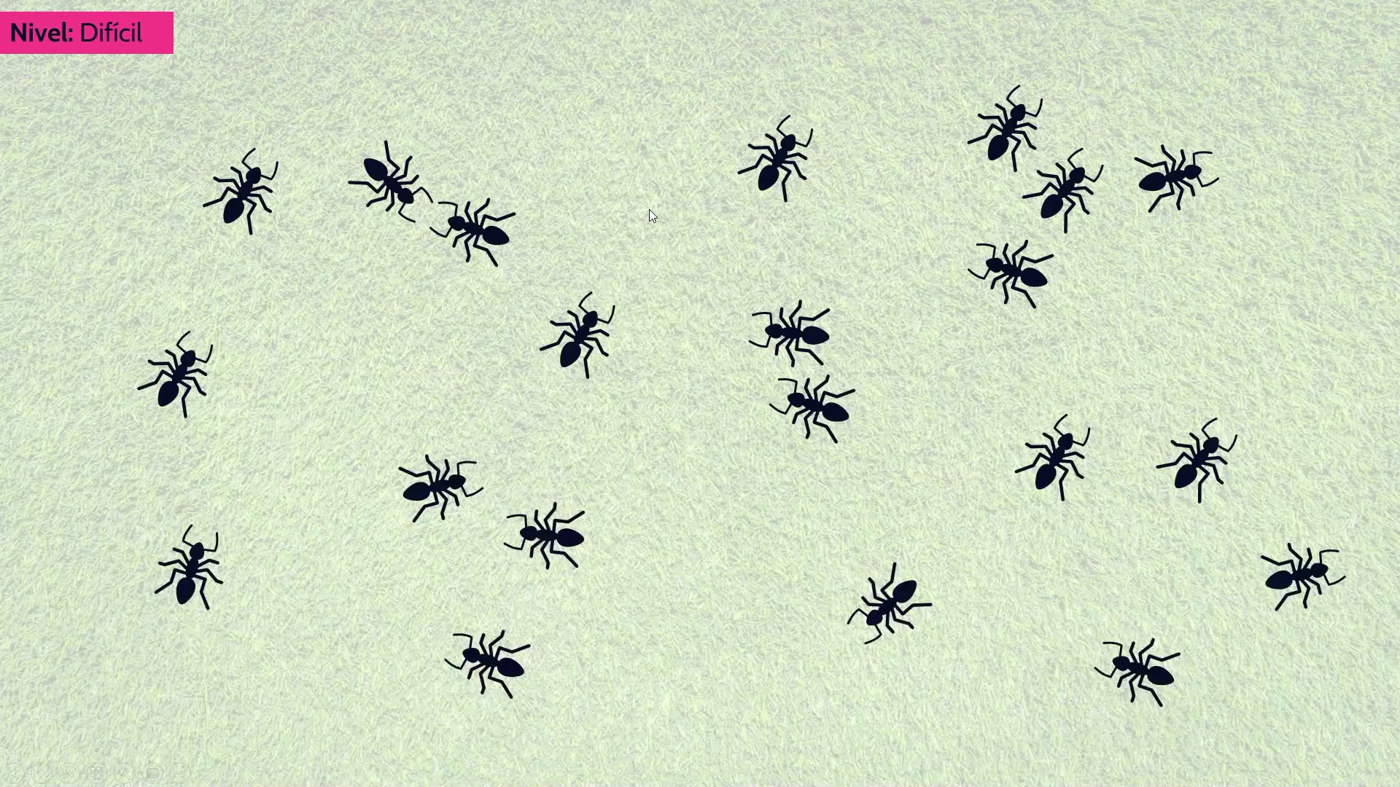
key("Escape")
key("Page_Down")
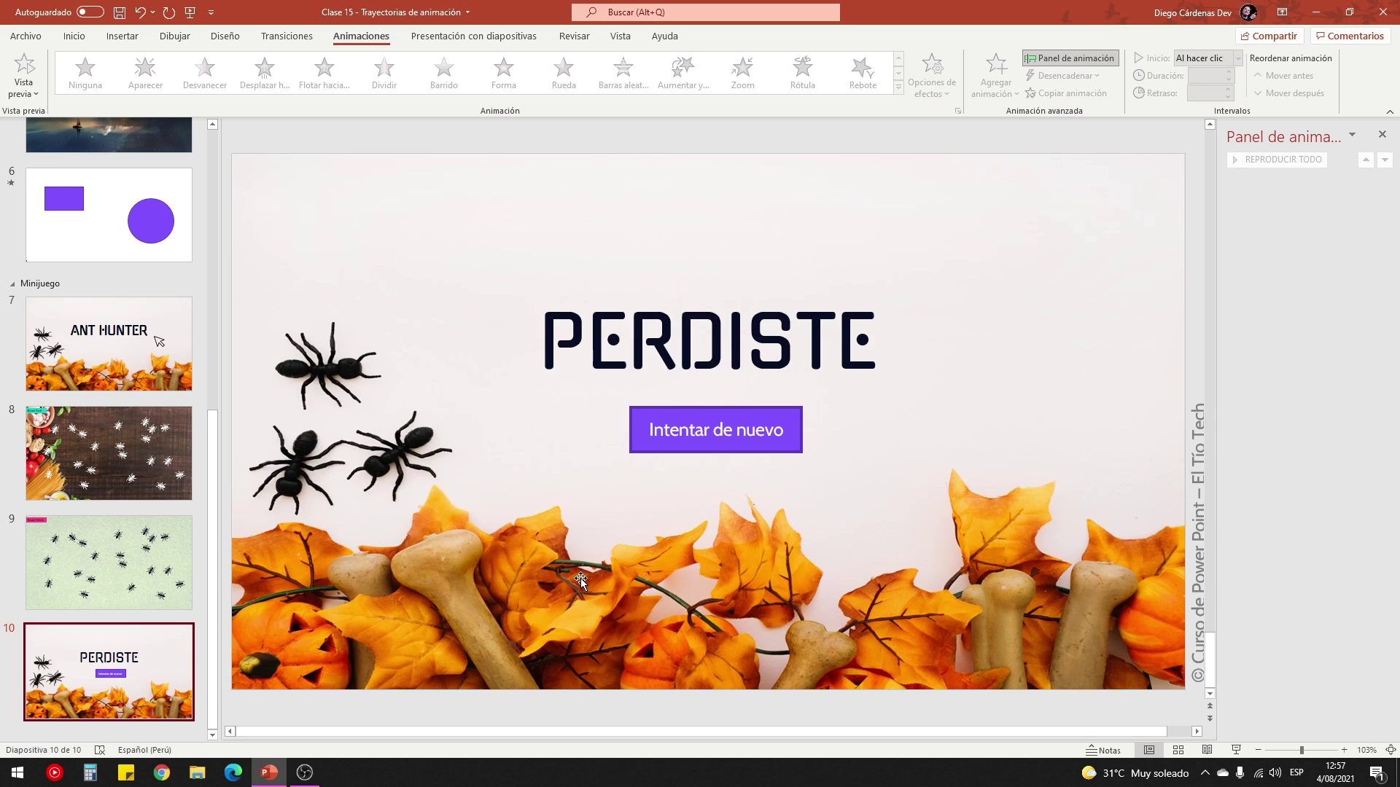
Move through the title and easy-level slides to the hard-level slide 9.
left_click(131, 379)
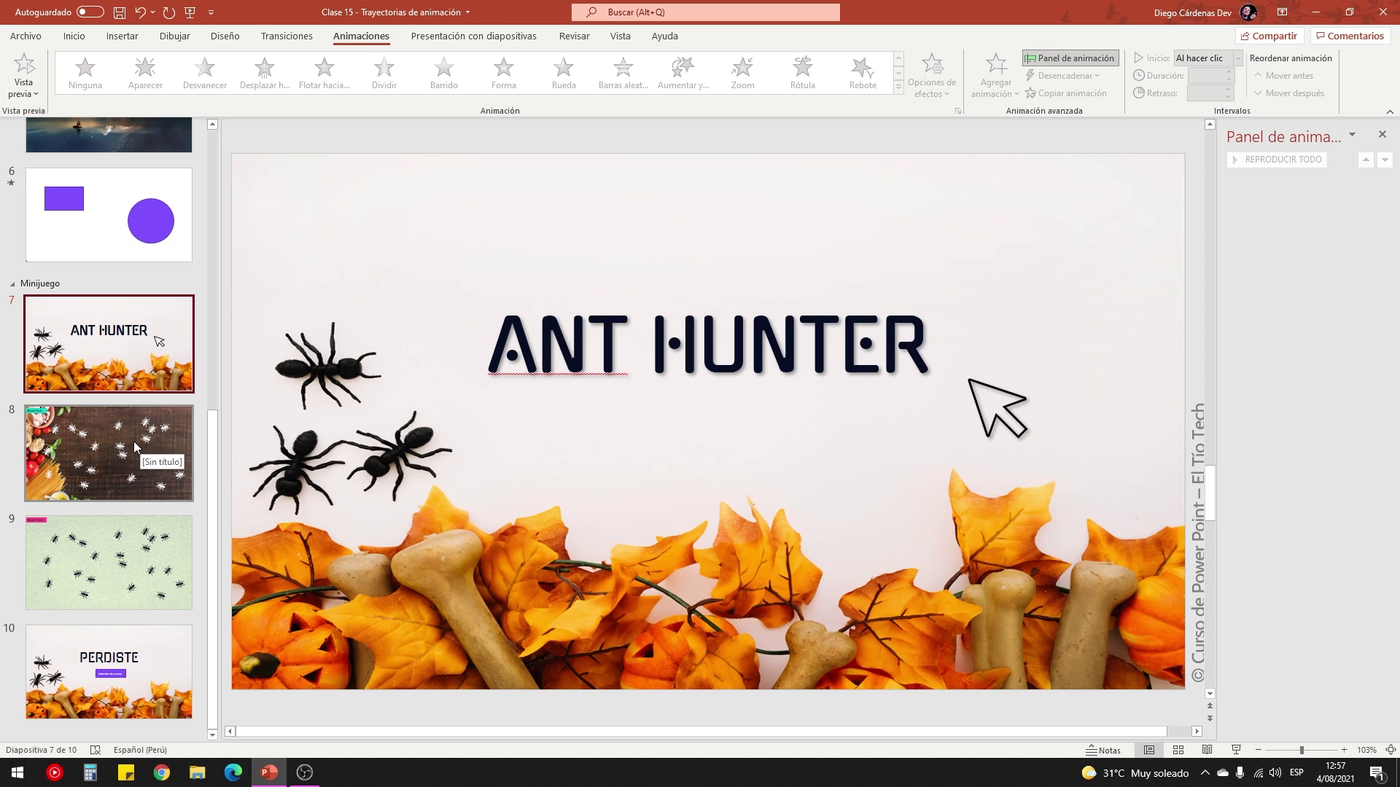
left_click(134, 446)
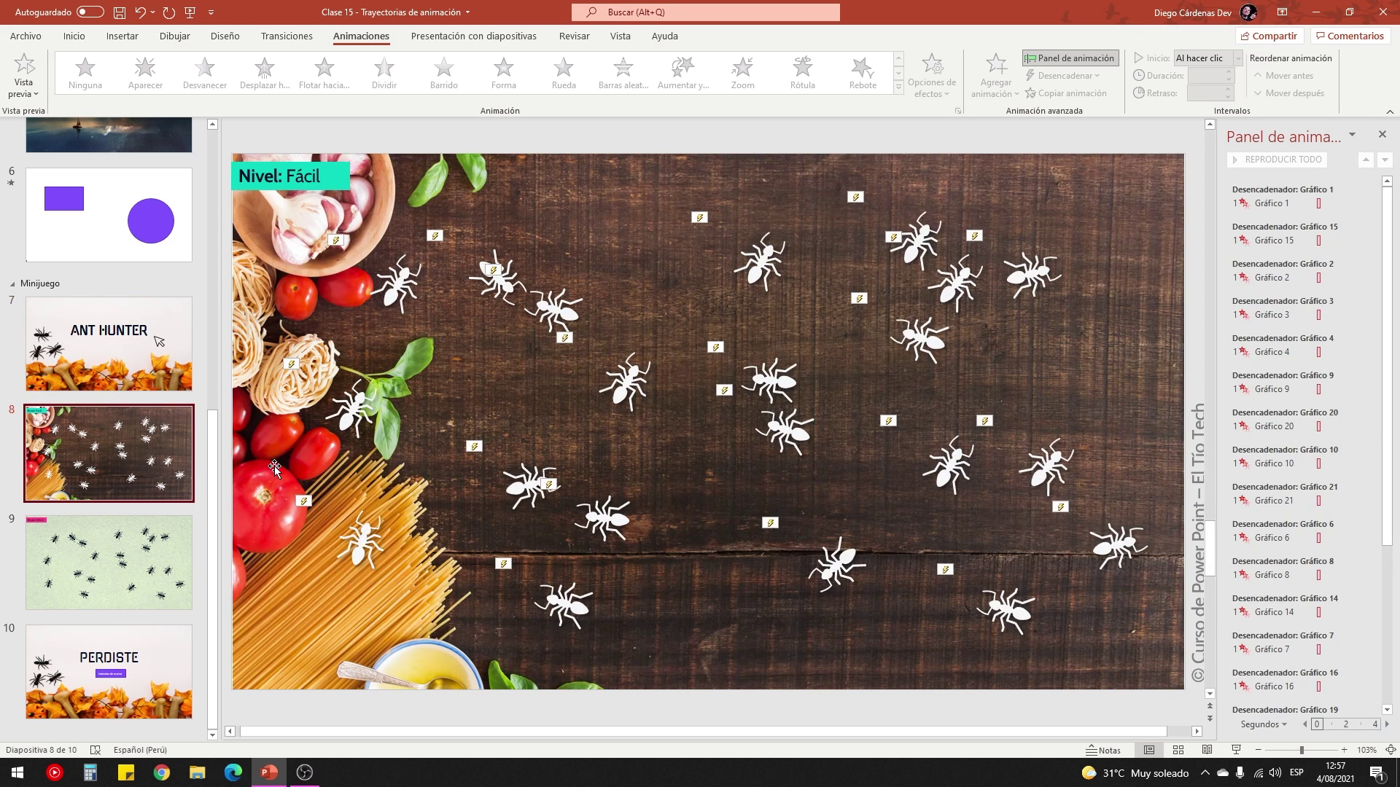
key("Page_Down")
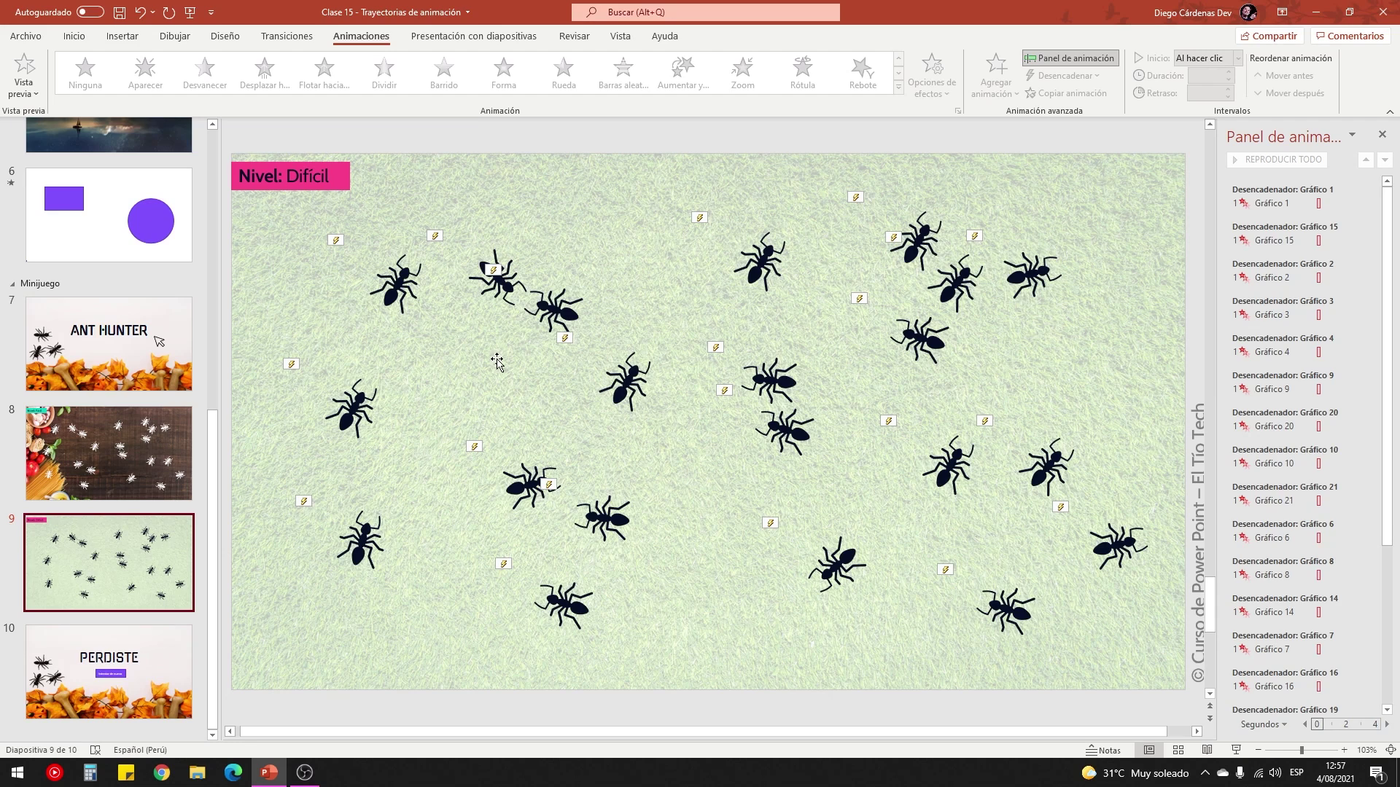
Add a Formas circular motion path to the top-left ant, Gráfico 1.
left_click(404, 288)
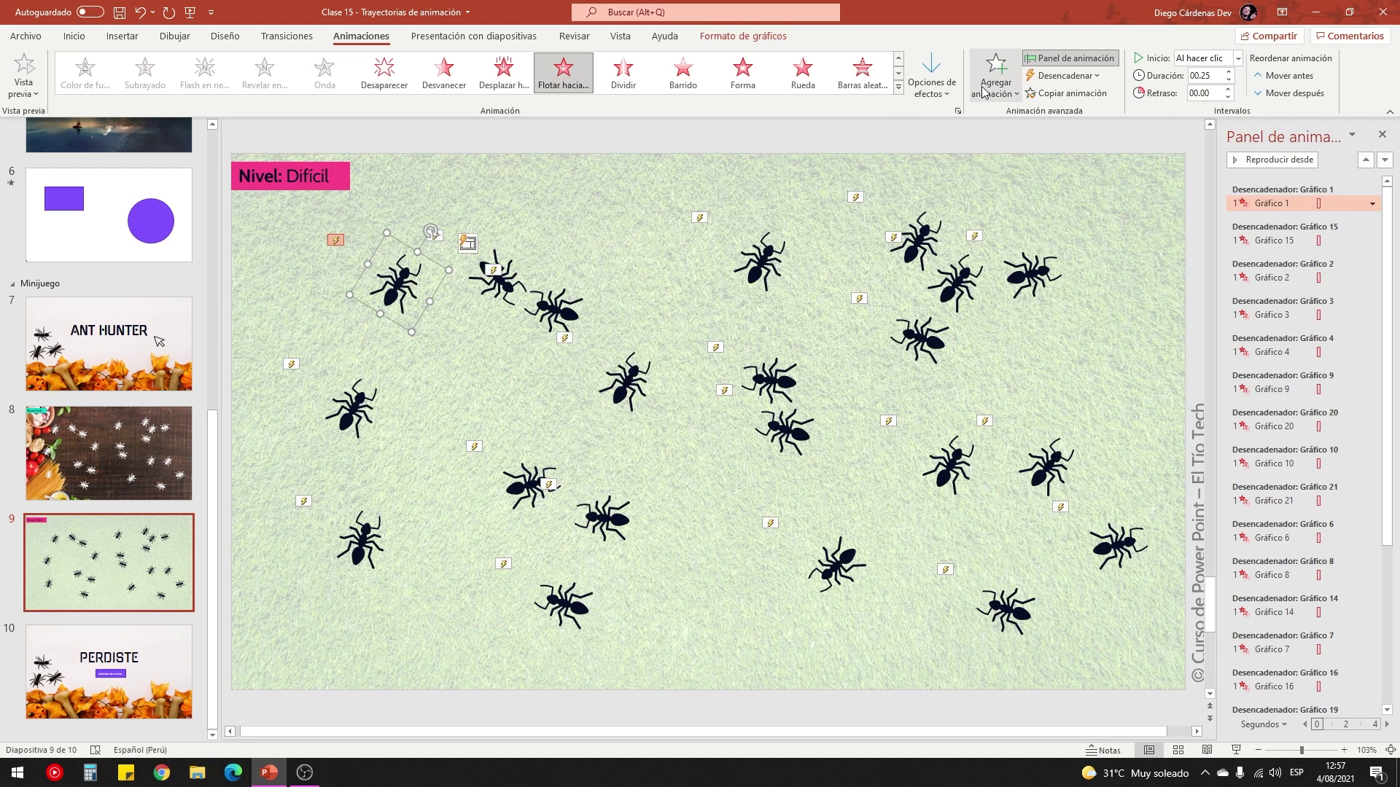
left_click(899, 87)
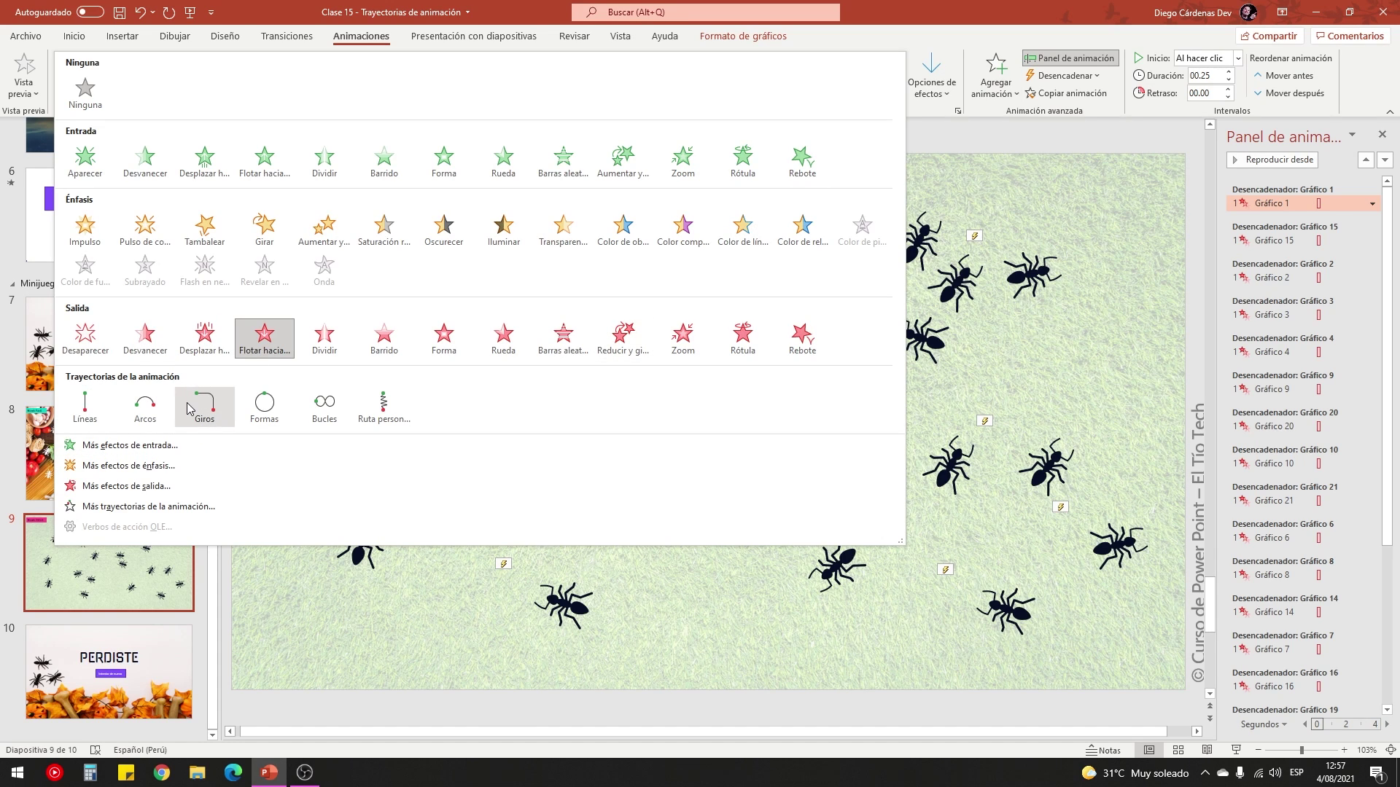
left_click(996, 84)
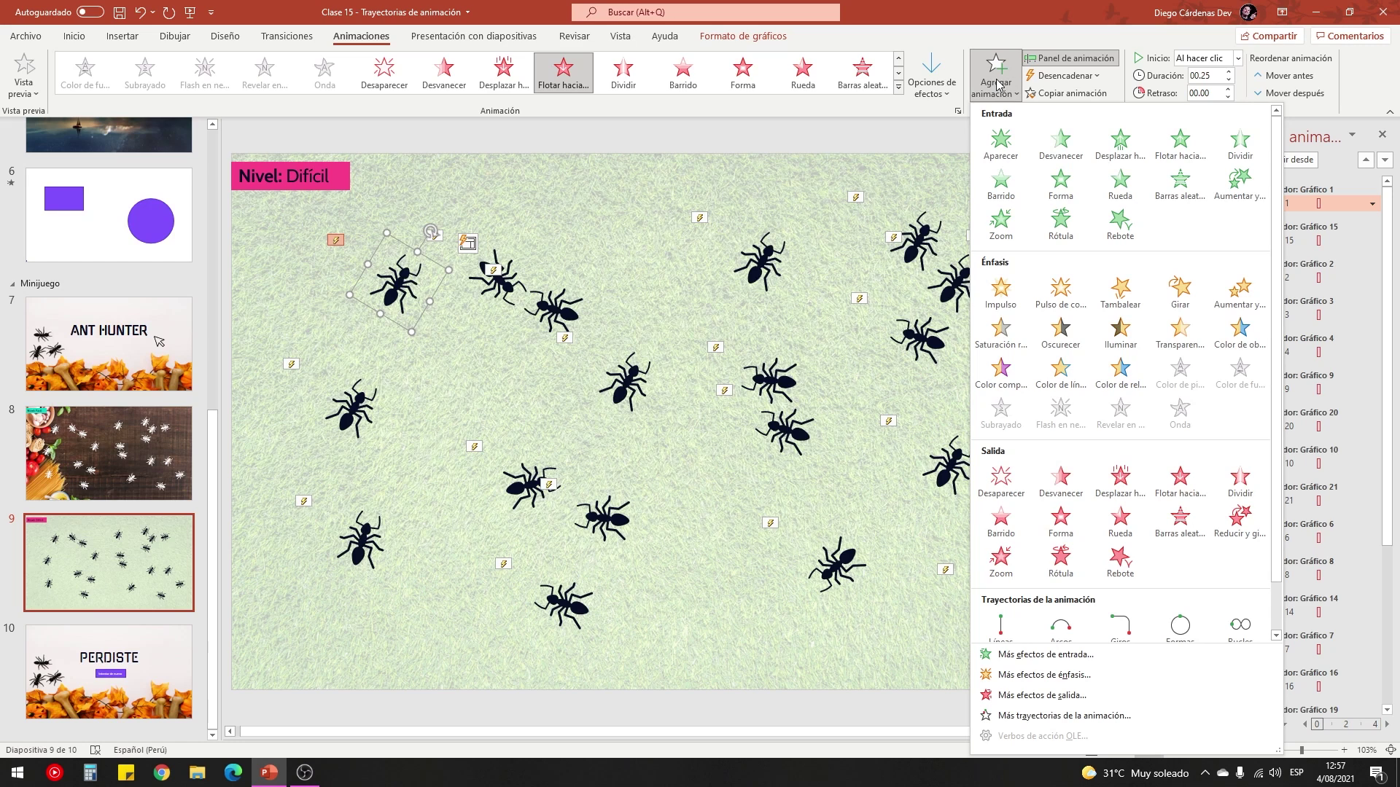
scroll(1097, 627, "down", 1)
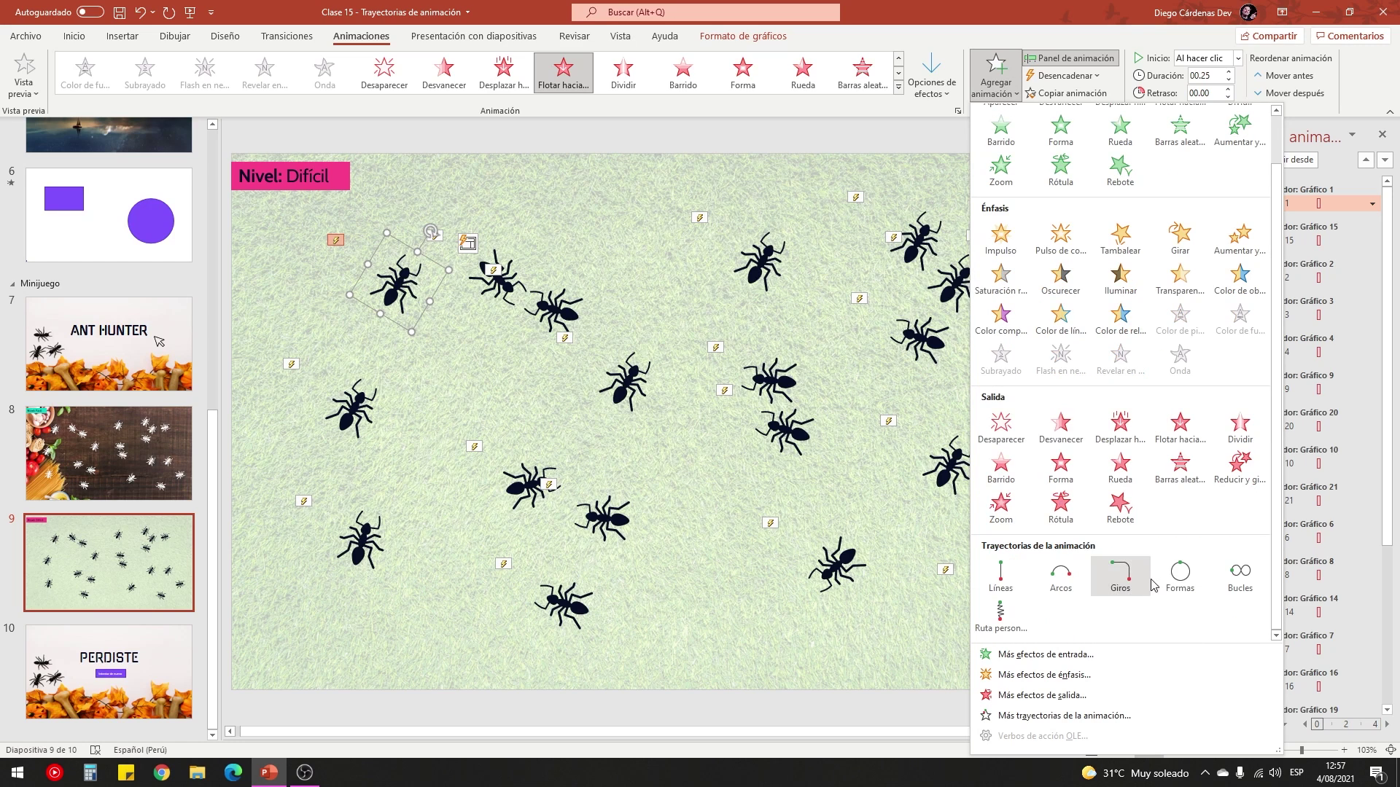
left_click(1178, 576)
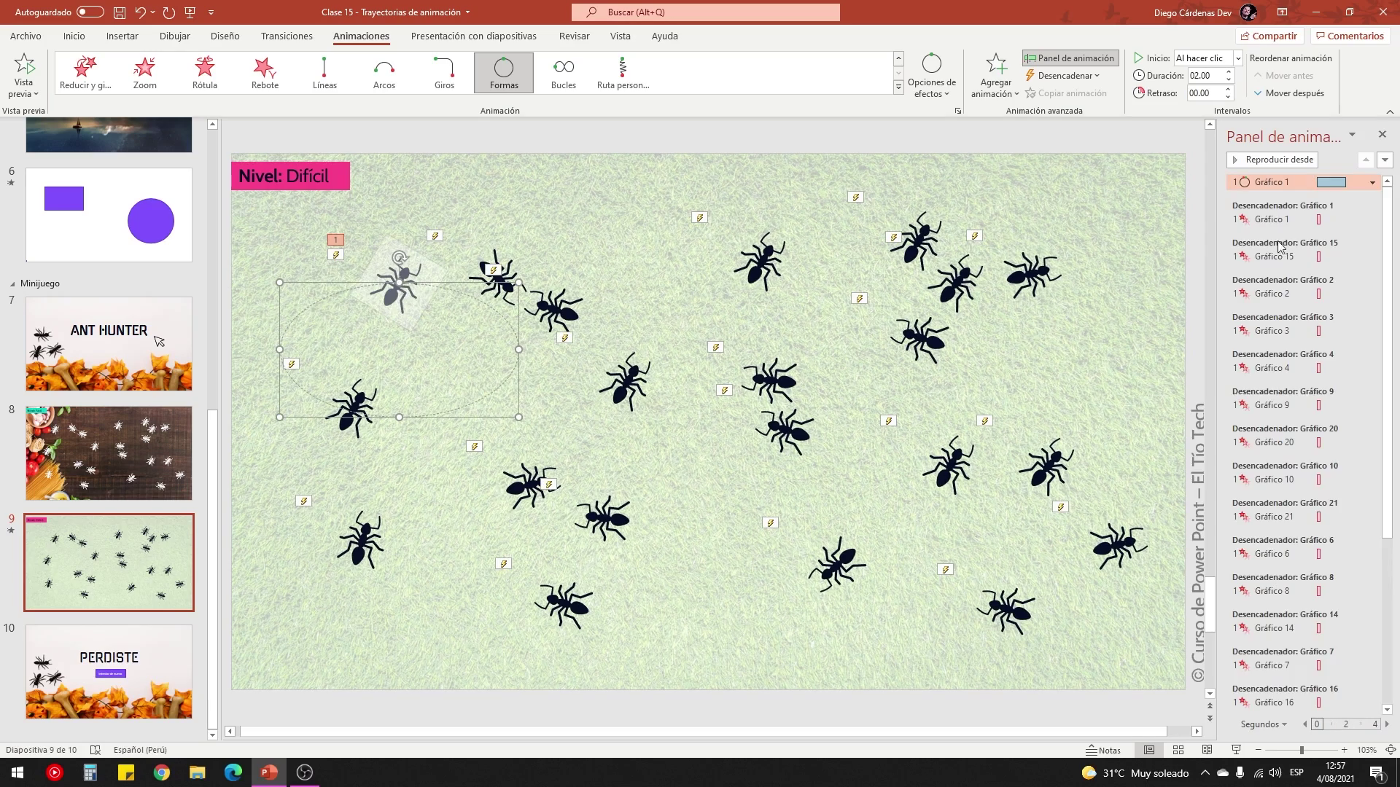
Set the Formas path's smooth start to 0 s and repeat it until the end of the slide.
left_click(1372, 182)
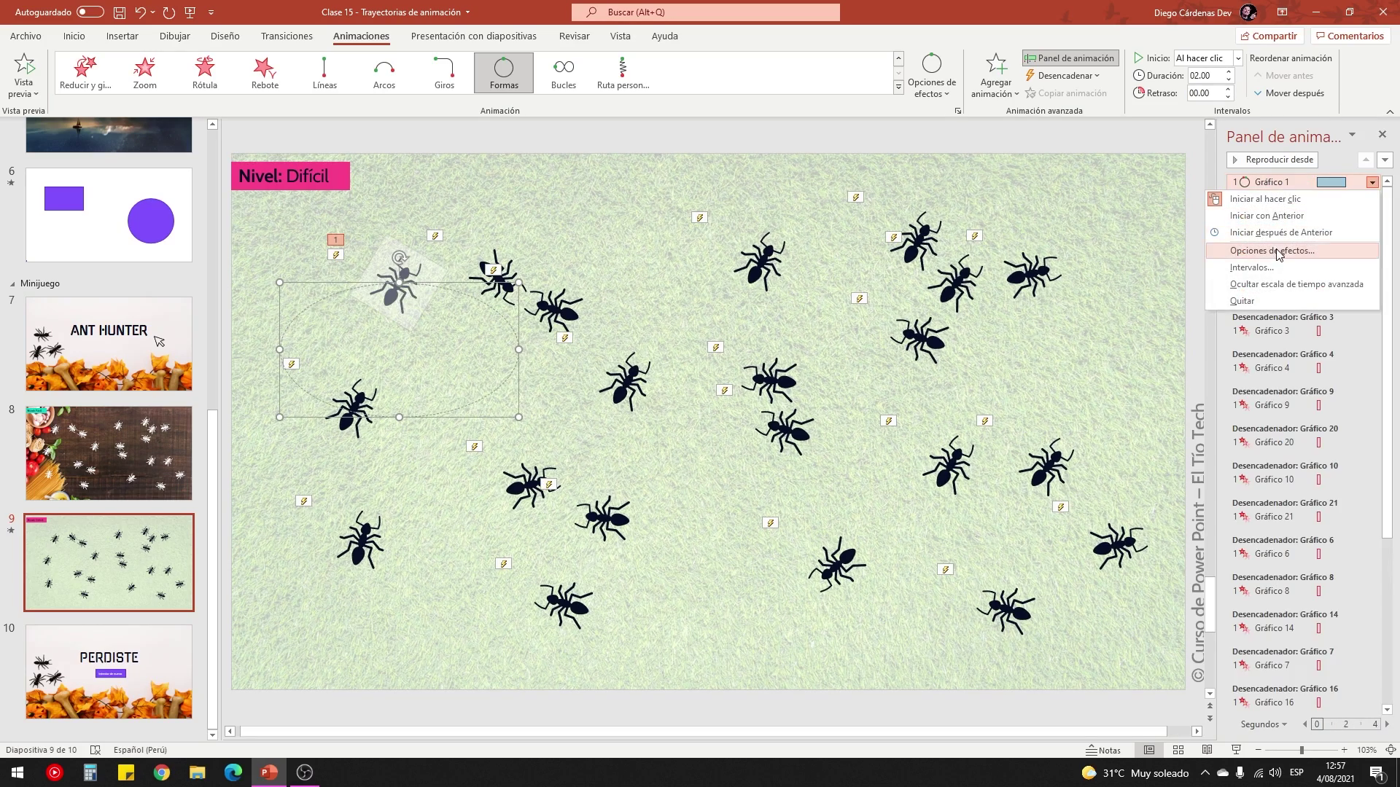
left_click(1269, 253)
left_click_drag(776, 325, 656, 321)
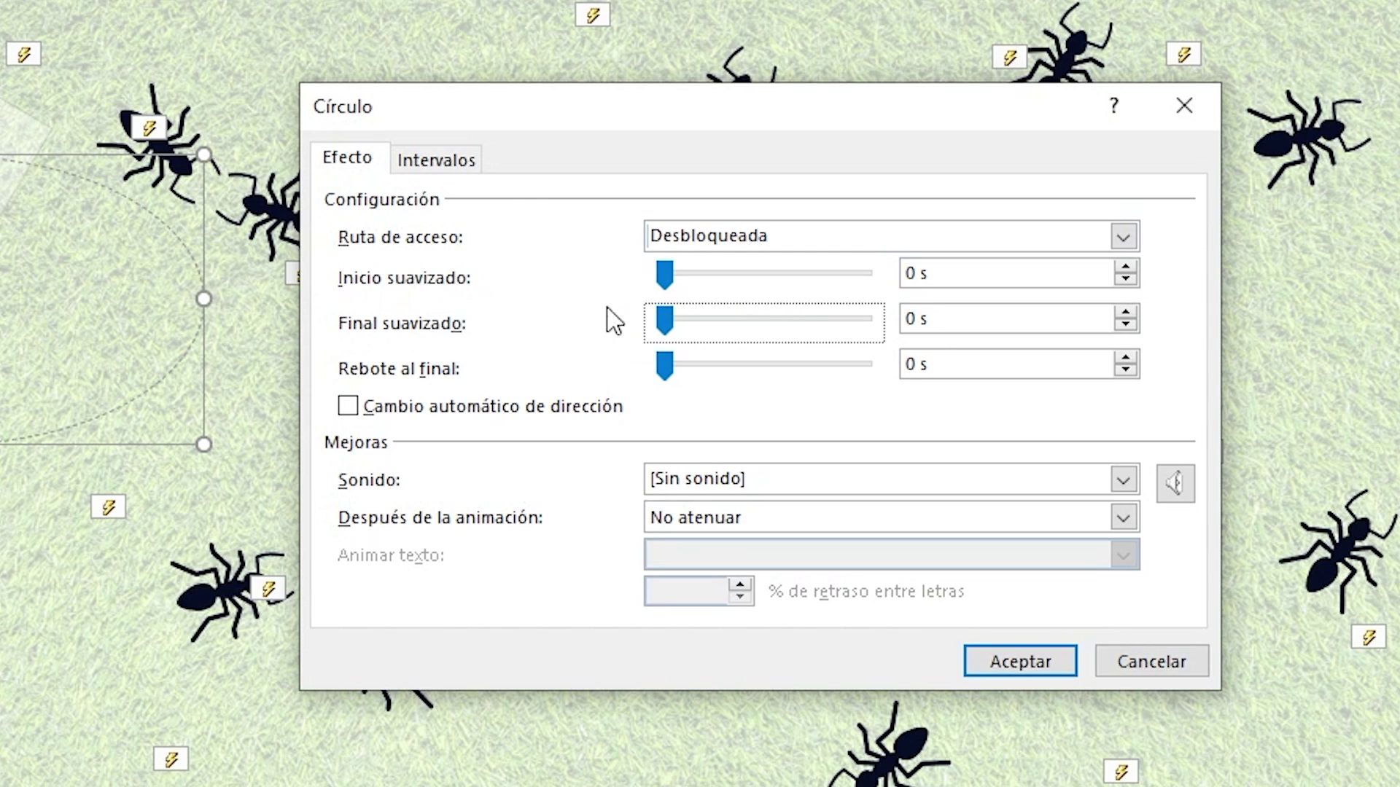
left_click(437, 160)
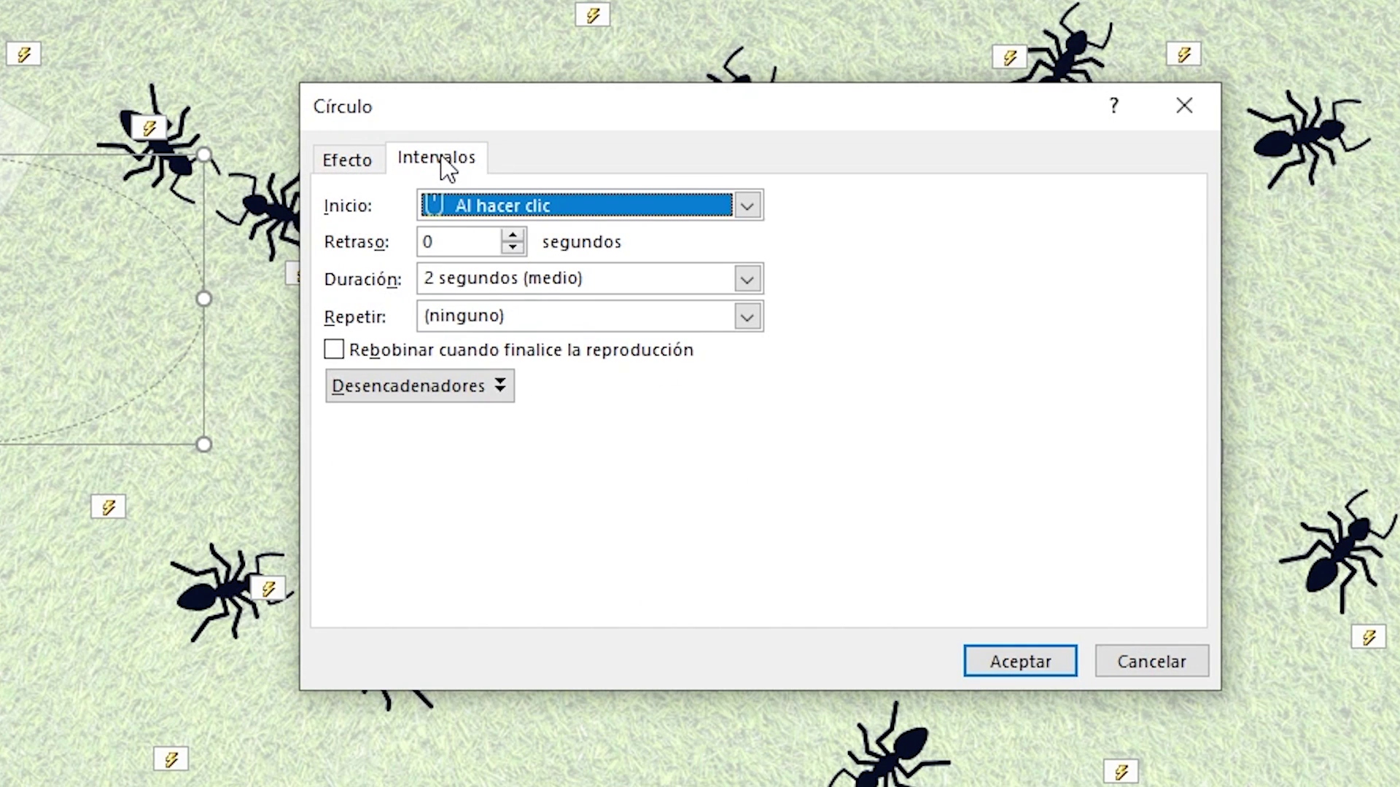
left_click(746, 316)
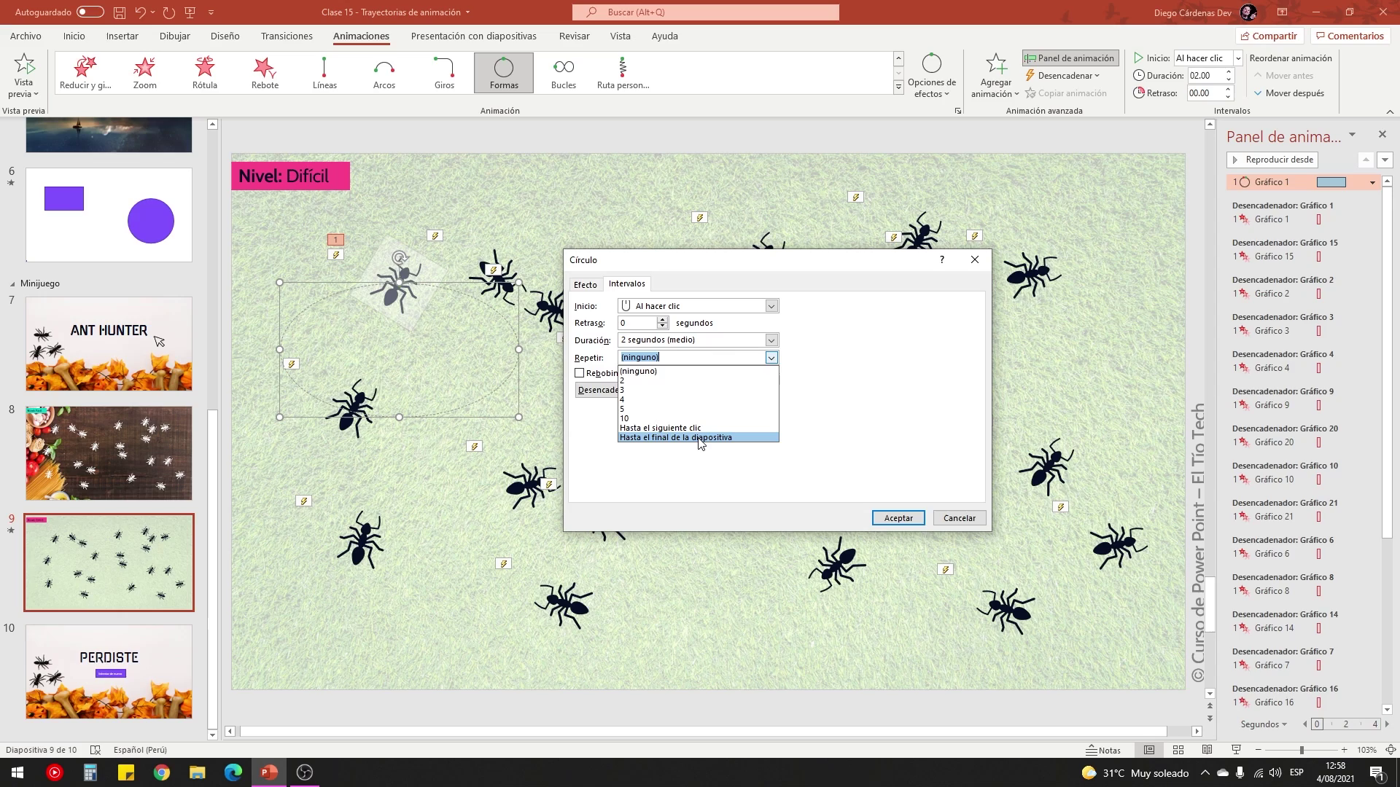
left_click(701, 438)
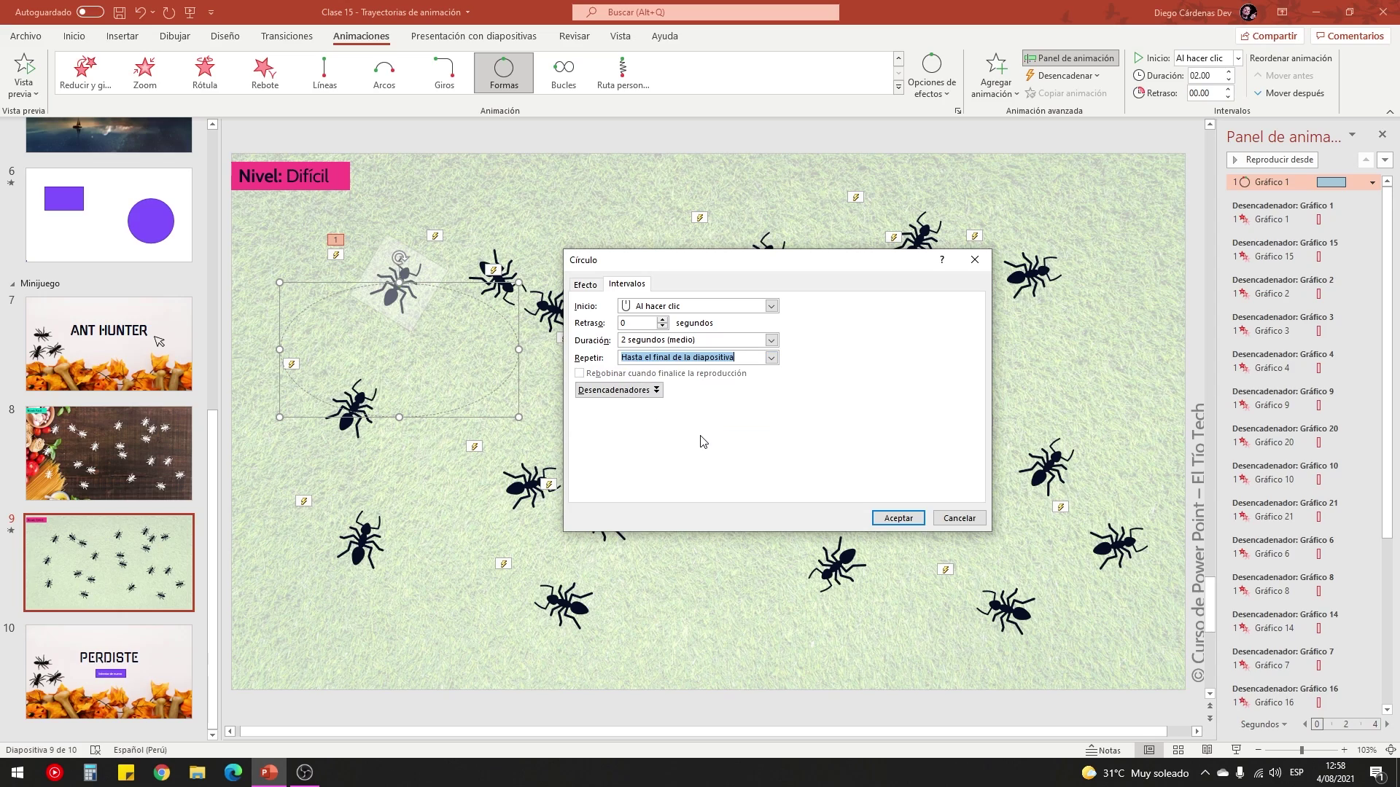
left_click(899, 519)
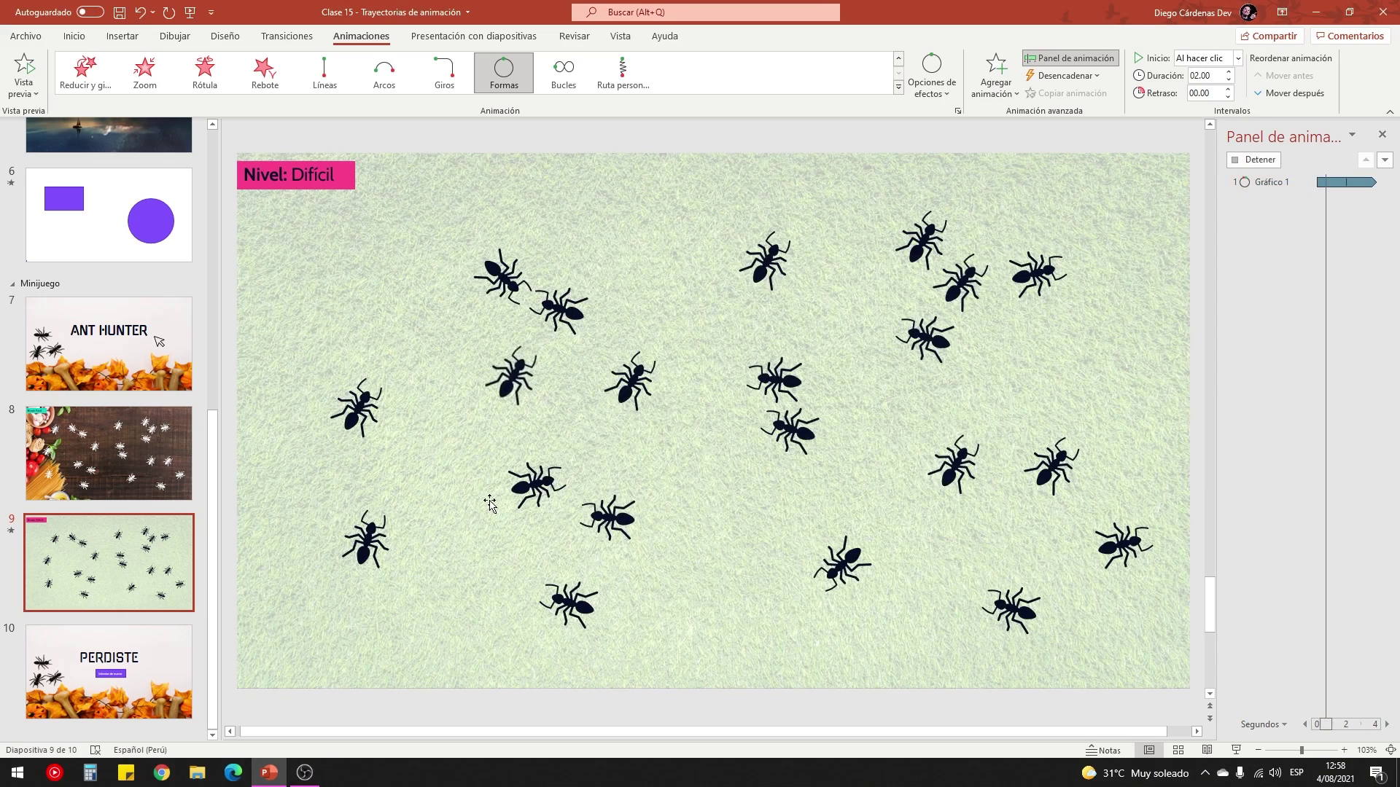
left_click(1235, 750)
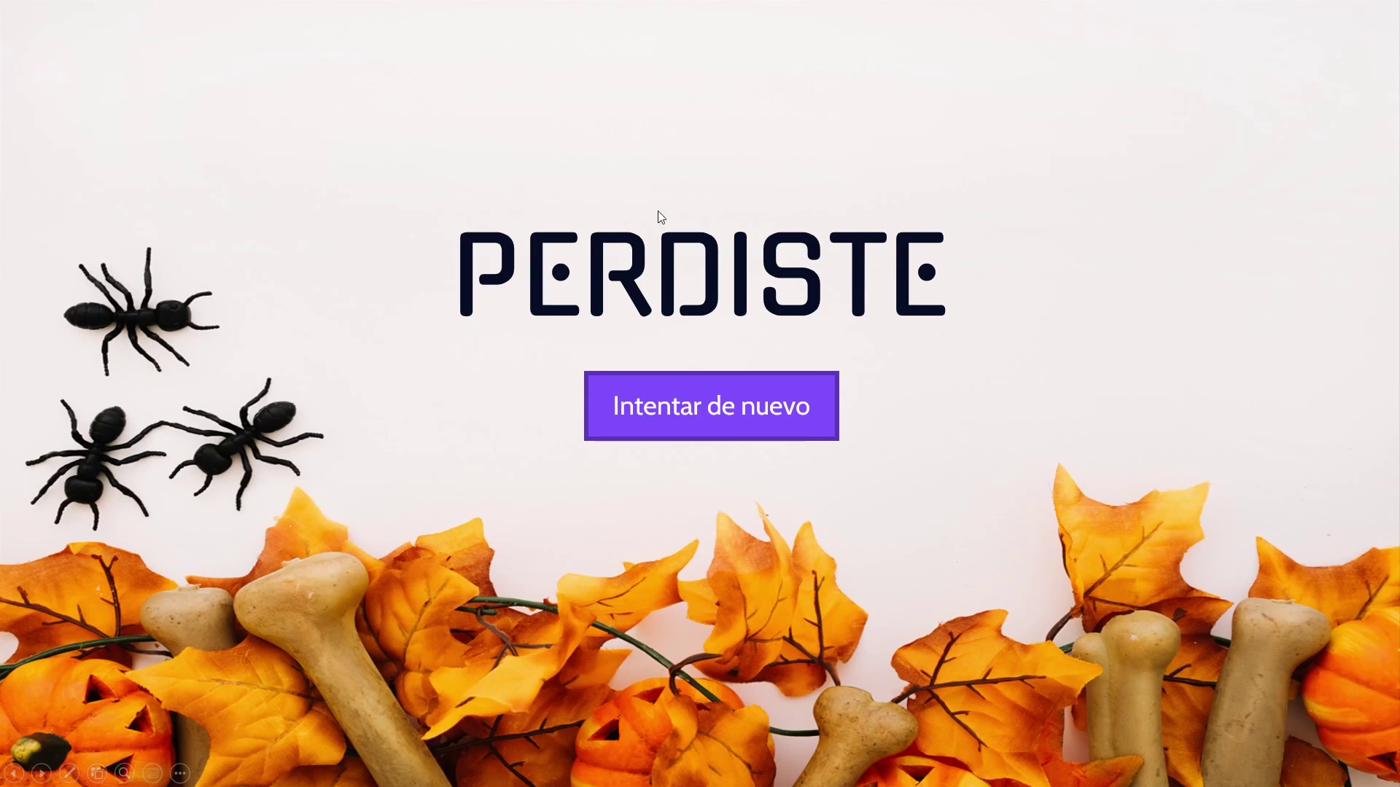
key("Escape")
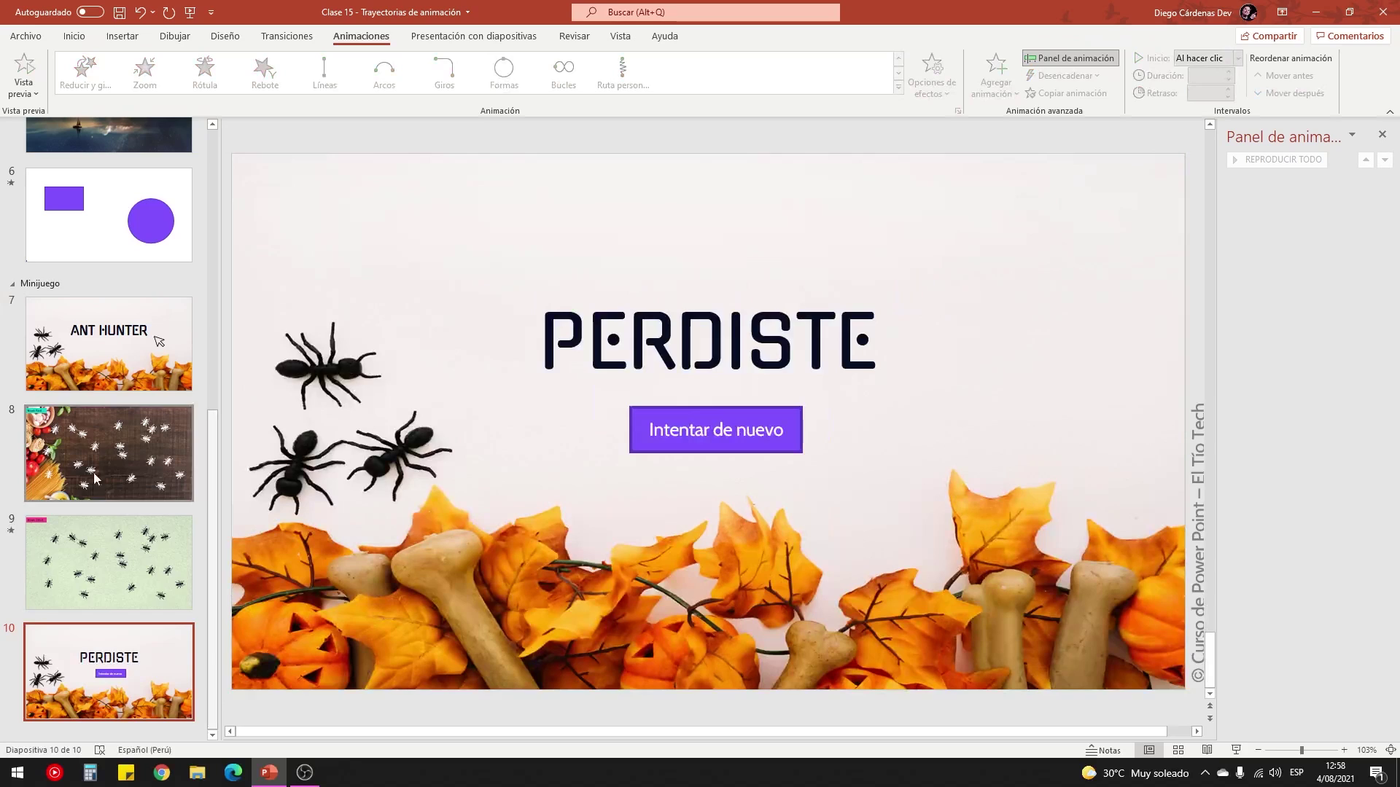
left_click(159, 558)
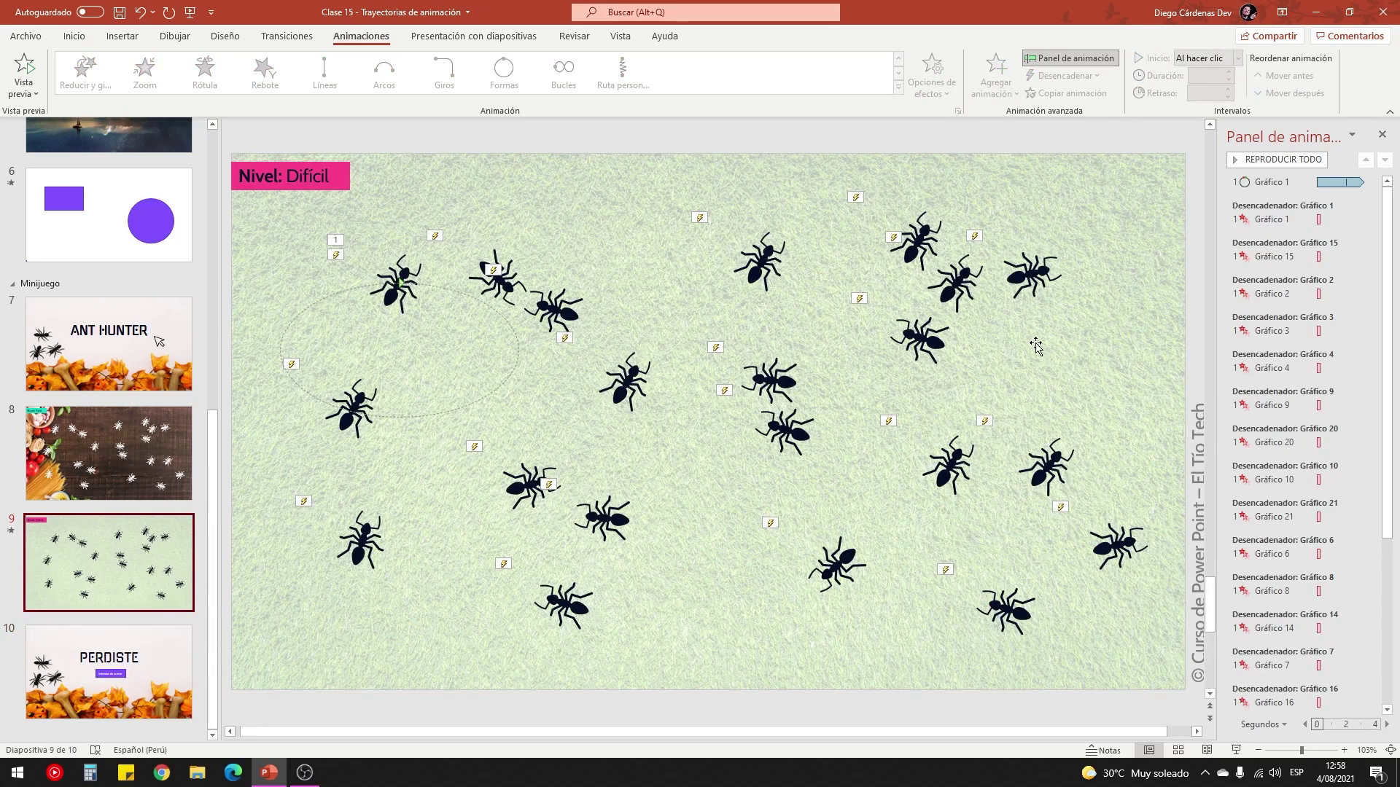
Add the Bucles figure-8 motion path to the ant right of the circled one.
left_click(545, 298)
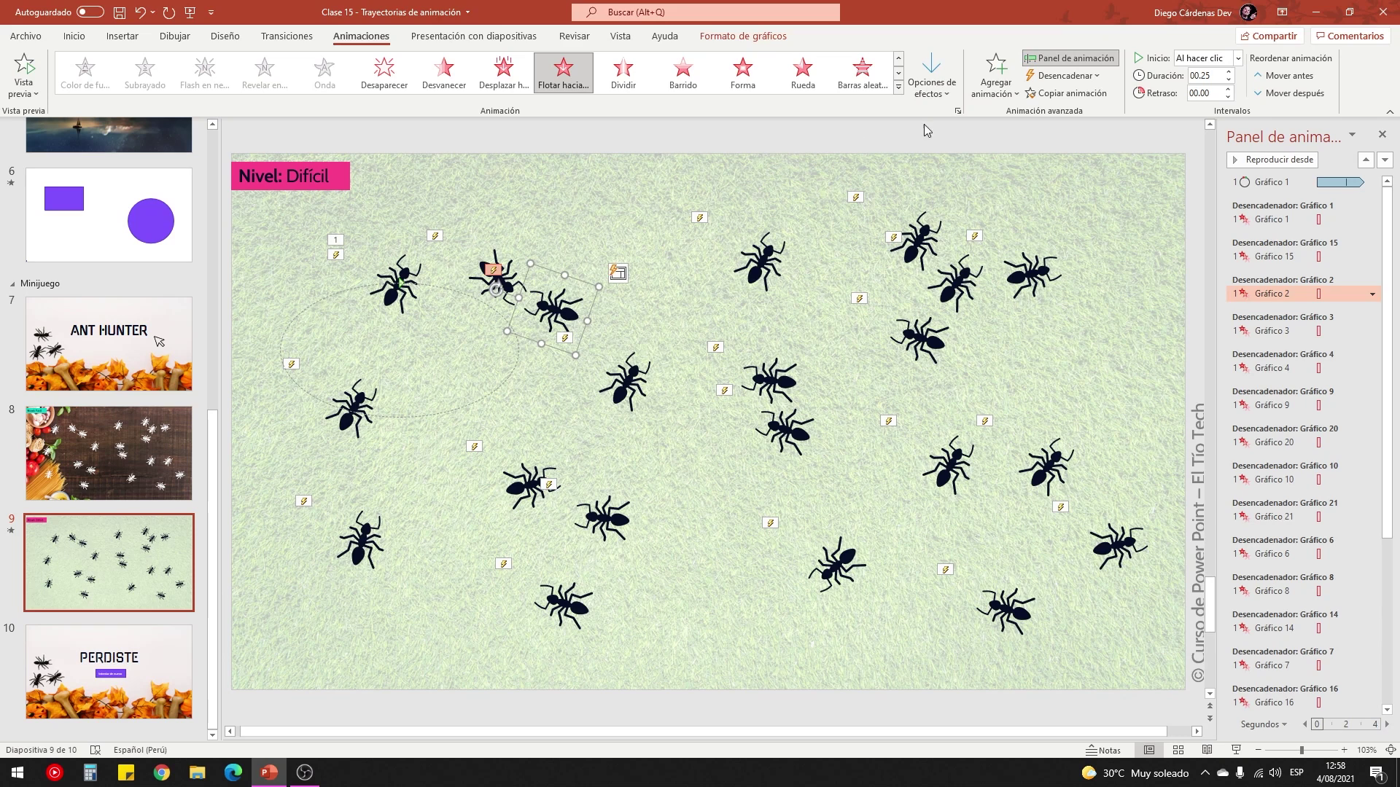
left_click(993, 98)
scroll(1120, 627, "down", 1)
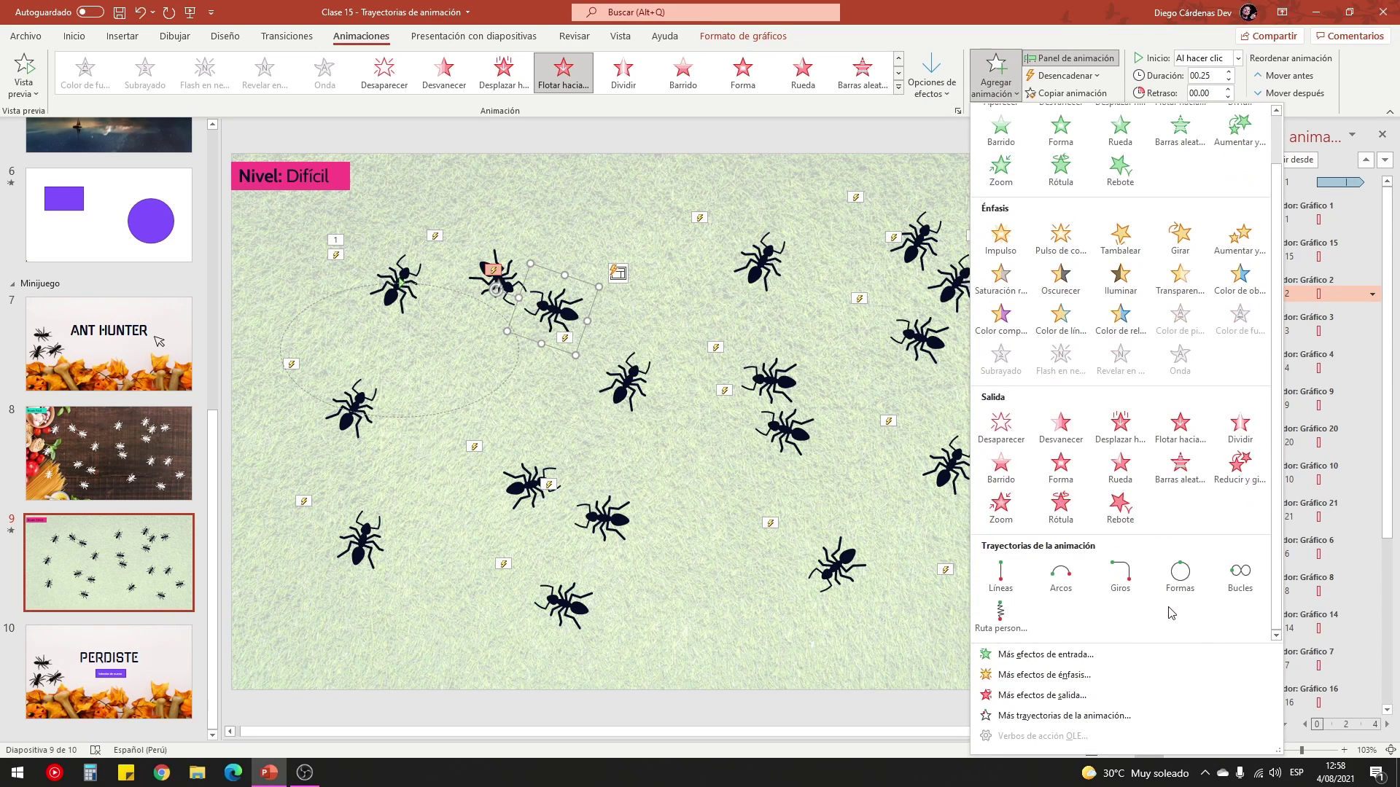
left_click(1247, 582)
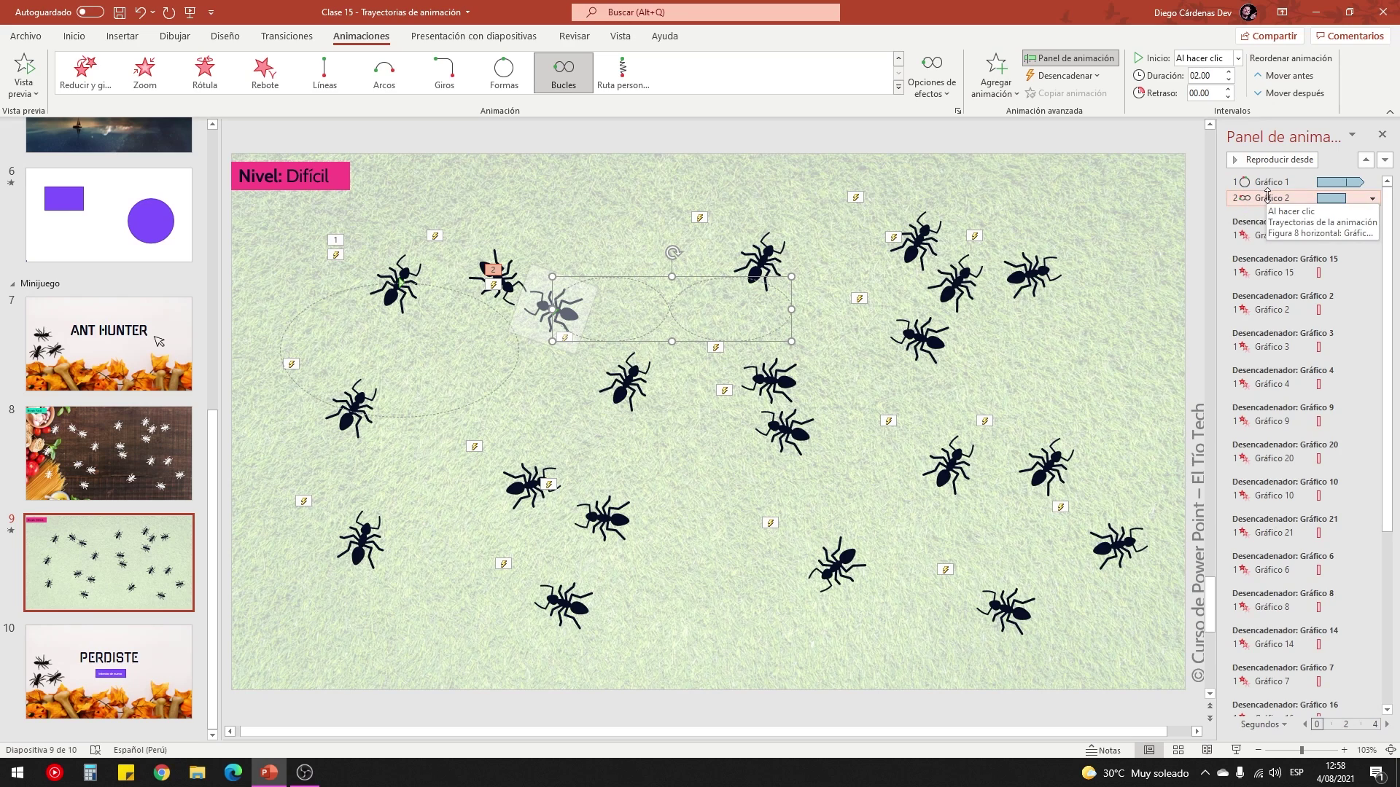
Set the Bucles path's smooth start to 0 s and repeat until the end of the slide.
right_click(1269, 197)
left_click(1268, 267)
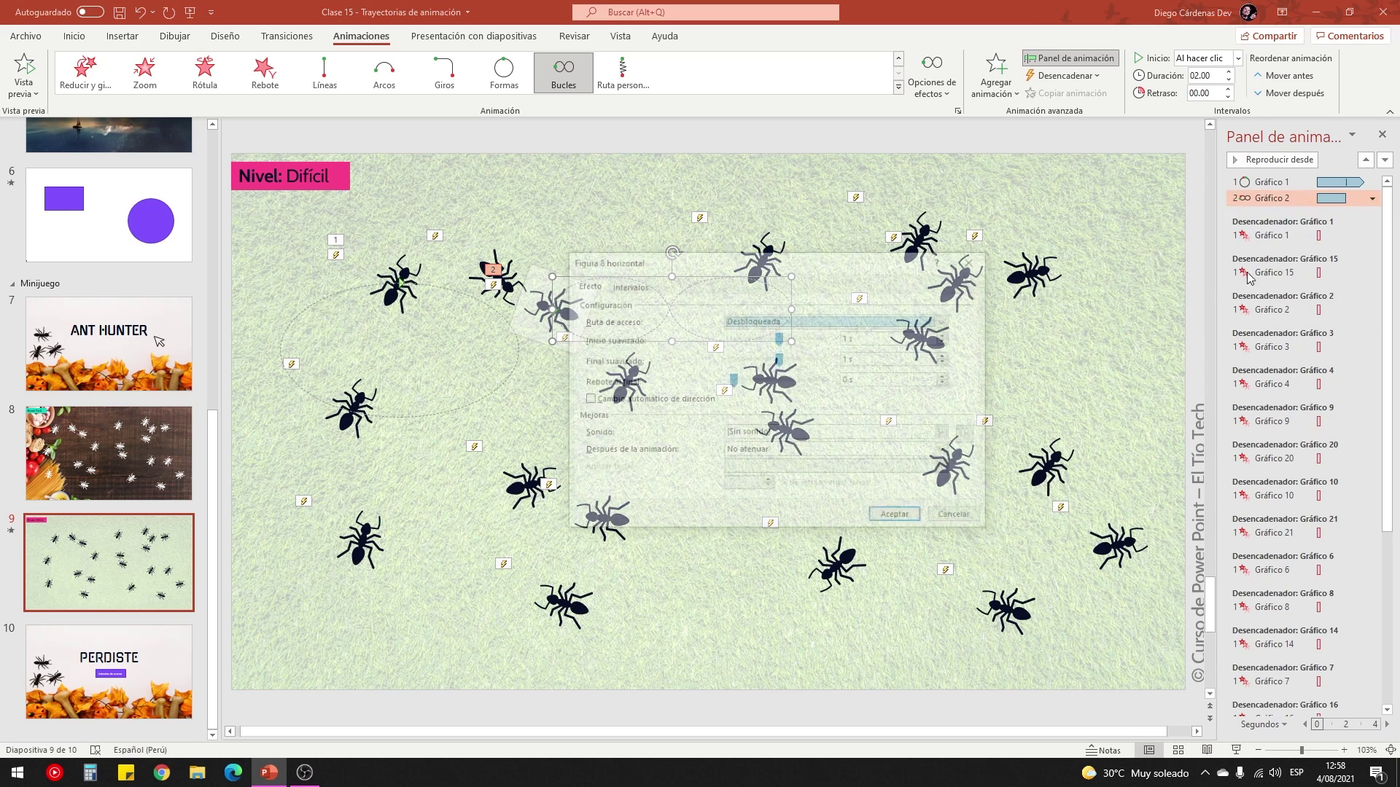
mouse_move(783, 340)
left_mouse_down()
mouse_move(729, 340)
mouse_move(728, 365)
left_mouse_up()
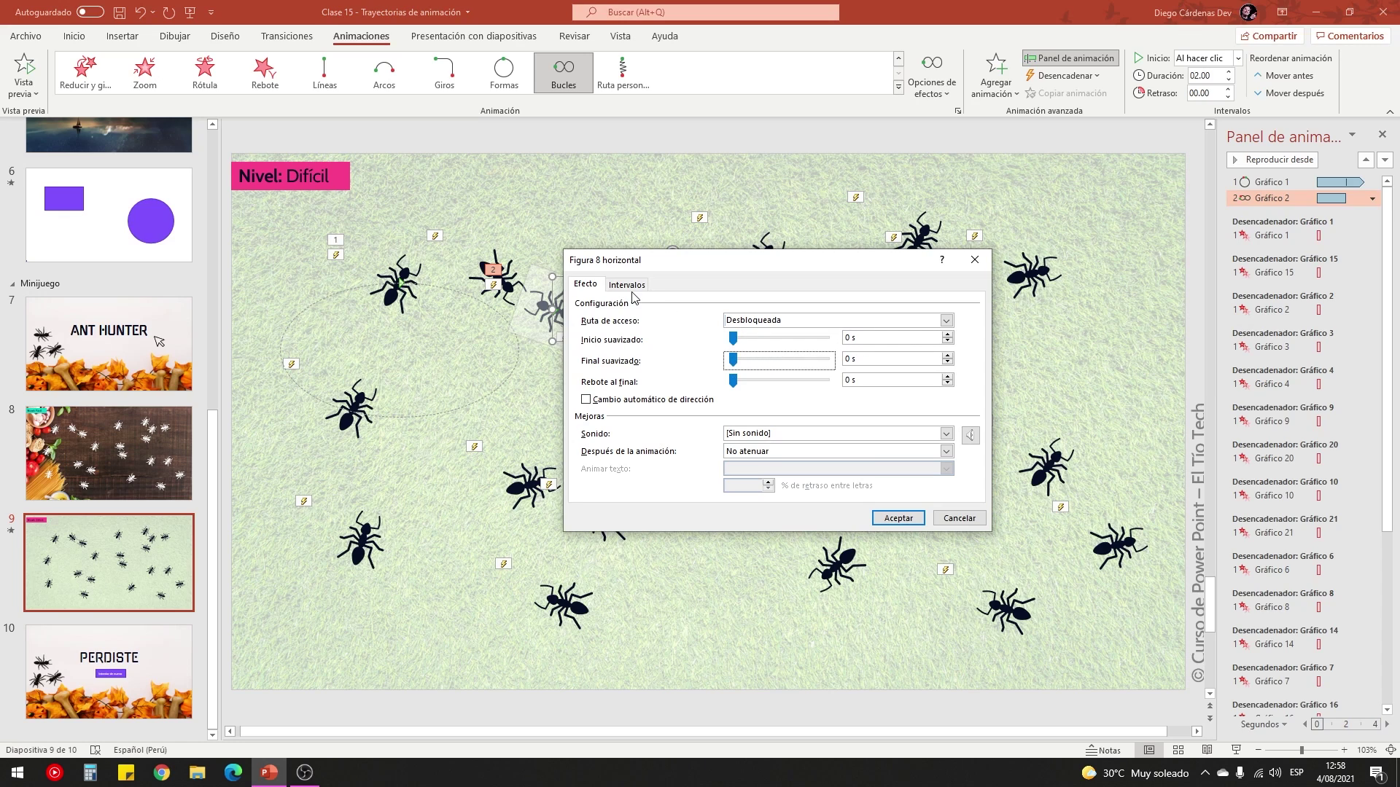
left_click(628, 286)
left_click(772, 358)
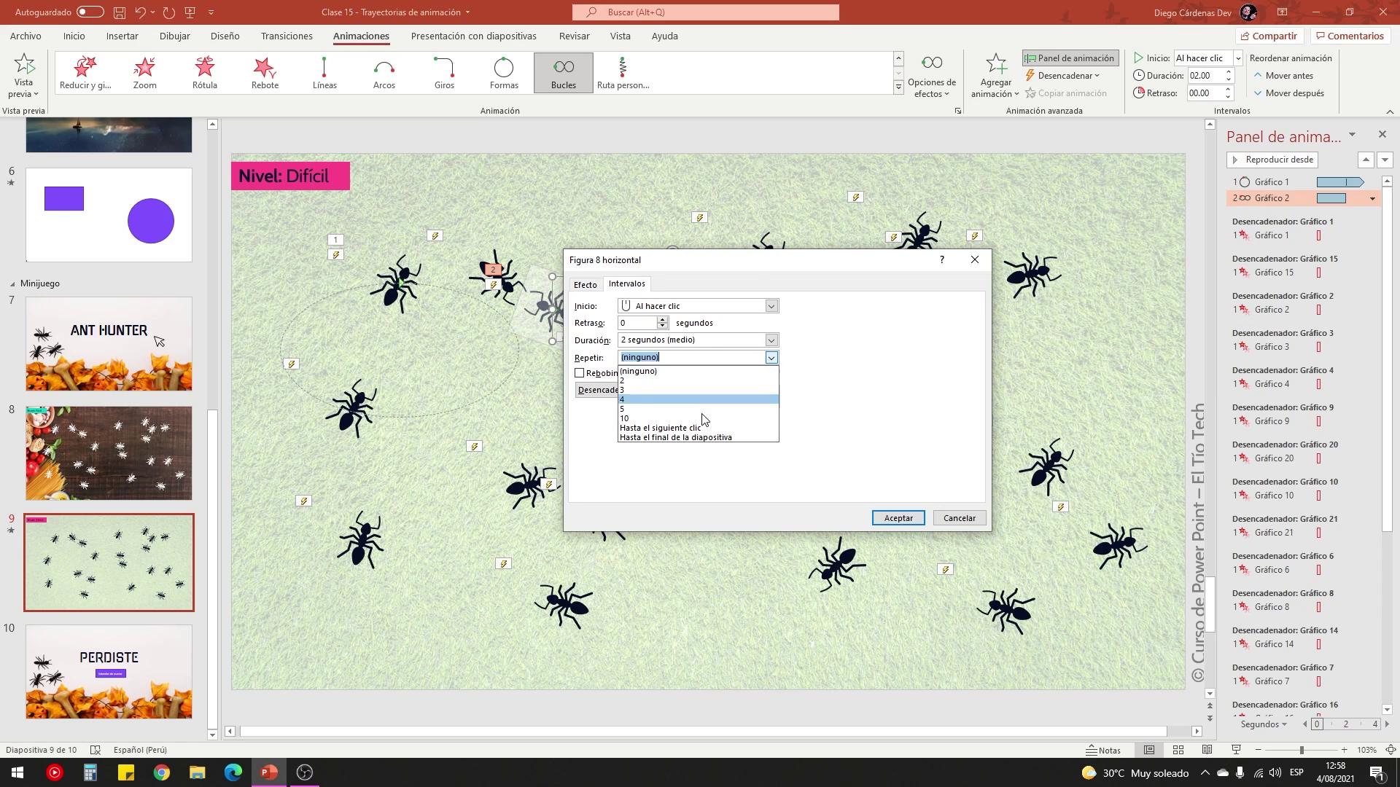
left_click(697, 440)
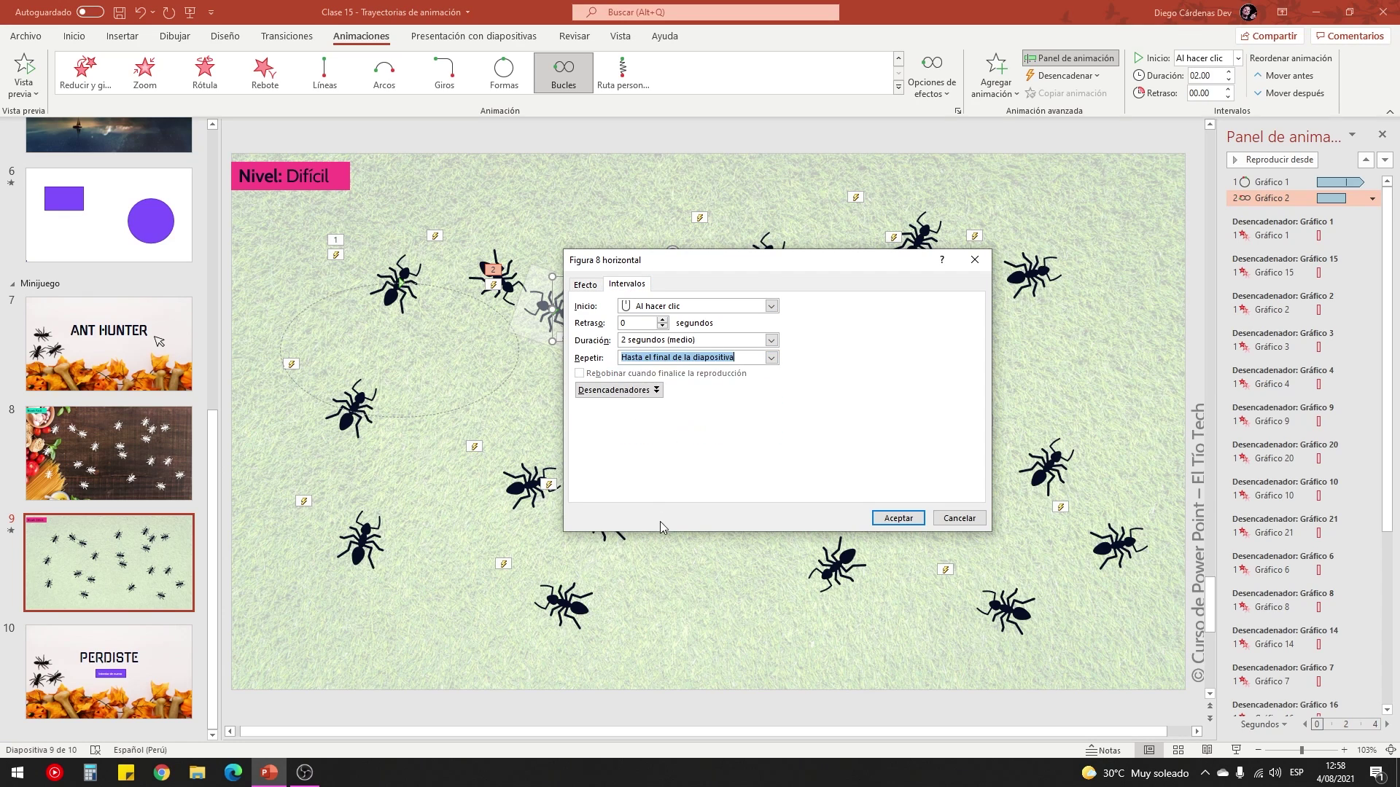
left_click(899, 518)
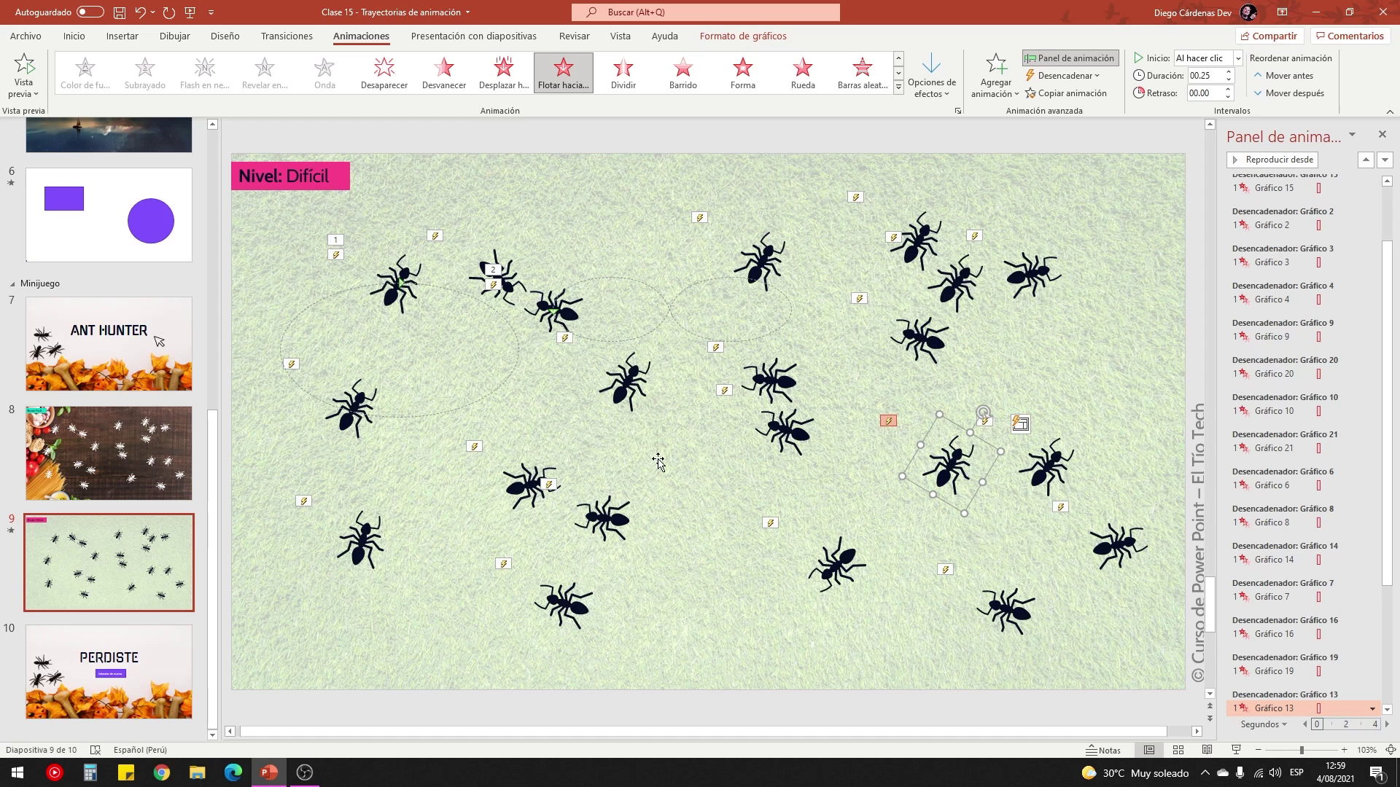
Add the Corazón heart motion path from Más trayectorias to the selected ant.
left_click(998, 99)
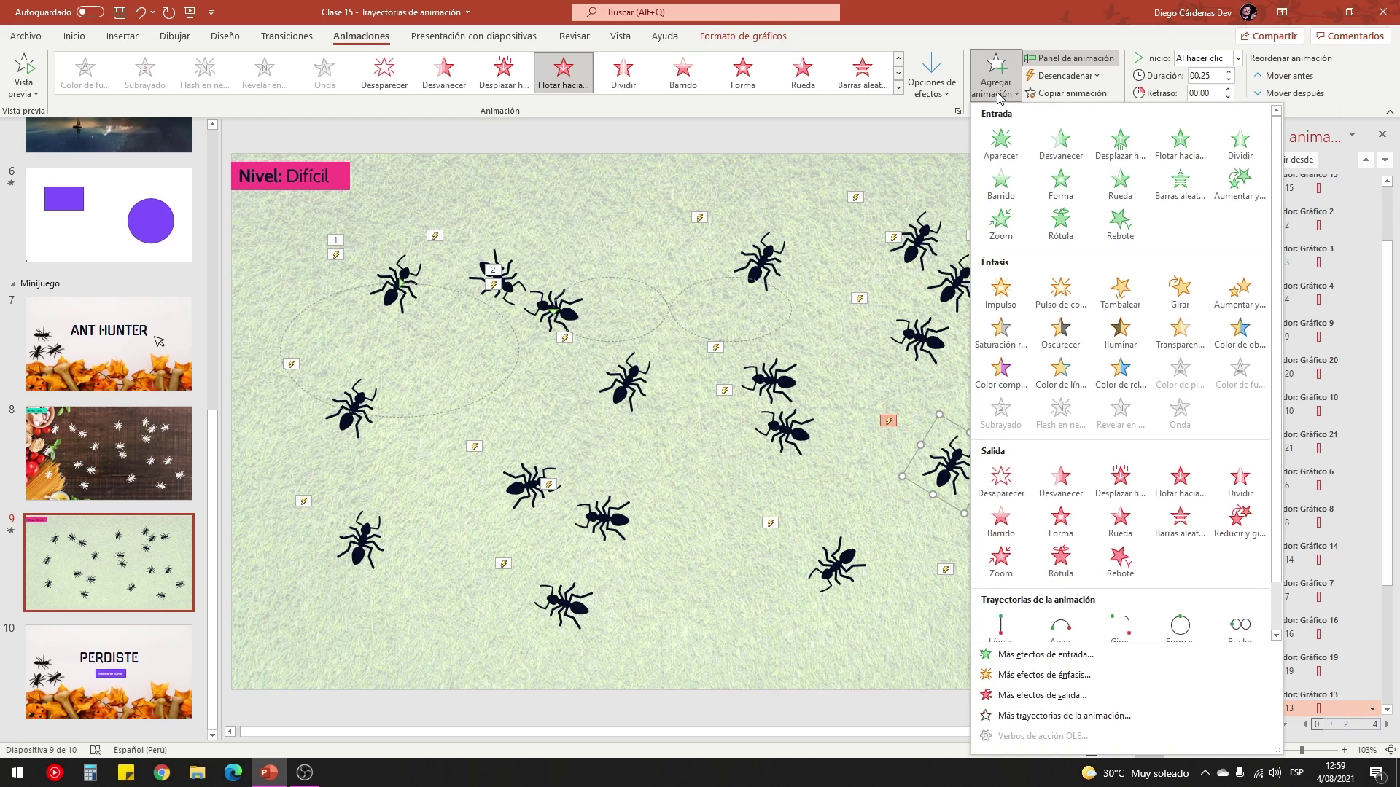
left_click(1049, 716)
left_click_drag(654, 222, 560, 216)
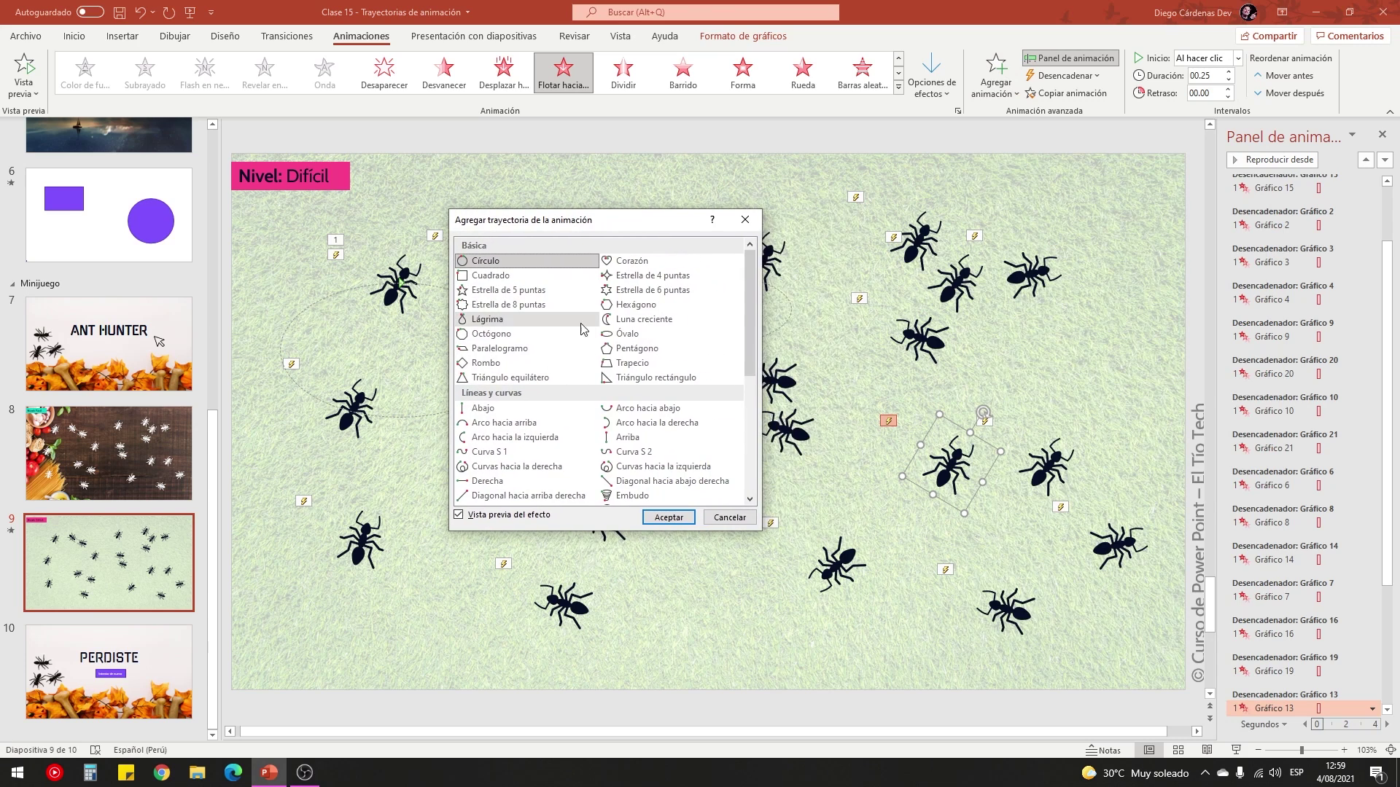
left_click(640, 262)
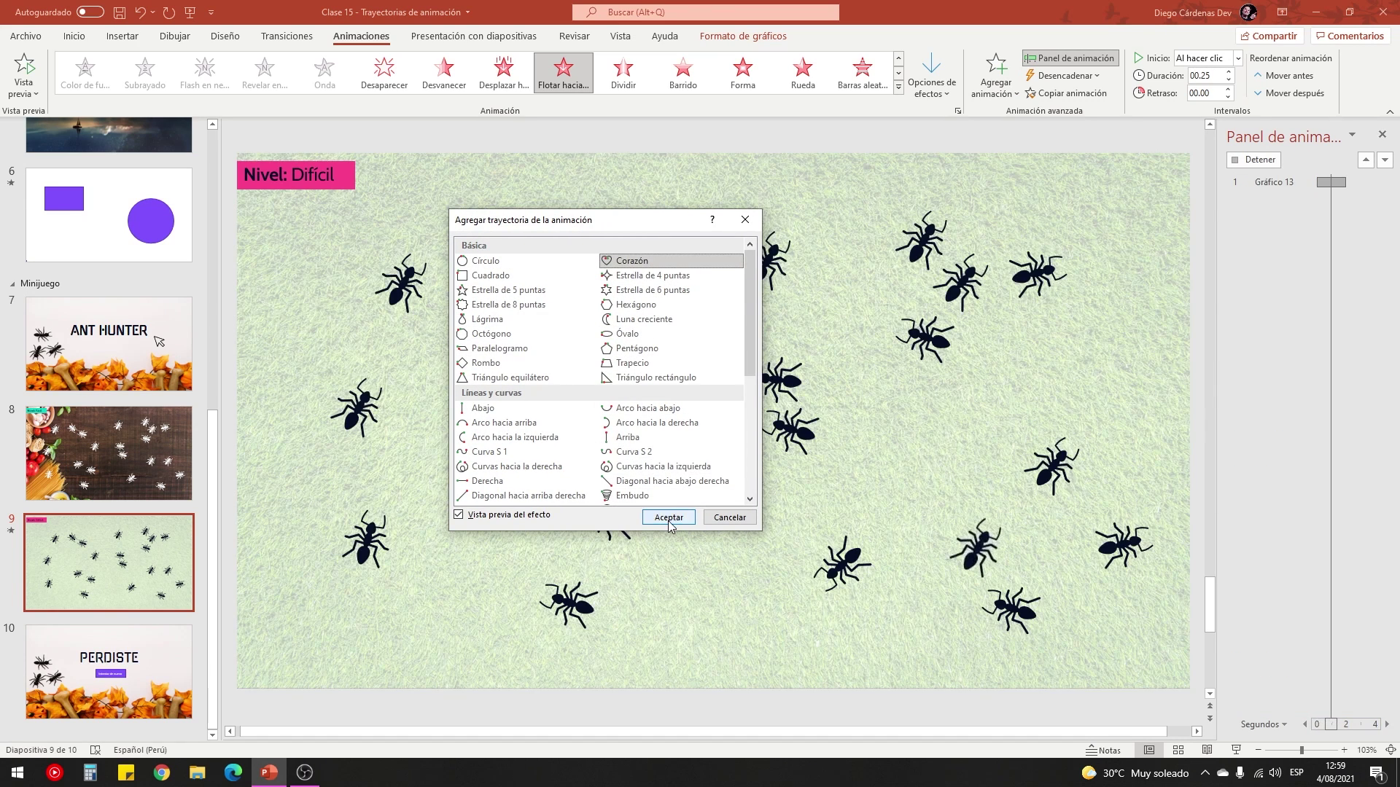
left_click(668, 517)
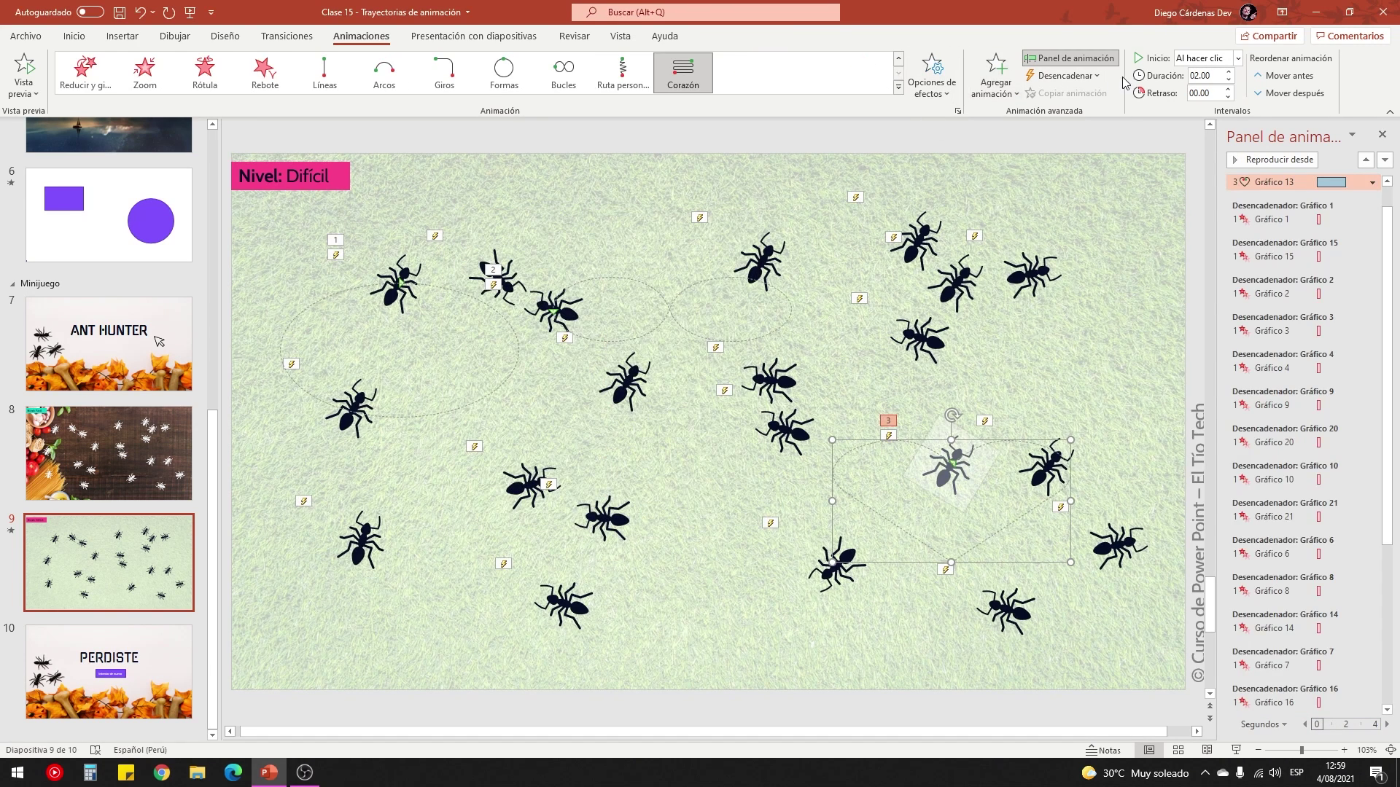
Give the Corazón path a 2 s smooth start and repeat it until the end of the slide.
right_click(1280, 186)
left_click(1284, 253)
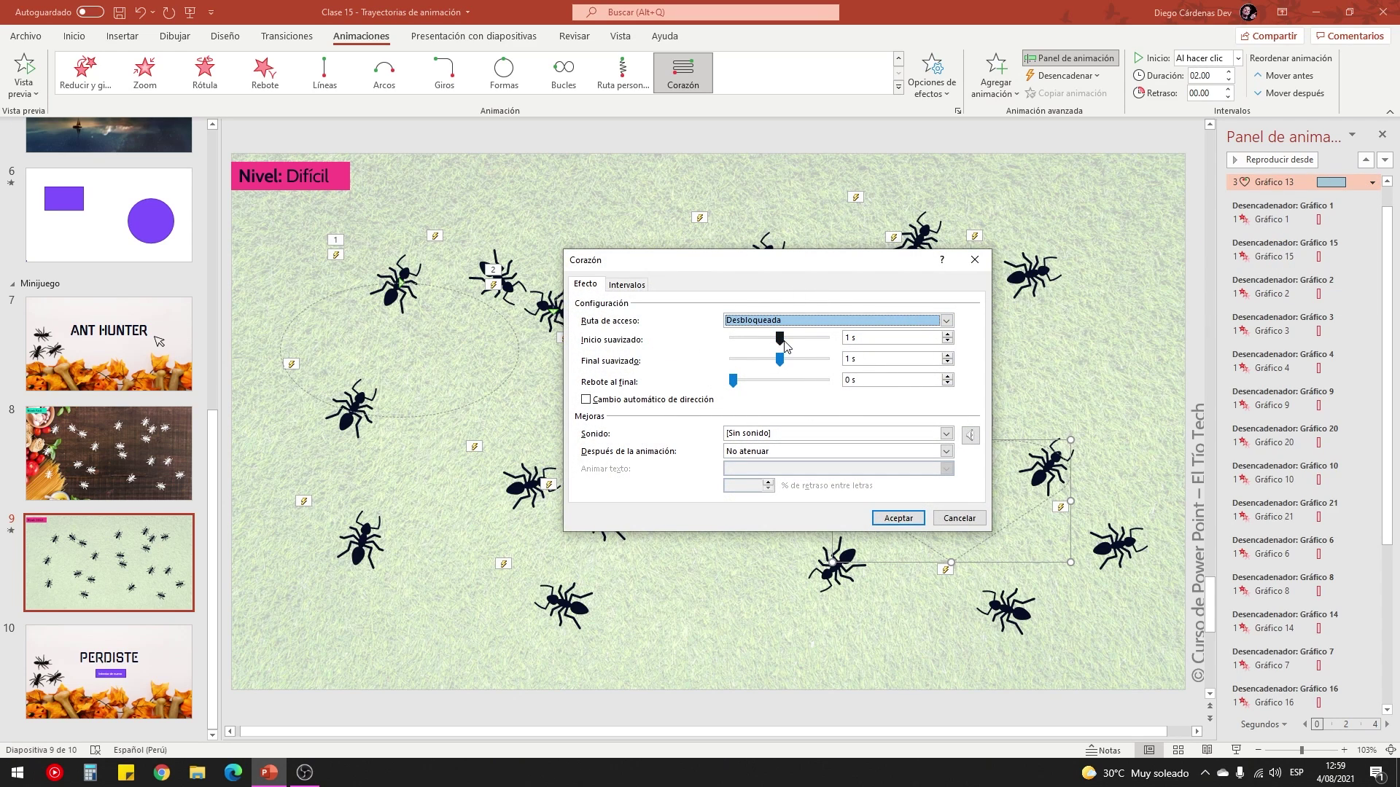
left_click_drag(785, 345, 849, 348)
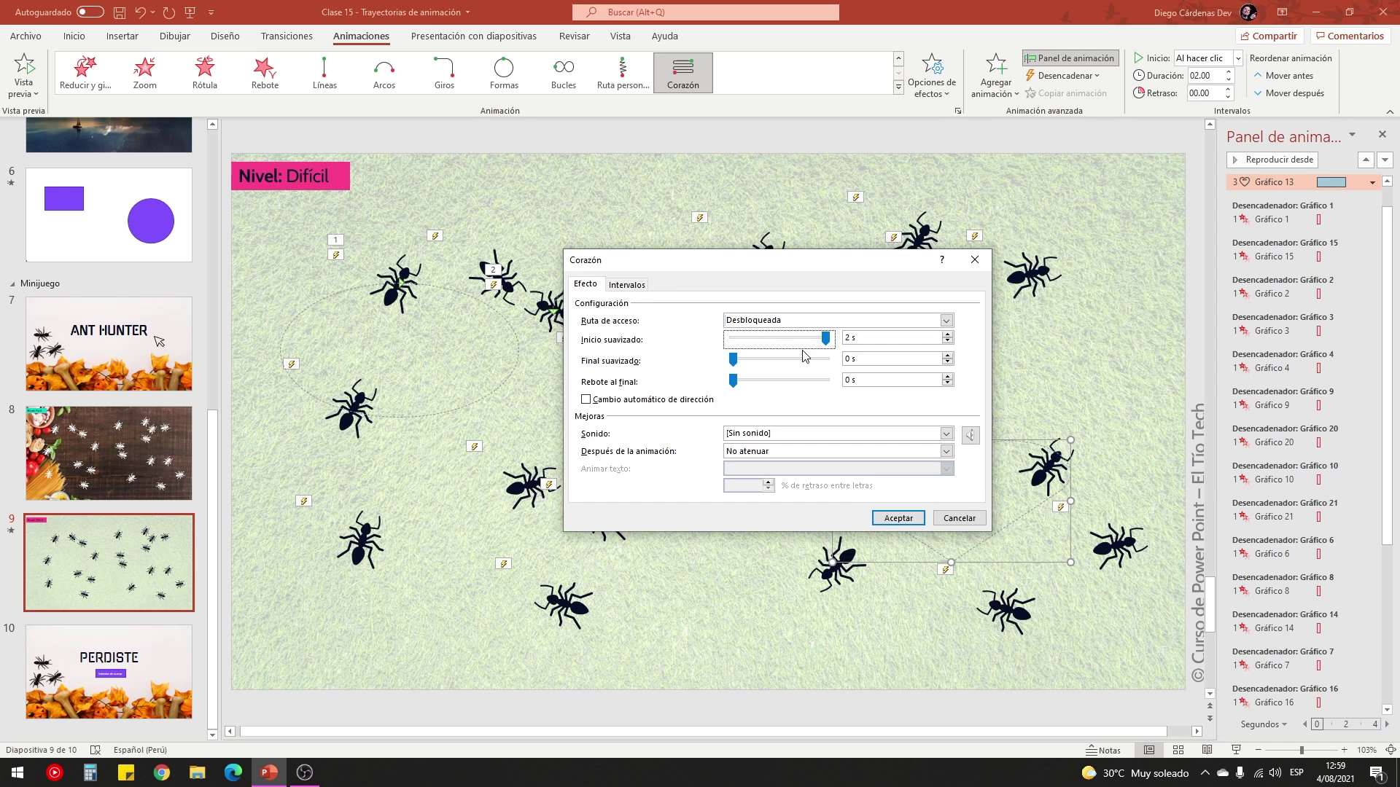
left_click(629, 285)
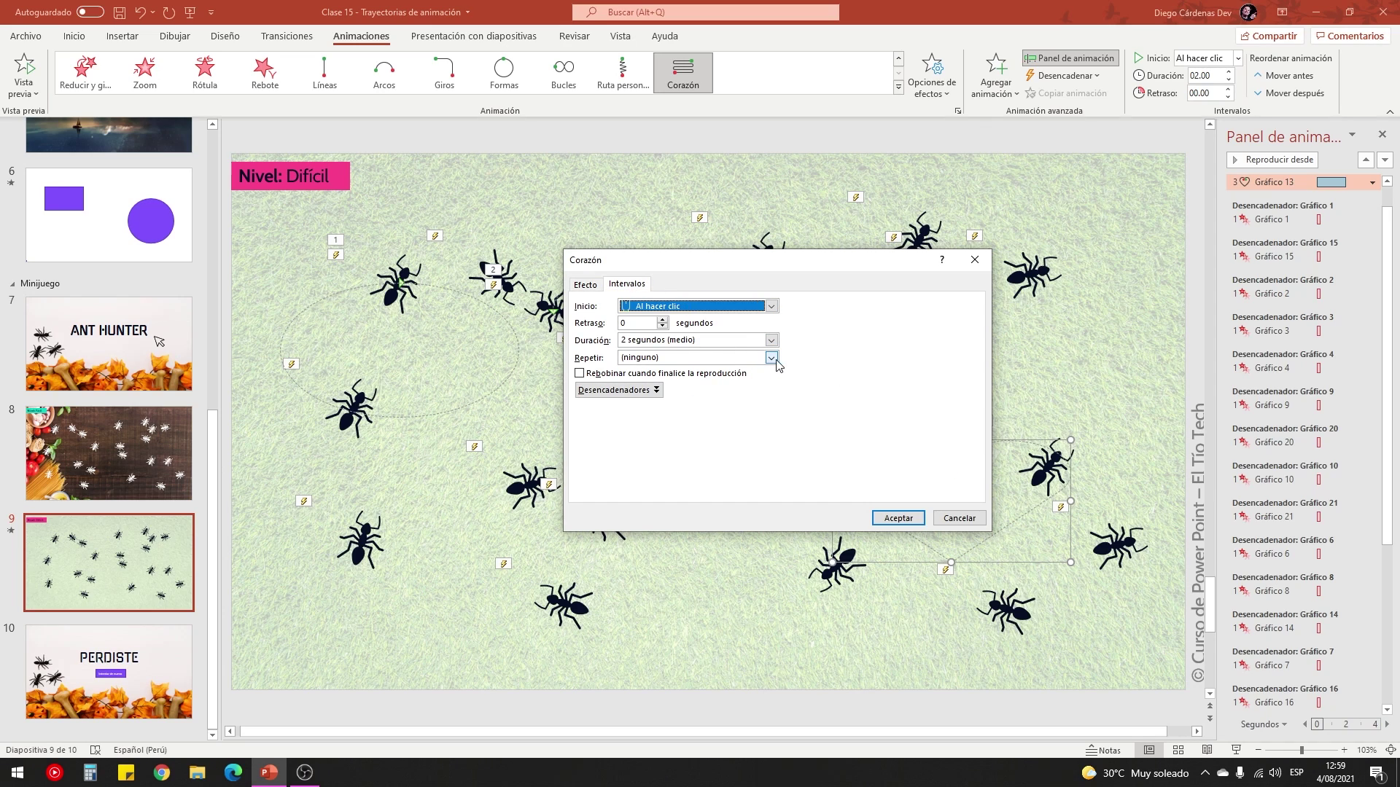
left_click(771, 358)
left_click(654, 438)
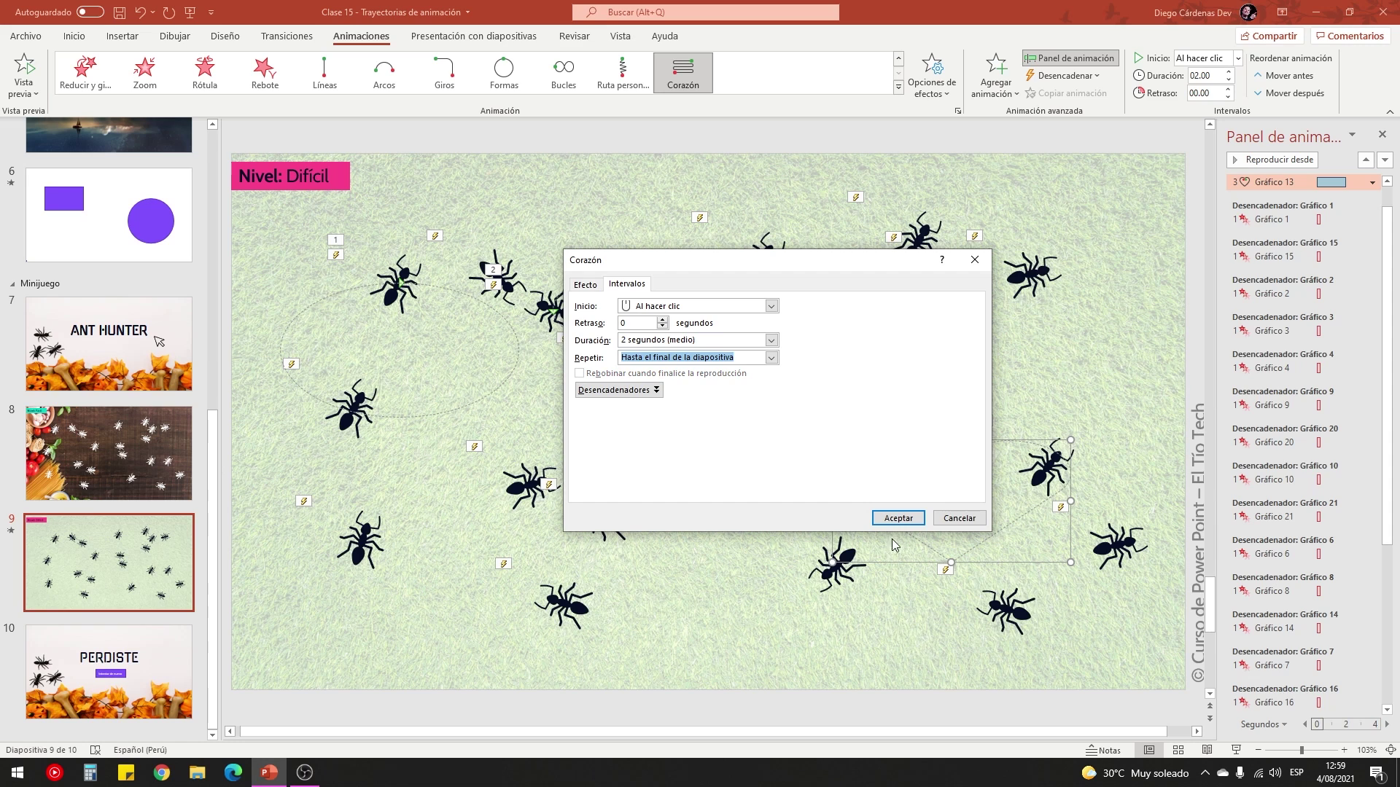
left_click(899, 519)
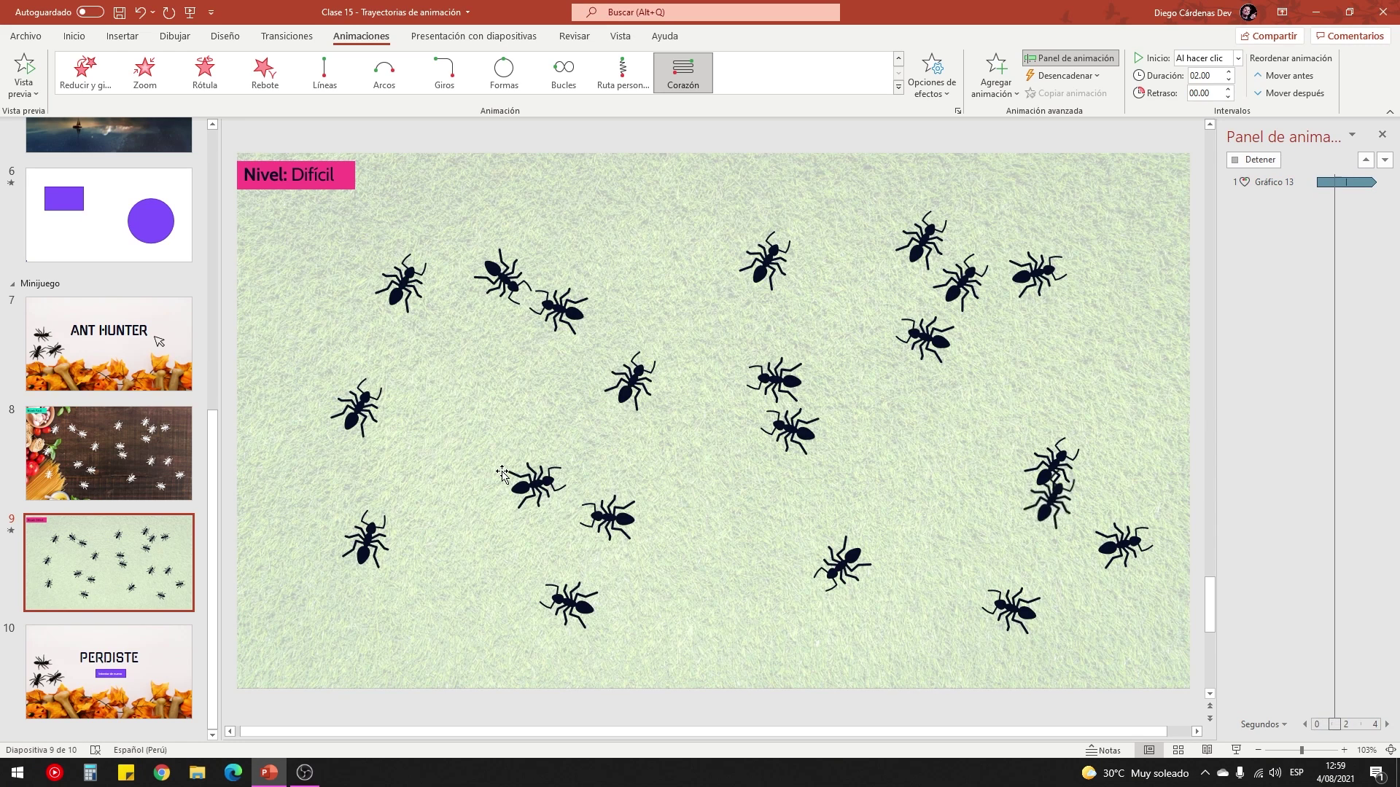
Add the Muelle spring motion path to the ant left of the slide centre, Gráfico 4.
left_click(563, 450)
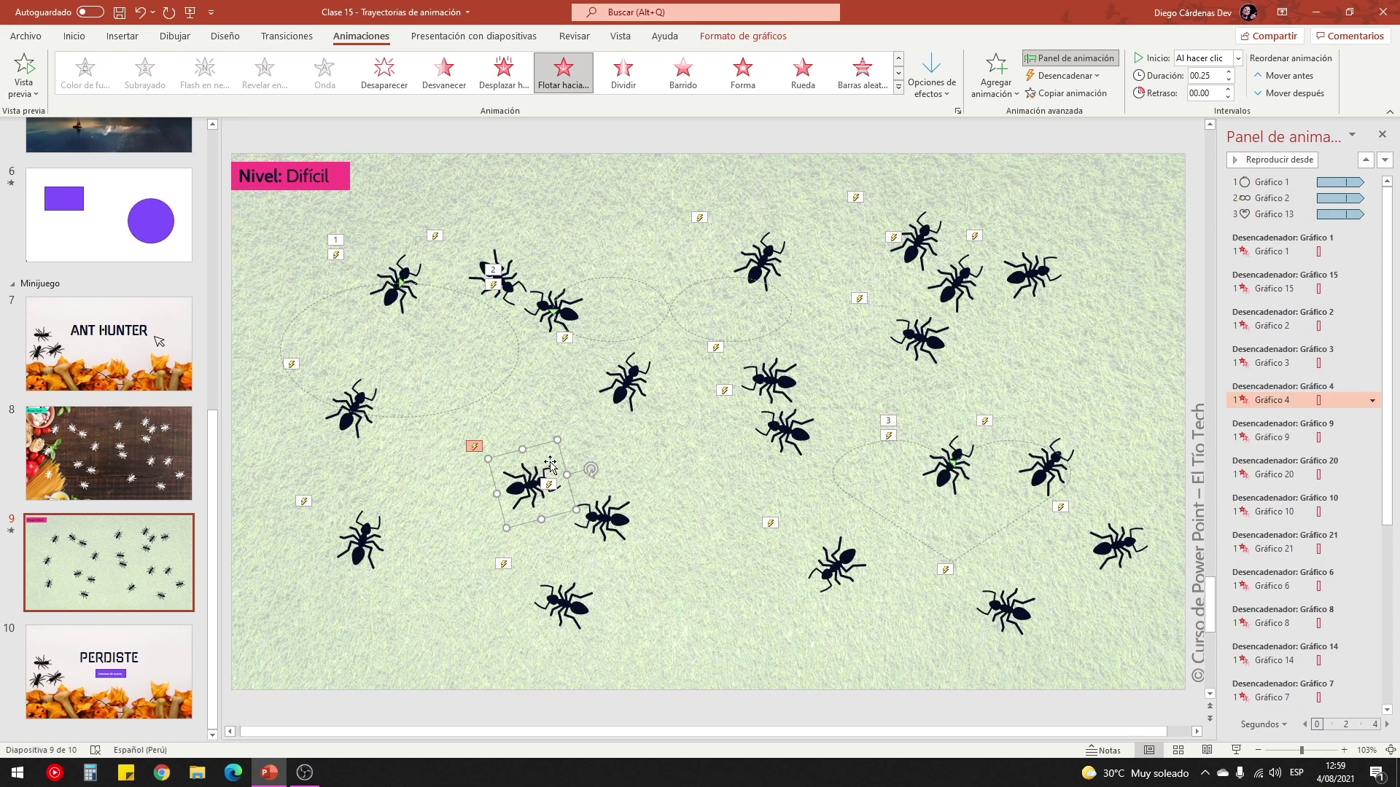
left_click(1008, 86)
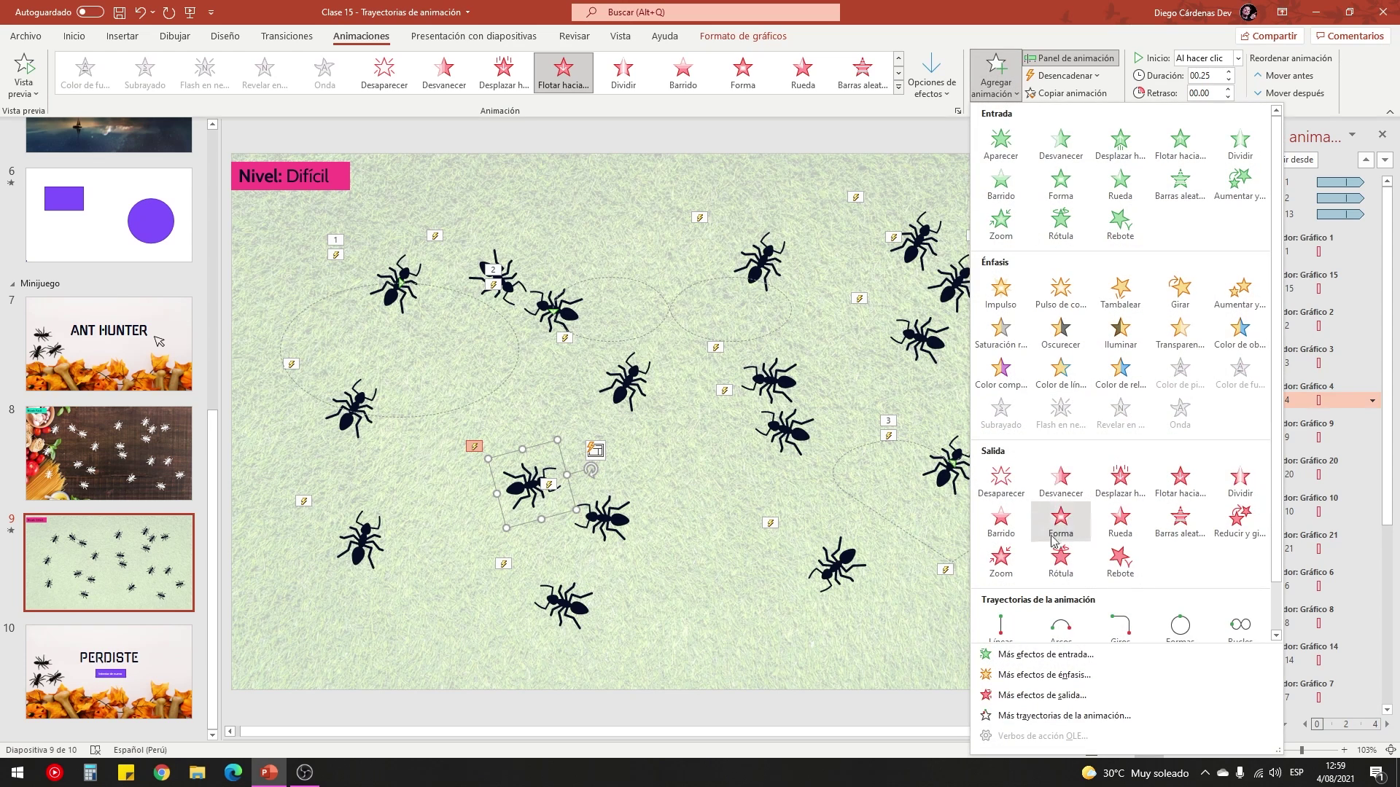
left_click(1063, 712)
scroll(660, 380, "down", 1)
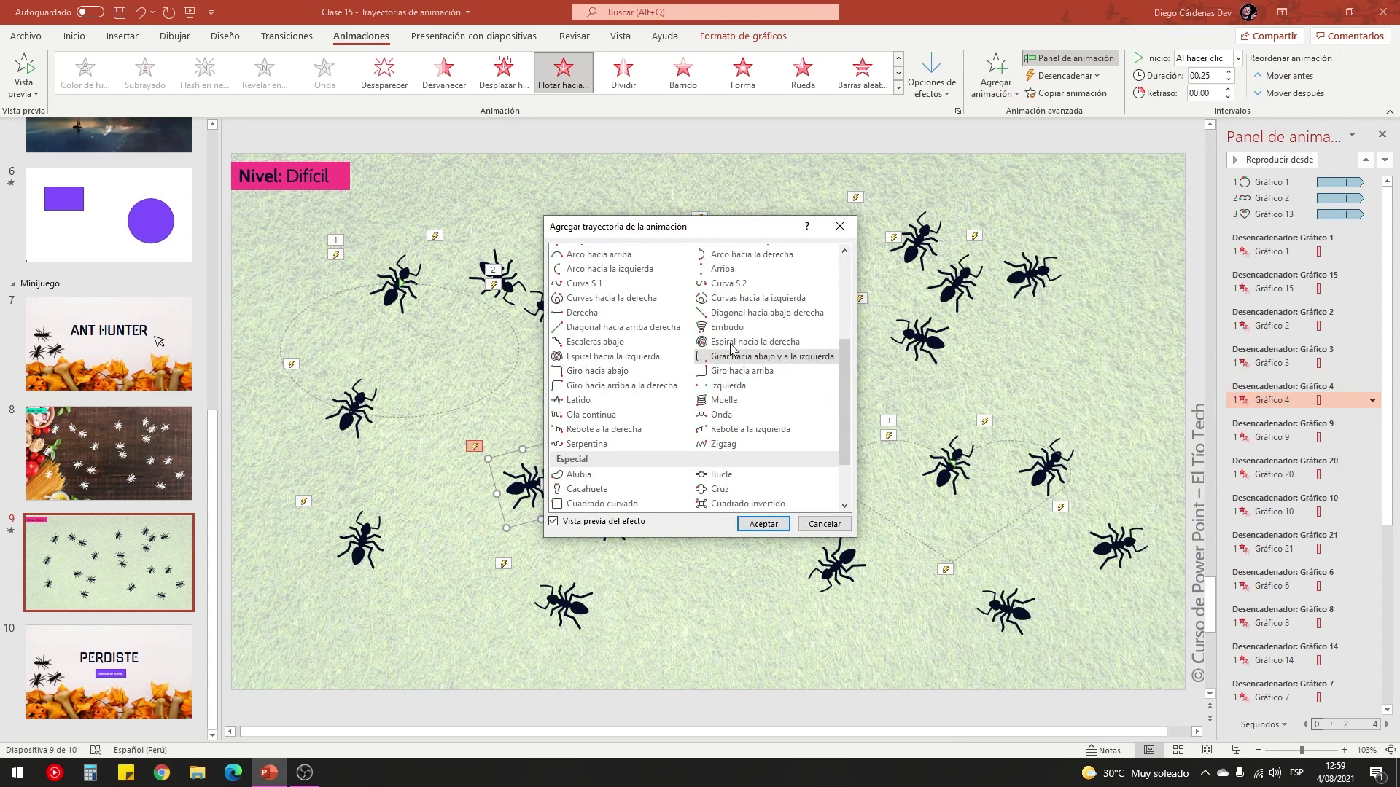
scroll(700, 365, "down", 1)
left_click(718, 358)
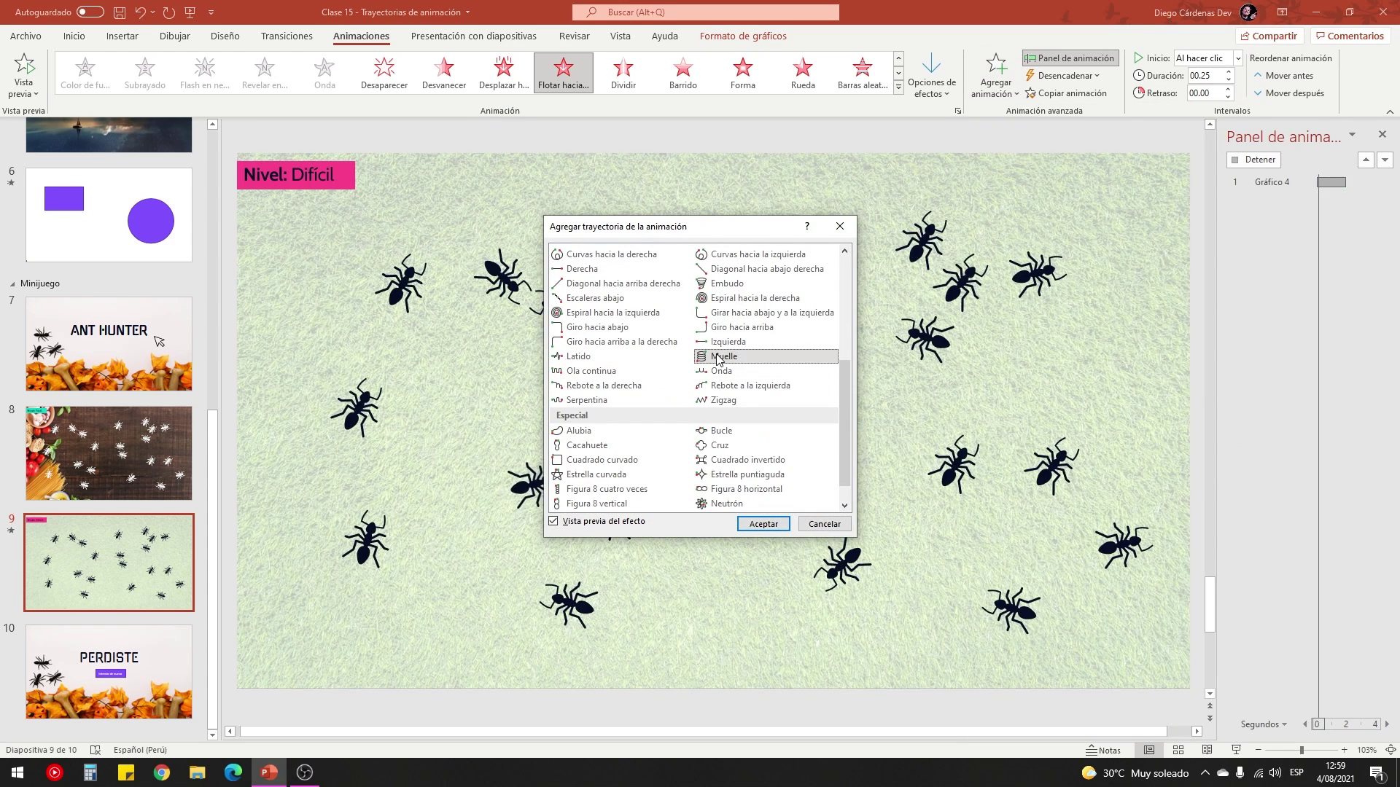
left_click(763, 526)
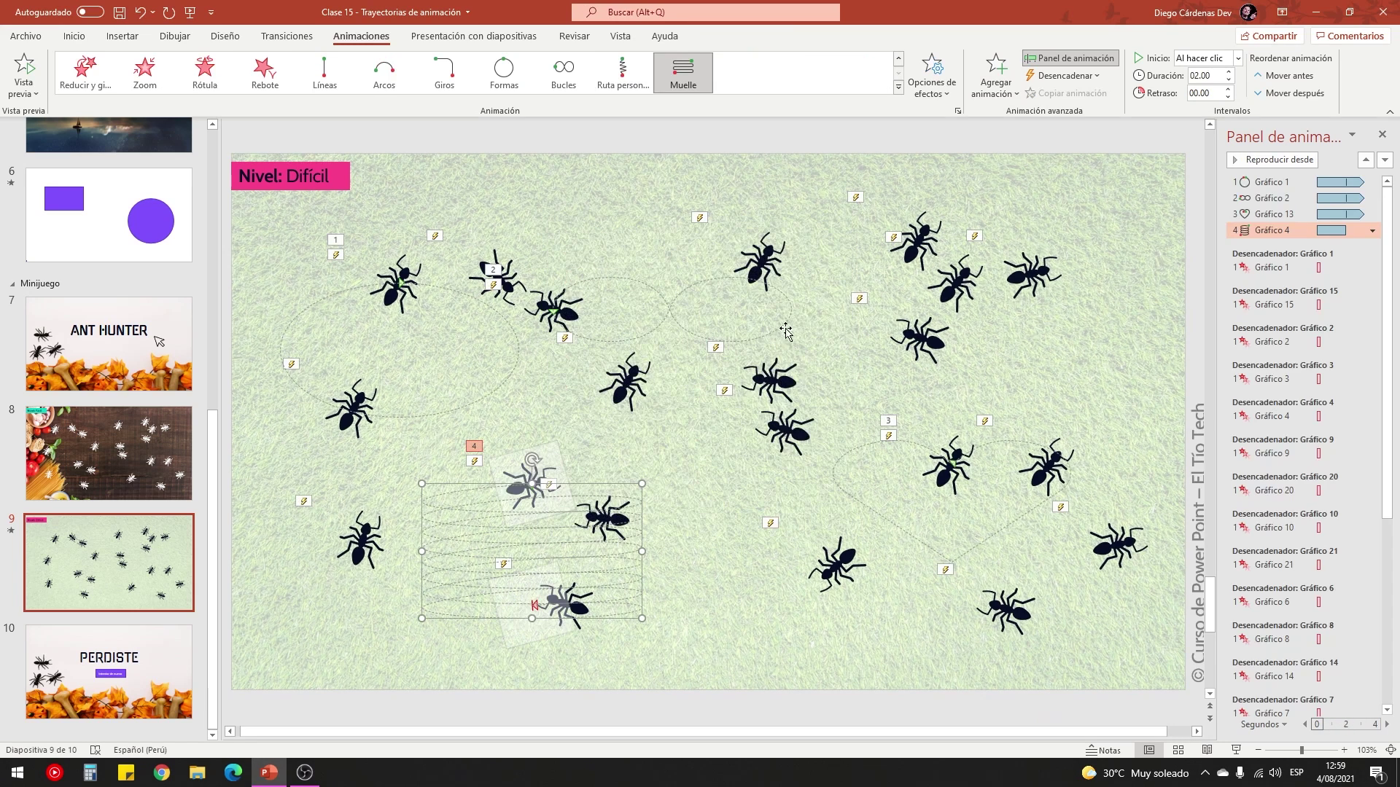
Give the Muelle path a 2 s smooth end and repeat it until the end of the slide.
right_click(1257, 230)
left_click(1273, 306)
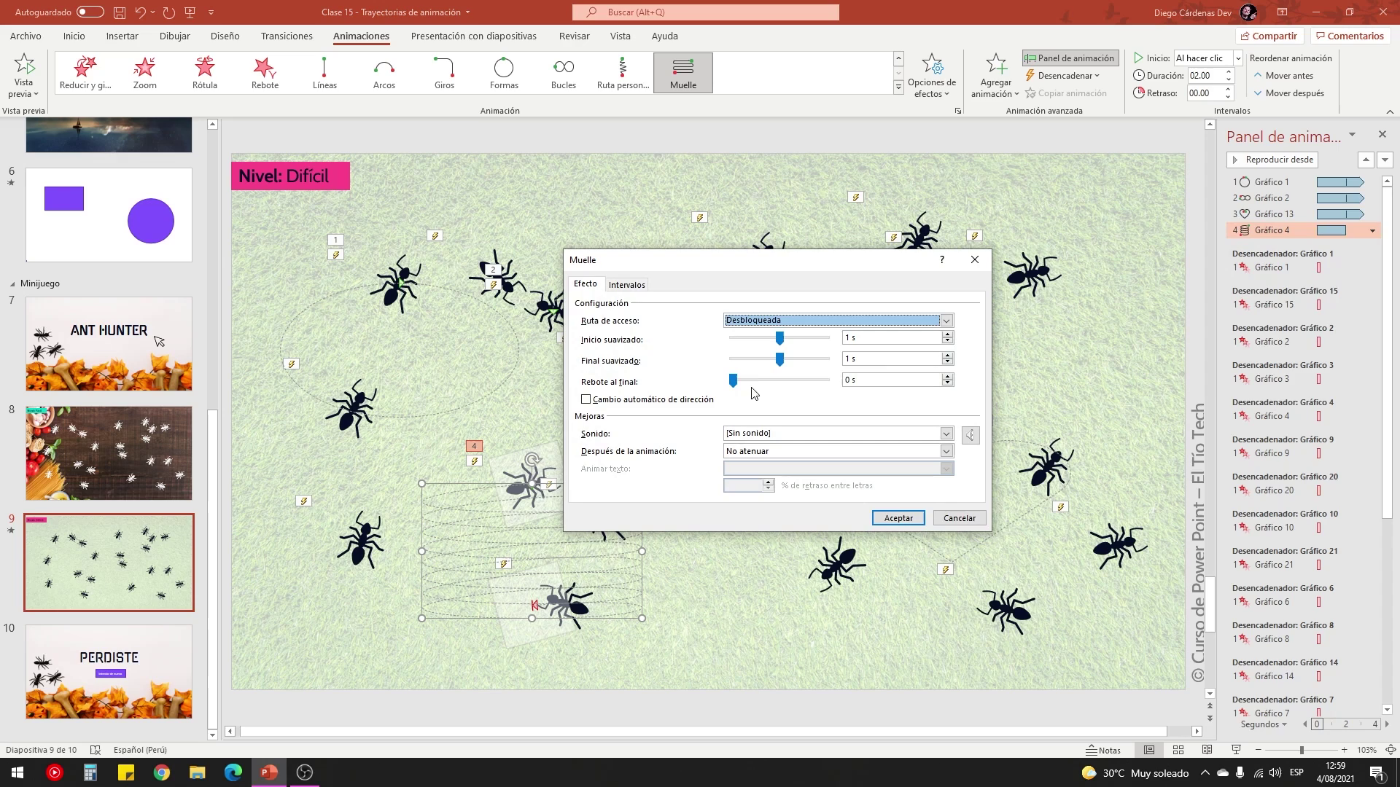
left_click_drag(780, 365, 848, 367)
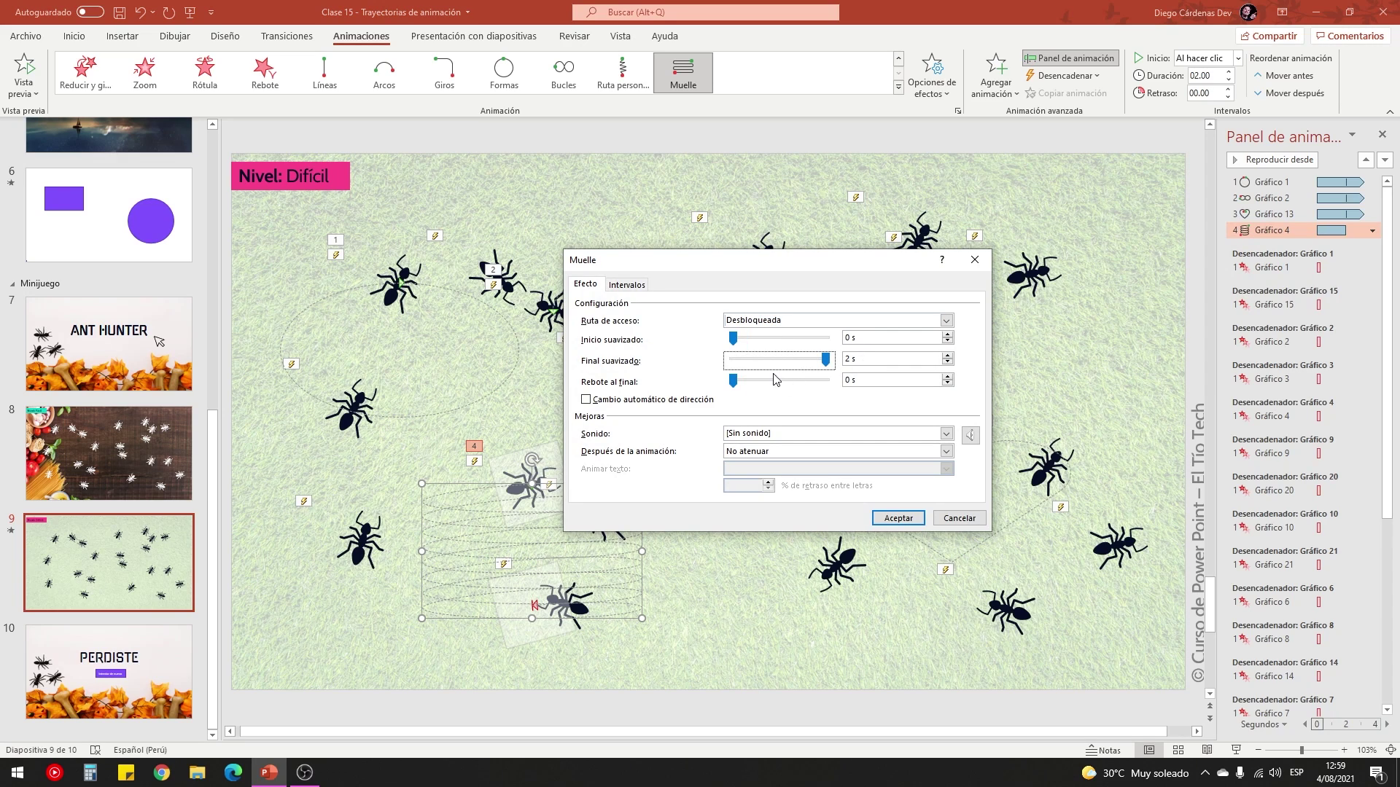
left_click(626, 285)
left_click(771, 358)
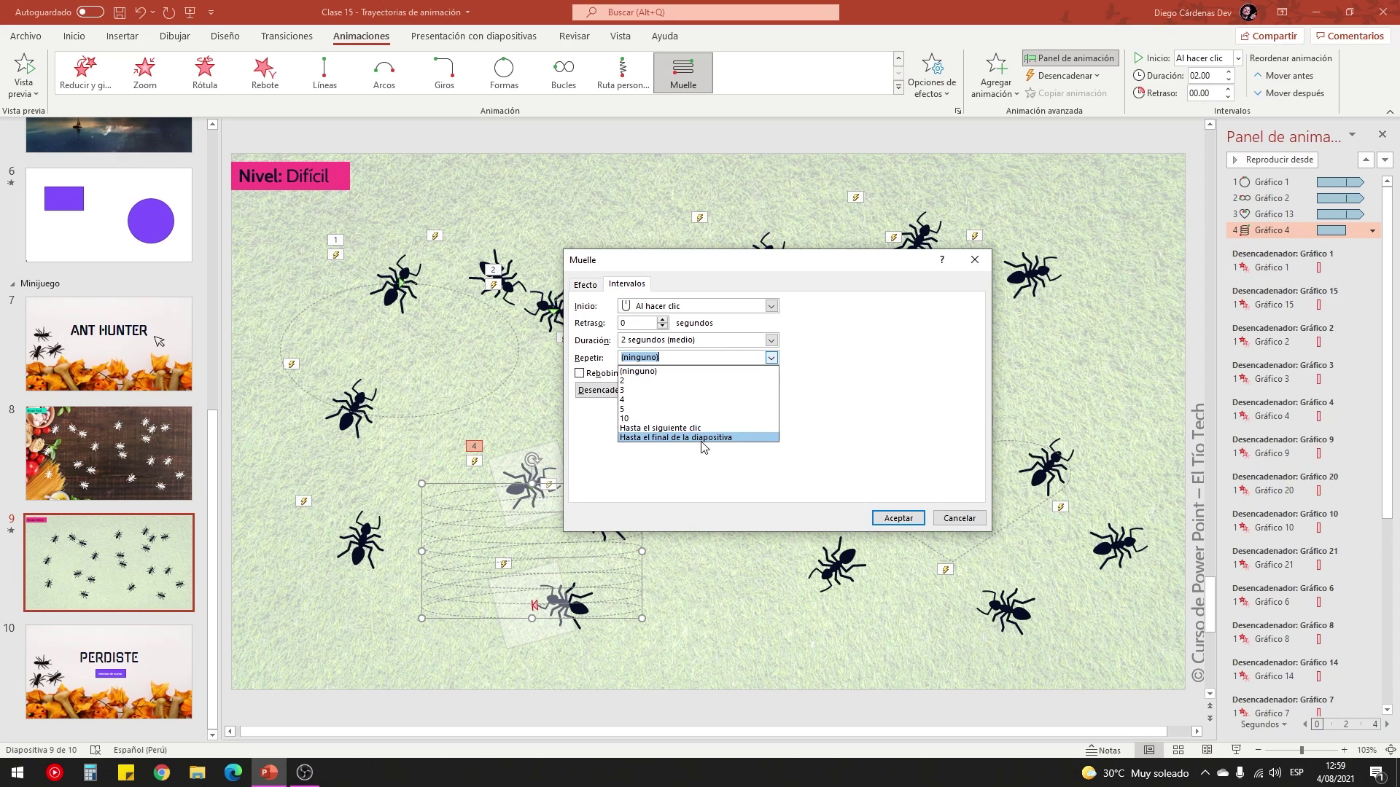
left_click(704, 440)
left_click(898, 519)
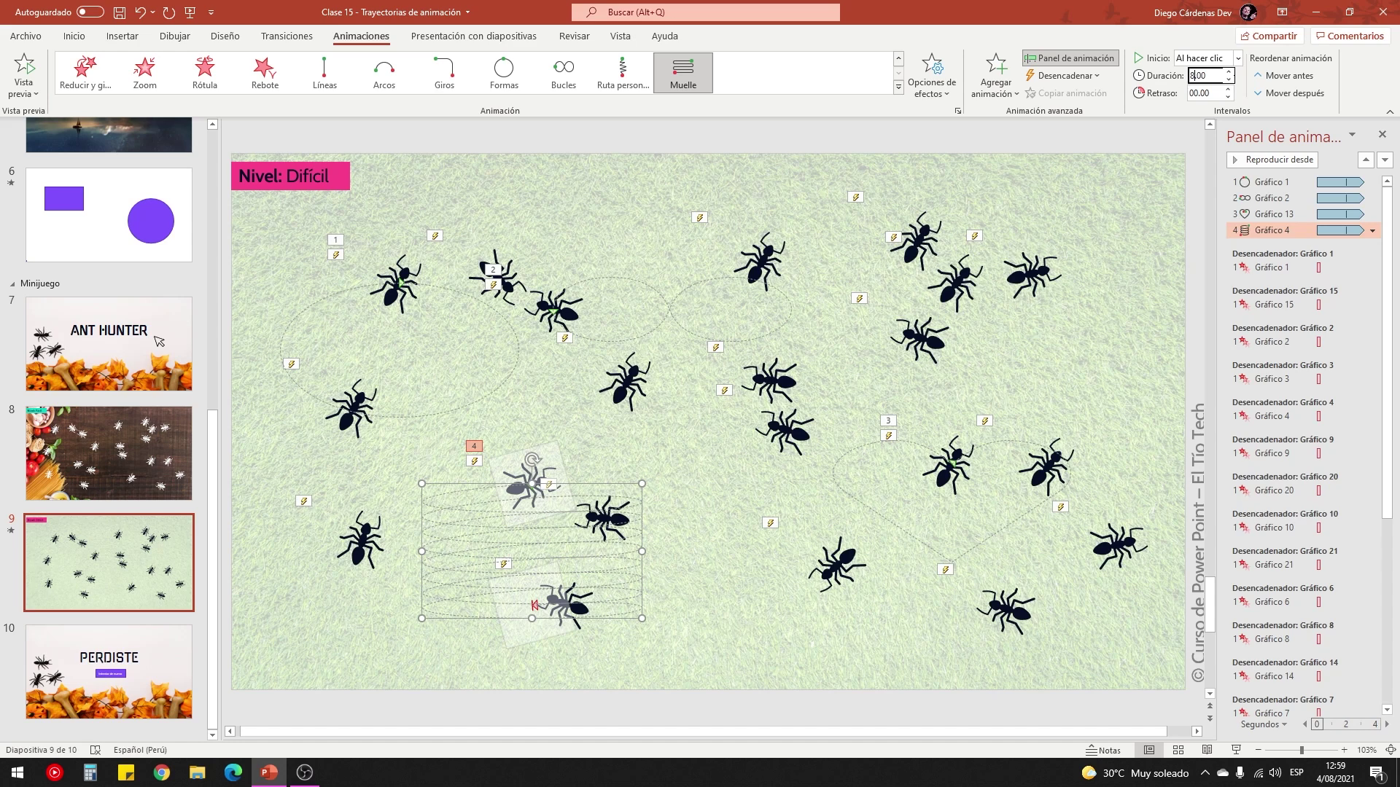
left_click(752, 363)
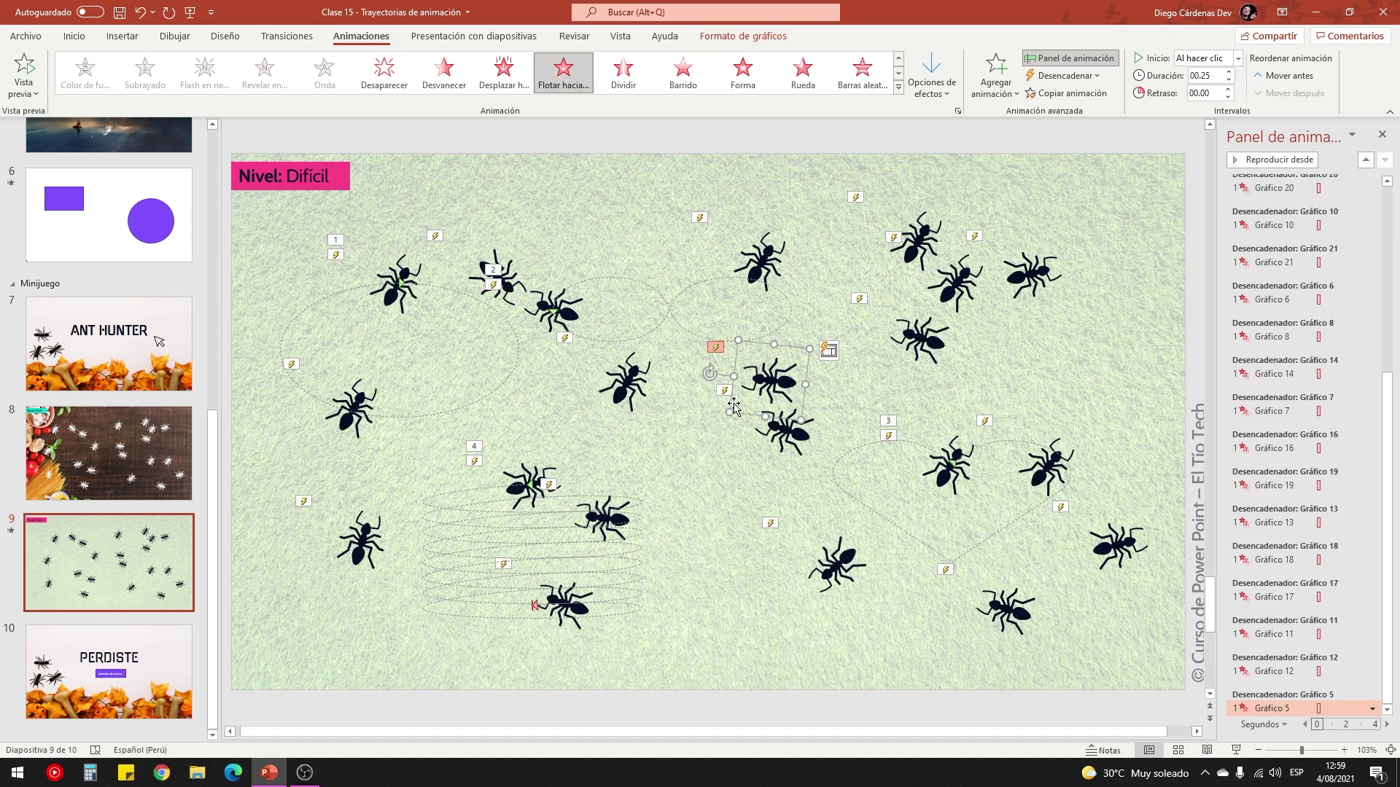
Add the Neutrón motion path to the top-right ant, Gráfico 14.
left_click(1022, 277)
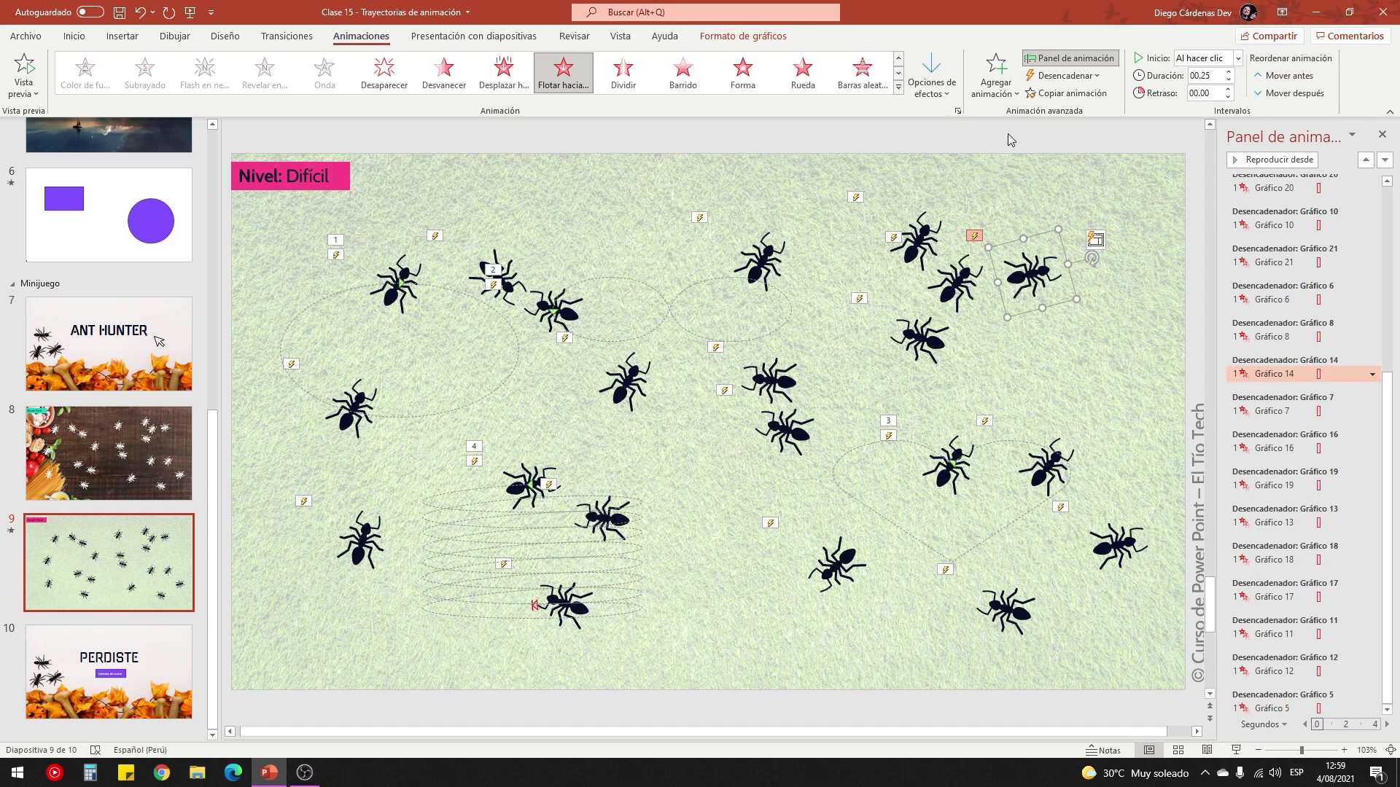
left_click(996, 73)
left_click(1039, 715)
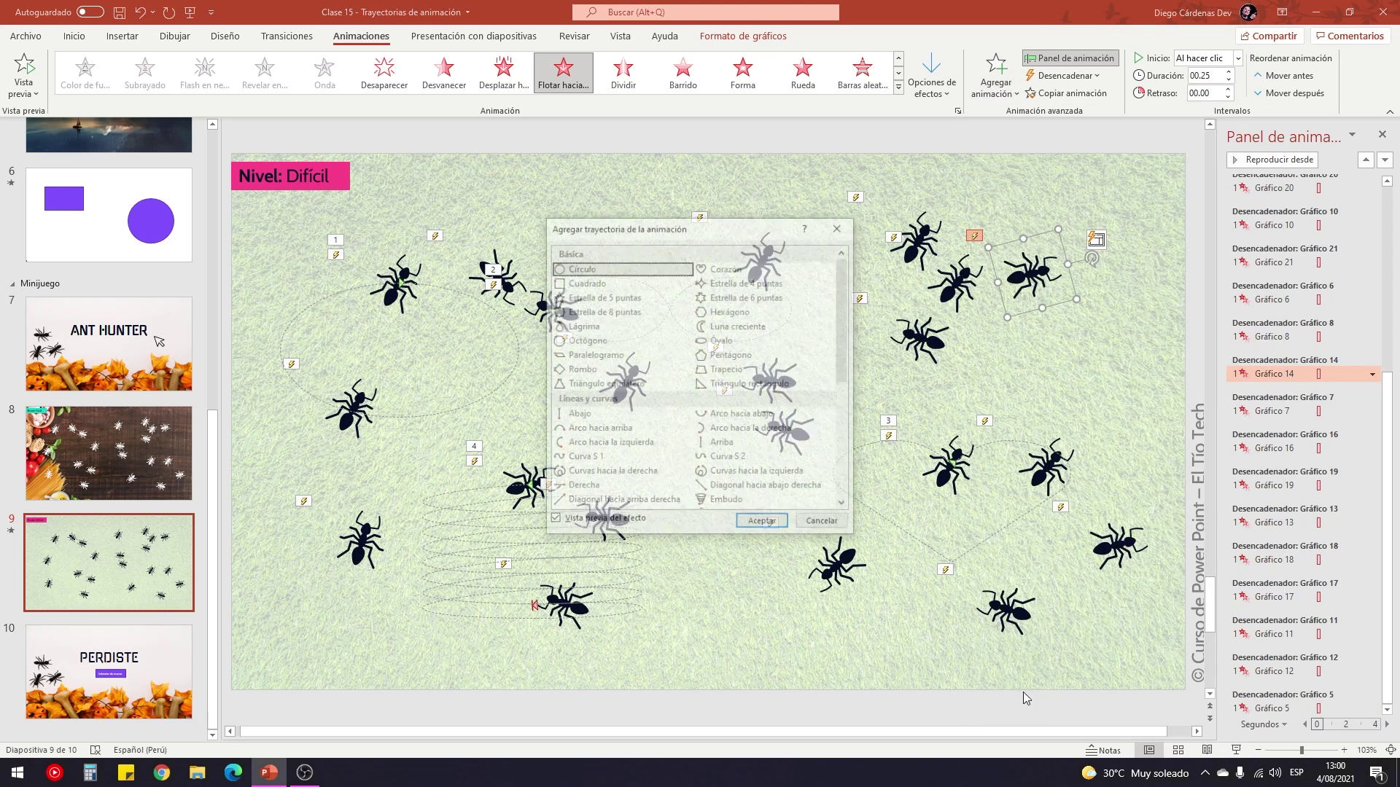
scroll(744, 466, "down", 2)
scroll(744, 466, "down", 2)
scroll(744, 473, "down", 2)
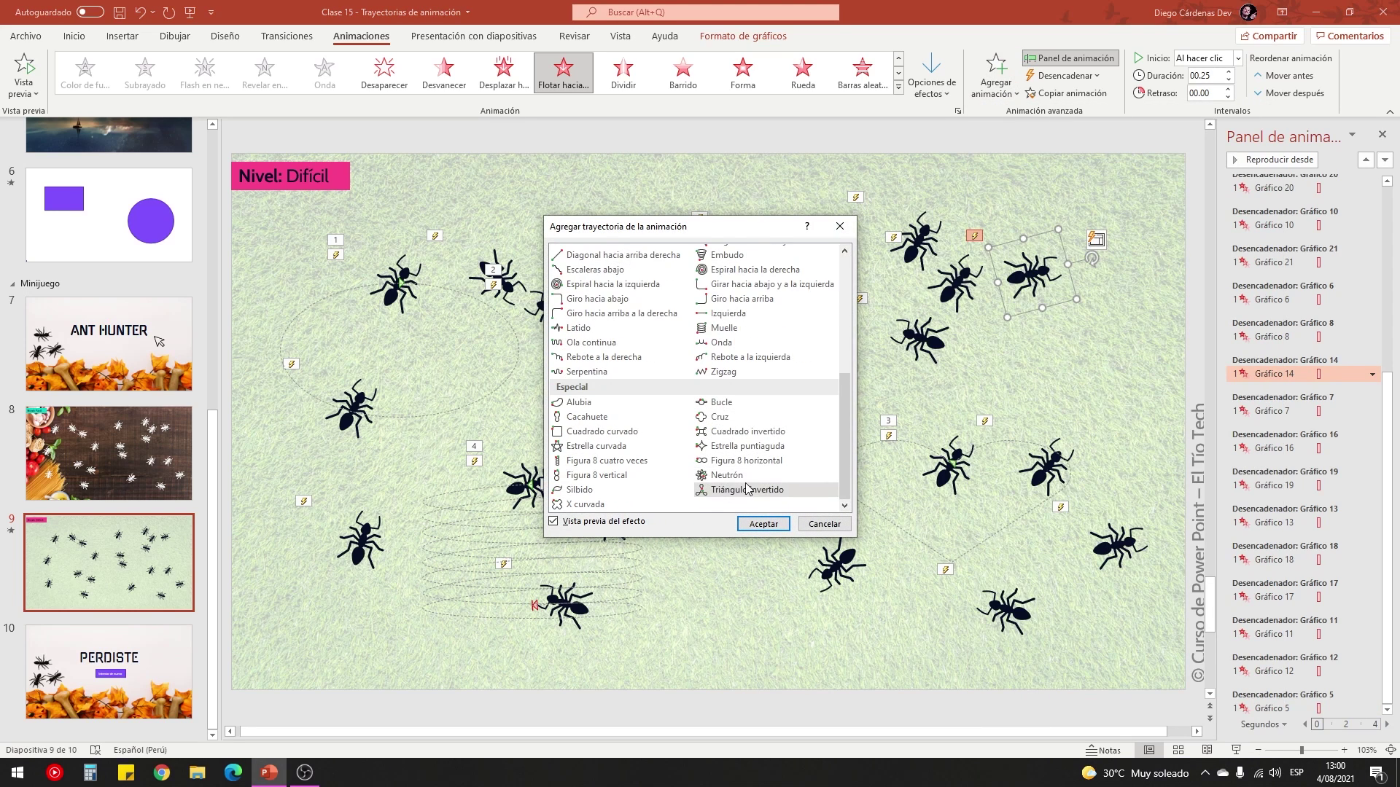
left_click(744, 476)
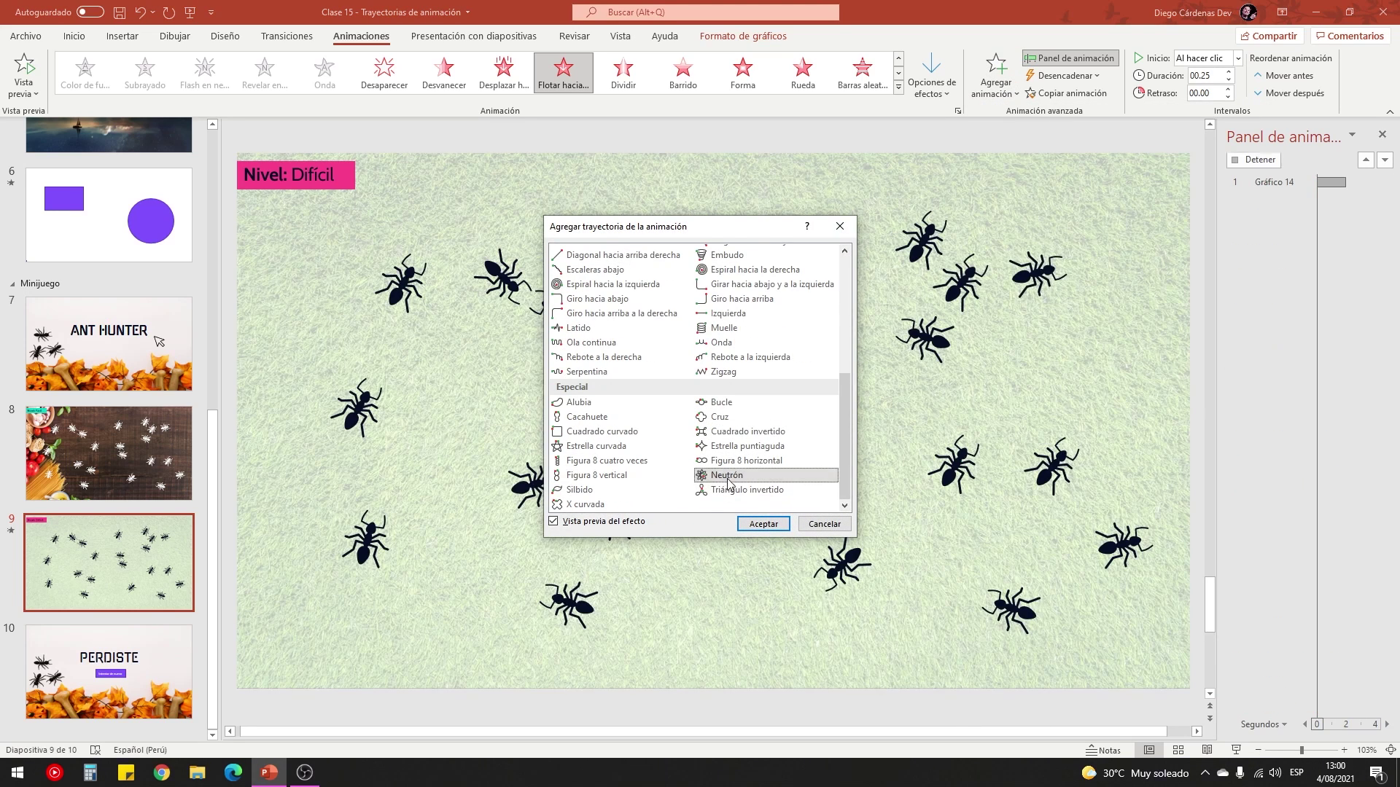
left_click(759, 528)
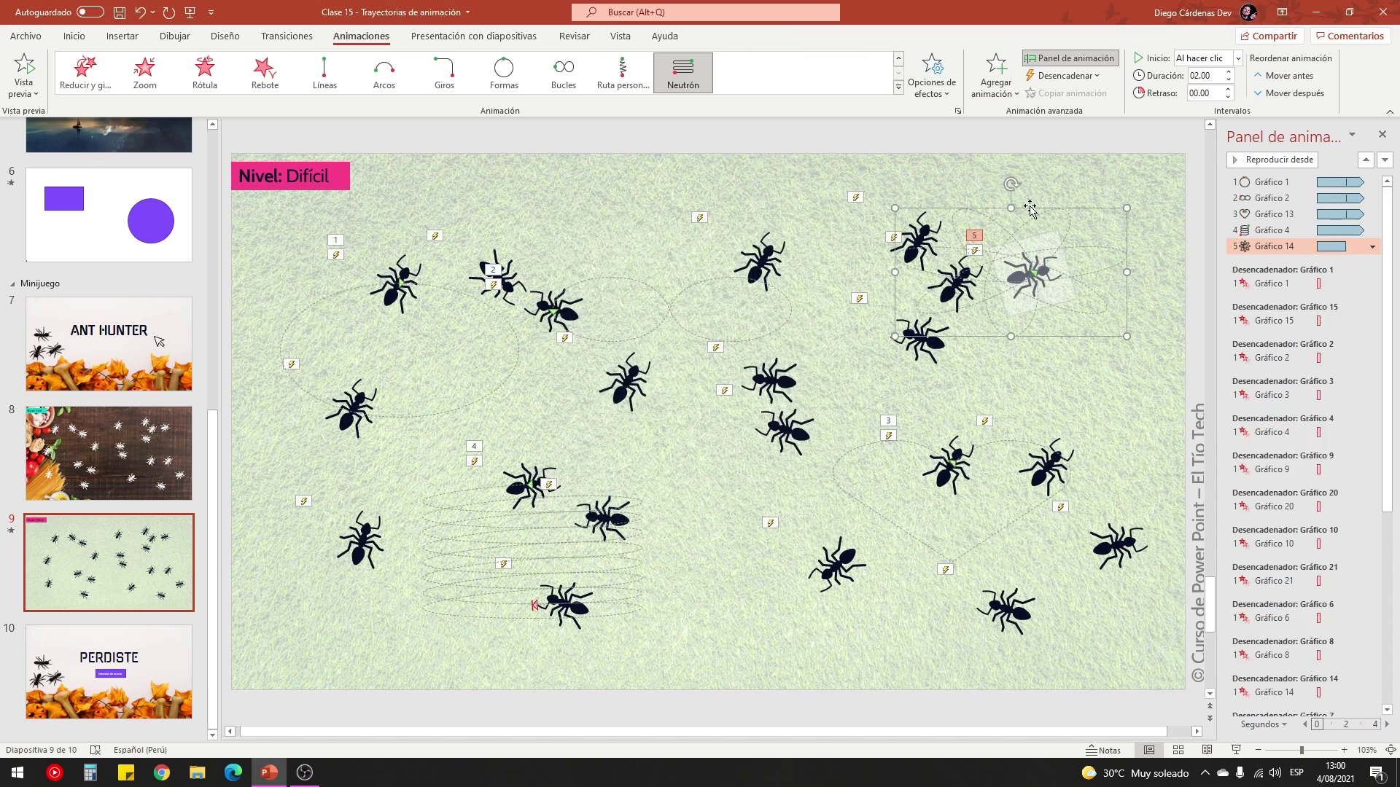
Set the Neutrón path to 10 s, remove start and end smoothing, and repeat until slide end.
left_click(1195, 75)
right_click(1309, 246)
left_click(1239, 321)
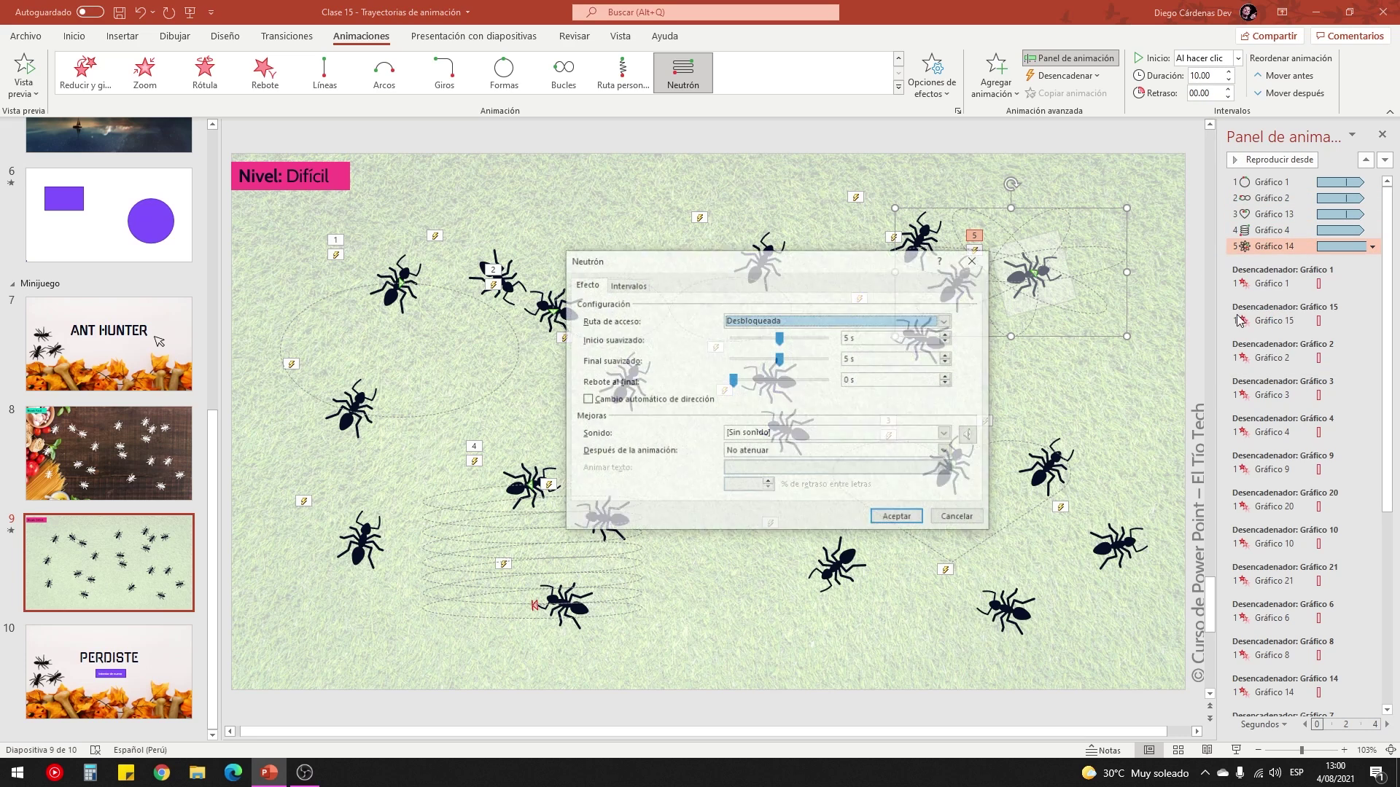
left_click_drag(779, 339, 692, 344)
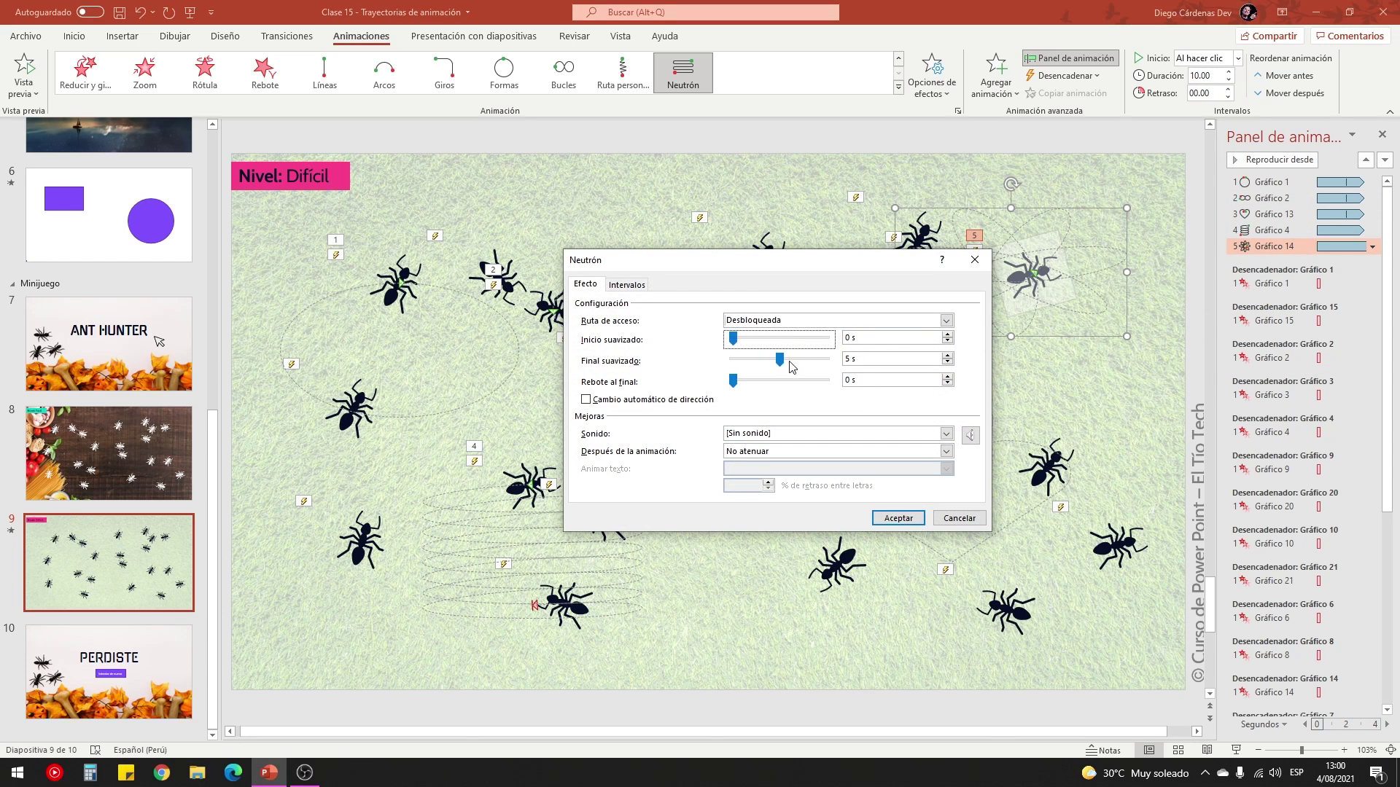
left_click_drag(779, 360, 683, 368)
left_click(628, 286)
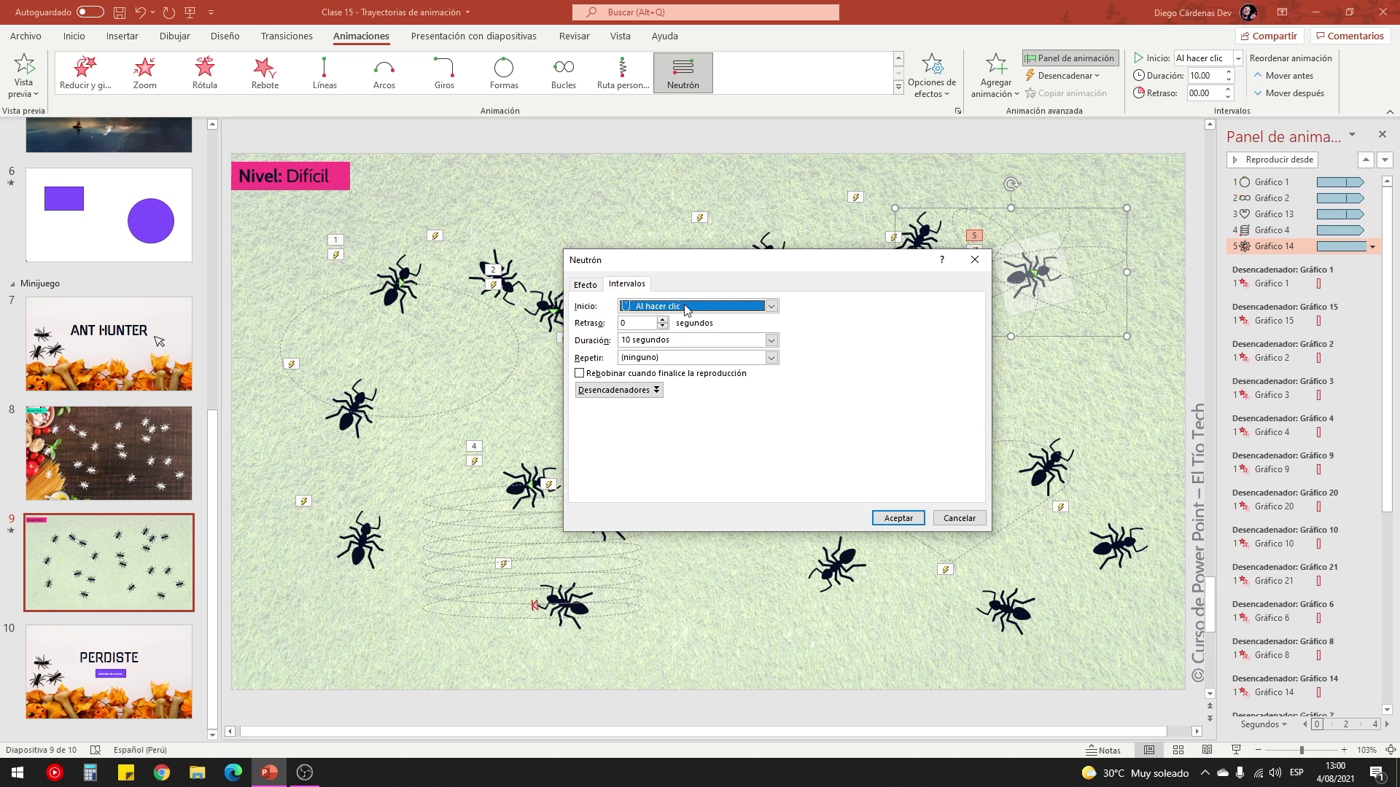
left_click(770, 358)
left_click(711, 440)
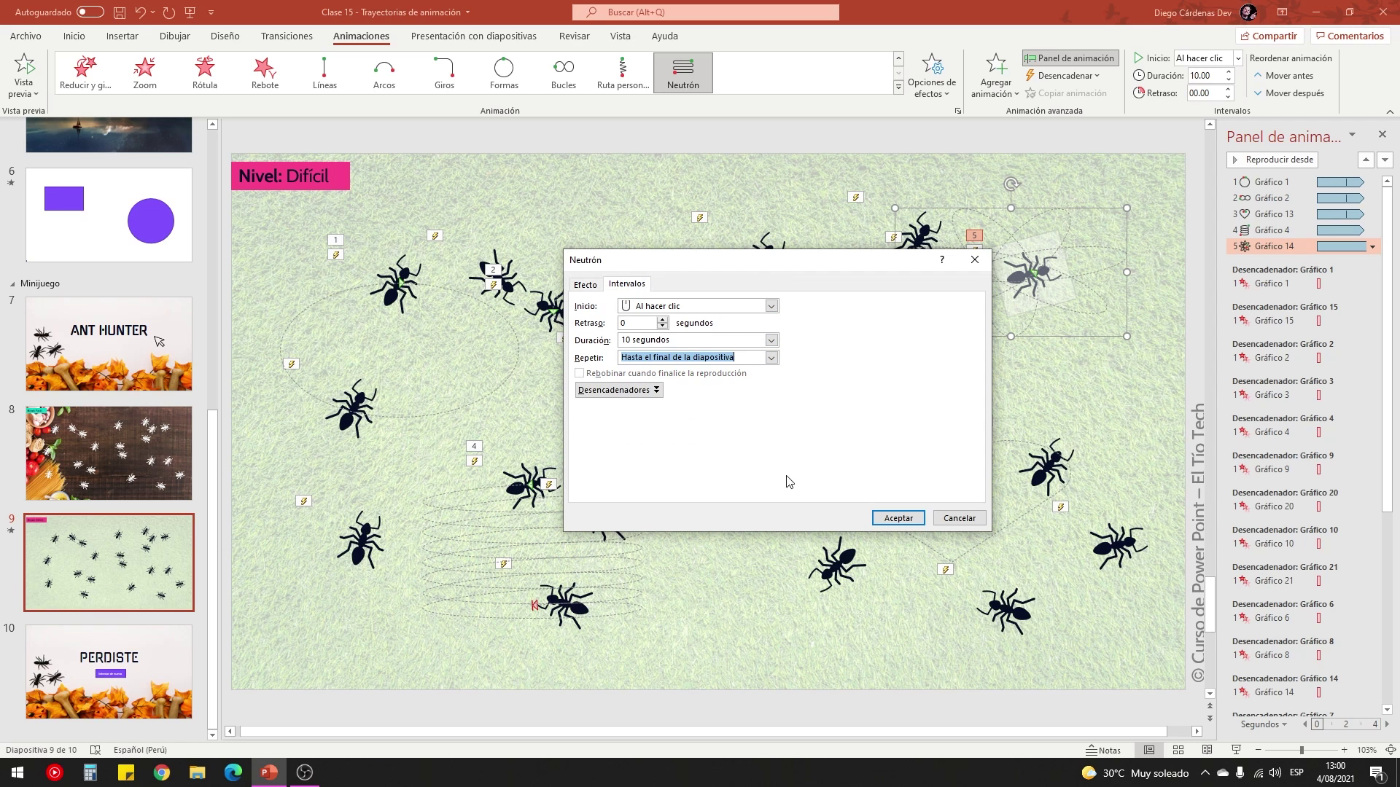
left_click(898, 519)
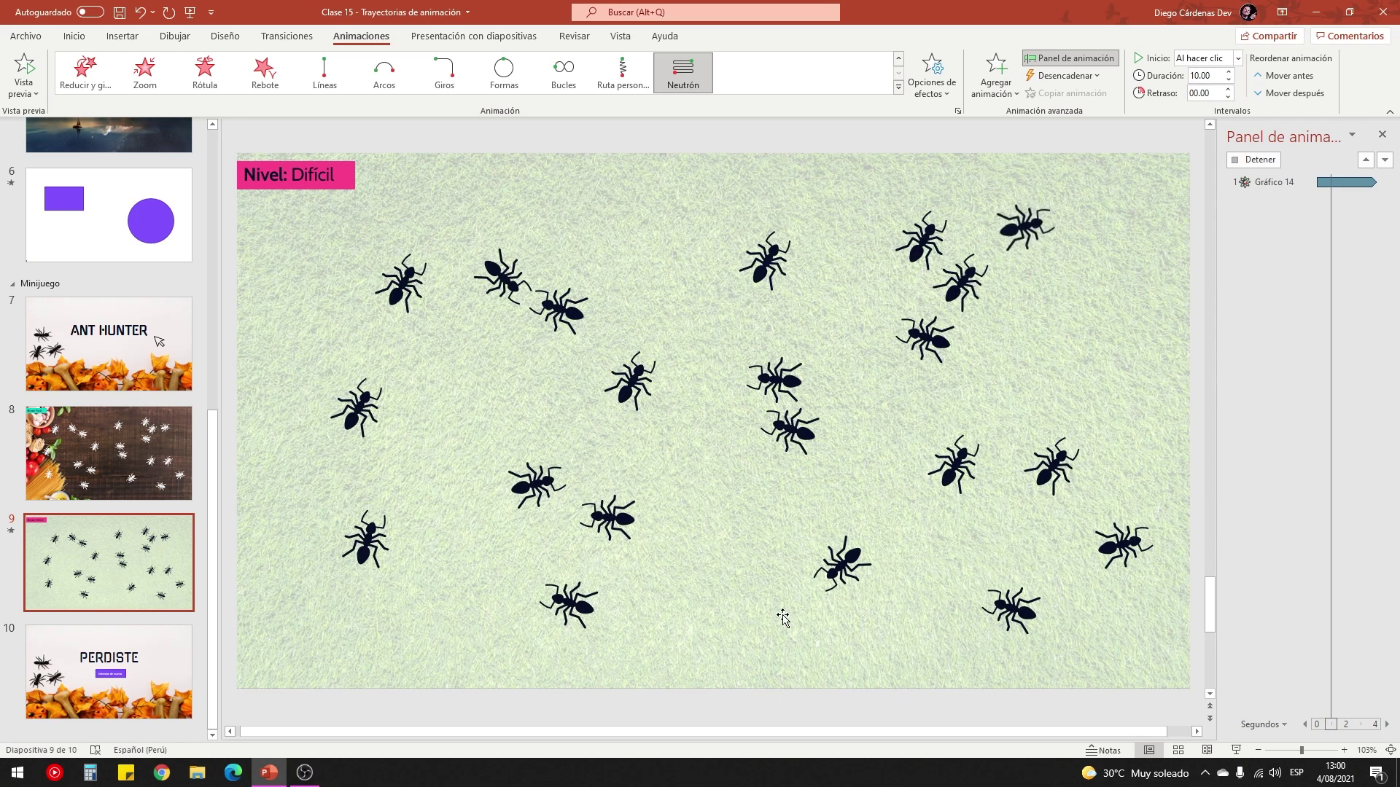
left_click(1235, 751)
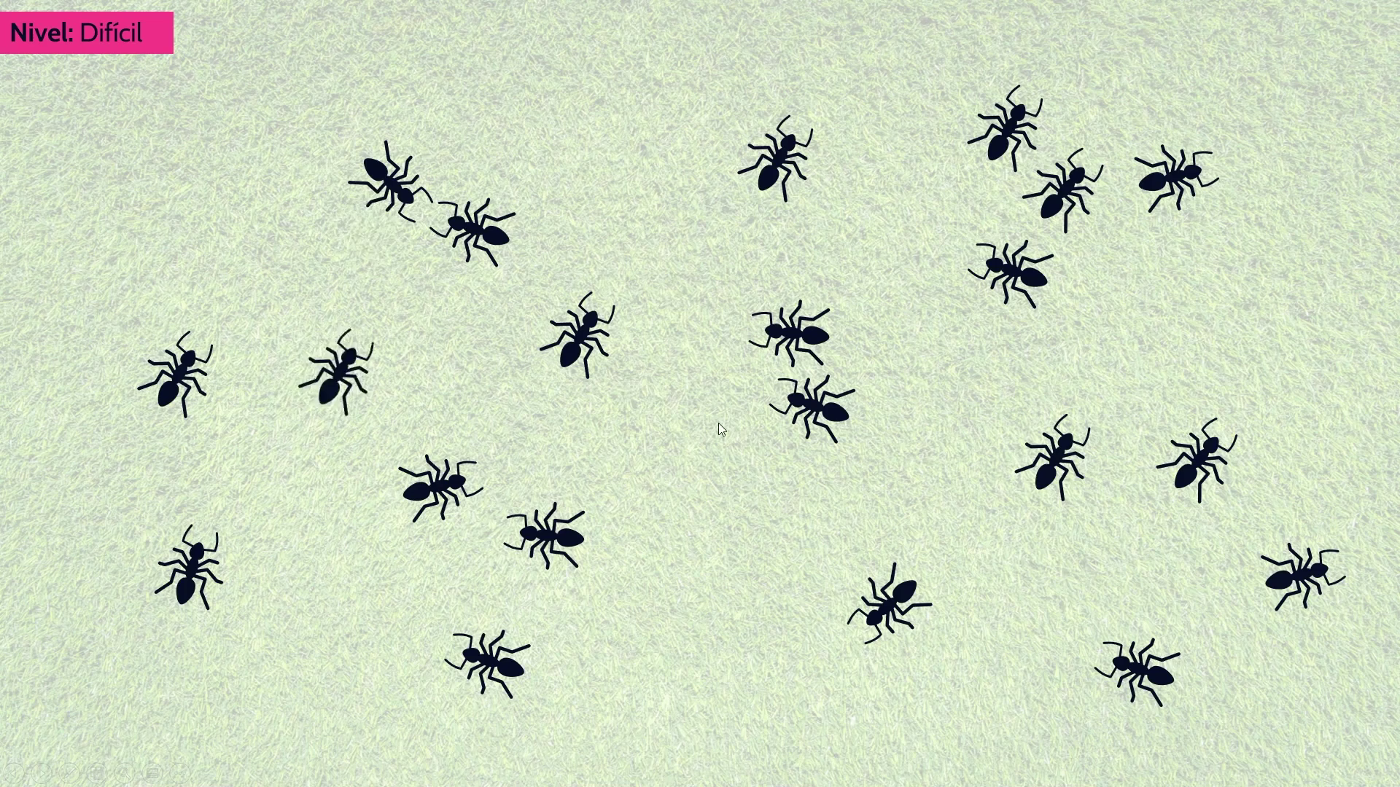
key("Escape")
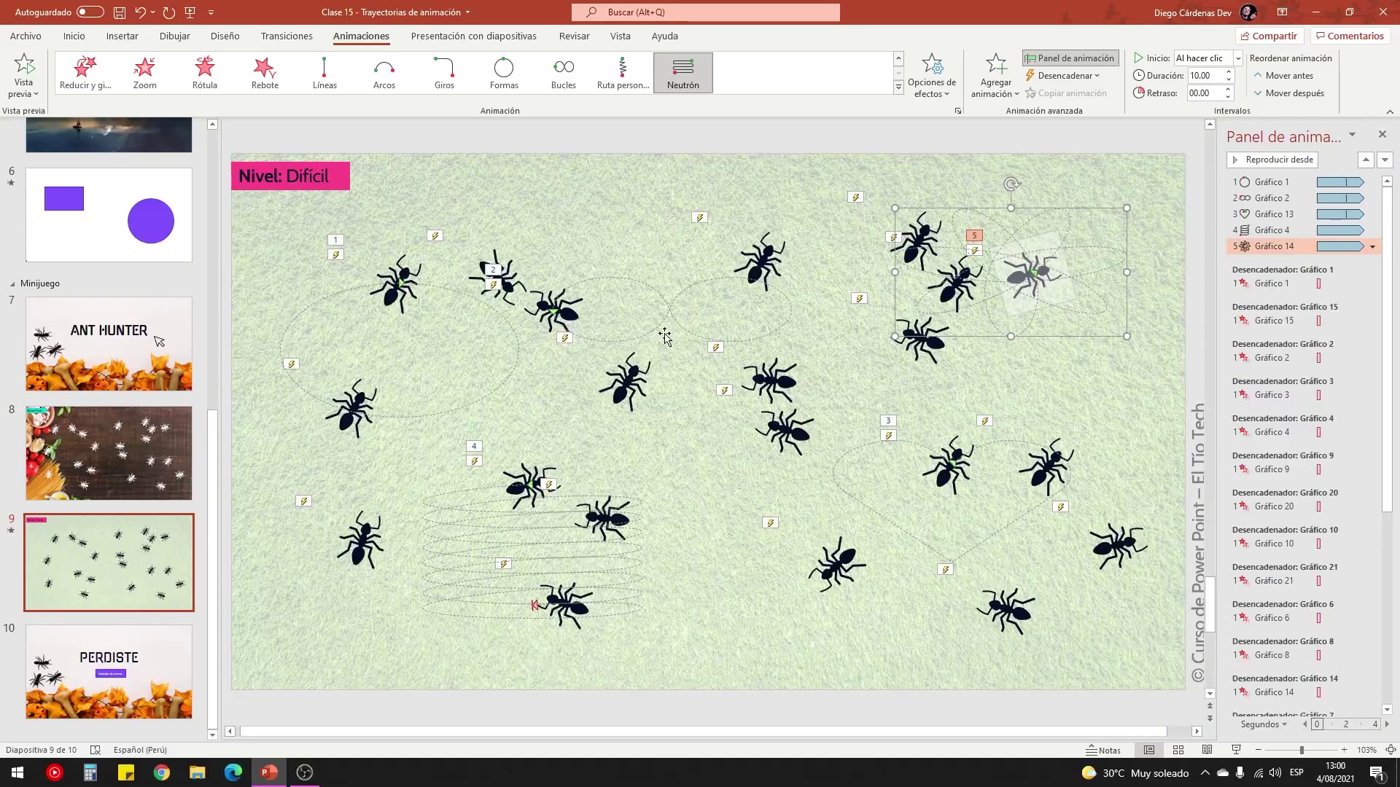
Set the Gráfico 1, 2 and 13 path animations to start Con la anterior.
left_click(1283, 182)
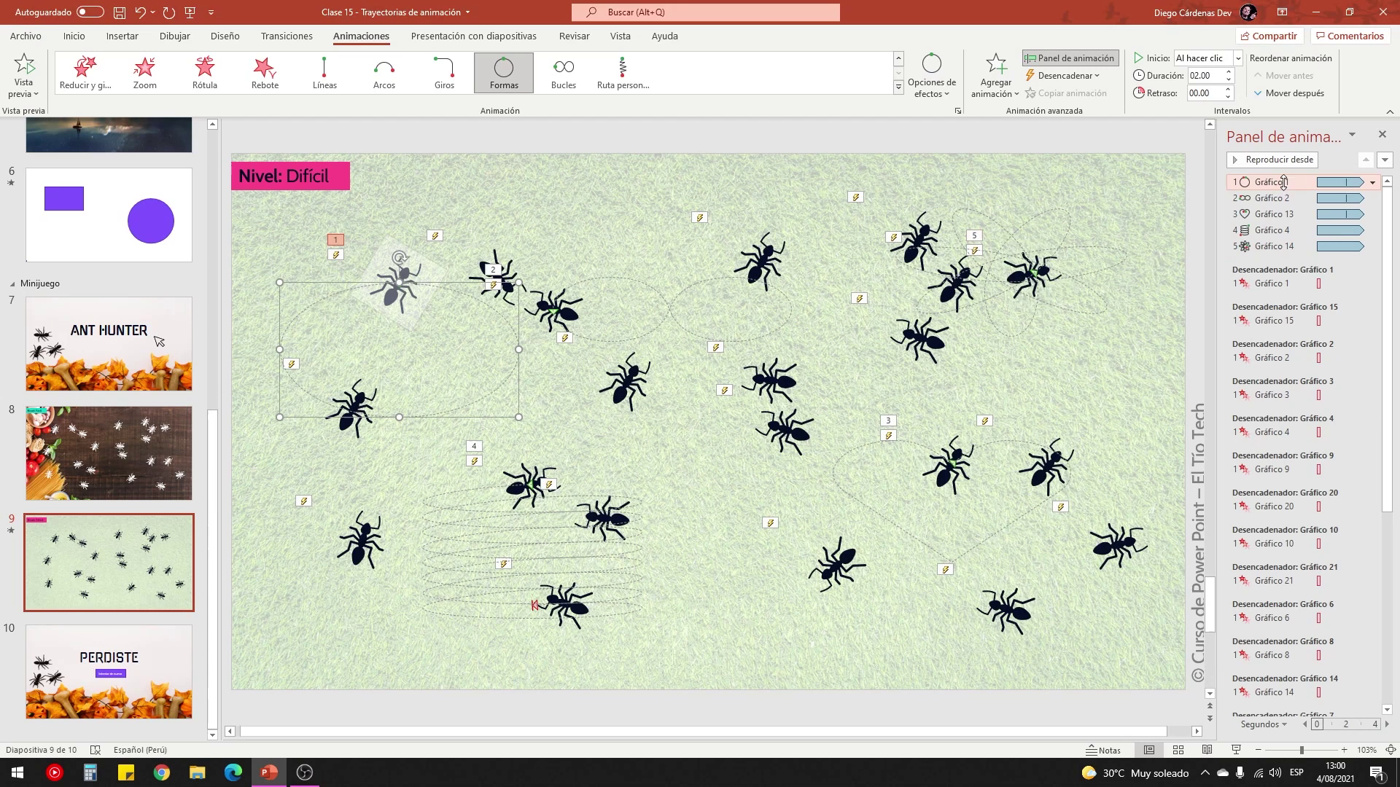
left_click(1237, 58)
left_click(1212, 93)
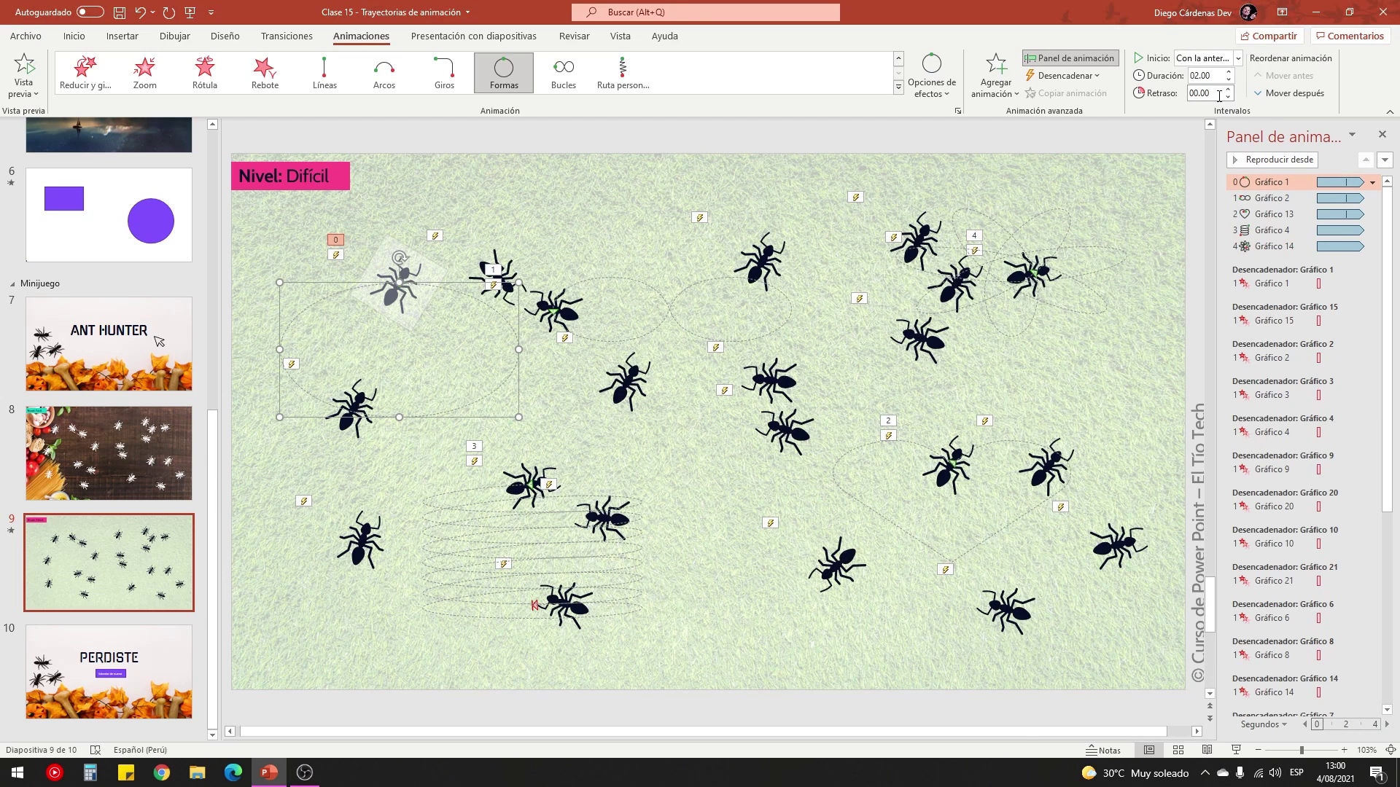
left_click(1316, 199)
left_click(1238, 57)
left_click(1211, 94)
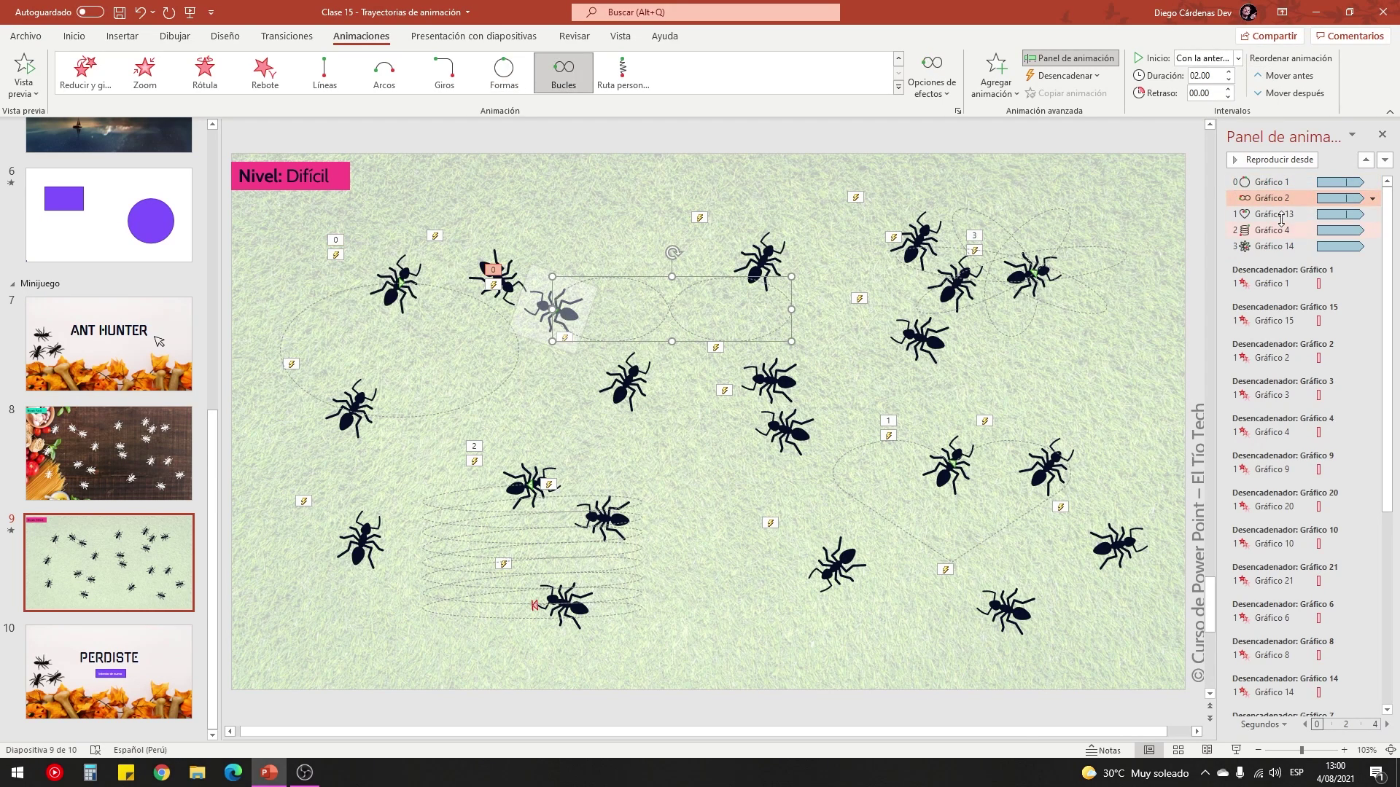
left_click(1281, 214)
left_click(1238, 58)
left_click(1212, 93)
Set Gráfico 14 and 4 to start Con la anterior, then play the slide show from slide 9.
left_click(1274, 246)
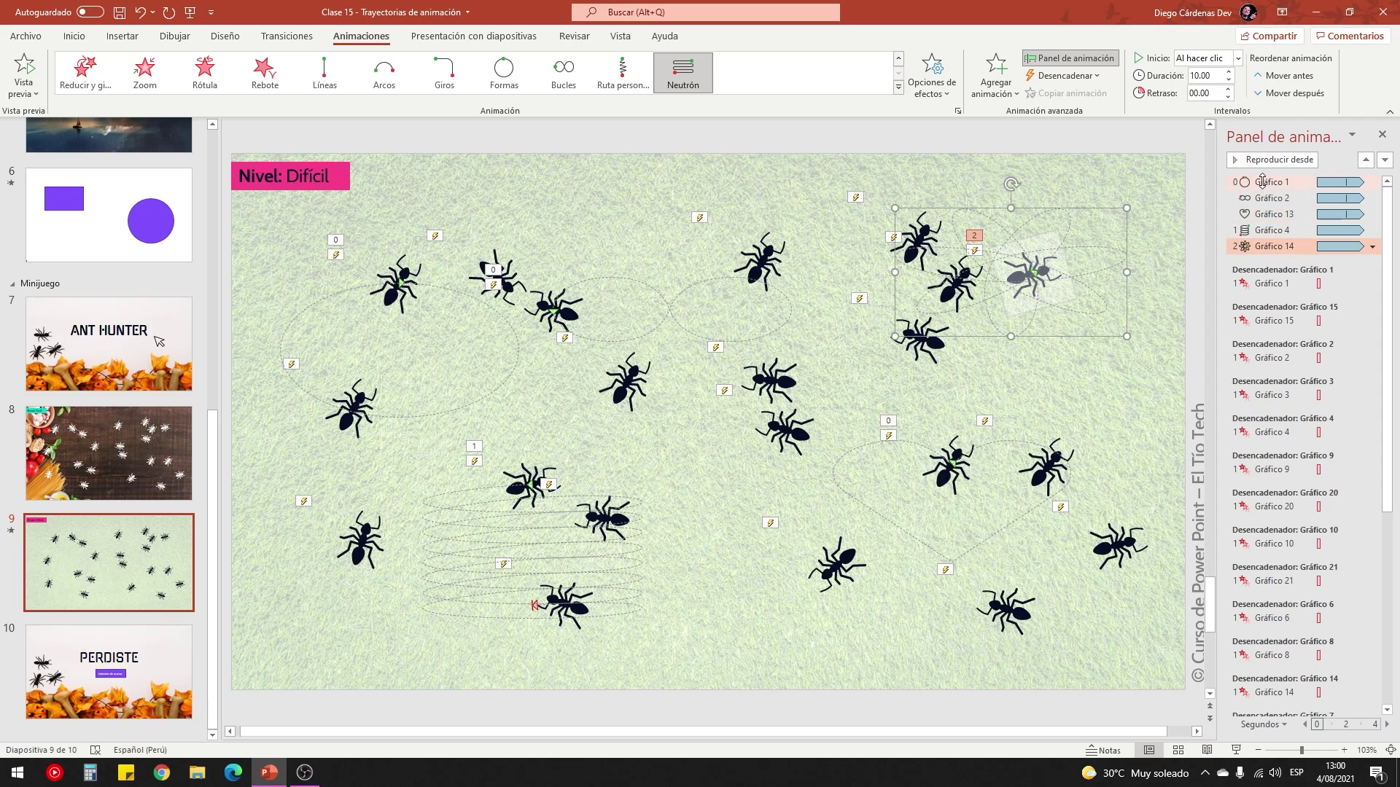
left_click(1238, 58)
left_click(1212, 93)
left_click(1274, 230)
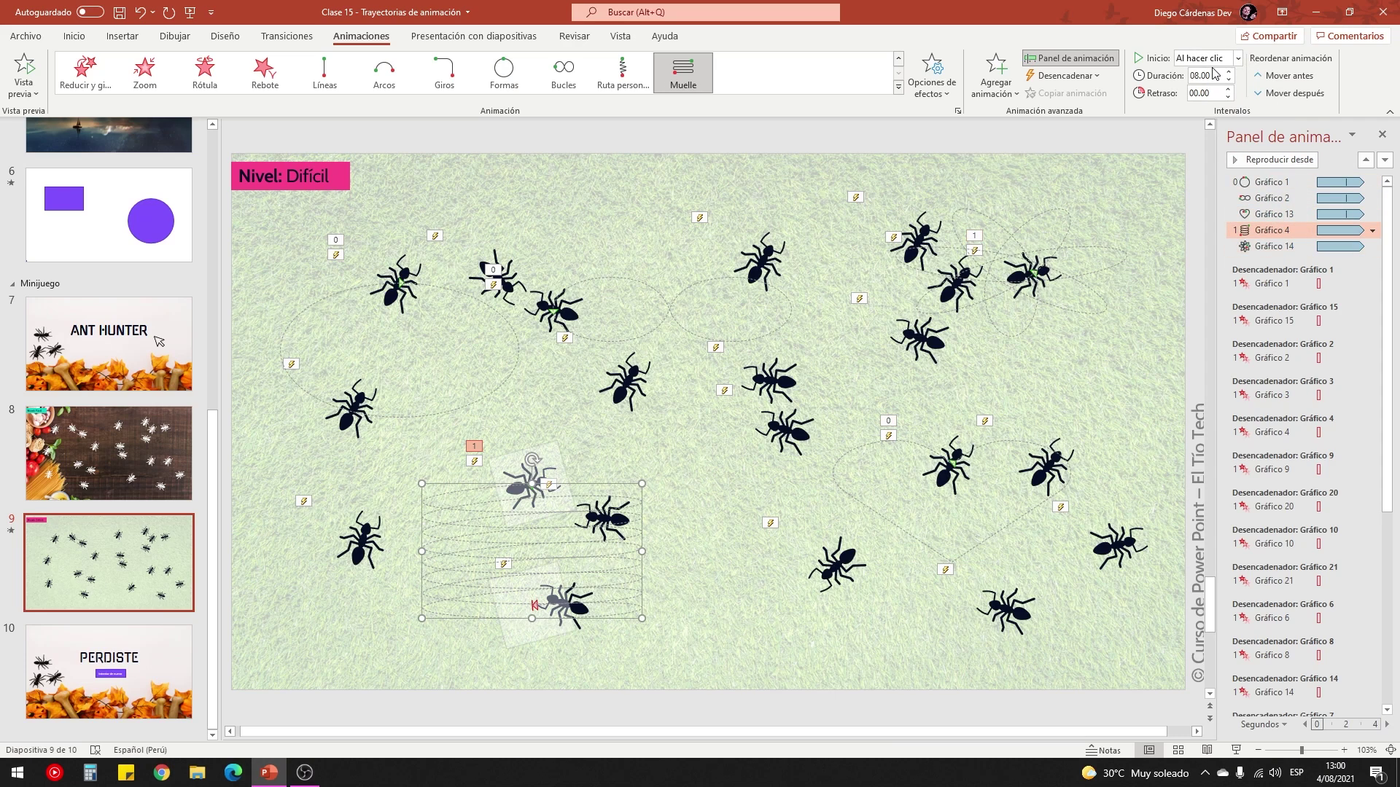
left_click(1237, 57)
left_click(1210, 94)
left_click(1236, 750)
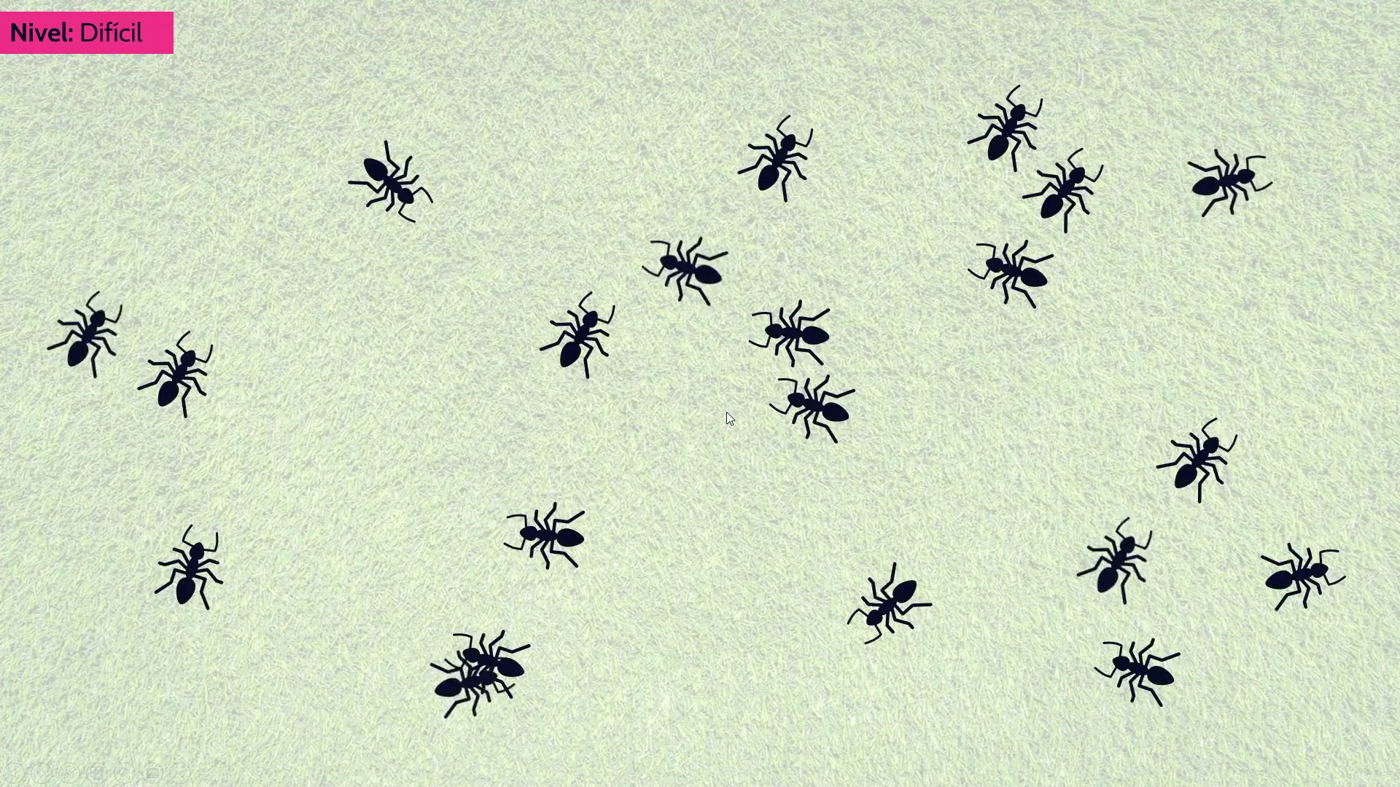
In the slideshow, hit all twelve moving ants one by one until the PERDISTE screen appears.
left_click(394, 193)
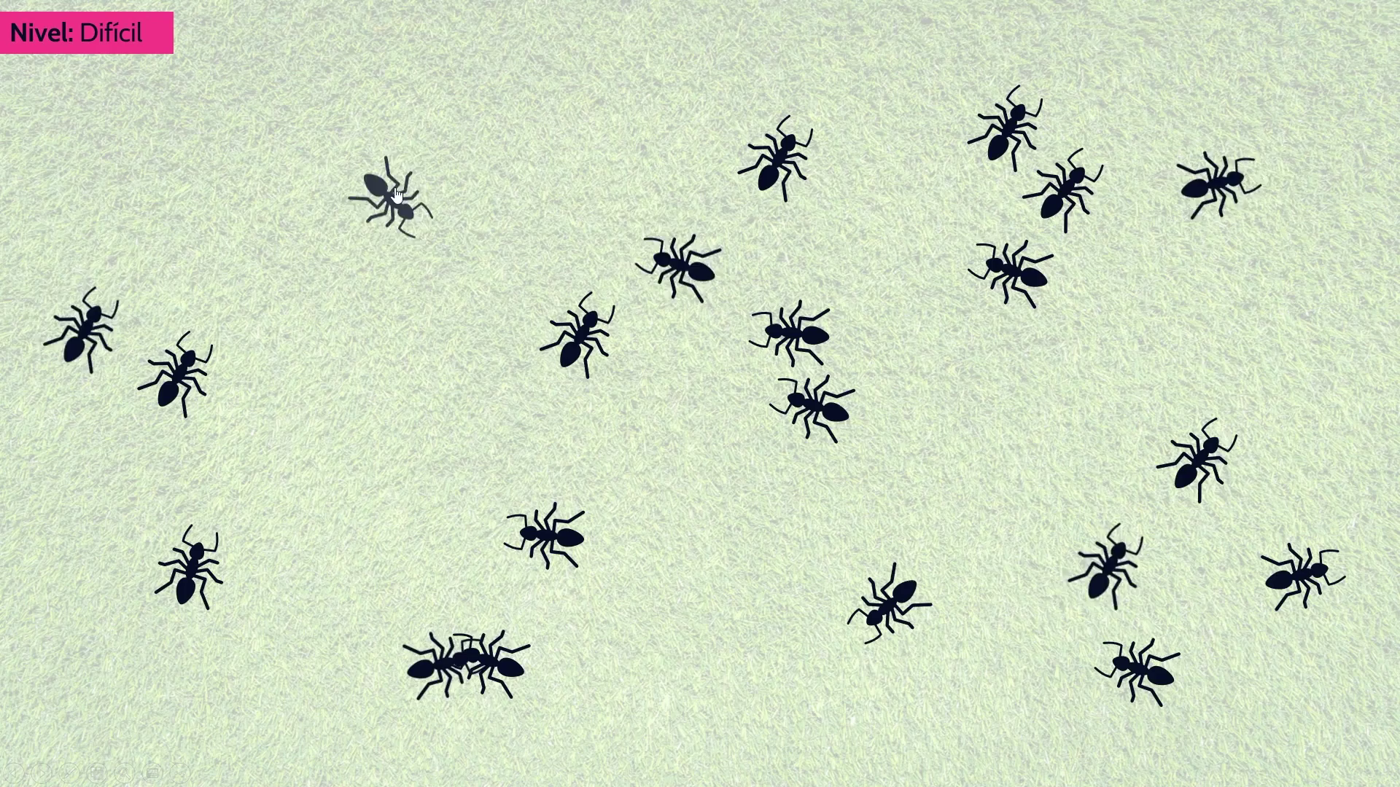
left_click(810, 459)
left_click(777, 195)
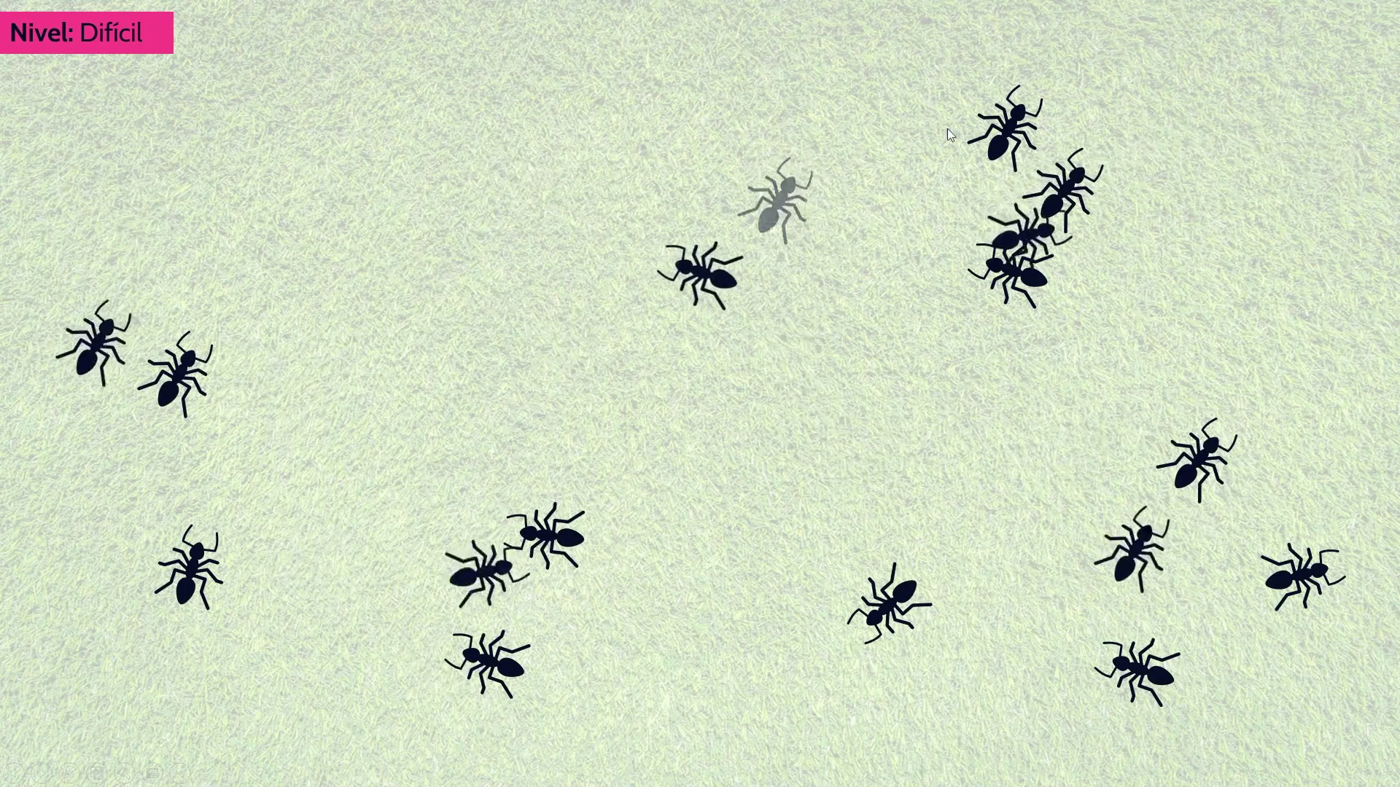
left_click(1292, 636)
left_click(1140, 722)
left_click(887, 659)
left_click(547, 601)
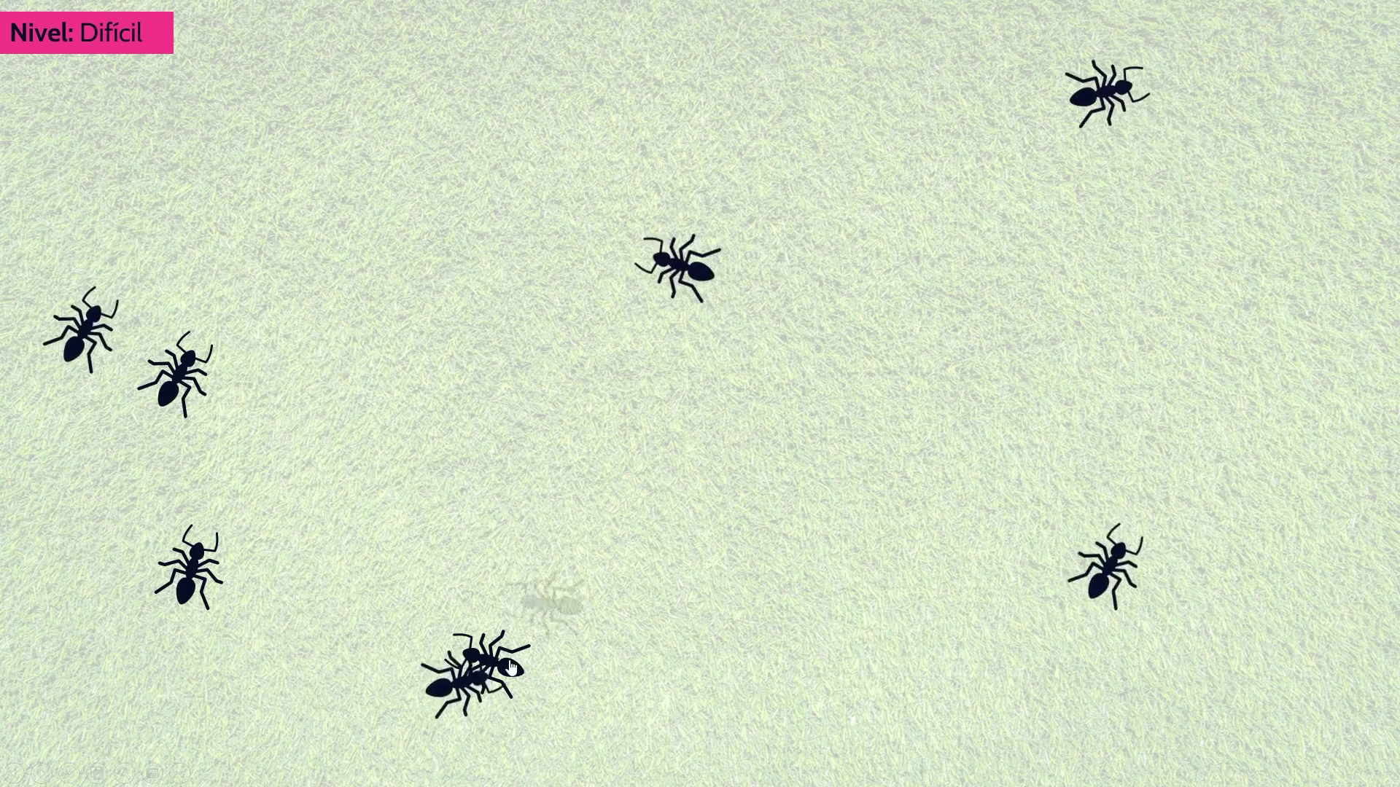
left_click(511, 668)
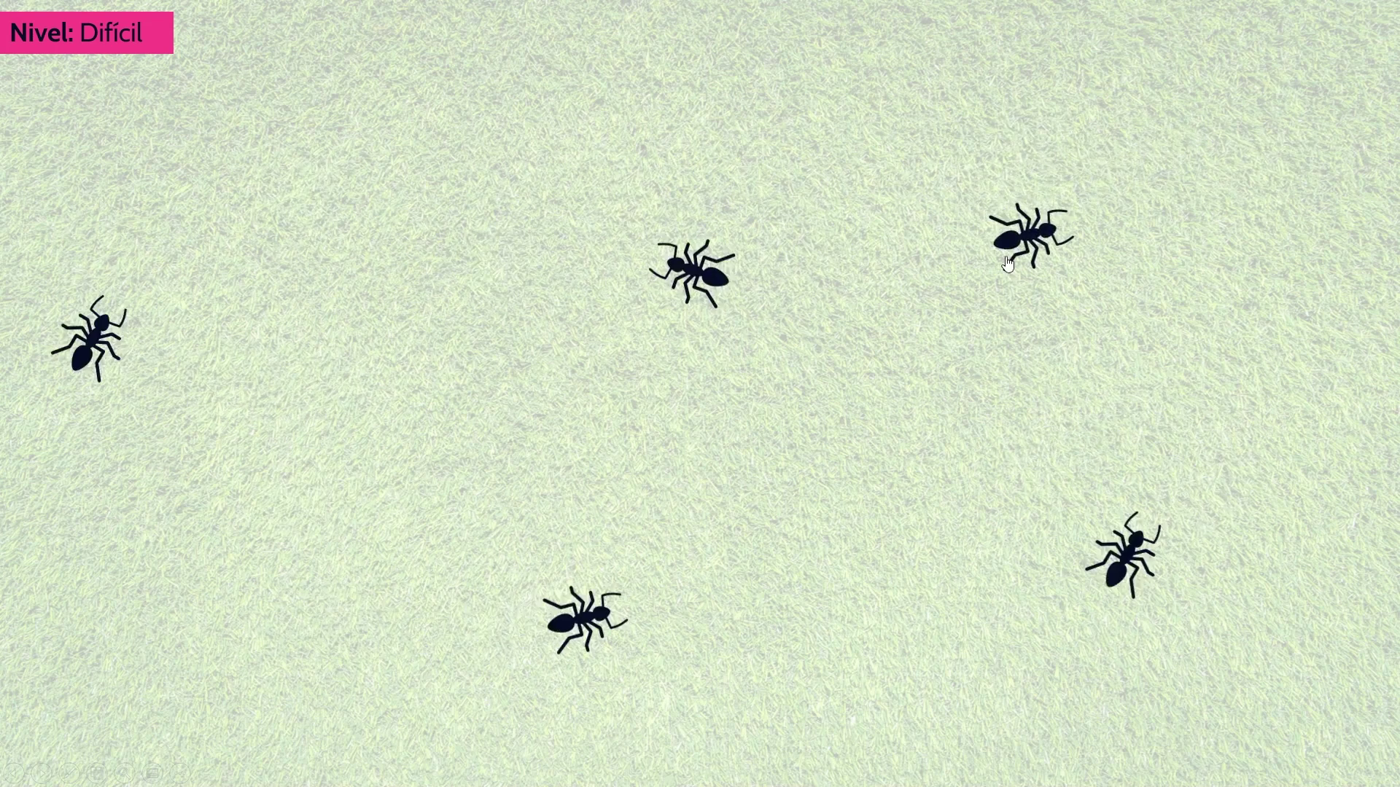
left_click(1135, 247)
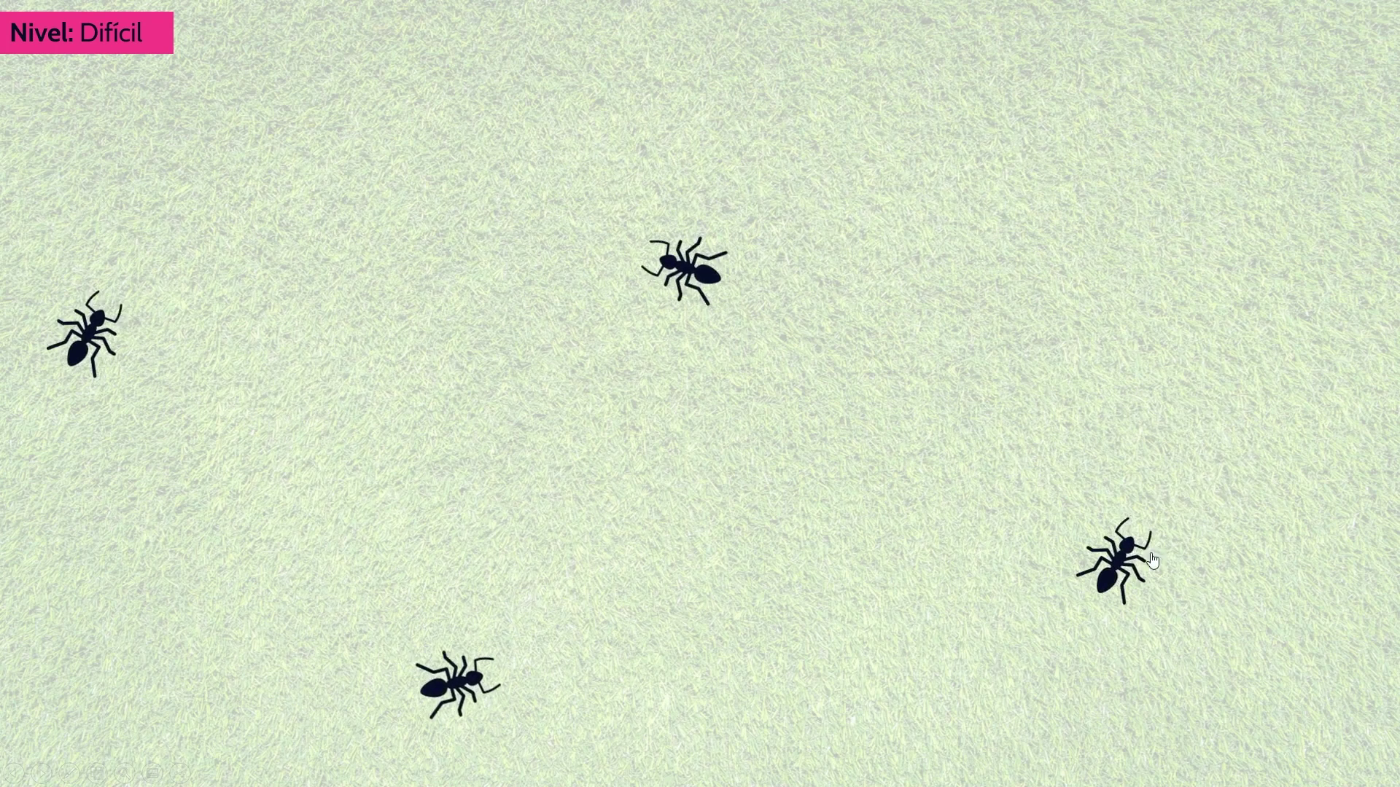
left_click(1065, 452)
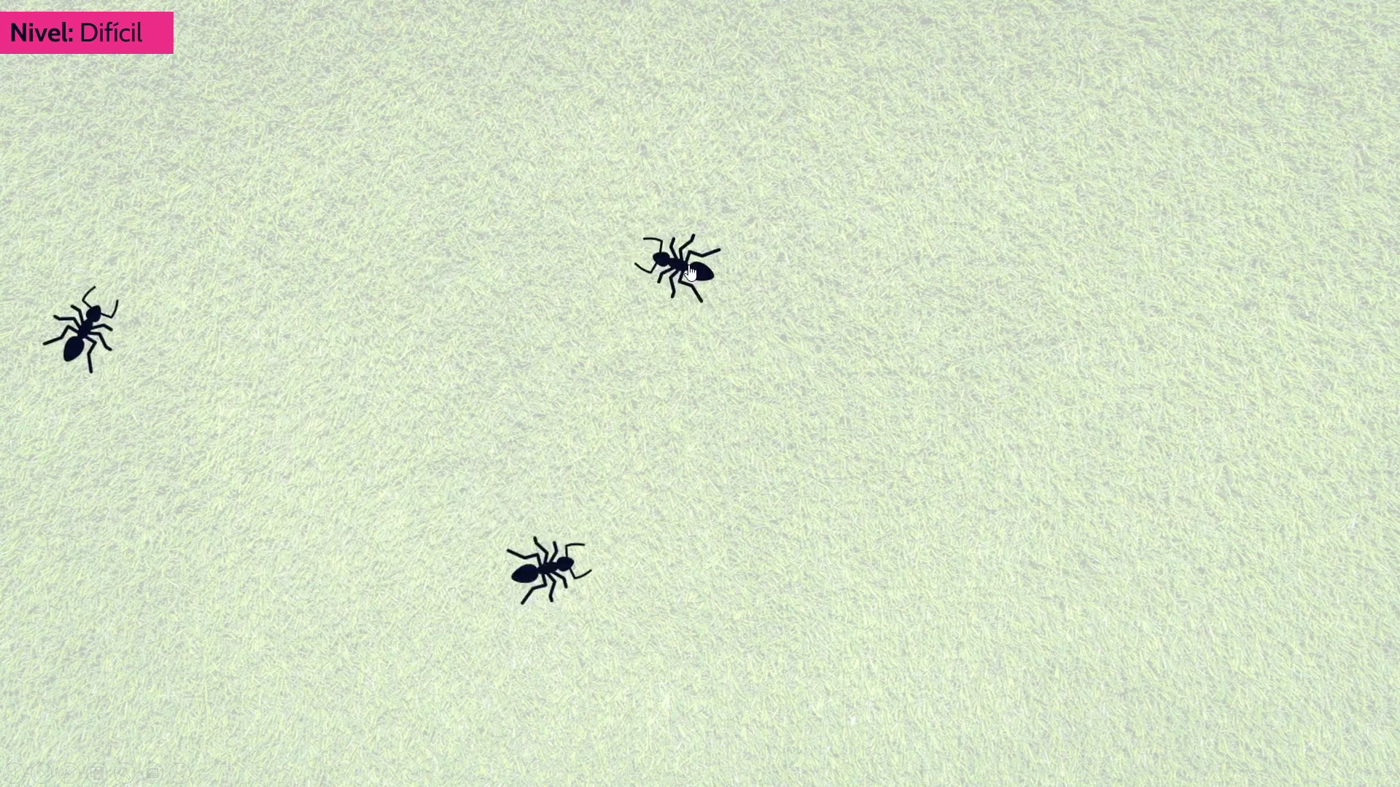
left_click(623, 240)
left_click(404, 320)
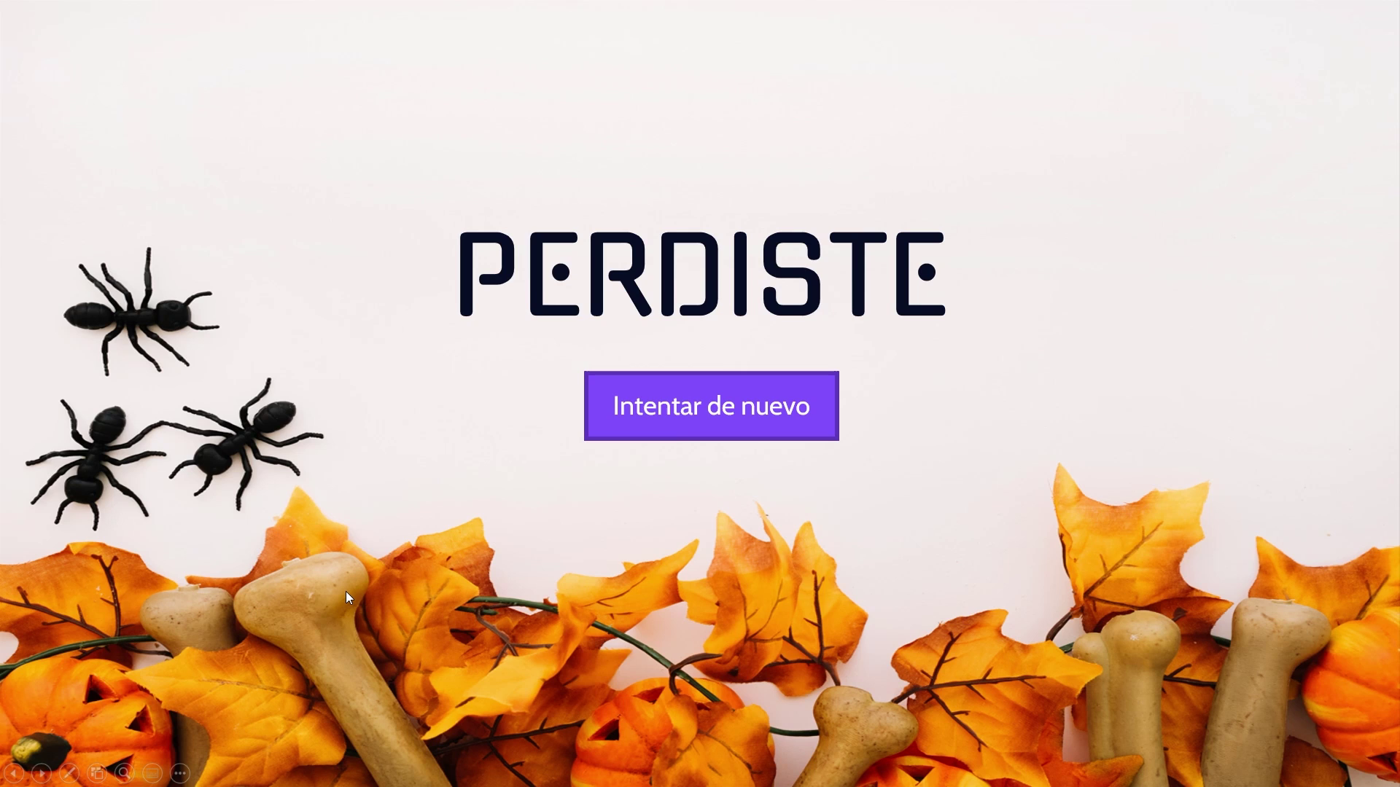
key("Escape")
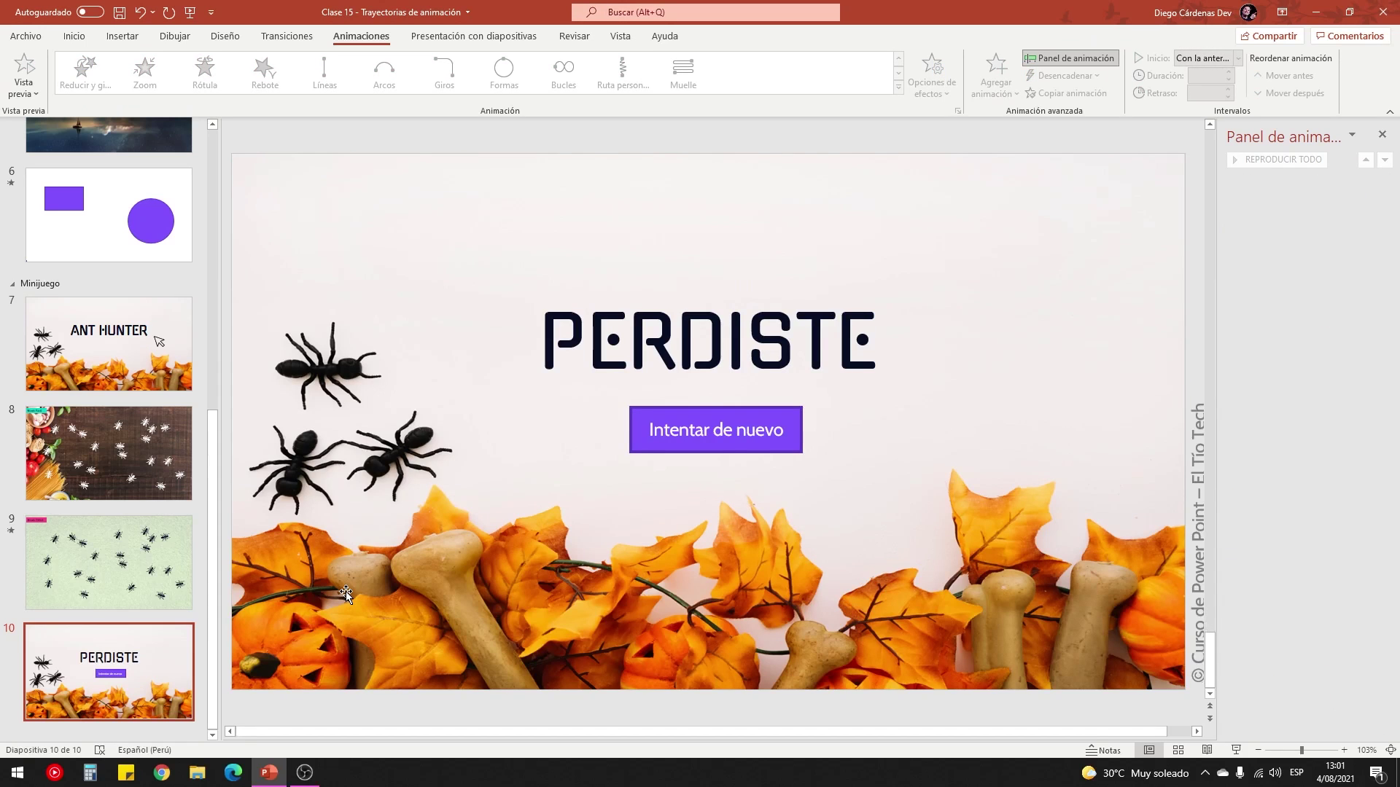
left_click(103, 570)
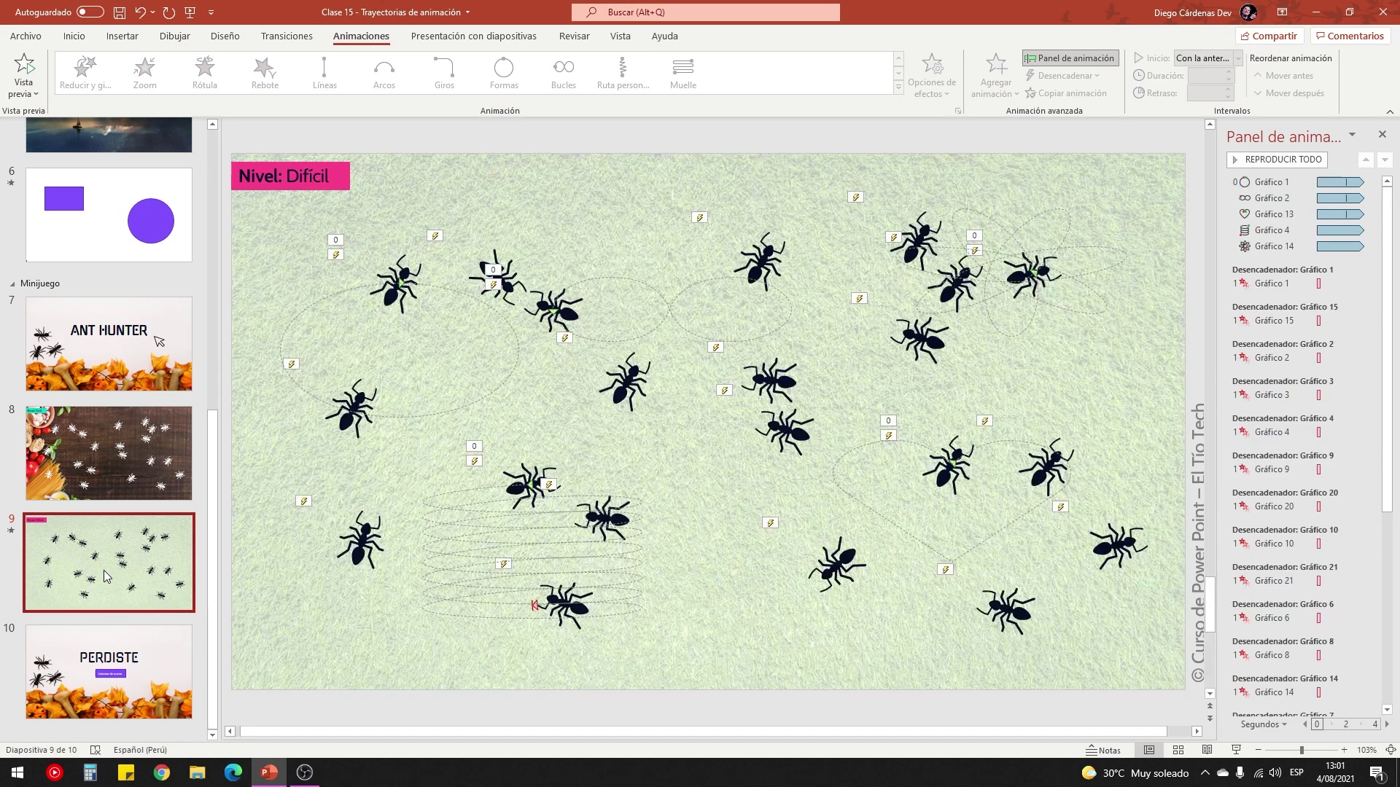
left_click(919, 337)
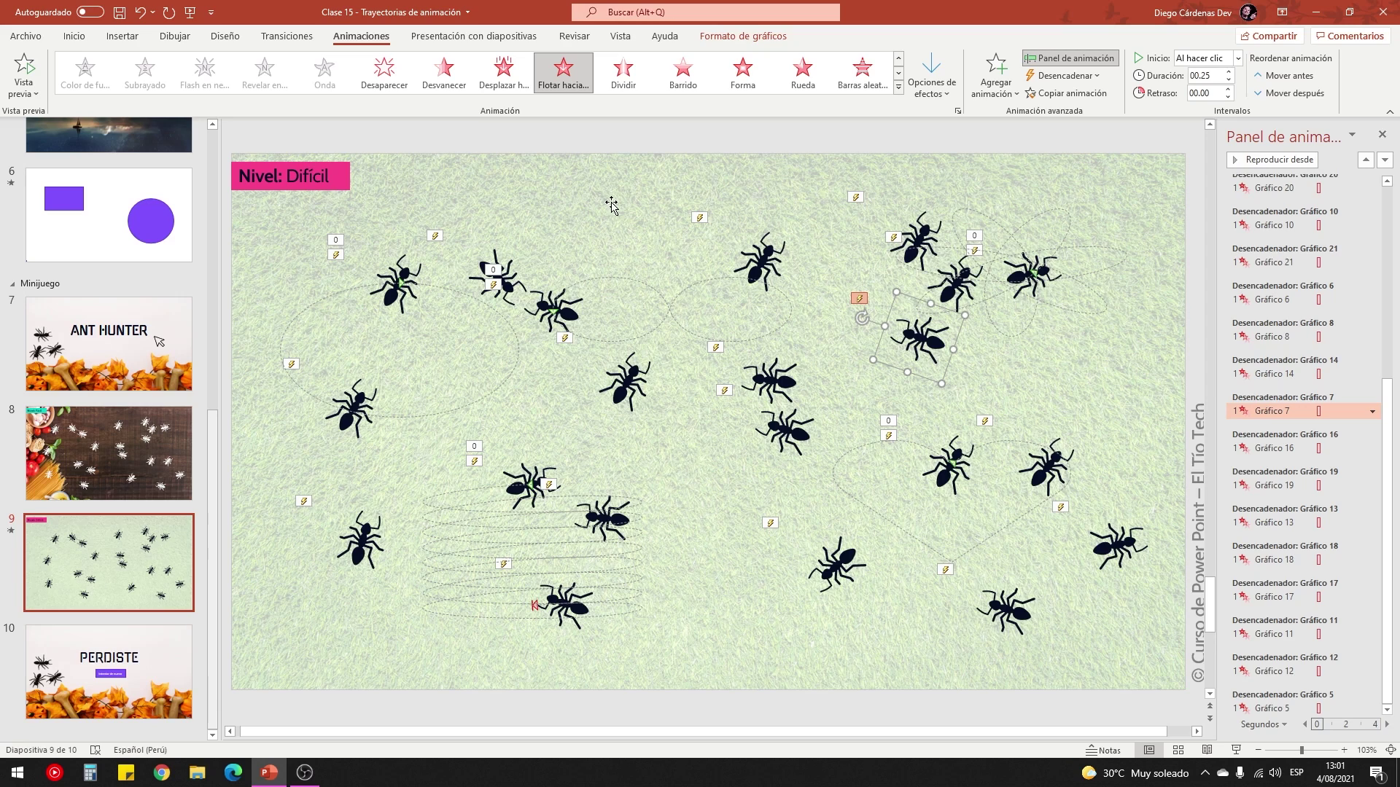
left_click(615, 151)
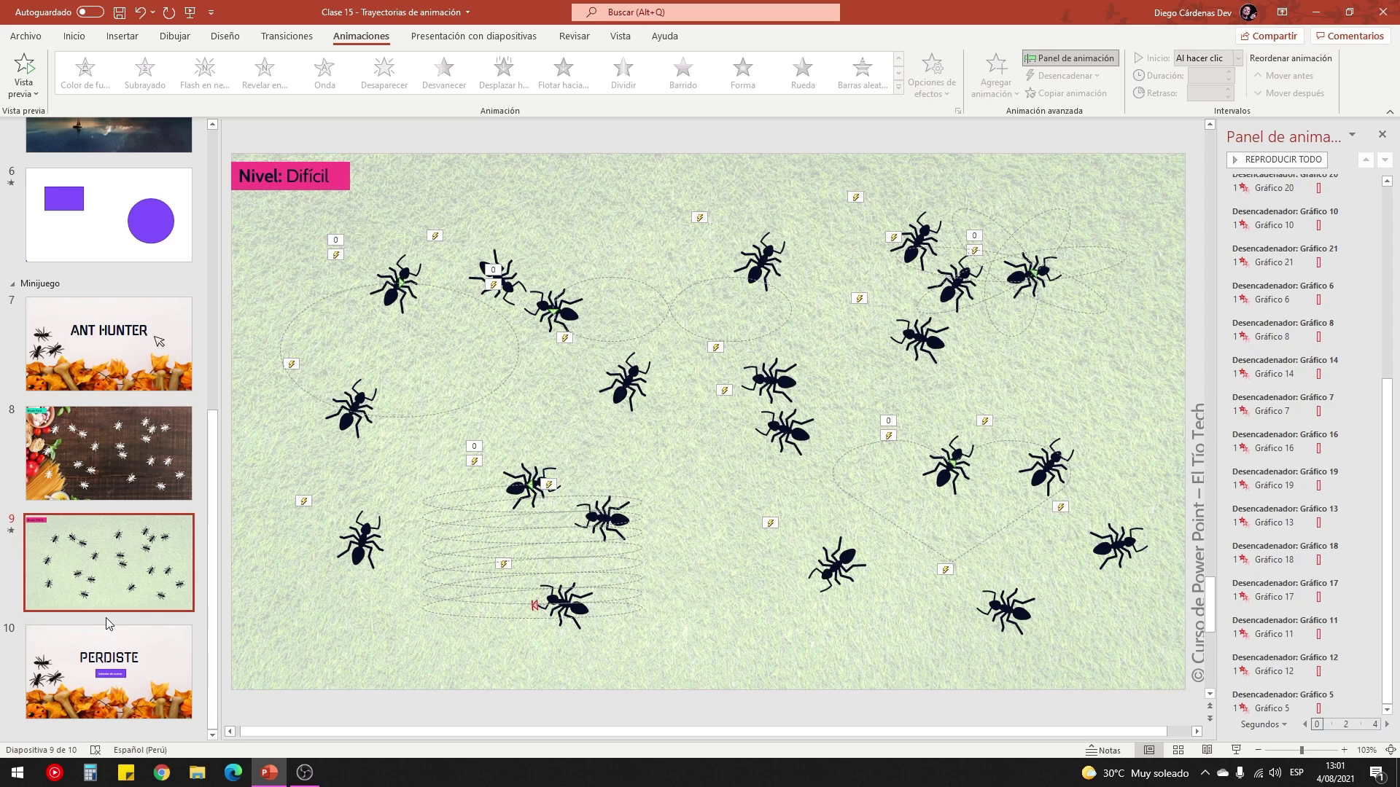
left_click(111, 665)
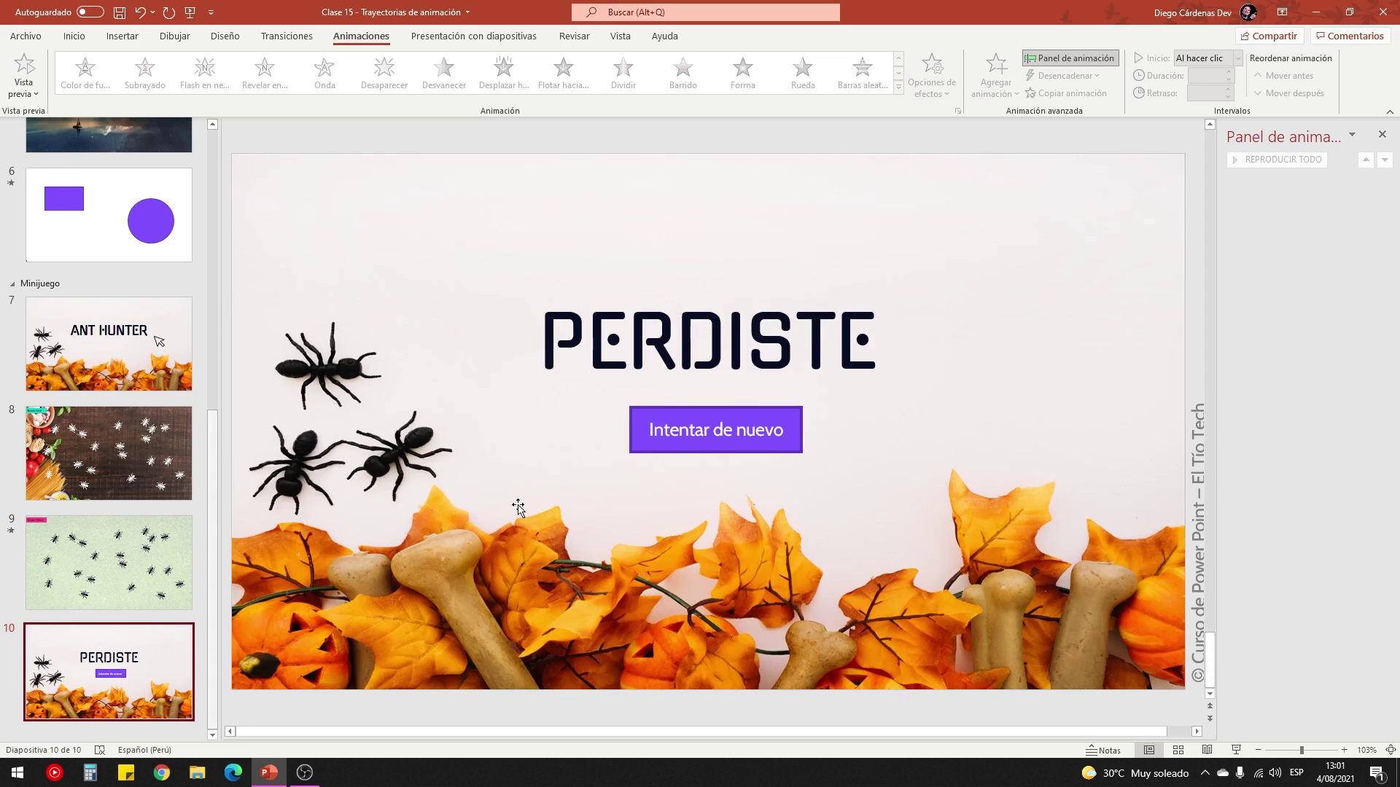
left_click(708, 410)
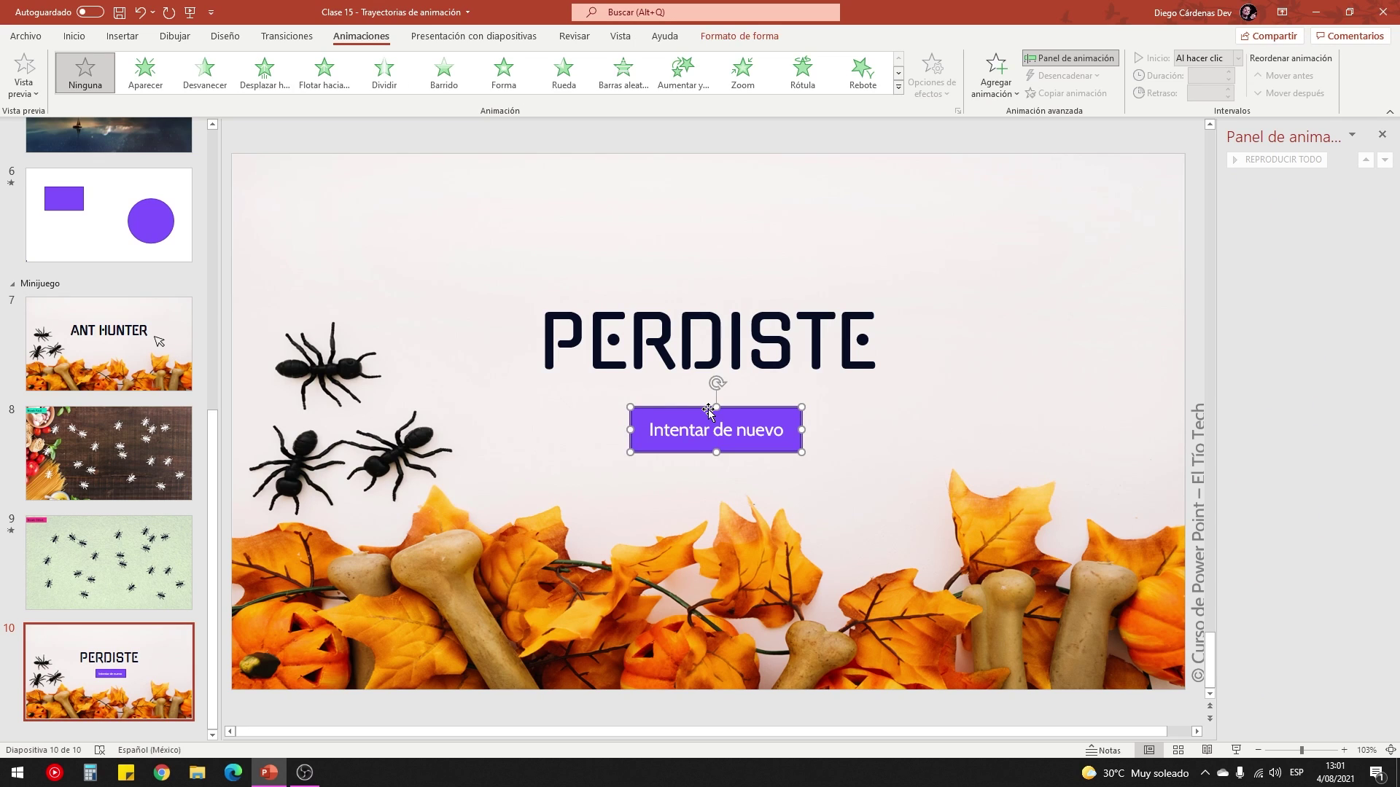
left_click(74, 36)
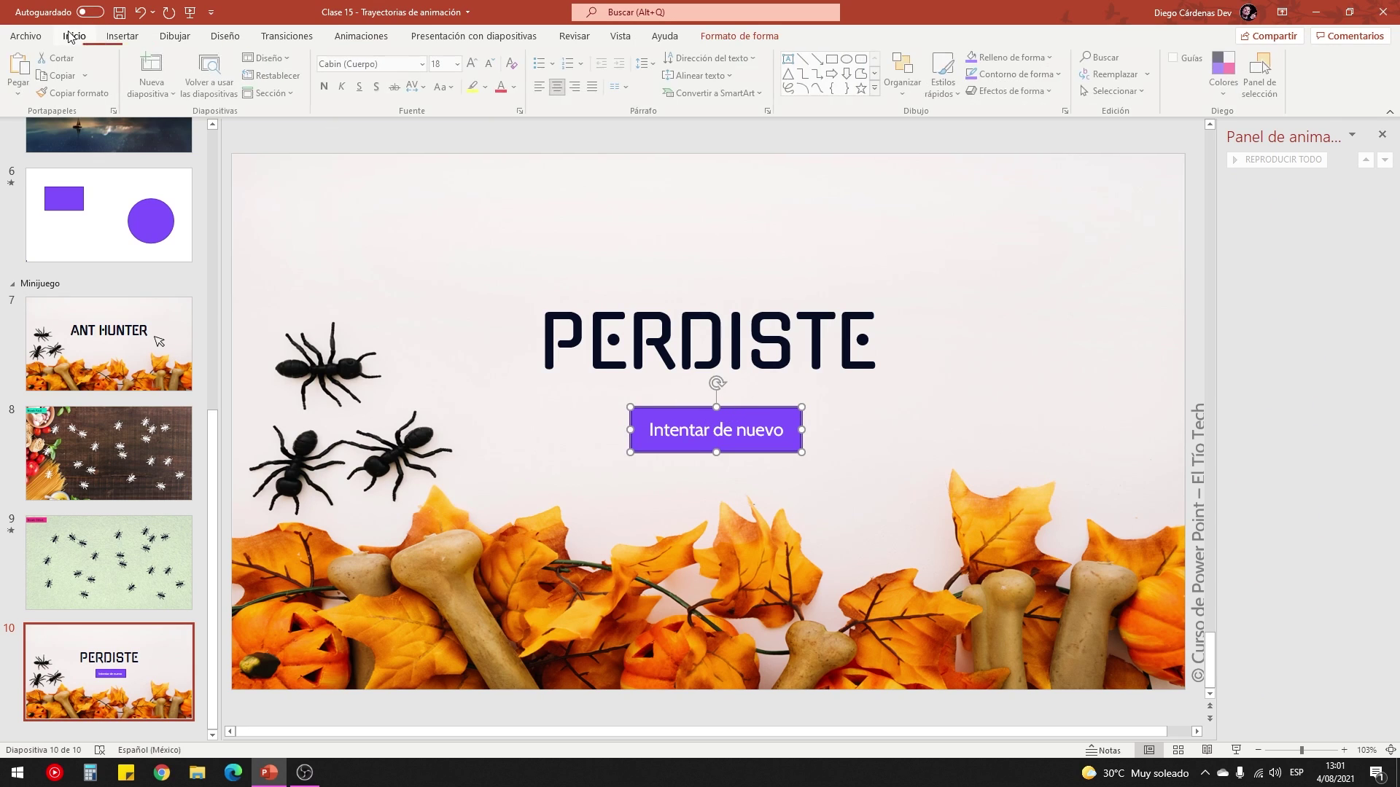
left_click(835, 59)
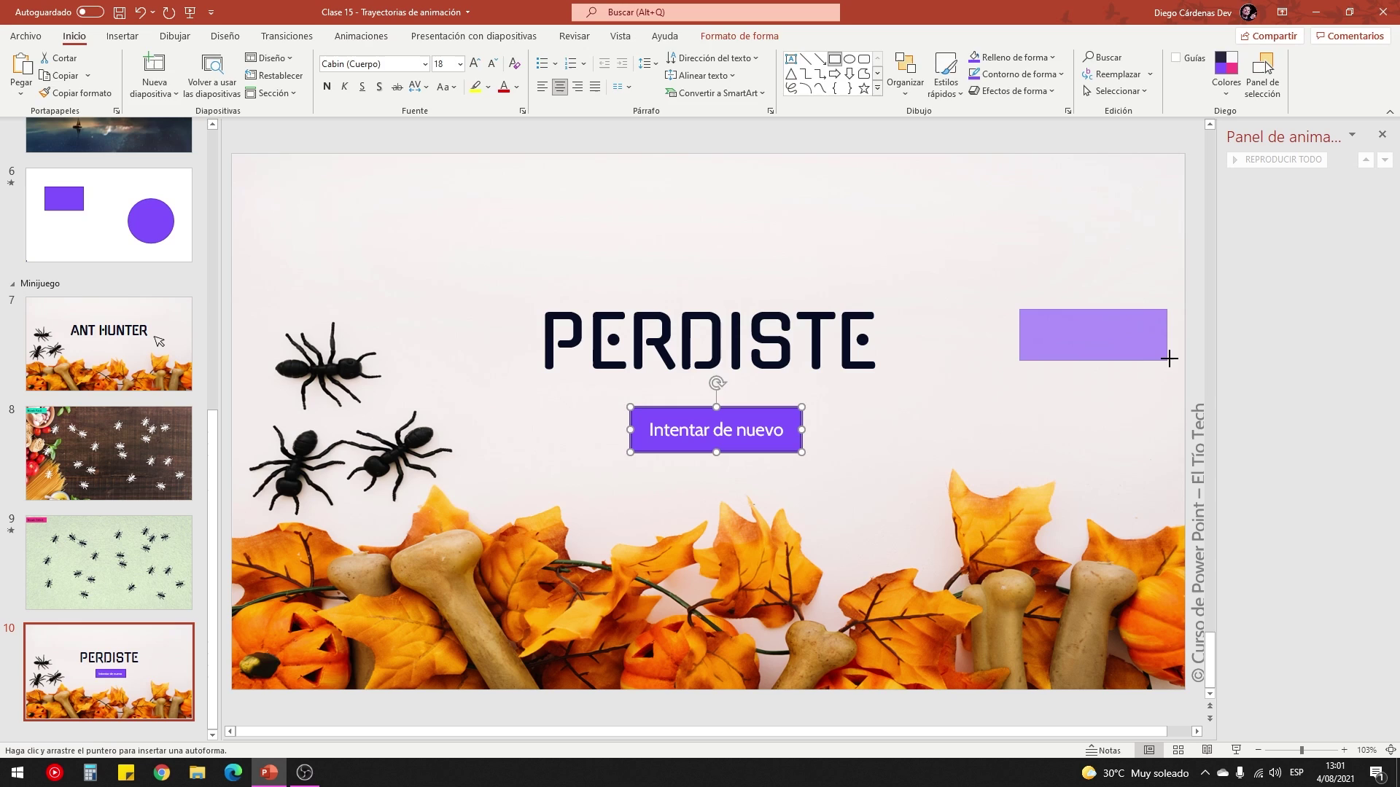
left_click_drag(1098, 354, 1170, 358)
left_click(561, 76)
mouse_move(591, 339)
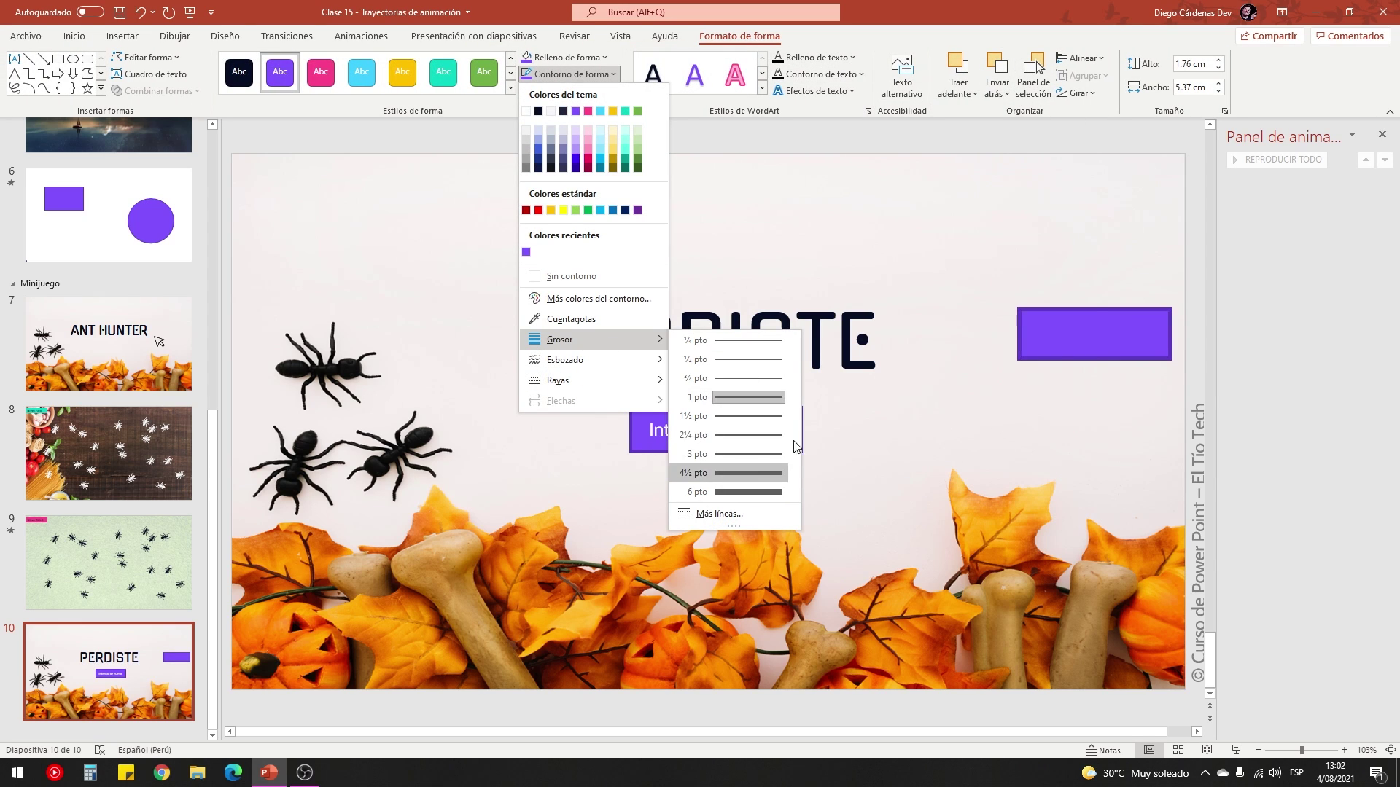
left_click(745, 472)
key("Delete")
key("ctrl+z")
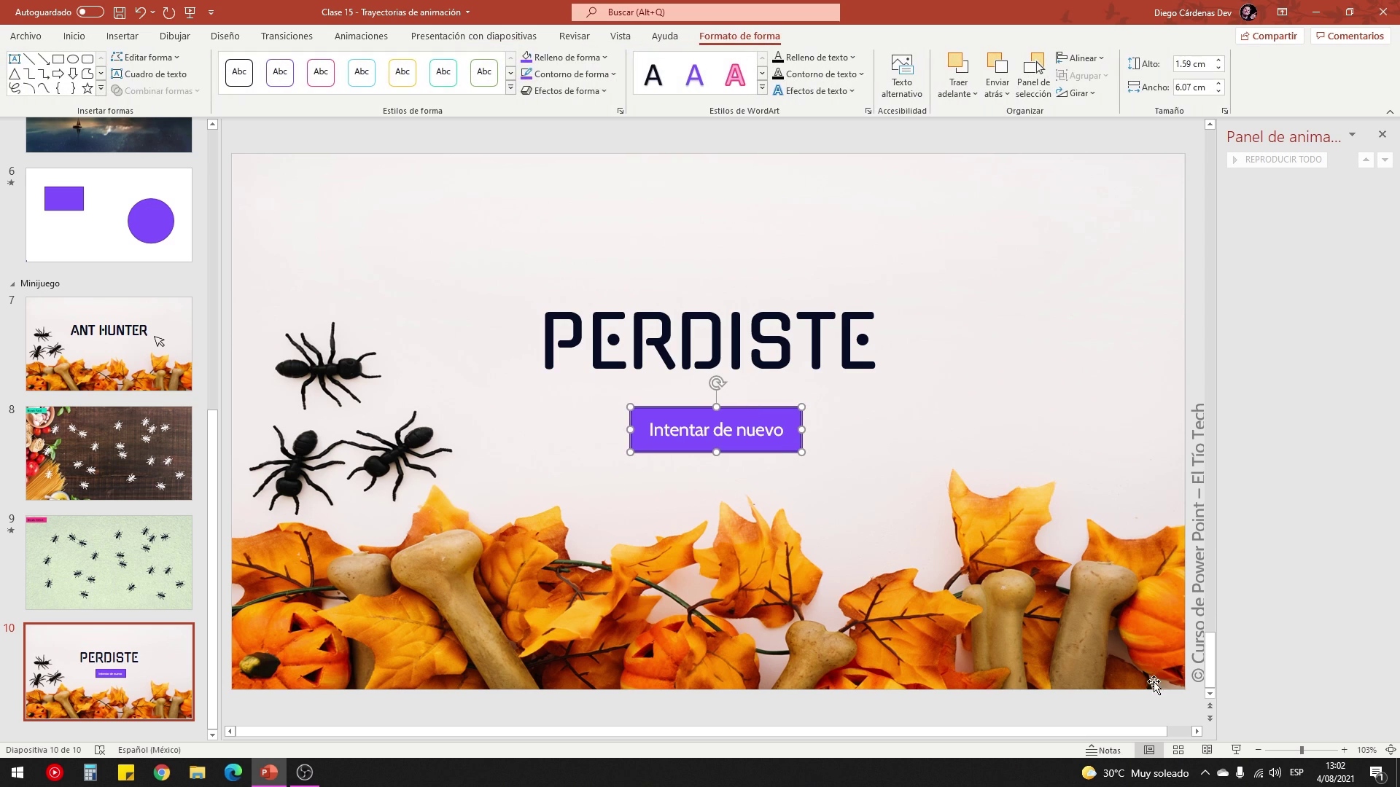
left_click(1236, 750)
left_click(711, 419)
left_click(716, 410)
Hyperlink the Intentar de nuevo button to slide 7 (ANT HUNTER), then return to slide 9.
right_click(749, 414)
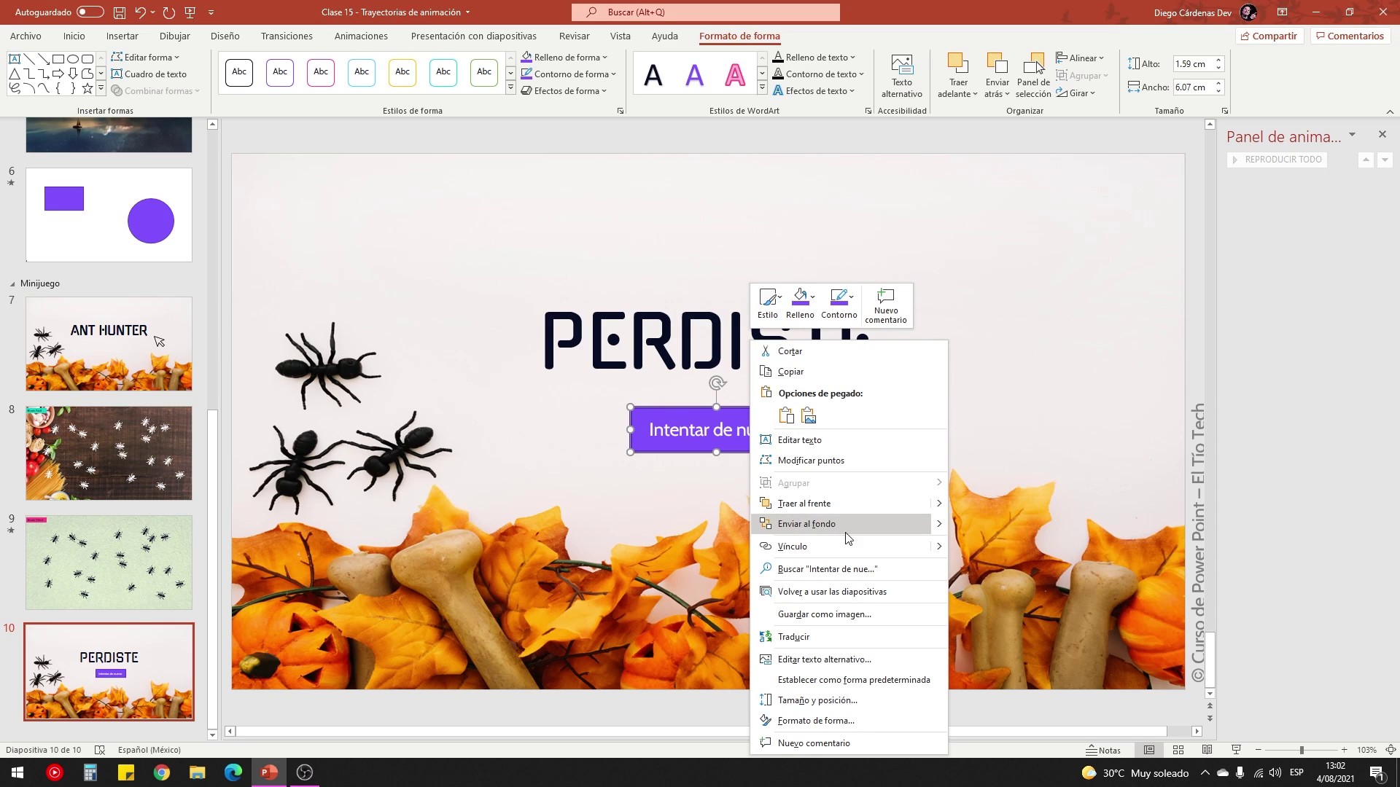
left_click(786, 546)
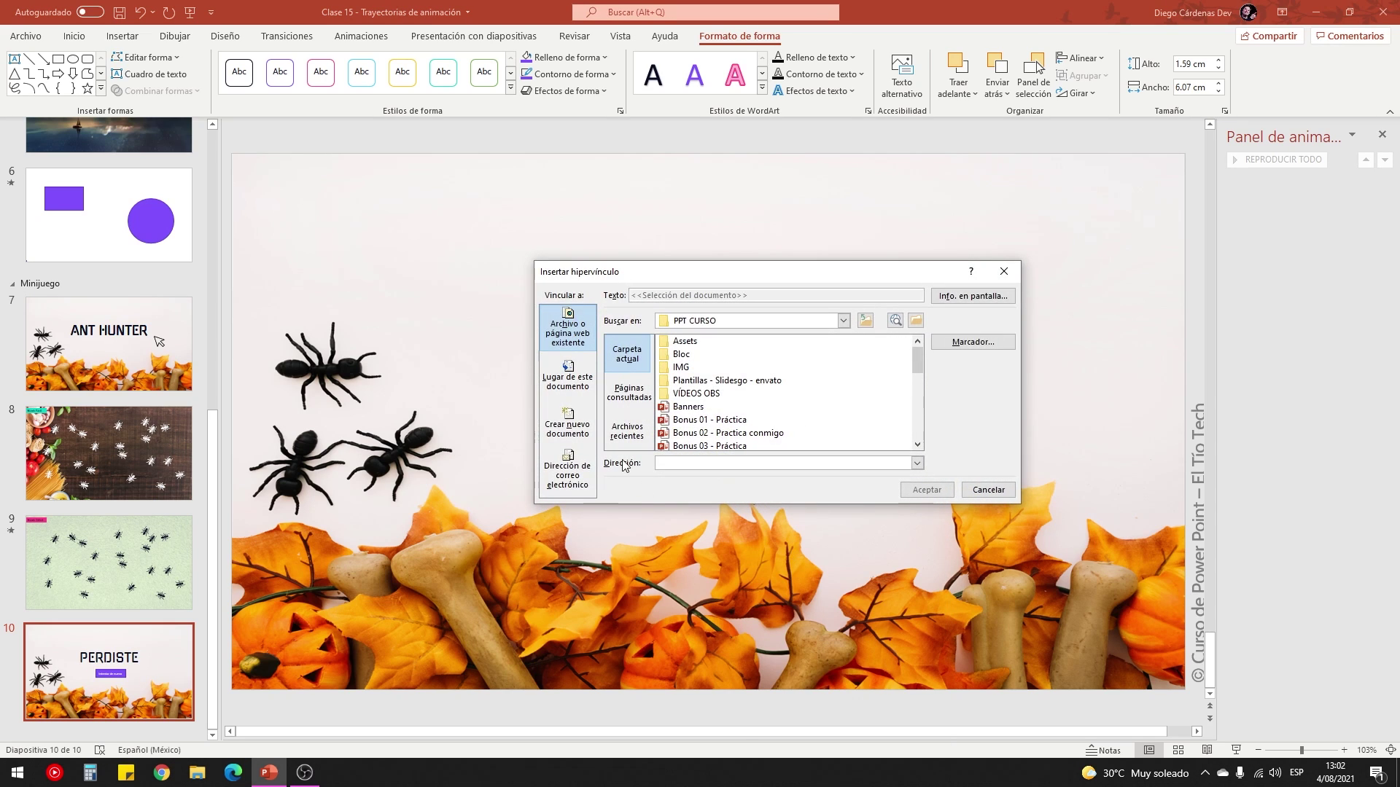
left_click(567, 385)
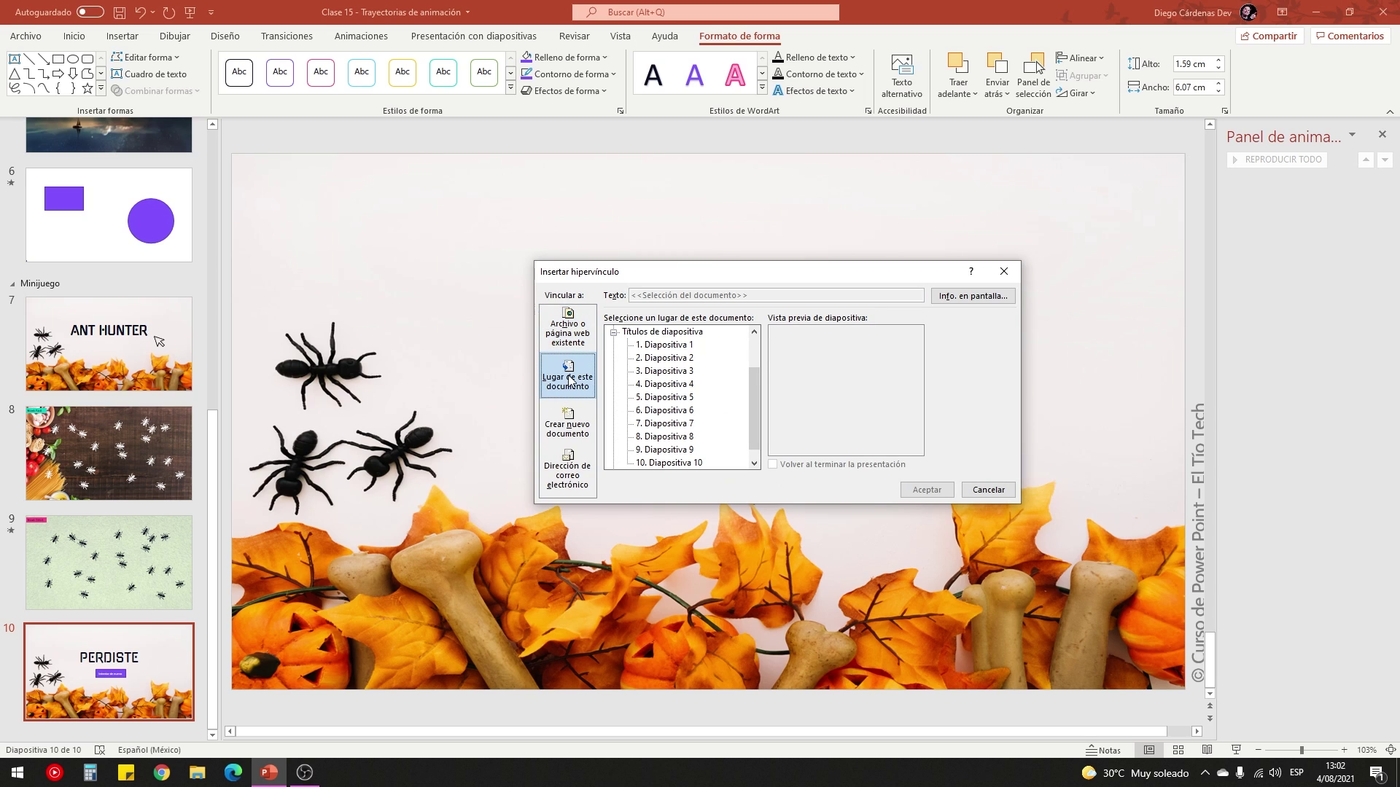
left_click(678, 425)
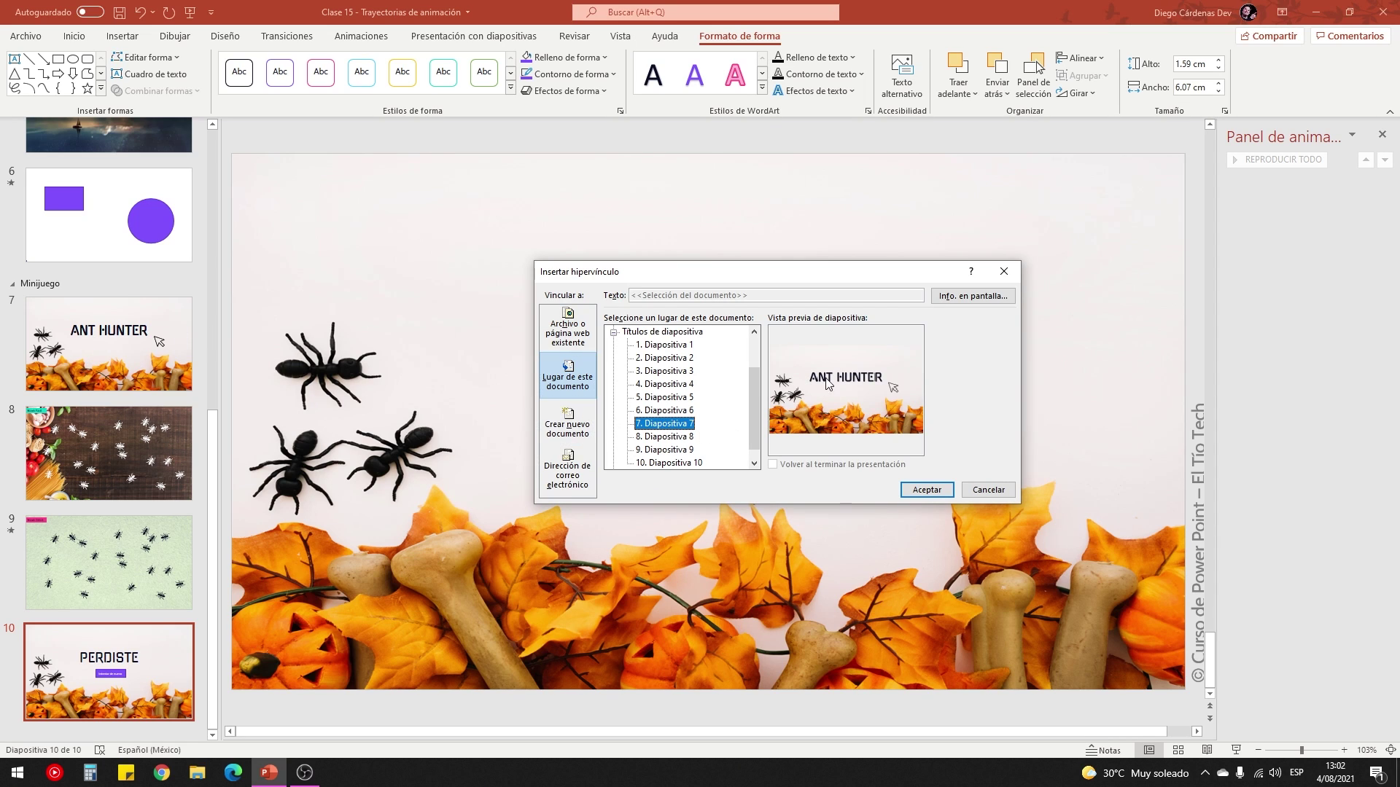
left_click(926, 490)
left_click(164, 594)
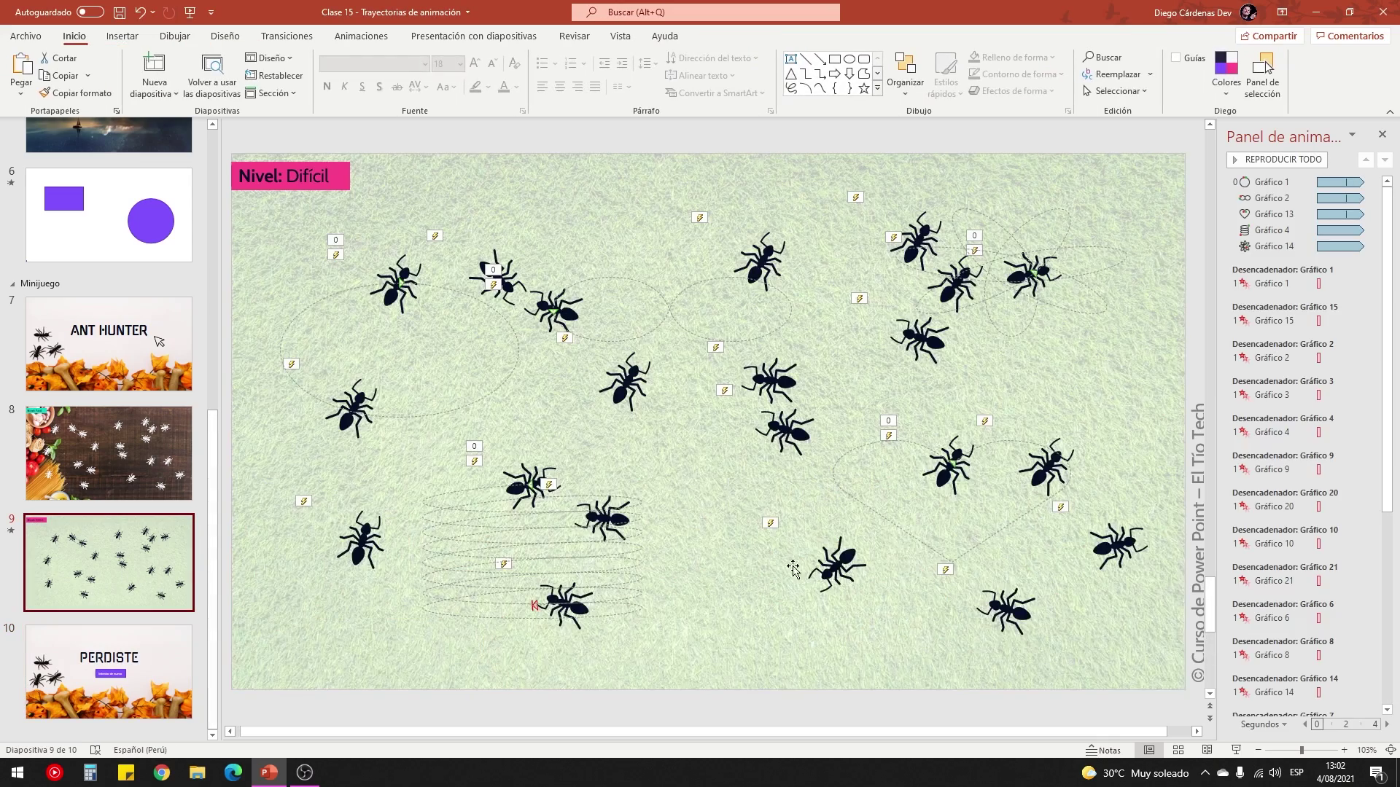
left_click(1234, 751)
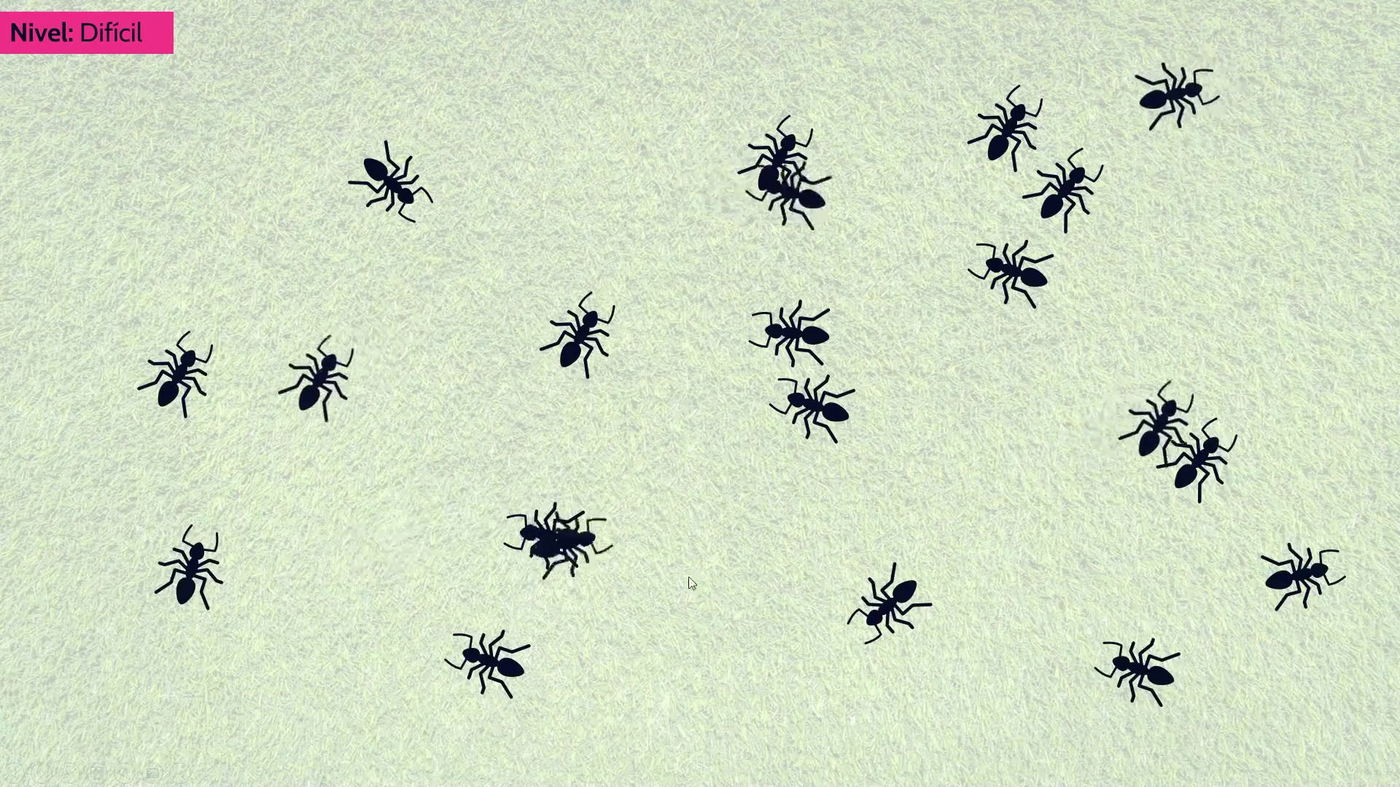
left_click(767, 584)
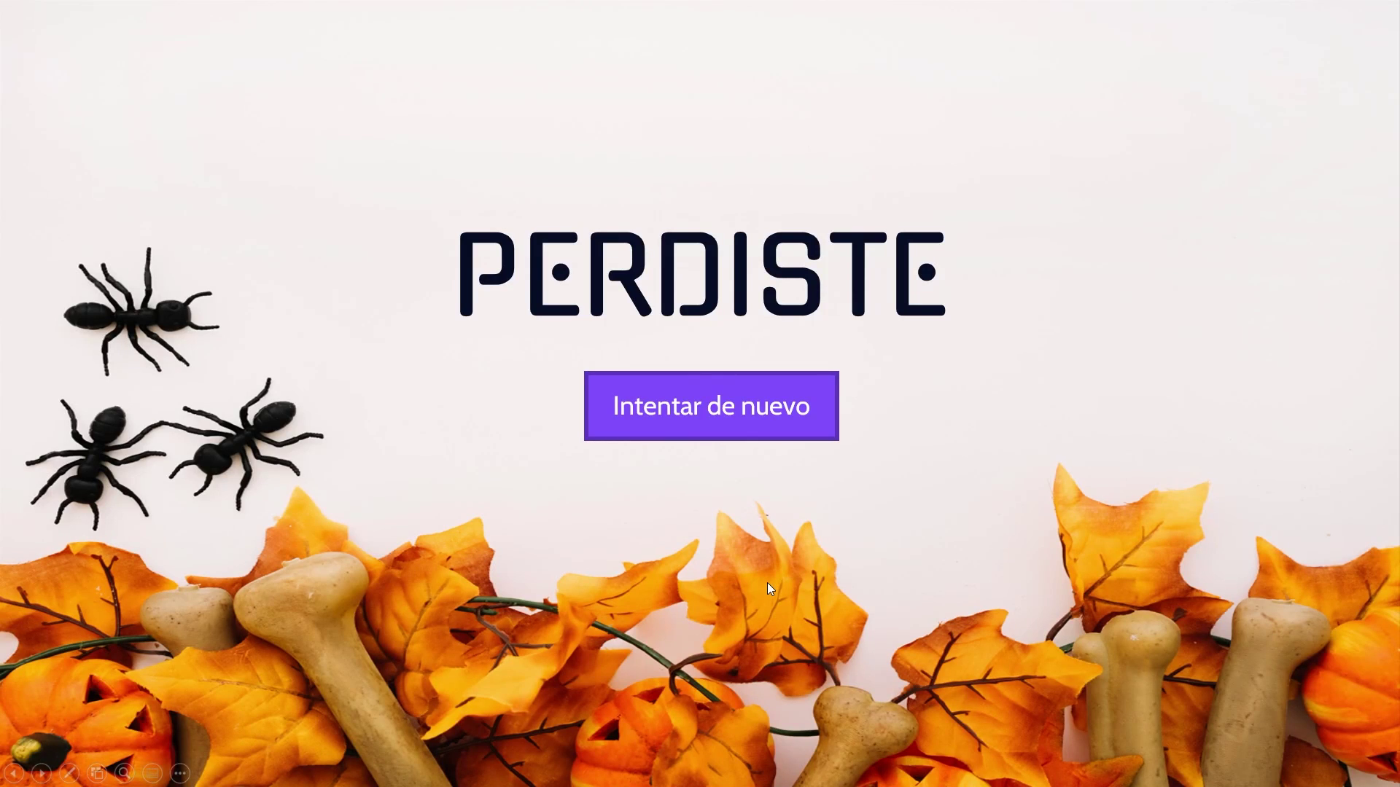
left_click(692, 410)
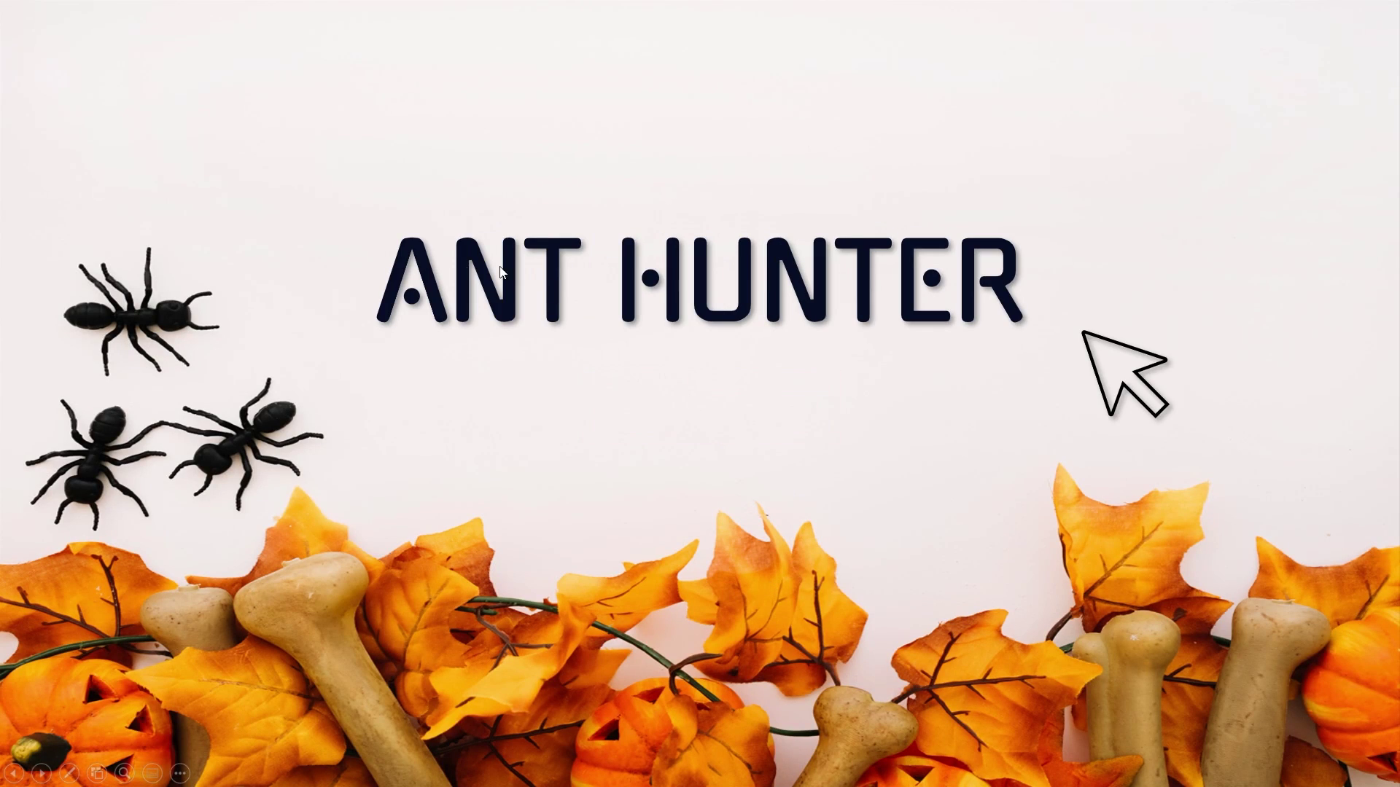
left_click(907, 496)
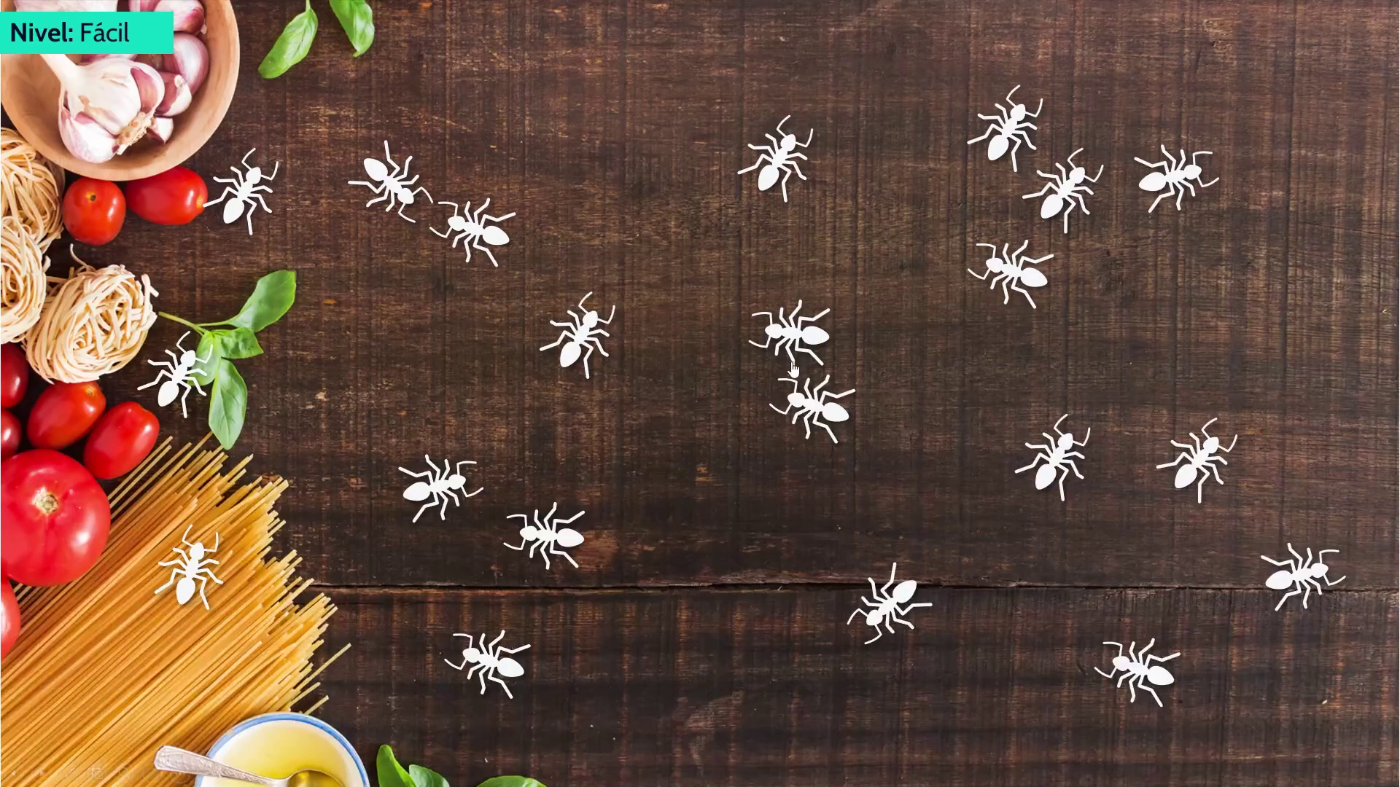
left_click(585, 333)
left_click(526, 539)
left_click(428, 474)
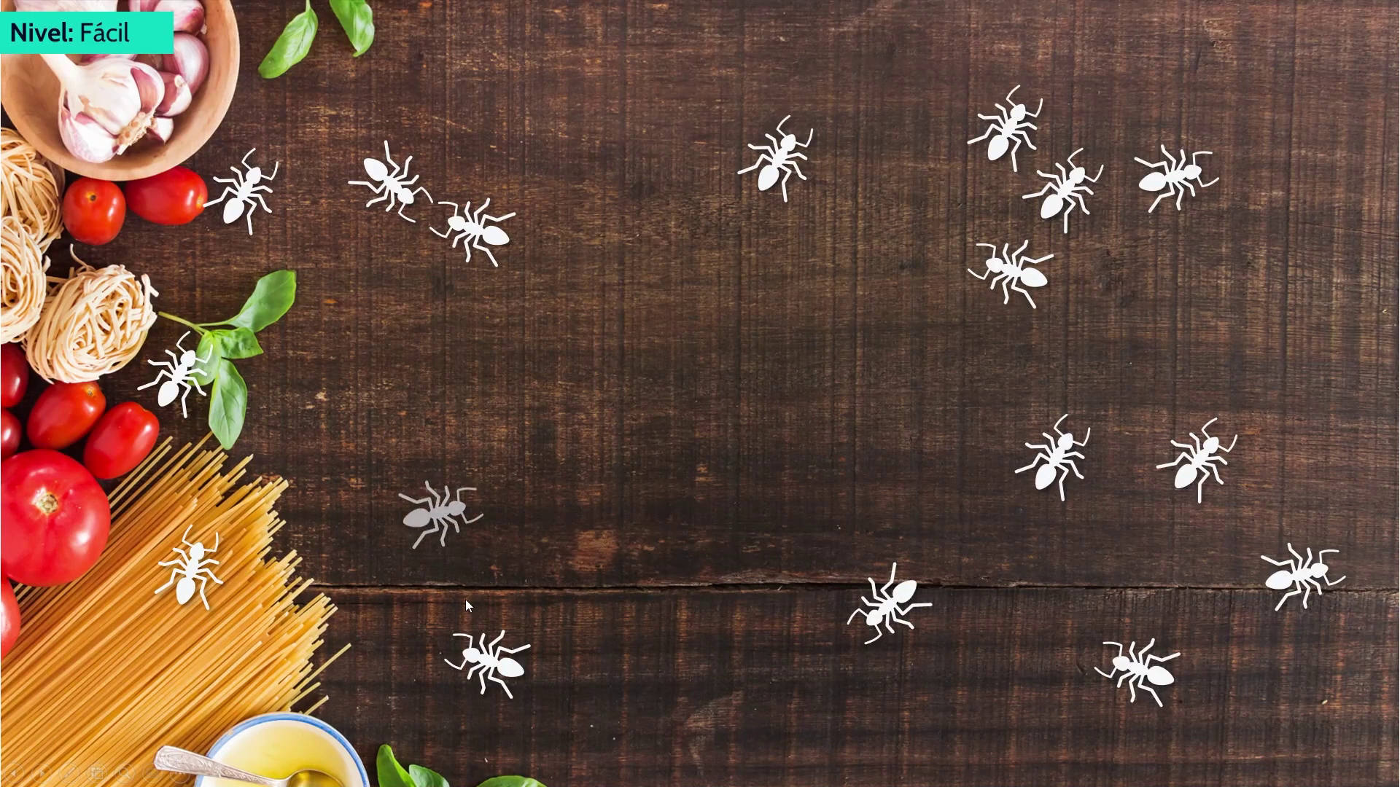
left_click(487, 649)
left_click(188, 567)
left_click(181, 394)
left_click(244, 191)
left_click(392, 181)
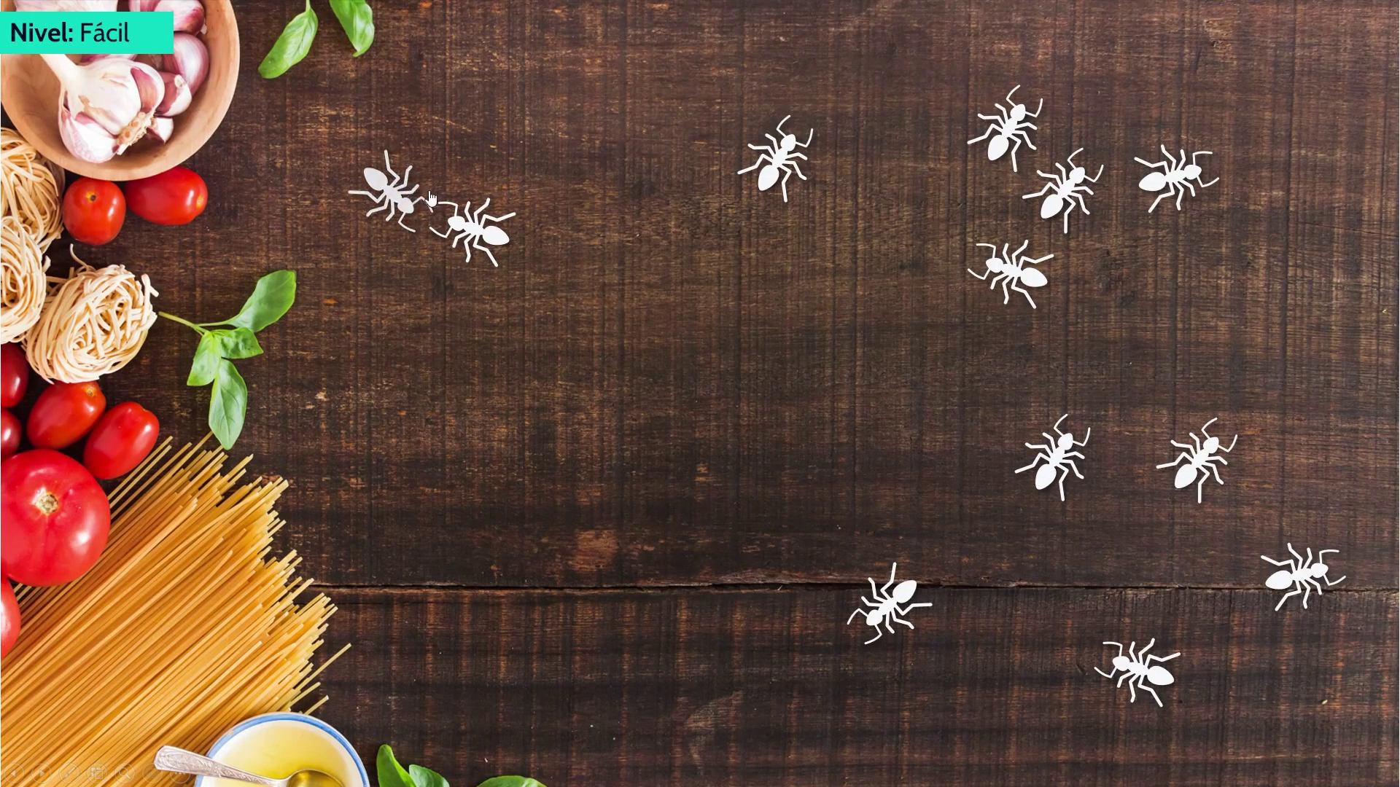
left_click(473, 231)
left_click(777, 157)
left_click(999, 117)
left_click(1063, 186)
left_click(1174, 175)
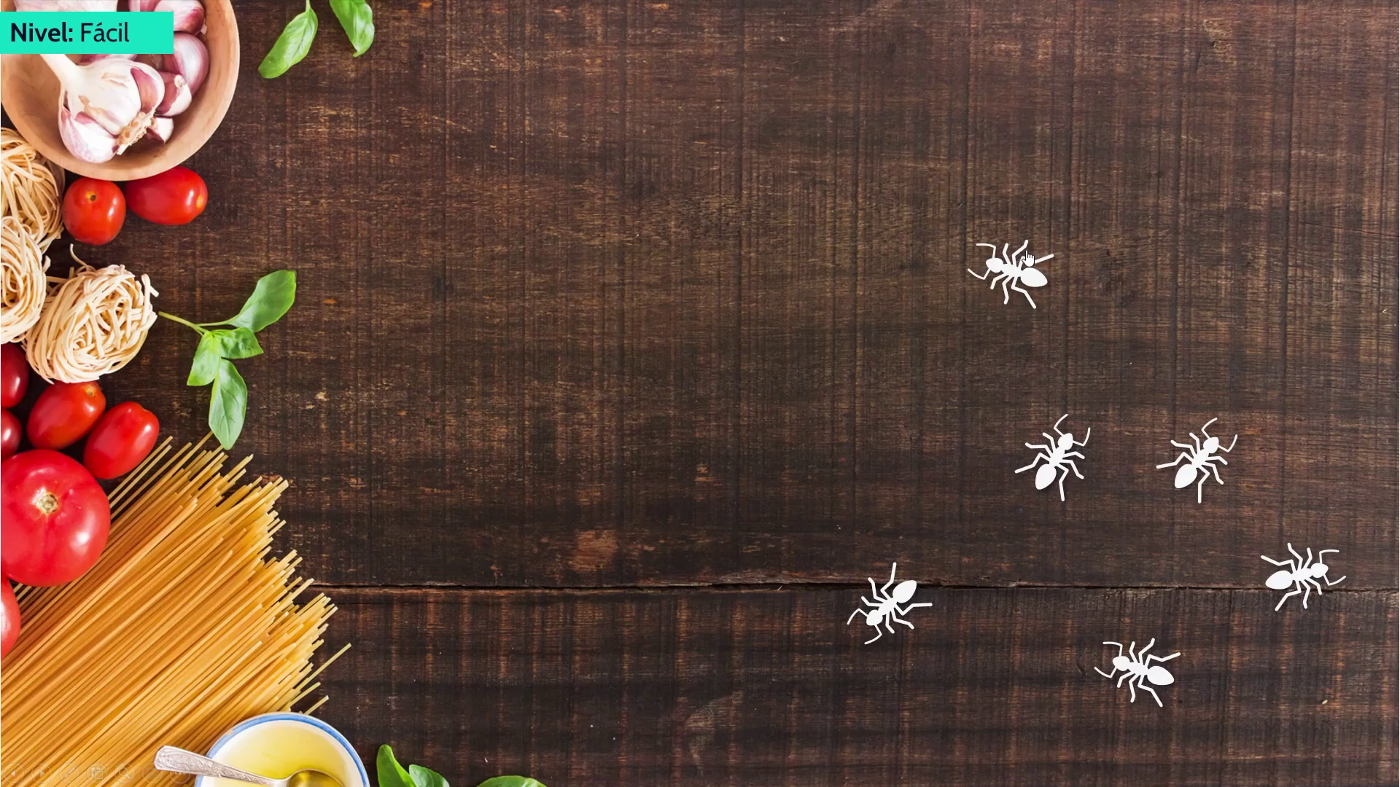
left_click(1010, 268)
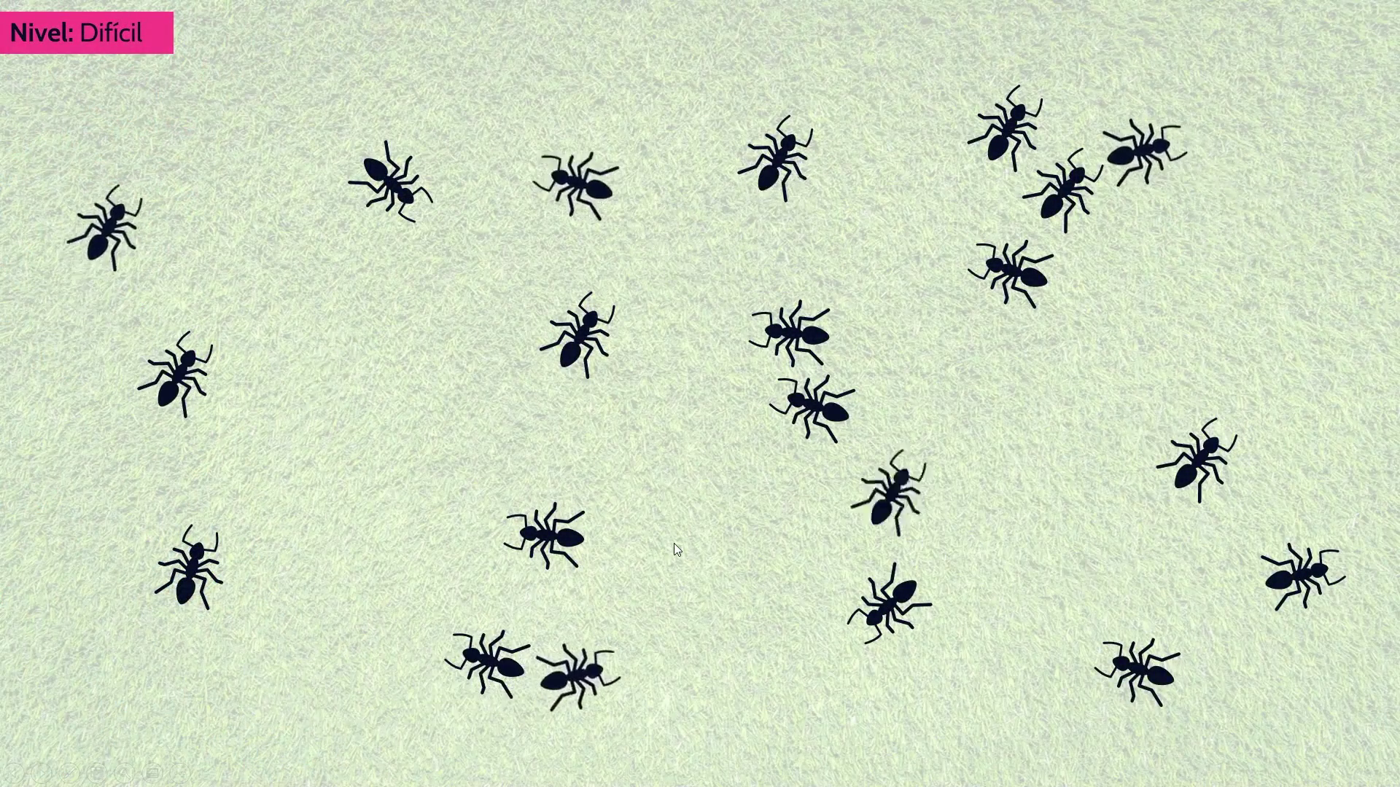
key("Escape")
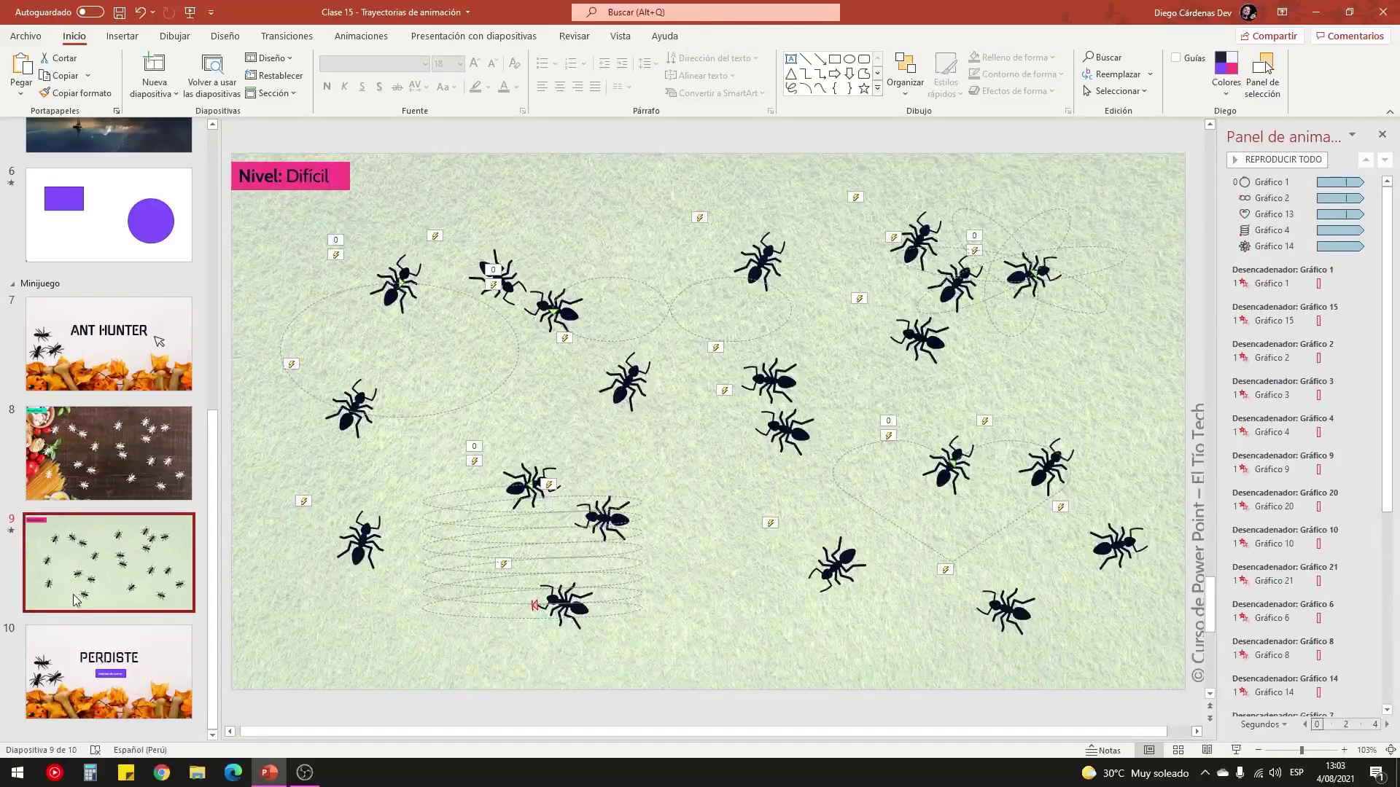
Browse the thumbnails via slide 6 and open slide 3 with the purple star's oval path.
scroll(73, 578, "up", 5)
scroll(73, 578, "up", 5)
scroll(73, 578, "down", 5)
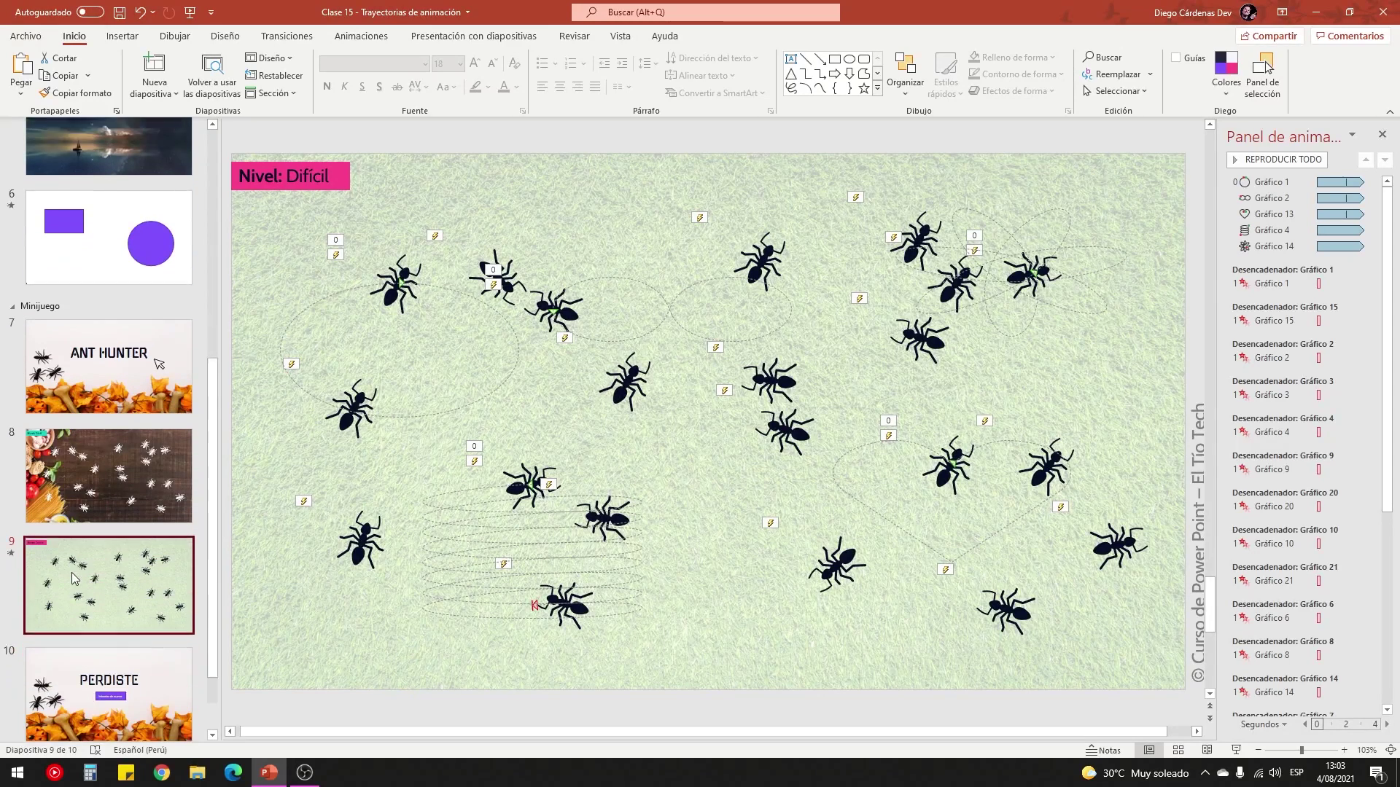
scroll(73, 474, "up", 3)
scroll(72, 442, "up", 1)
left_click(95, 493)
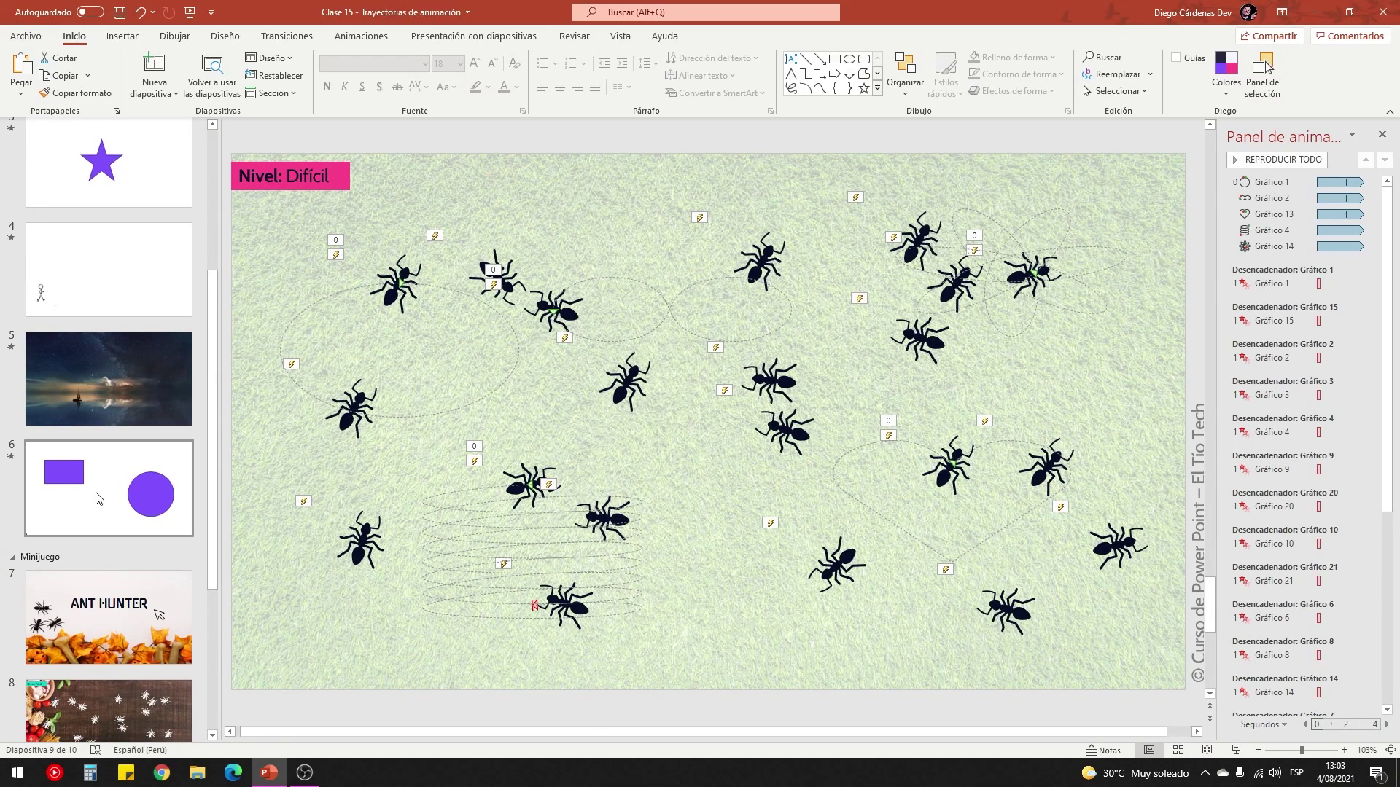
scroll(95, 492, "up", 1)
scroll(96, 496, "up", 1)
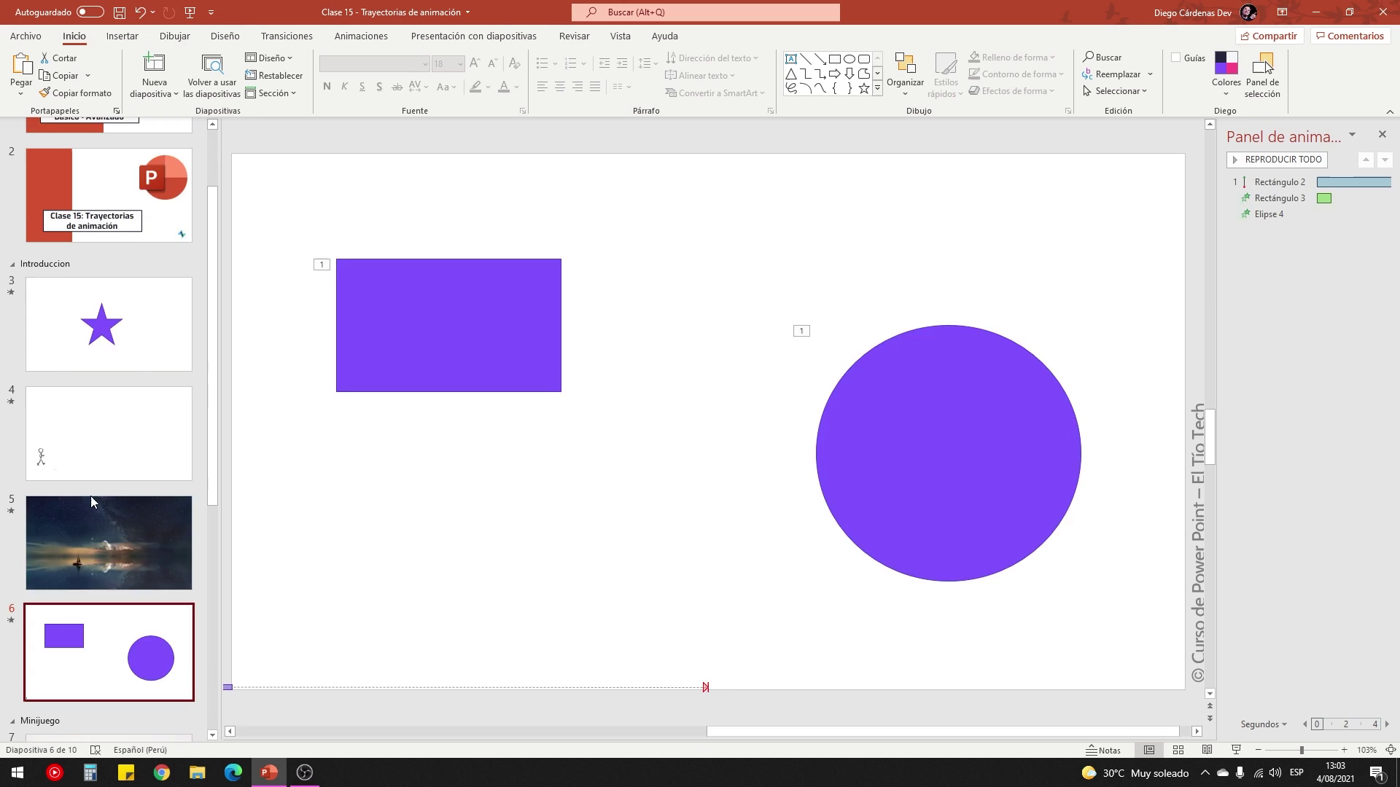
left_click(99, 328)
scroll(107, 283, "up", 2)
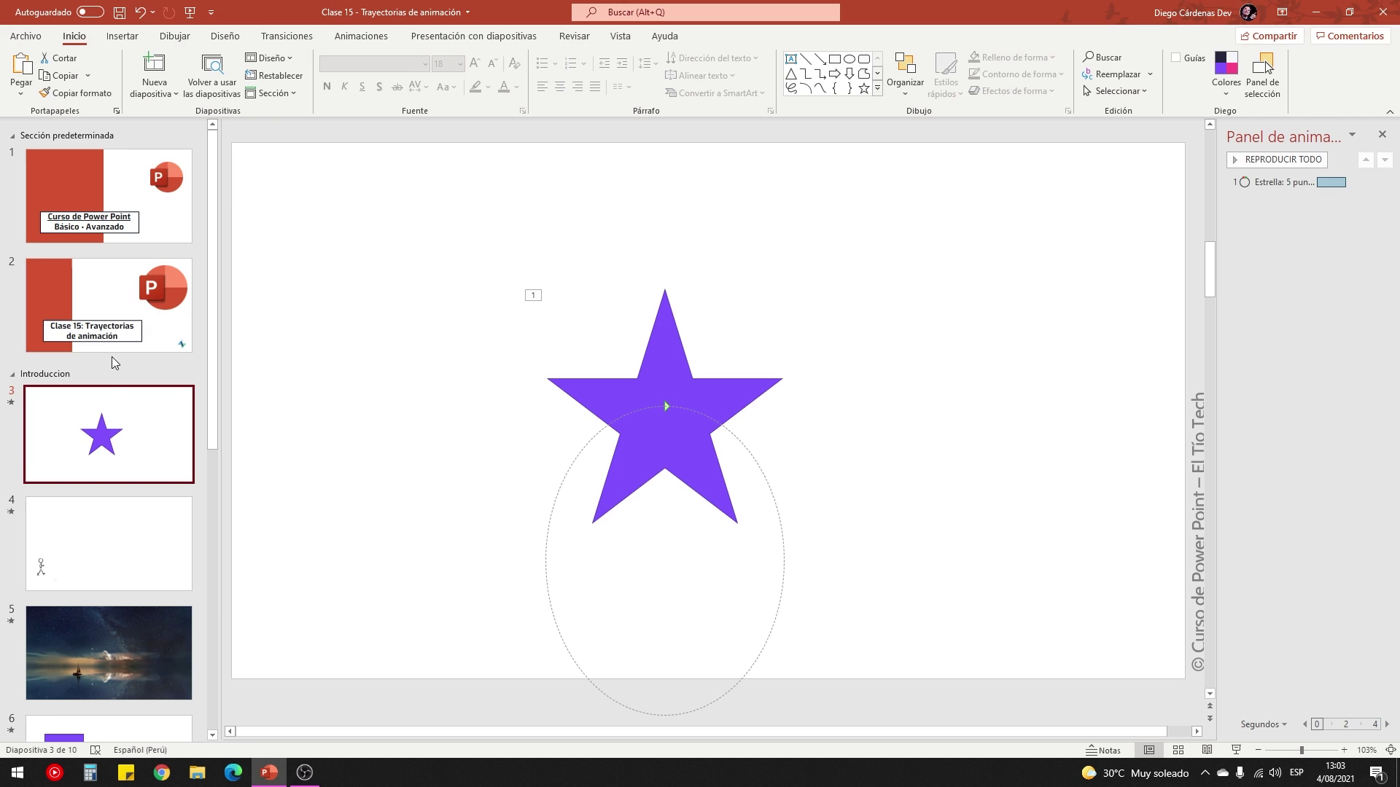
scroll(121, 441, "down", 5)
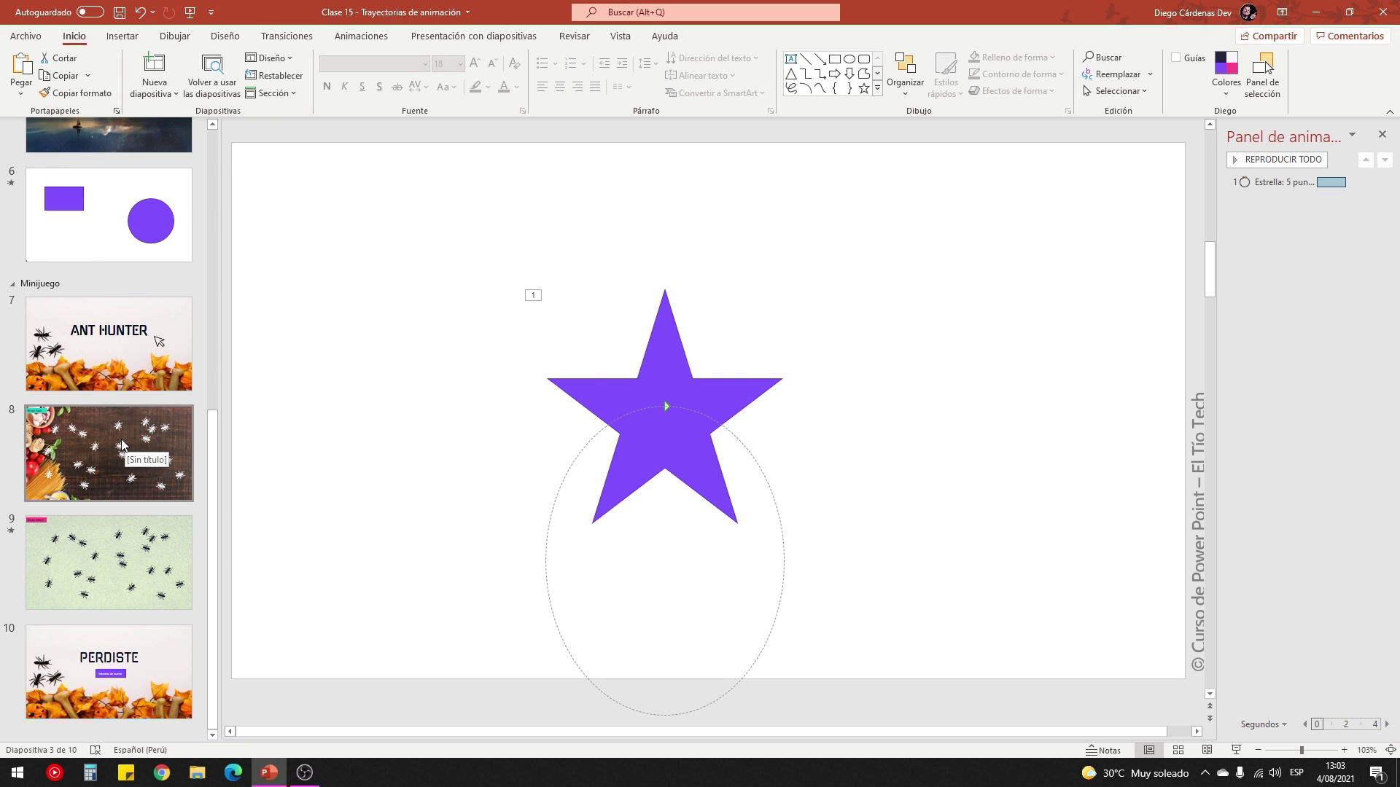